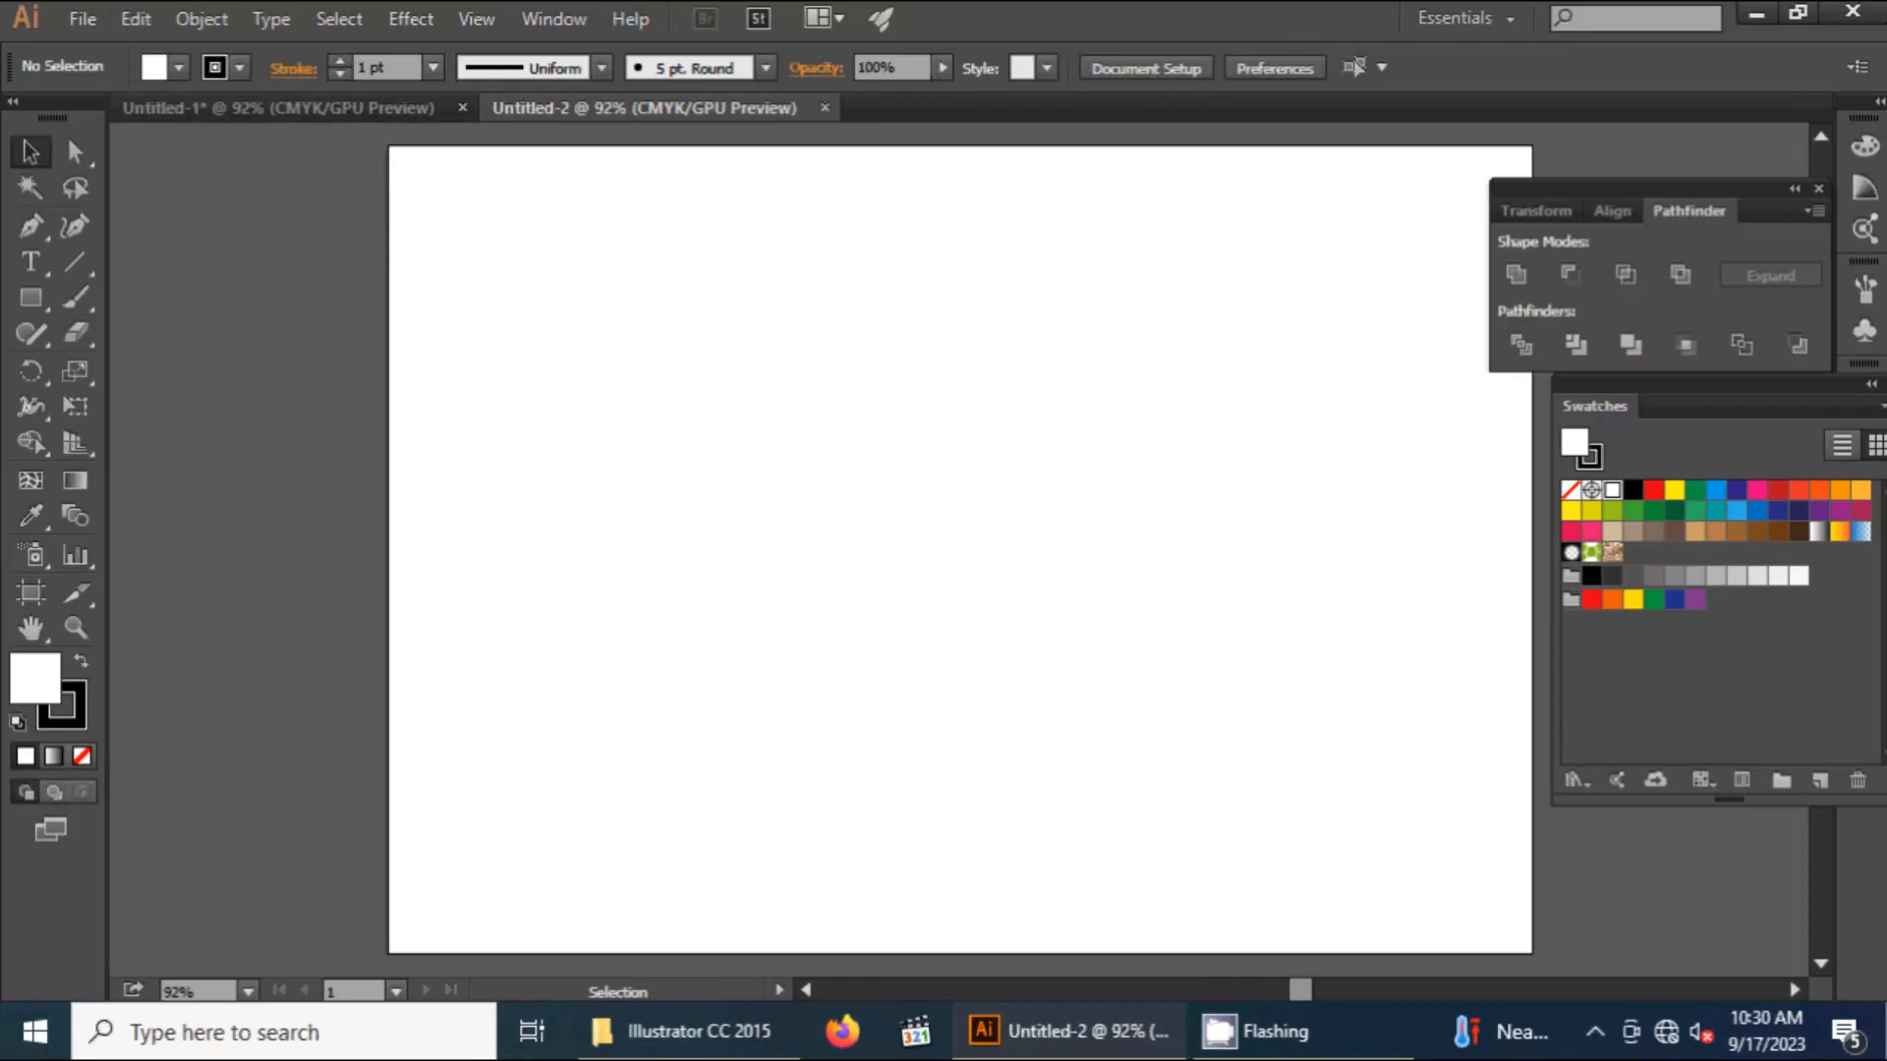
Place the image Ubuntu-Logo_ohne_Schriftzug.svg.png on the blank artboard as a reference
{"action": "left_click", "coordinate": [83, 19]}
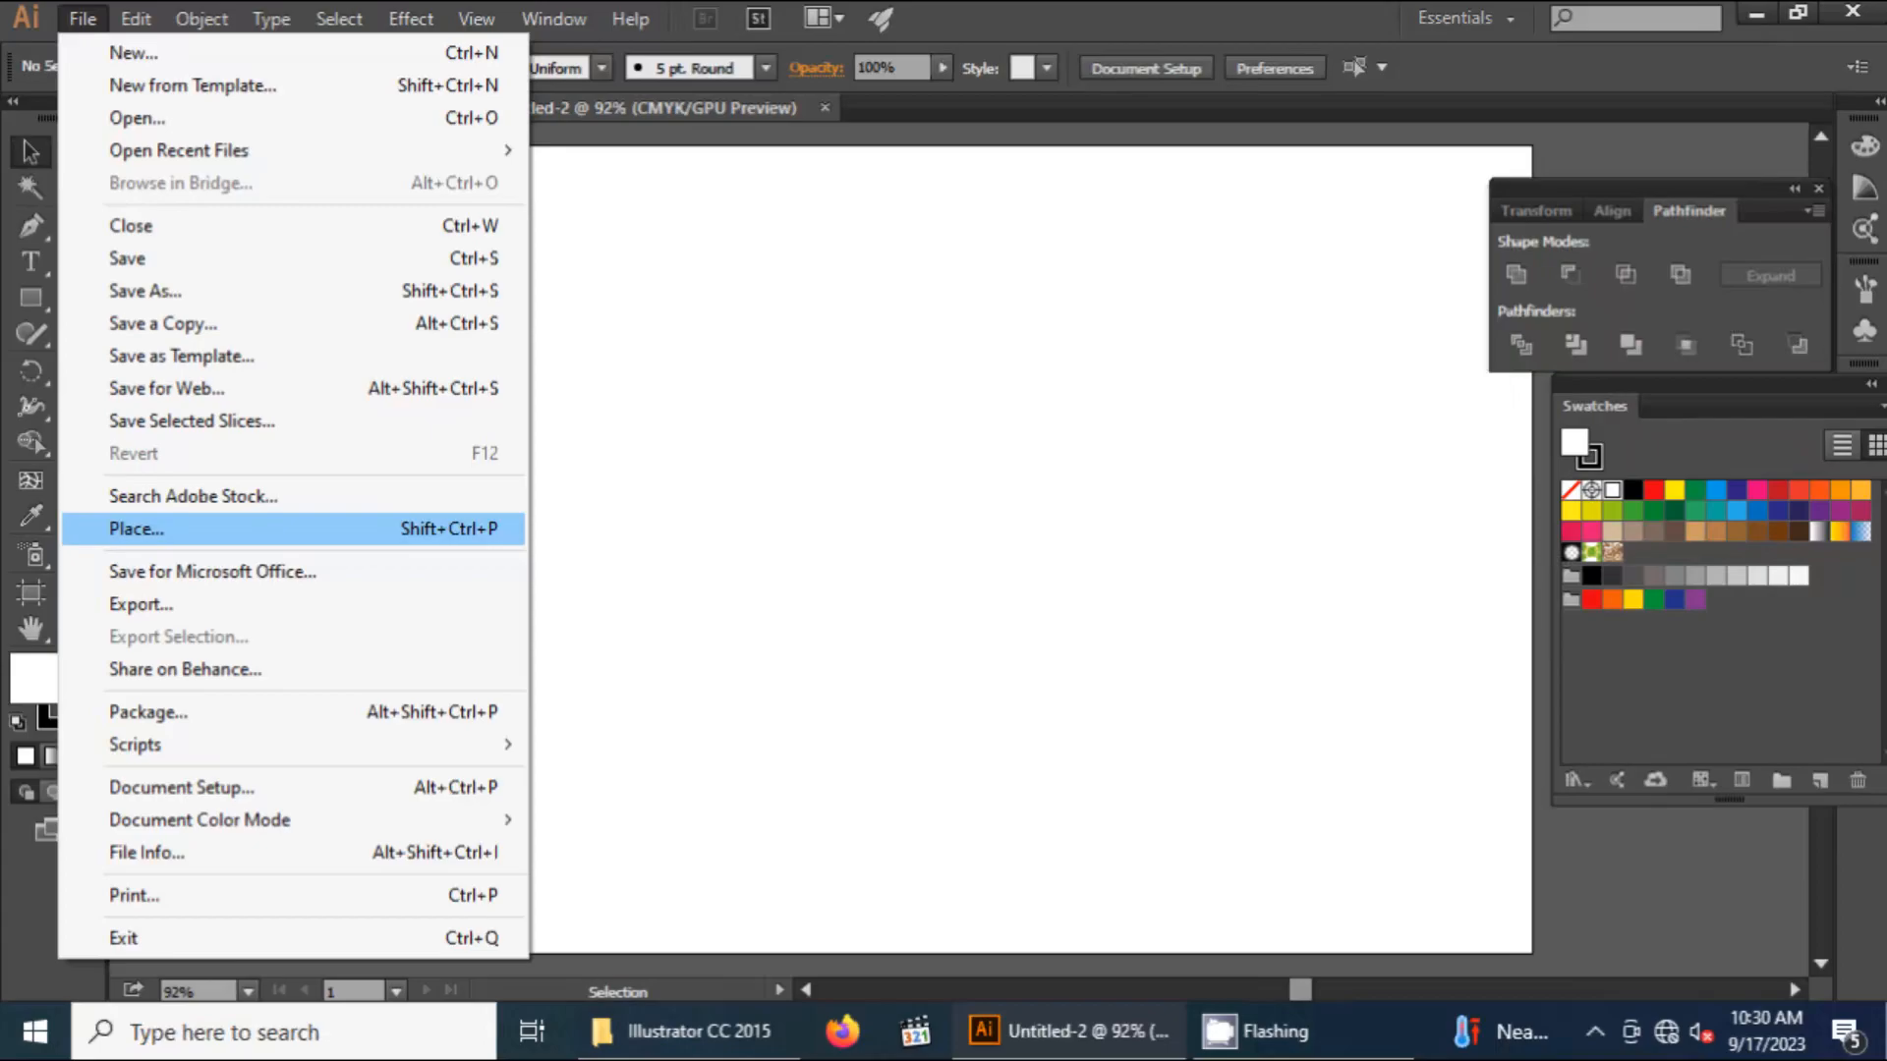
{"action": "left_click", "coordinate": [137, 529]}
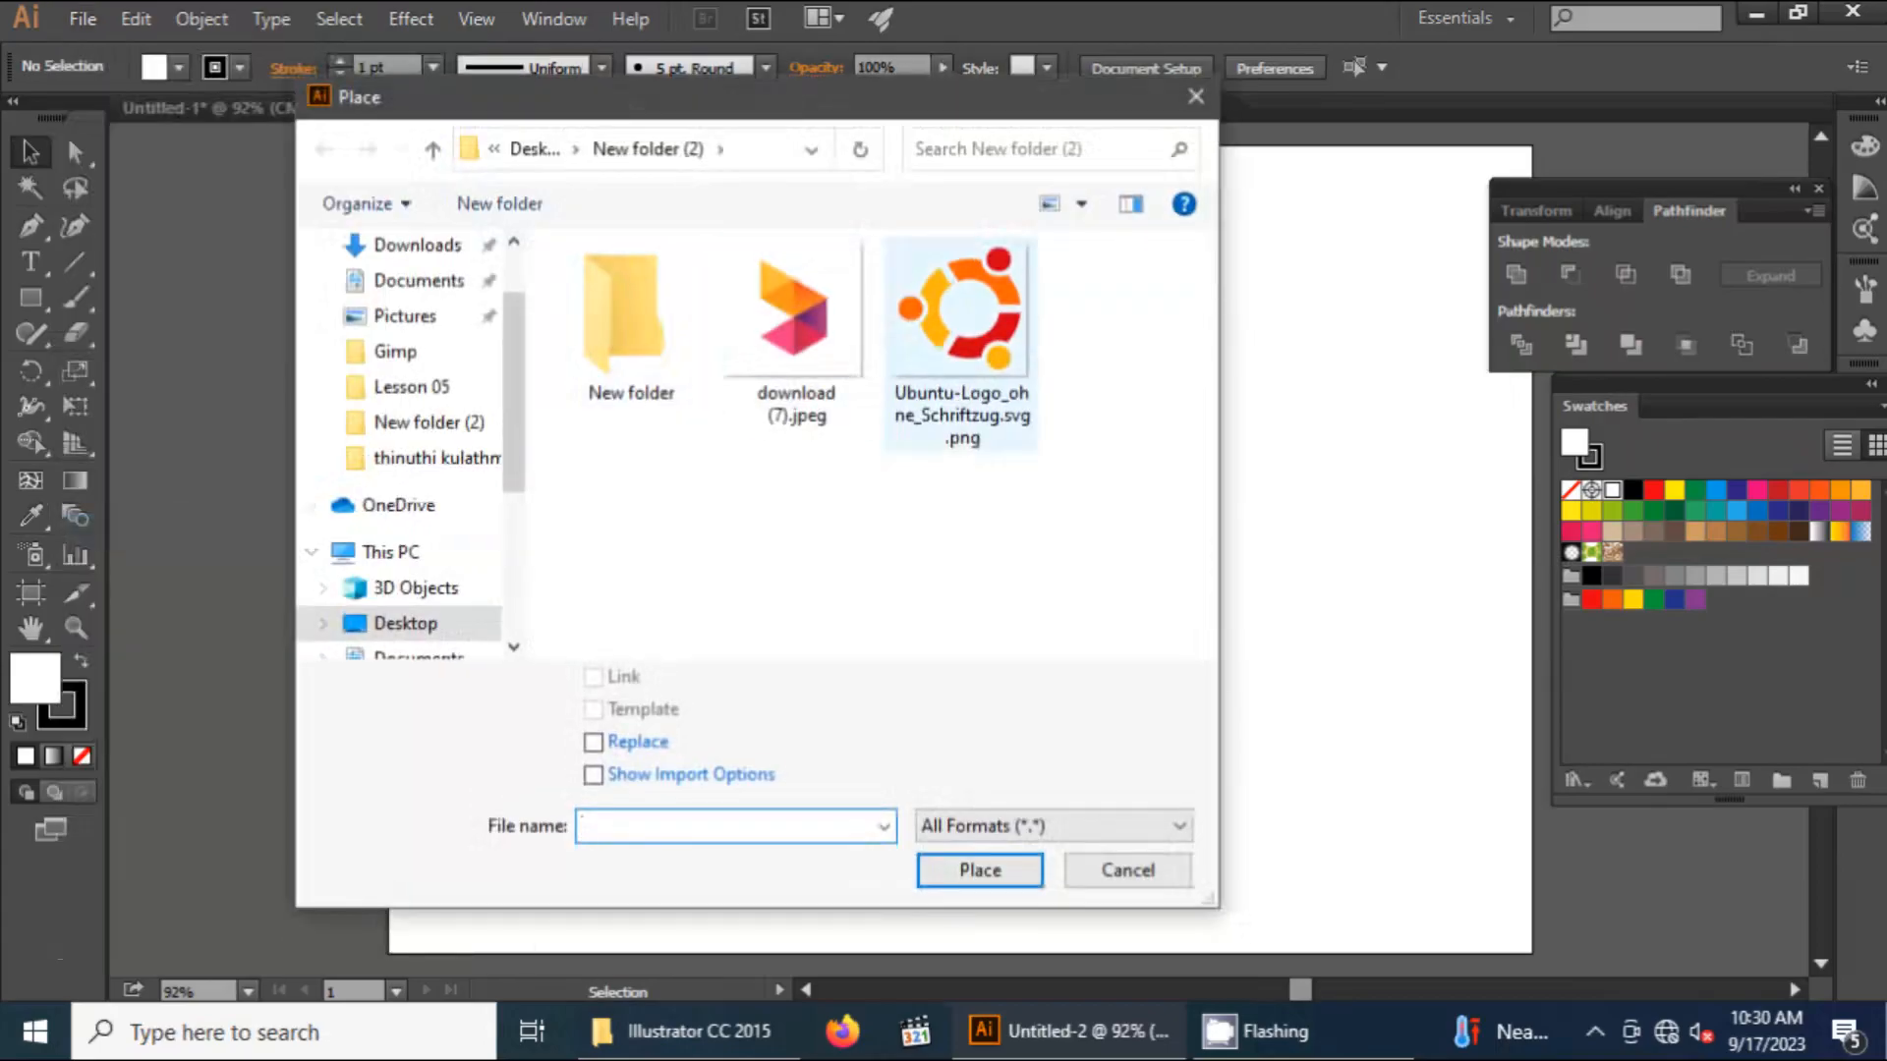
{"action": "left_click", "coordinate": [961, 334]}
{"action": "key", "text": "Return"}
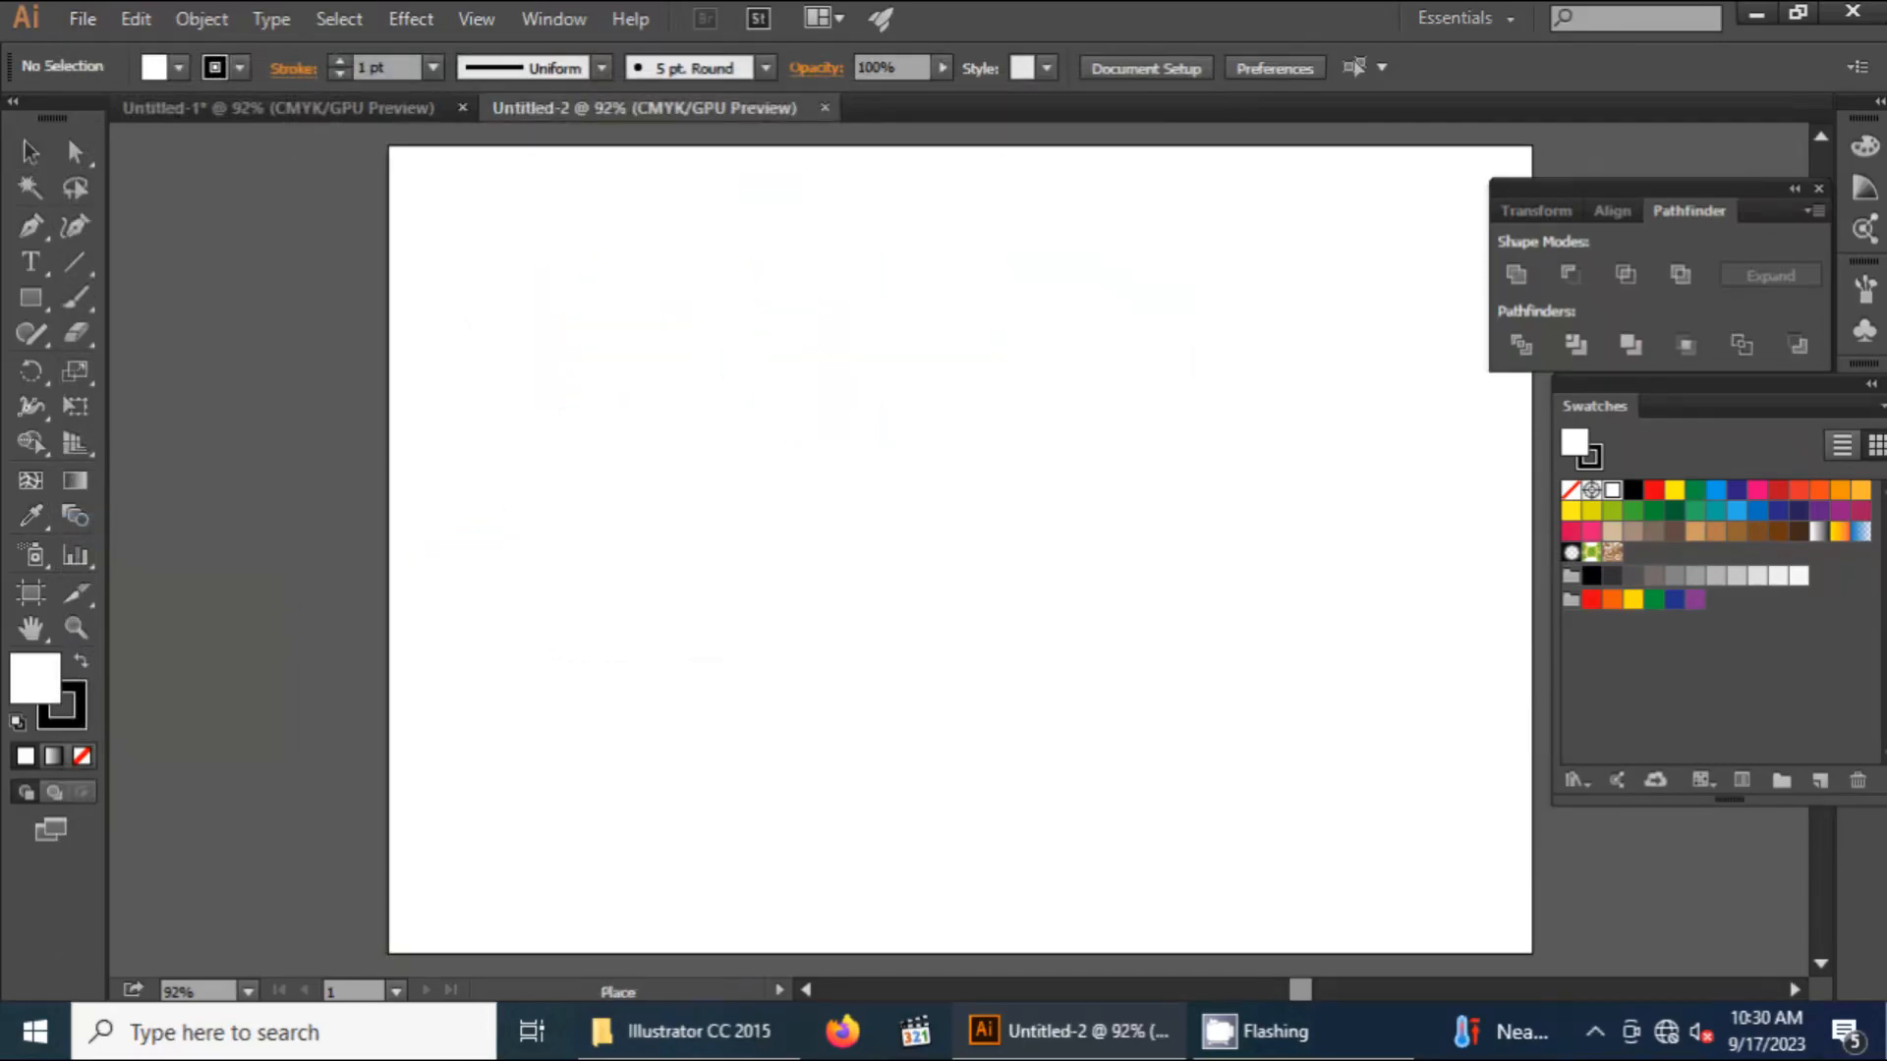
{"action": "left_click", "coordinate": [500, 275]}
Scale the placed Ubuntu logo down and move it into the artboard's upper-left corner, then deselect it
{"action": "left_click_drag", "start_coordinate": [500, 275], "coordinate": [1013, 668]}
{"action": "left_click_drag", "start_coordinate": [1313, 795], "coordinate": [720, 259]}
{"action": "left_click_drag", "start_coordinate": [420, 131], "coordinate": [980, 587]}
{"action": "left_click_drag", "start_coordinate": [1099, 668], "coordinate": [635, 268]}
{"action": "left_click_drag", "start_coordinate": [516, 189], "coordinate": [940, 595]}
{"action": "left_click", "coordinate": [514, 192]}
{"action": "left_click_drag", "start_coordinate": [1403, 847], "coordinate": [897, 482]}
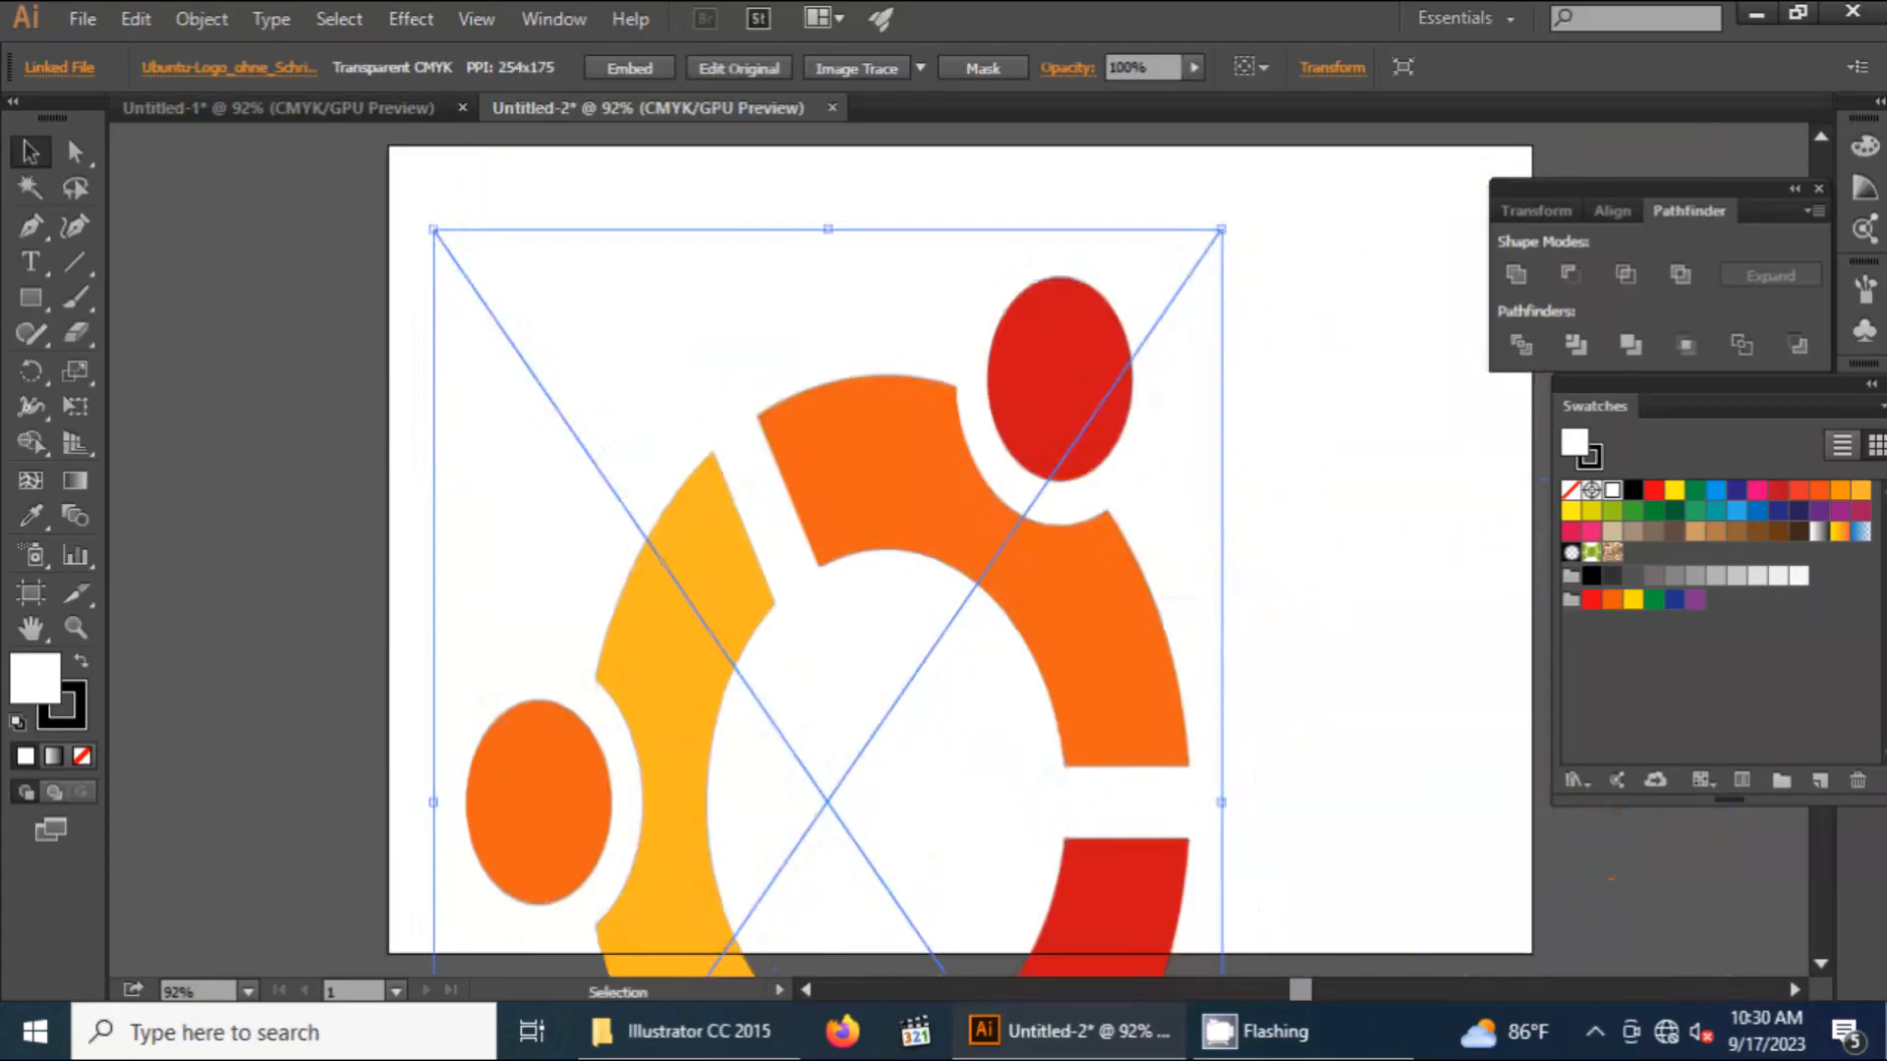
{"action": "left_click_drag", "start_coordinate": [434, 230], "coordinate": [637, 672]}
{"action": "left_click_drag", "start_coordinate": [1000, 825], "coordinate": [856, 372]}
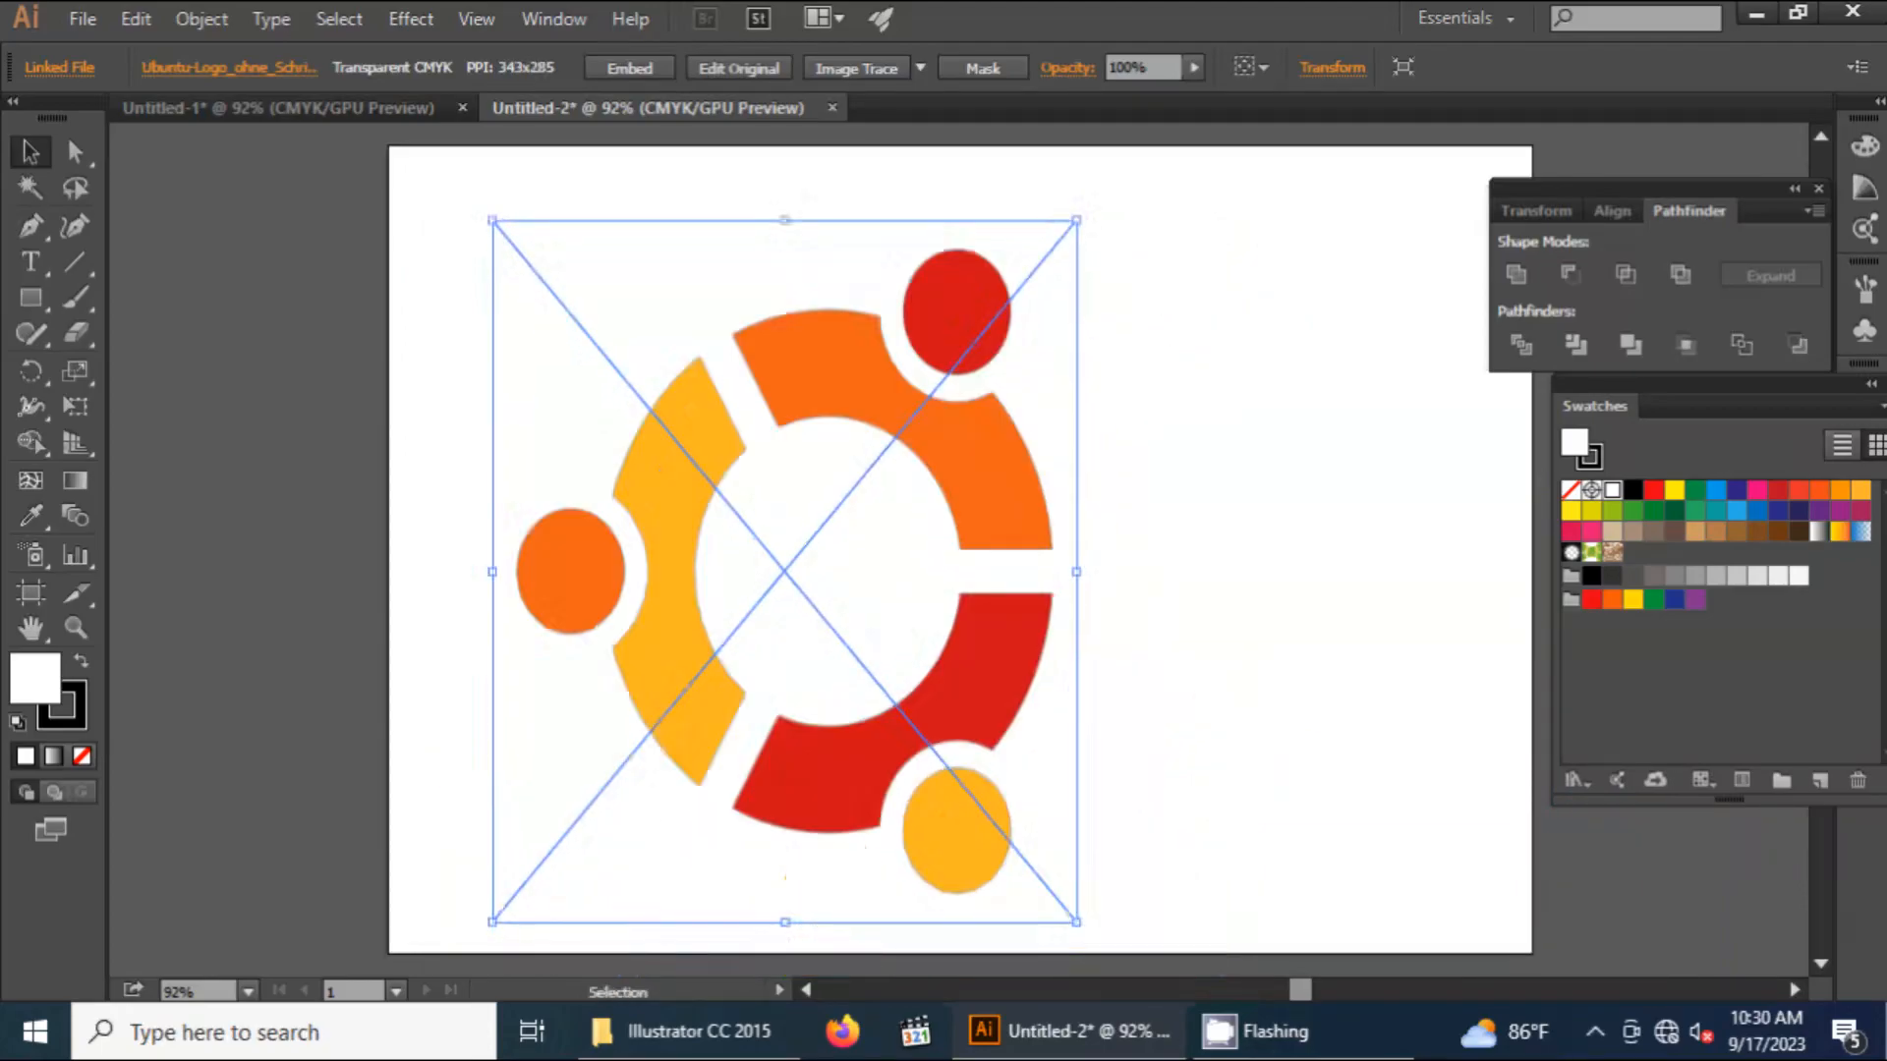
{"action": "left_click_drag", "start_coordinate": [1076, 220], "coordinate": [1047, 429]}
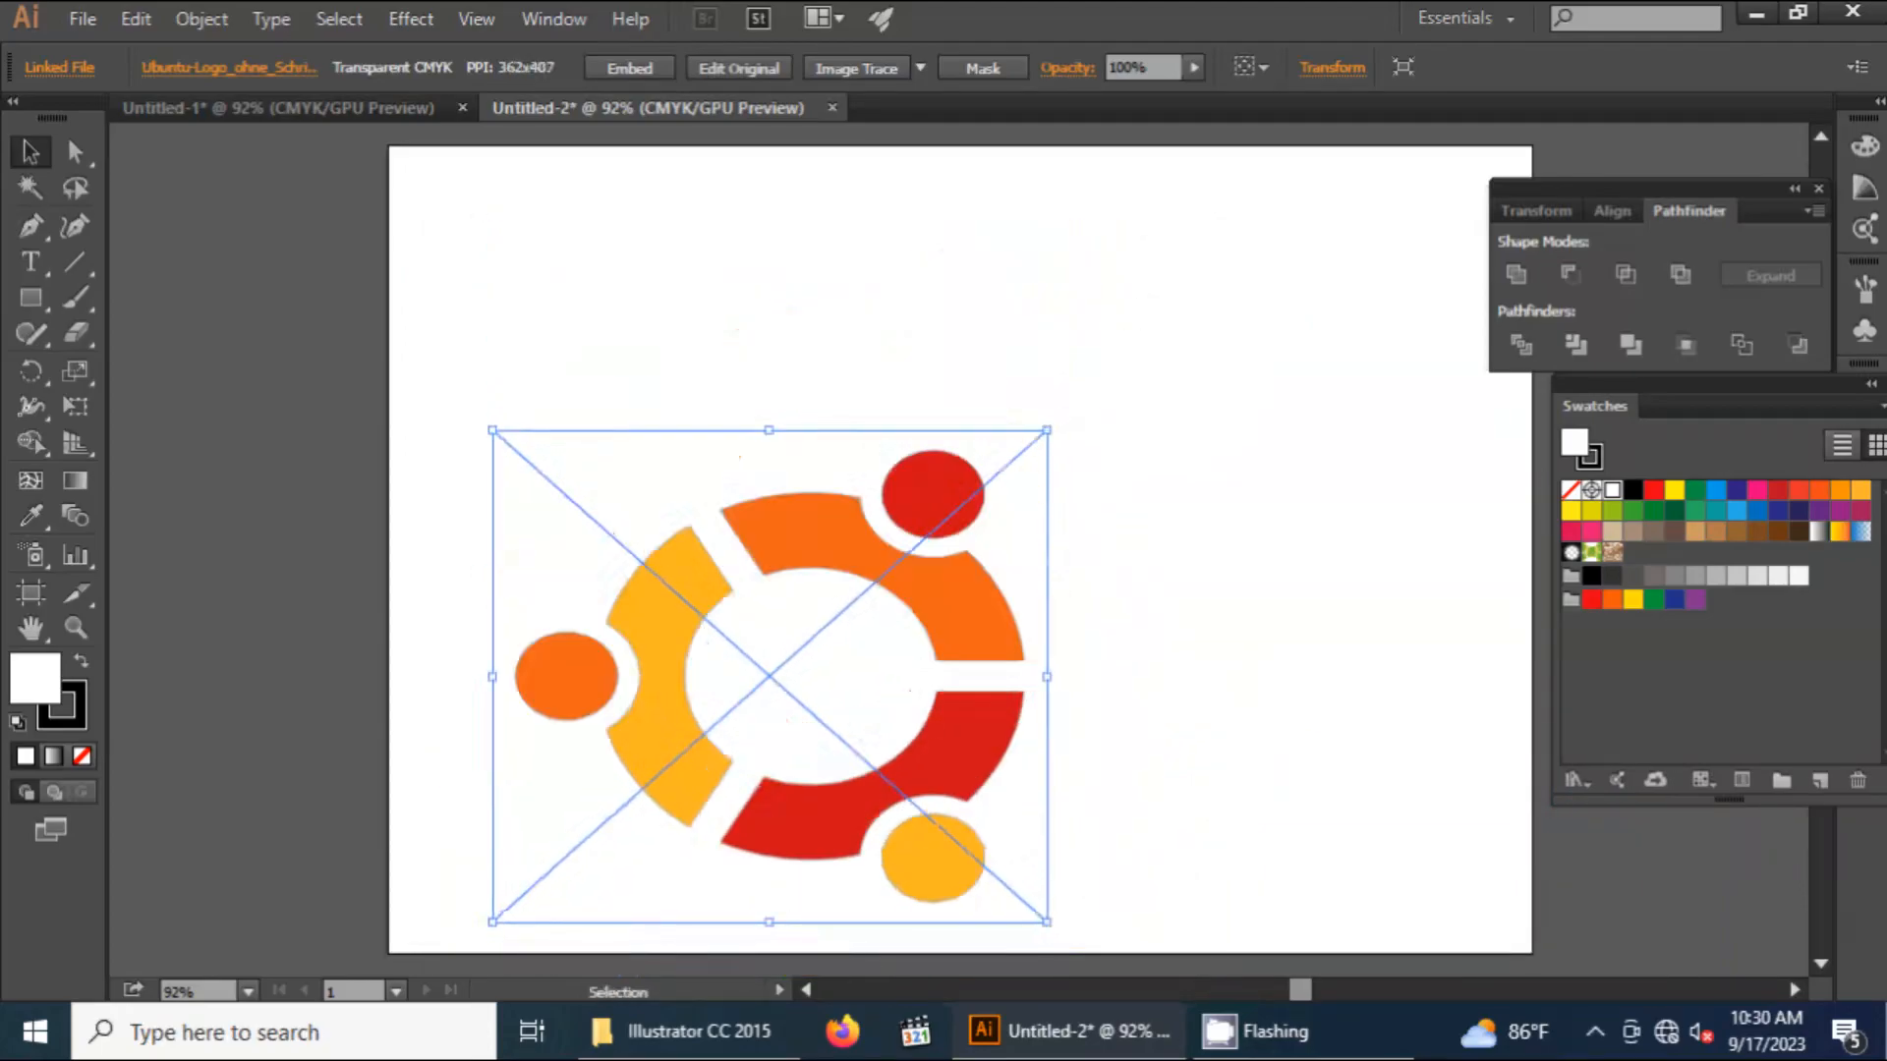
{"action": "left_click_drag", "start_coordinate": [996, 631], "coordinate": [909, 394]}
{"action": "left_click_drag", "start_coordinate": [959, 683], "coordinate": [761, 474]}
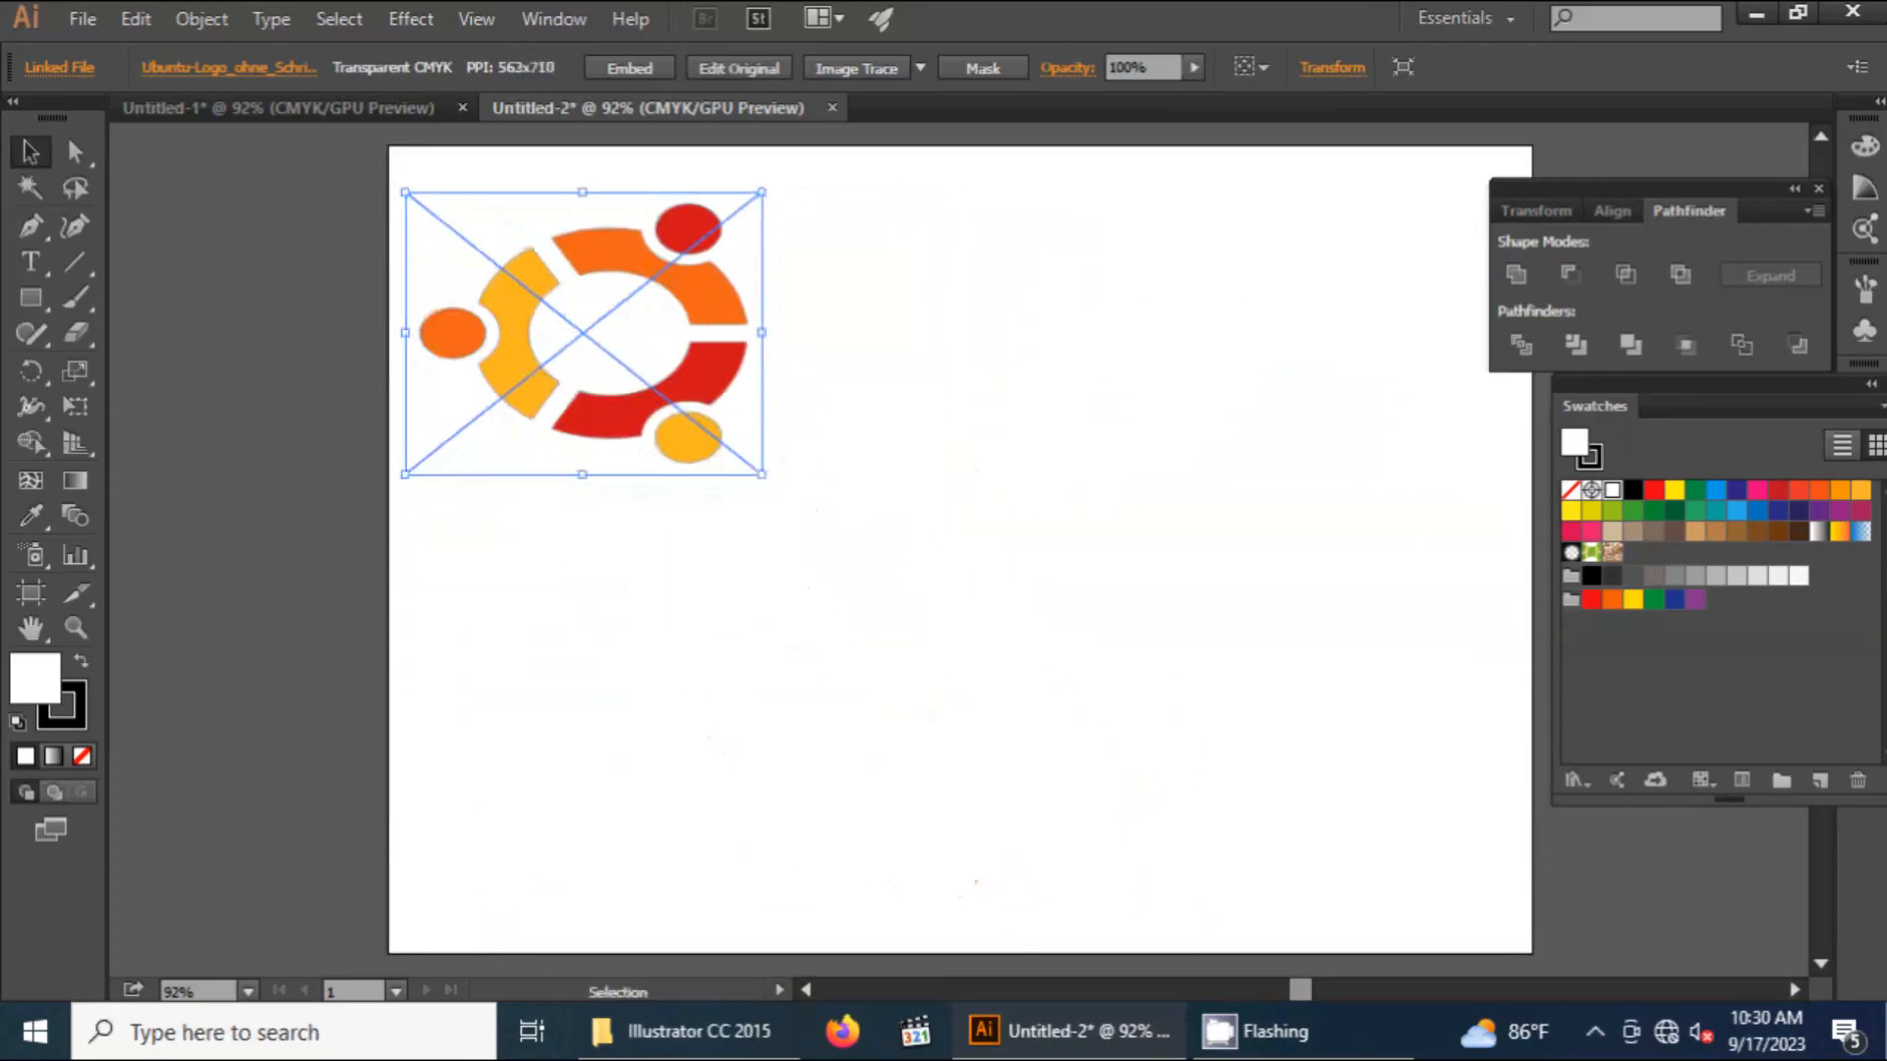
{"action": "left_click_drag", "start_coordinate": [742, 378], "coordinate": [734, 353]}
{"action": "left_click", "coordinate": [865, 393]}
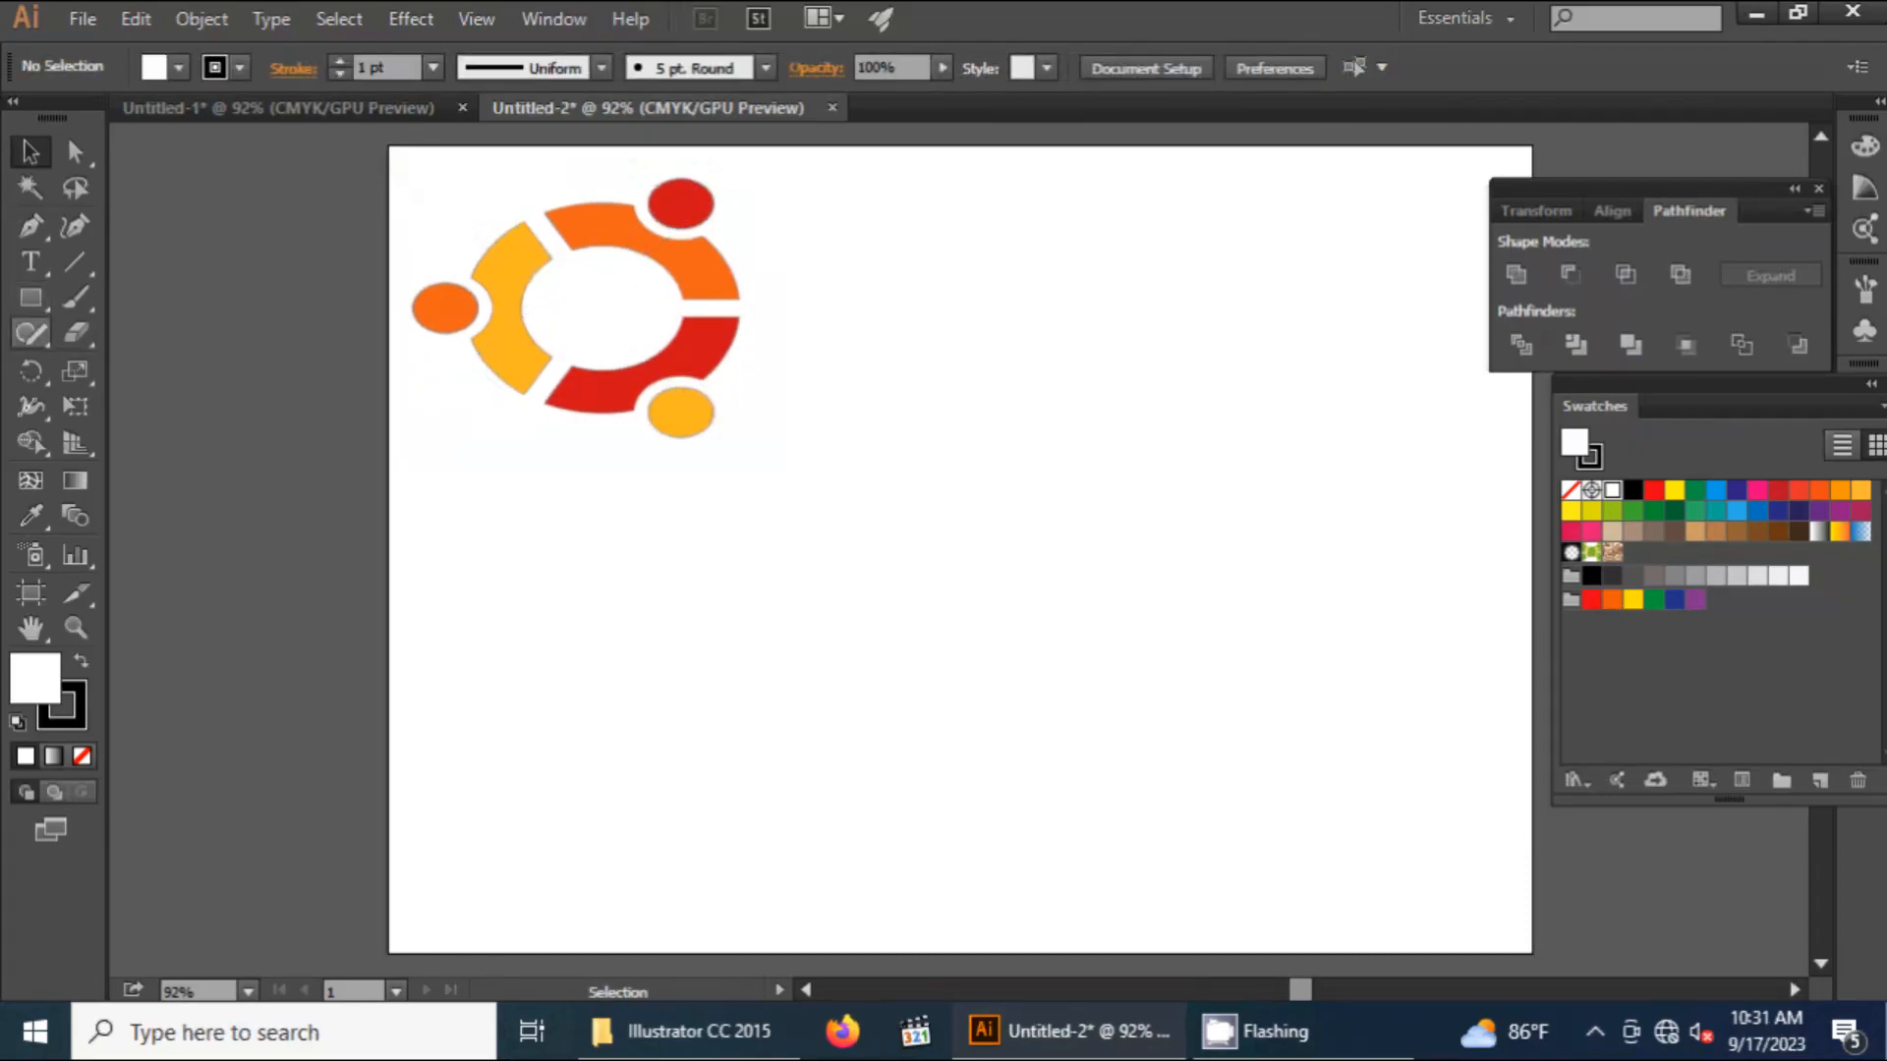
Draw a circle about 107 mm in diameter with the Ellipse tool and position it just below and beside the reference logo
{"action": "left_click", "coordinate": [30, 297]}
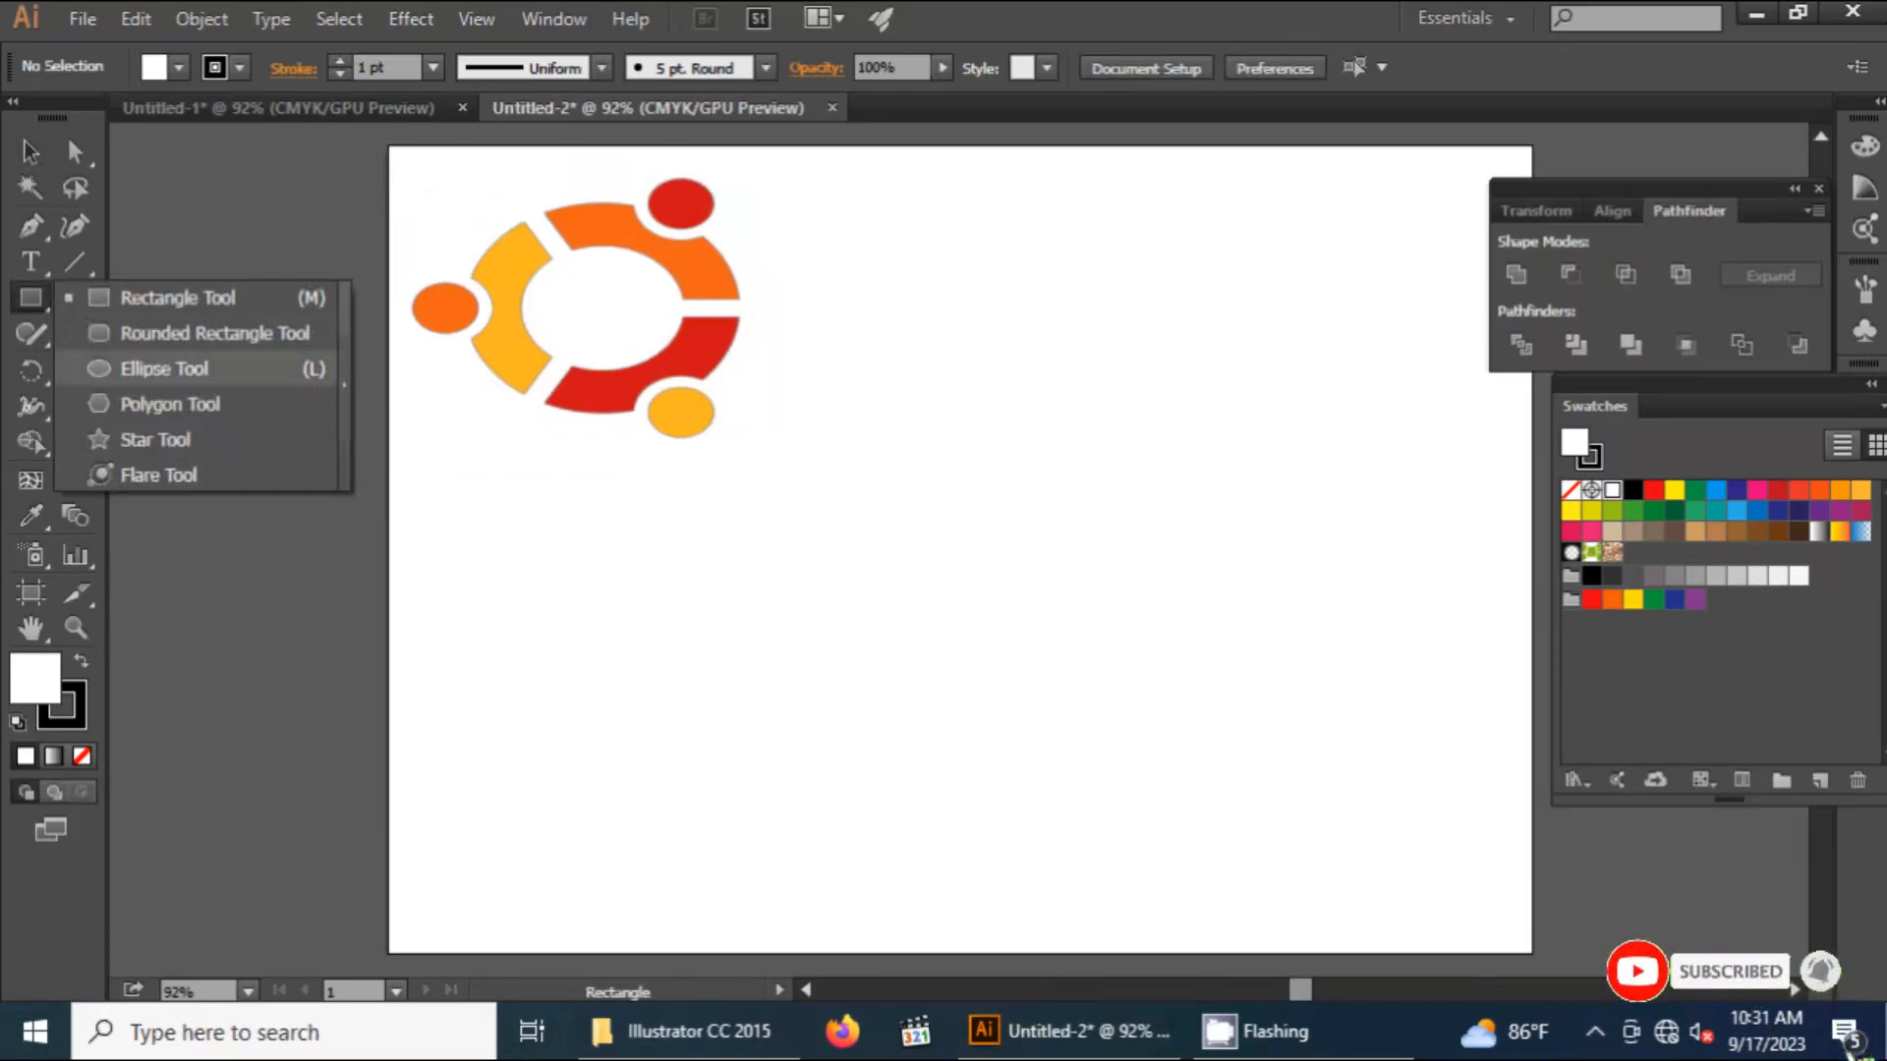
{"action": "left_click", "coordinate": [164, 368]}
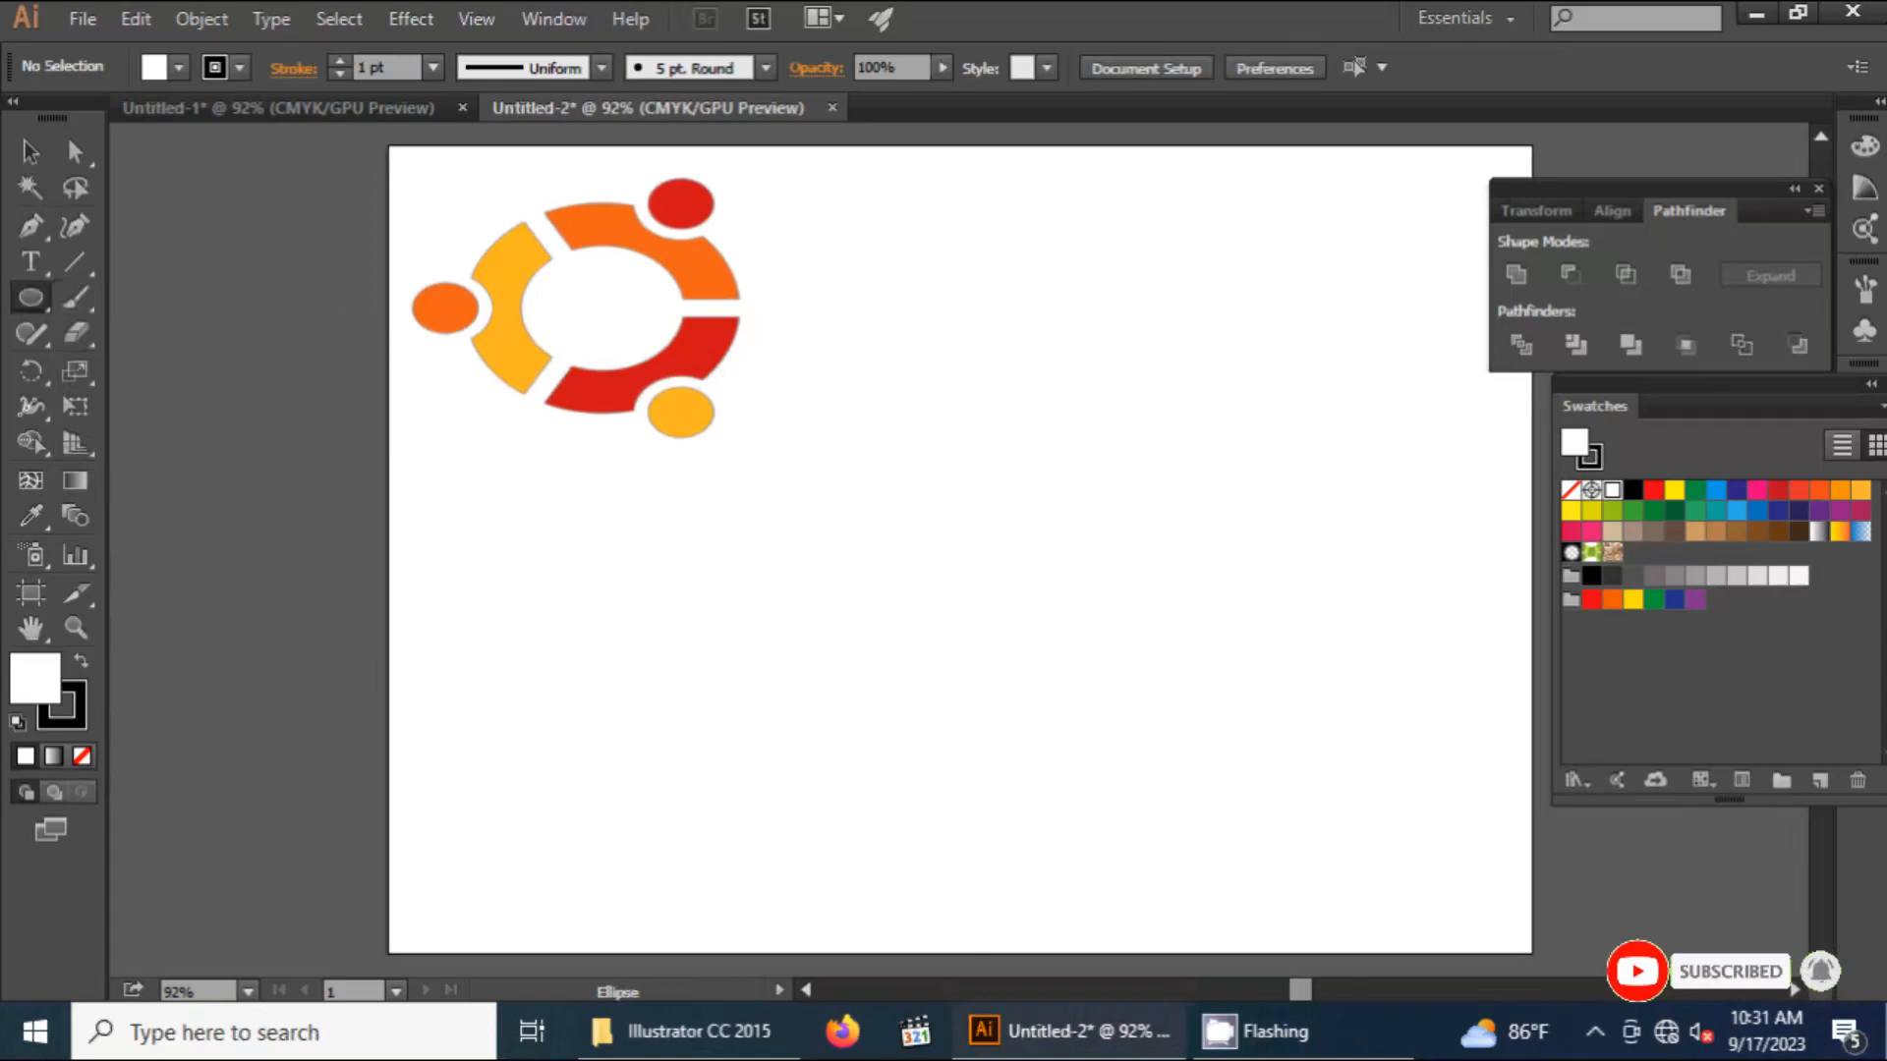
{"action": "left_click_drag", "start_coordinate": [958, 549], "coordinate": [1023, 549]}
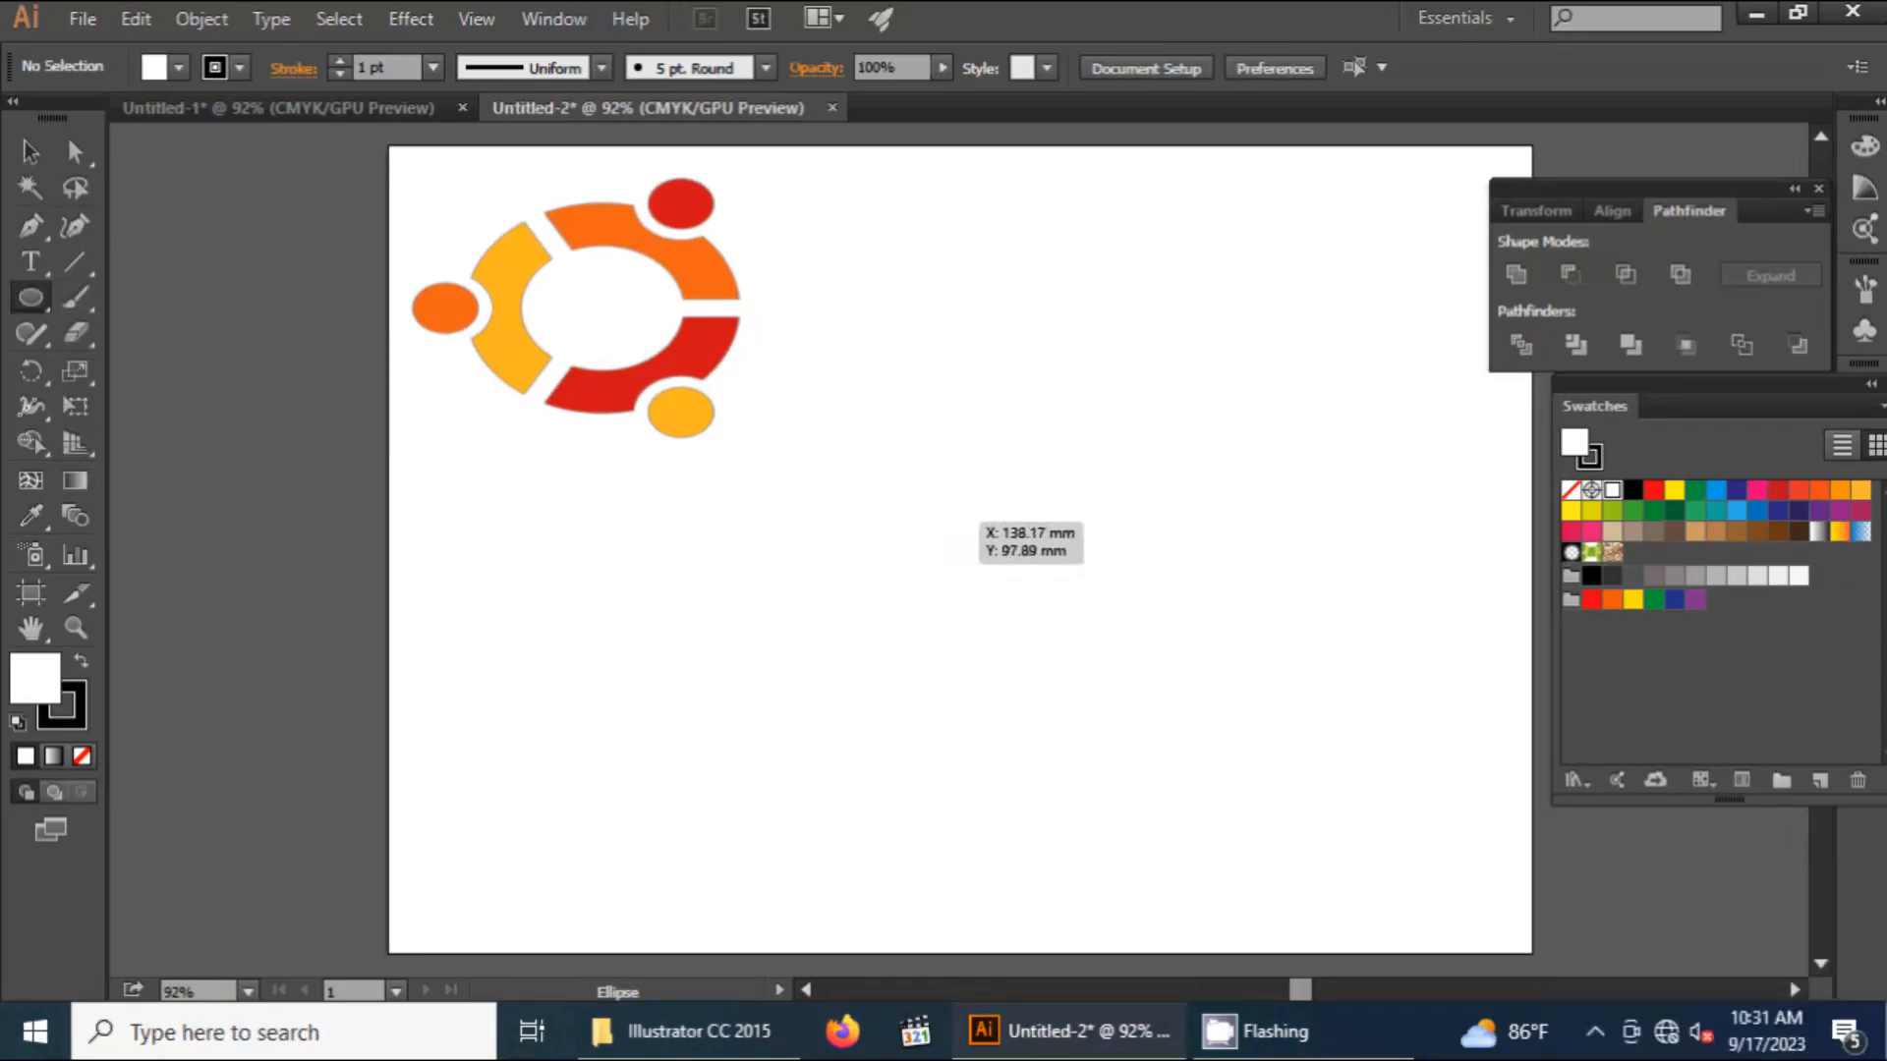
{"action": "left_click_drag", "start_coordinate": [902, 505], "coordinate": [1314, 916]}
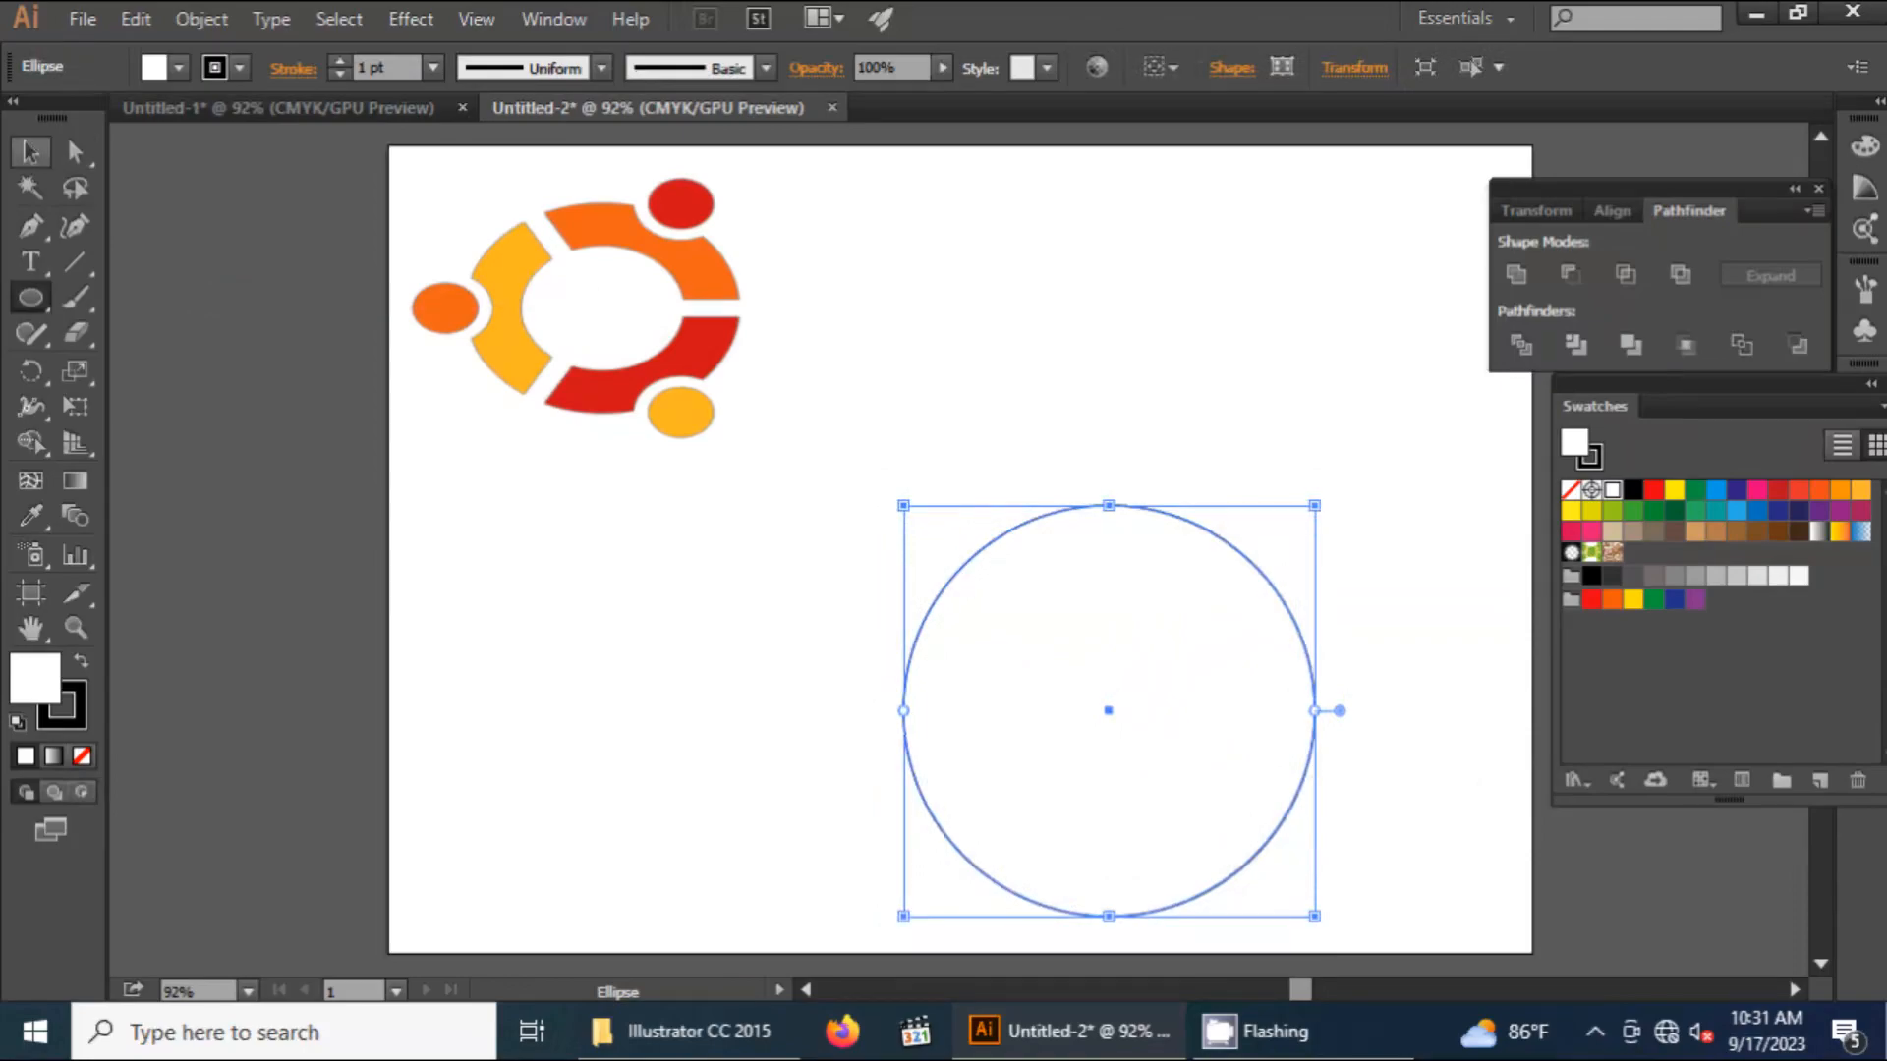
{"action": "left_click", "coordinate": [31, 150]}
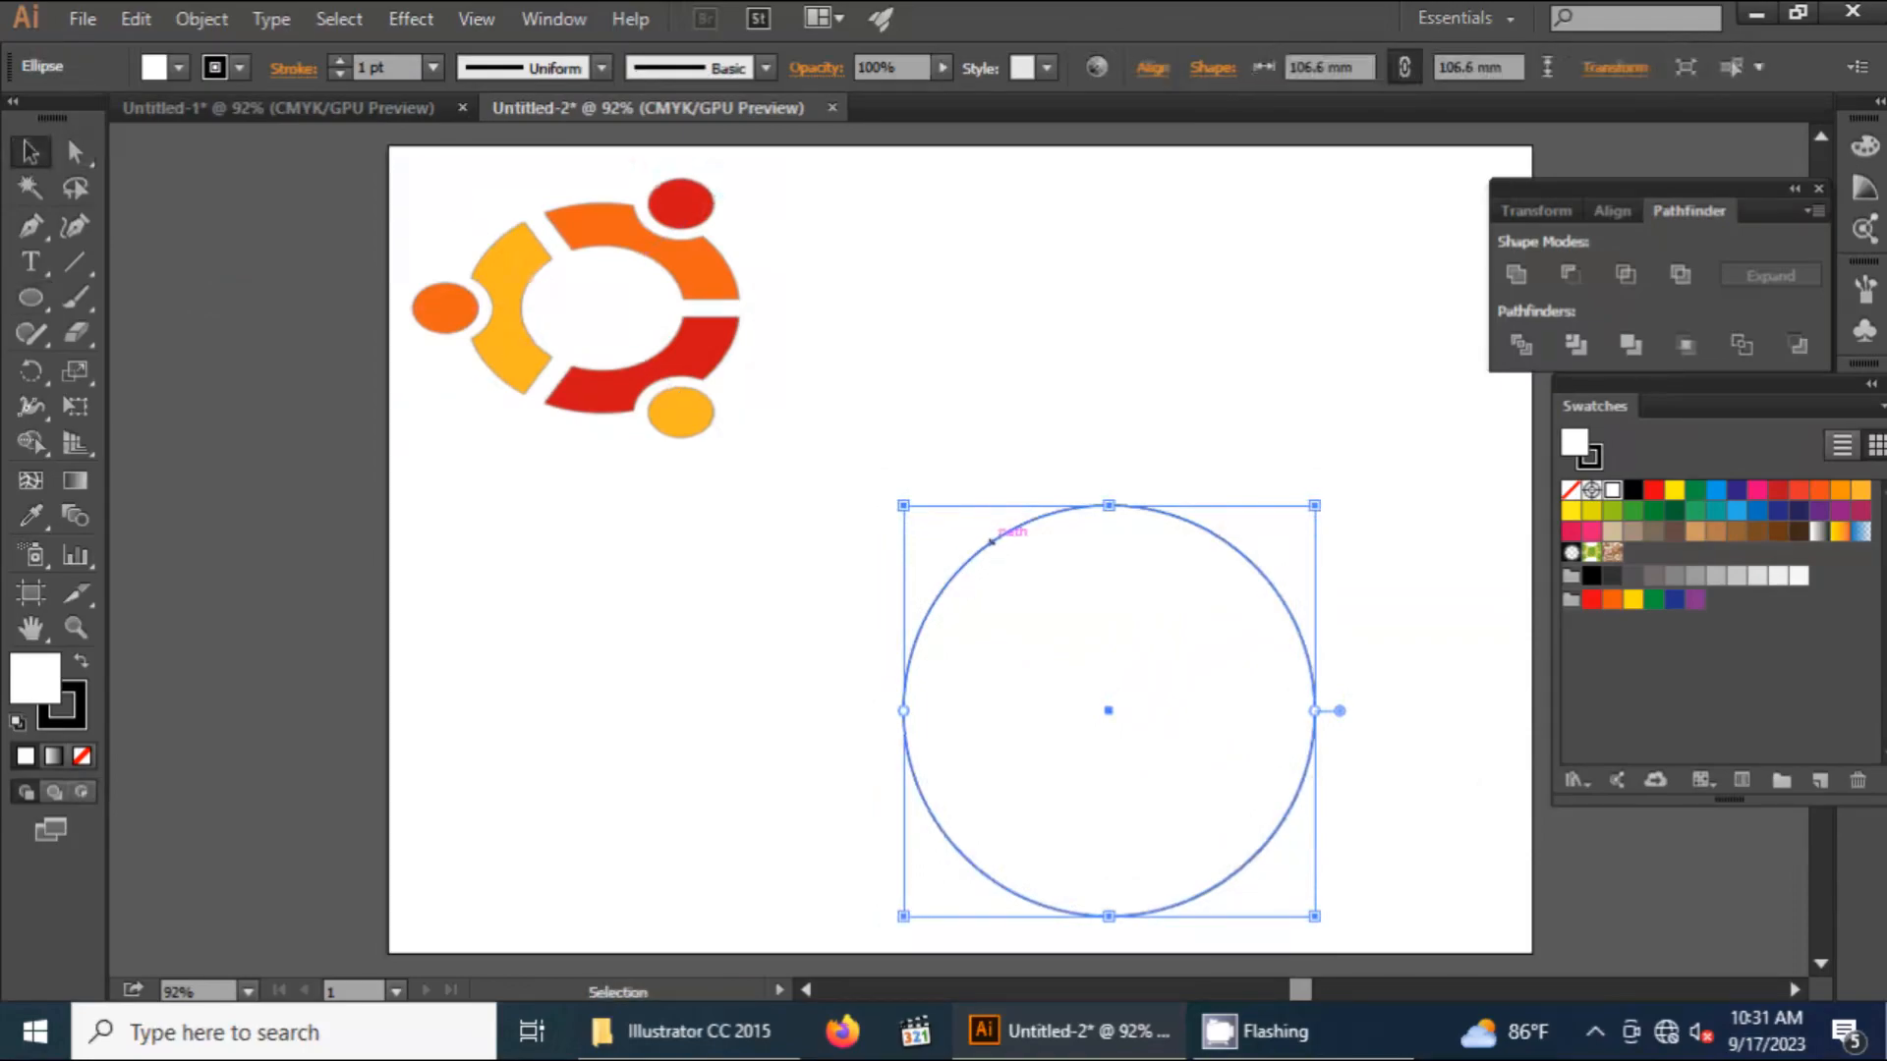
{"action": "left_click_drag", "start_coordinate": [1007, 531], "coordinate": [948, 439]}
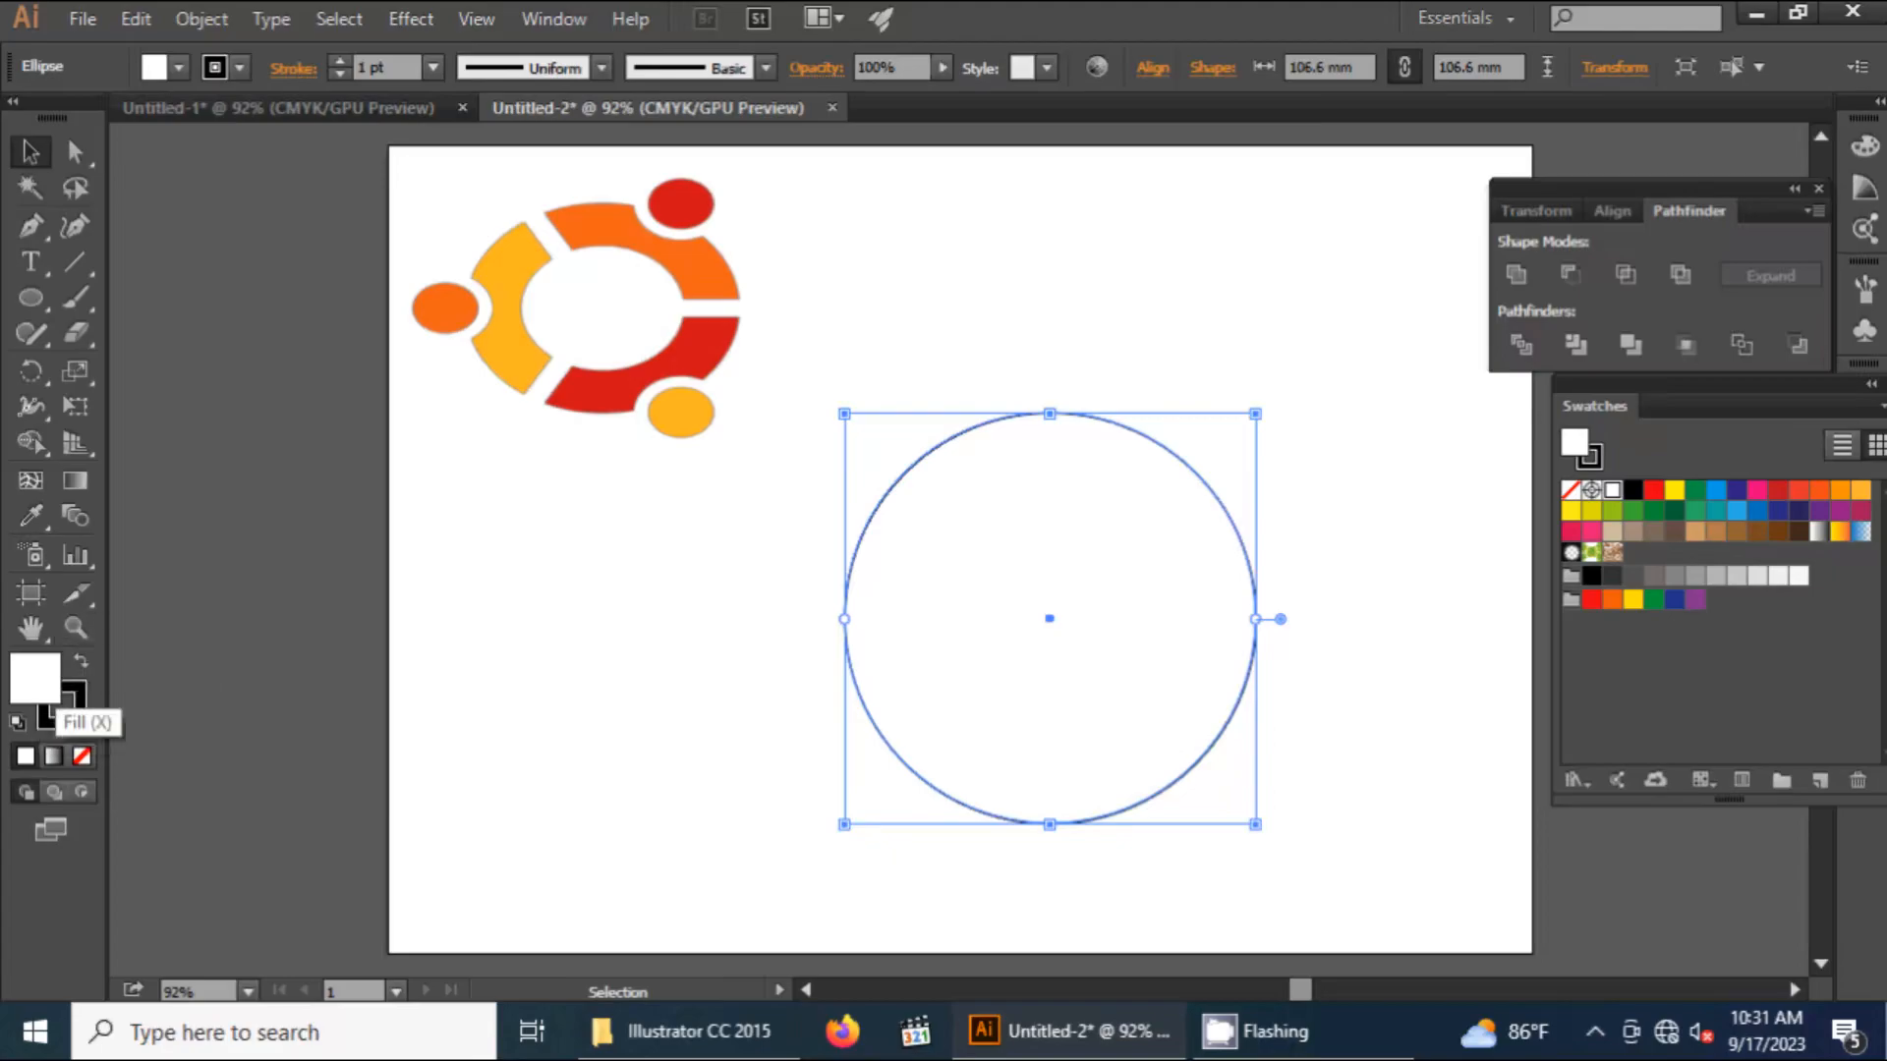
Fill the circle with a bright yellow chosen in the Color Picker
{"action": "double_click", "coordinate": [45, 693]}
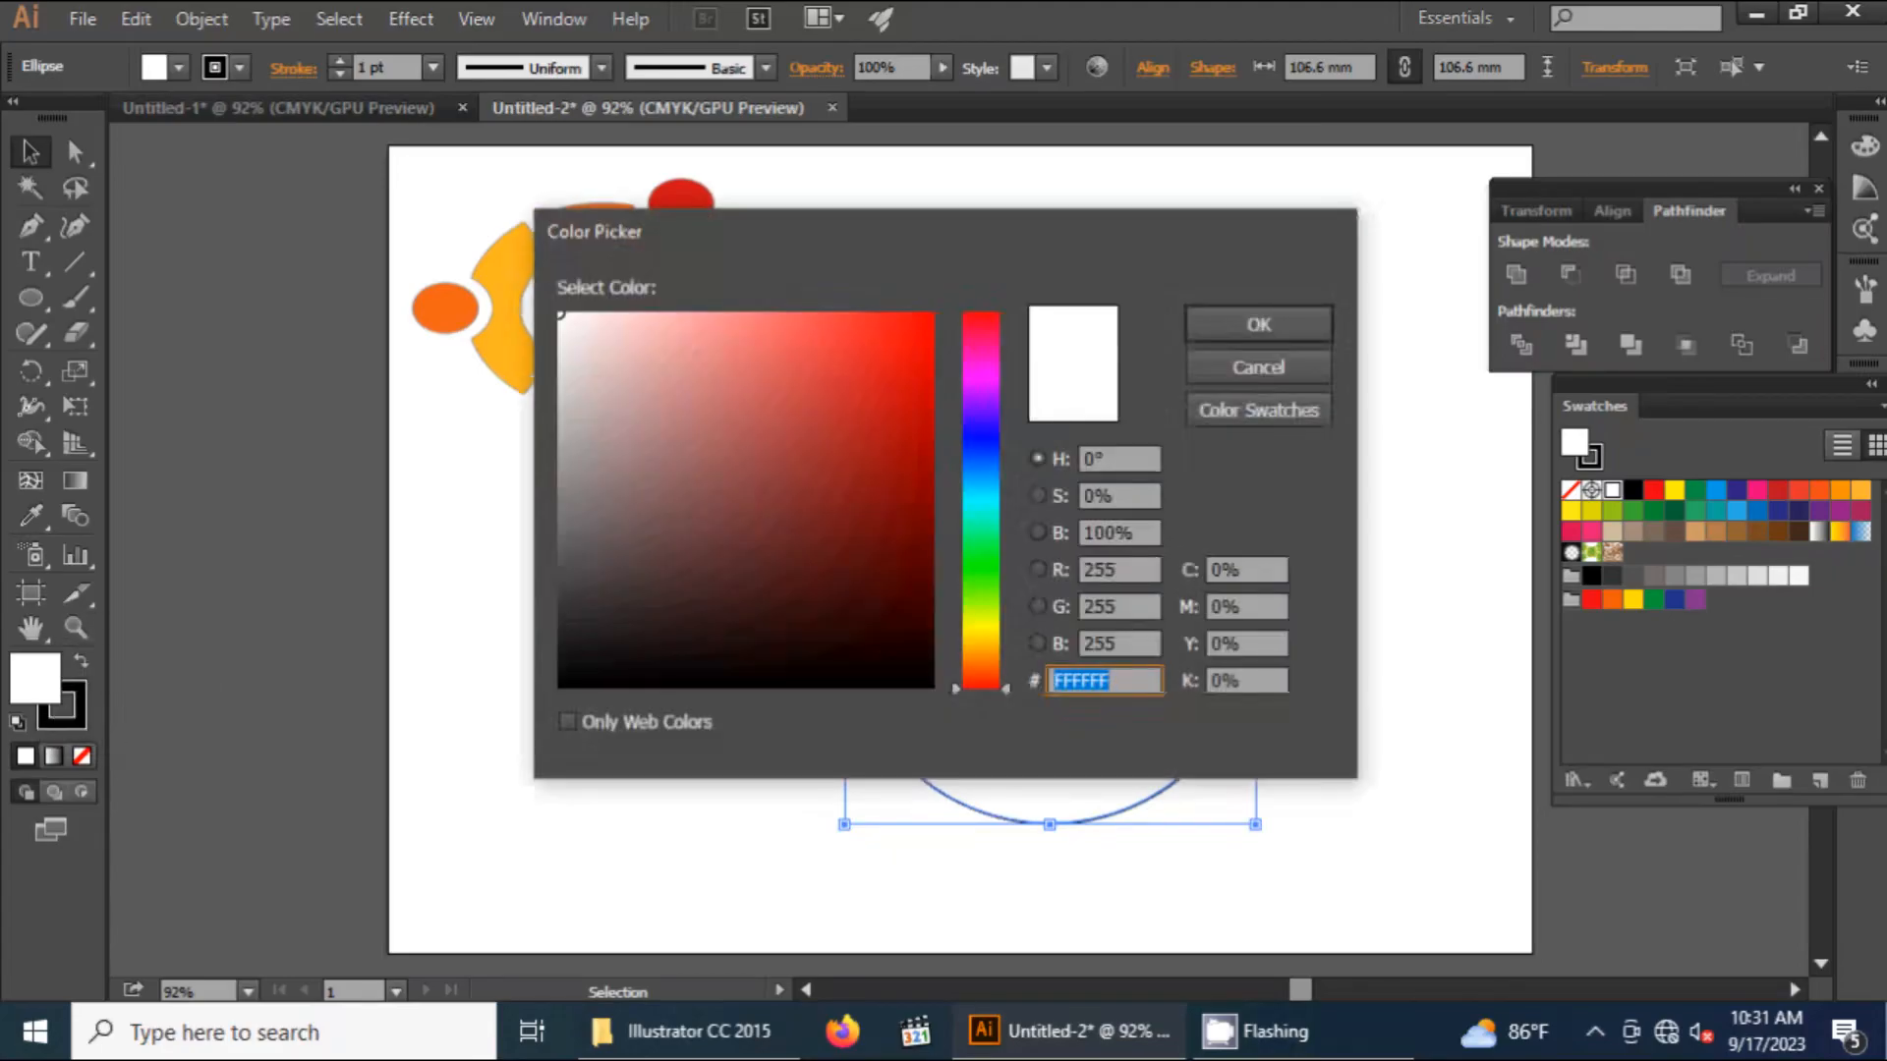
{"action": "left_click", "coordinate": [981, 623]}
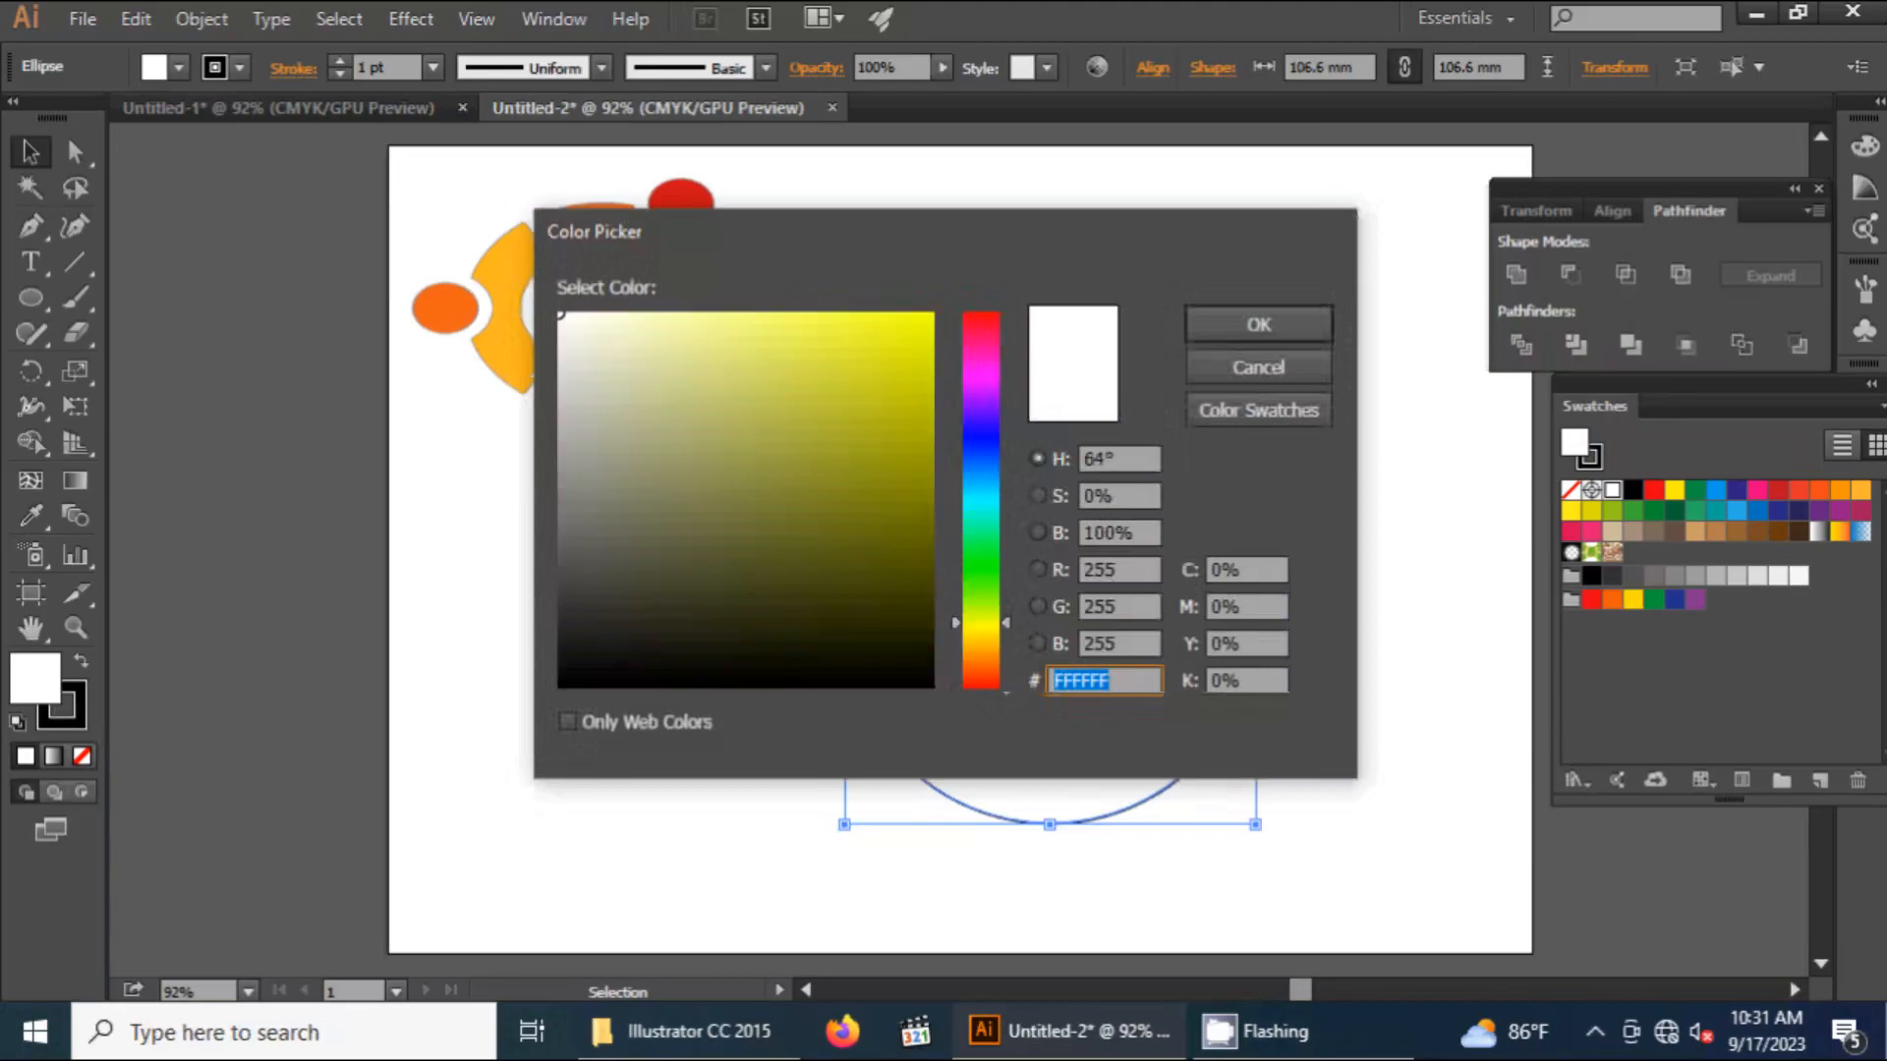
{"action": "left_click_drag", "start_coordinate": [900, 329], "coordinate": [918, 327]}
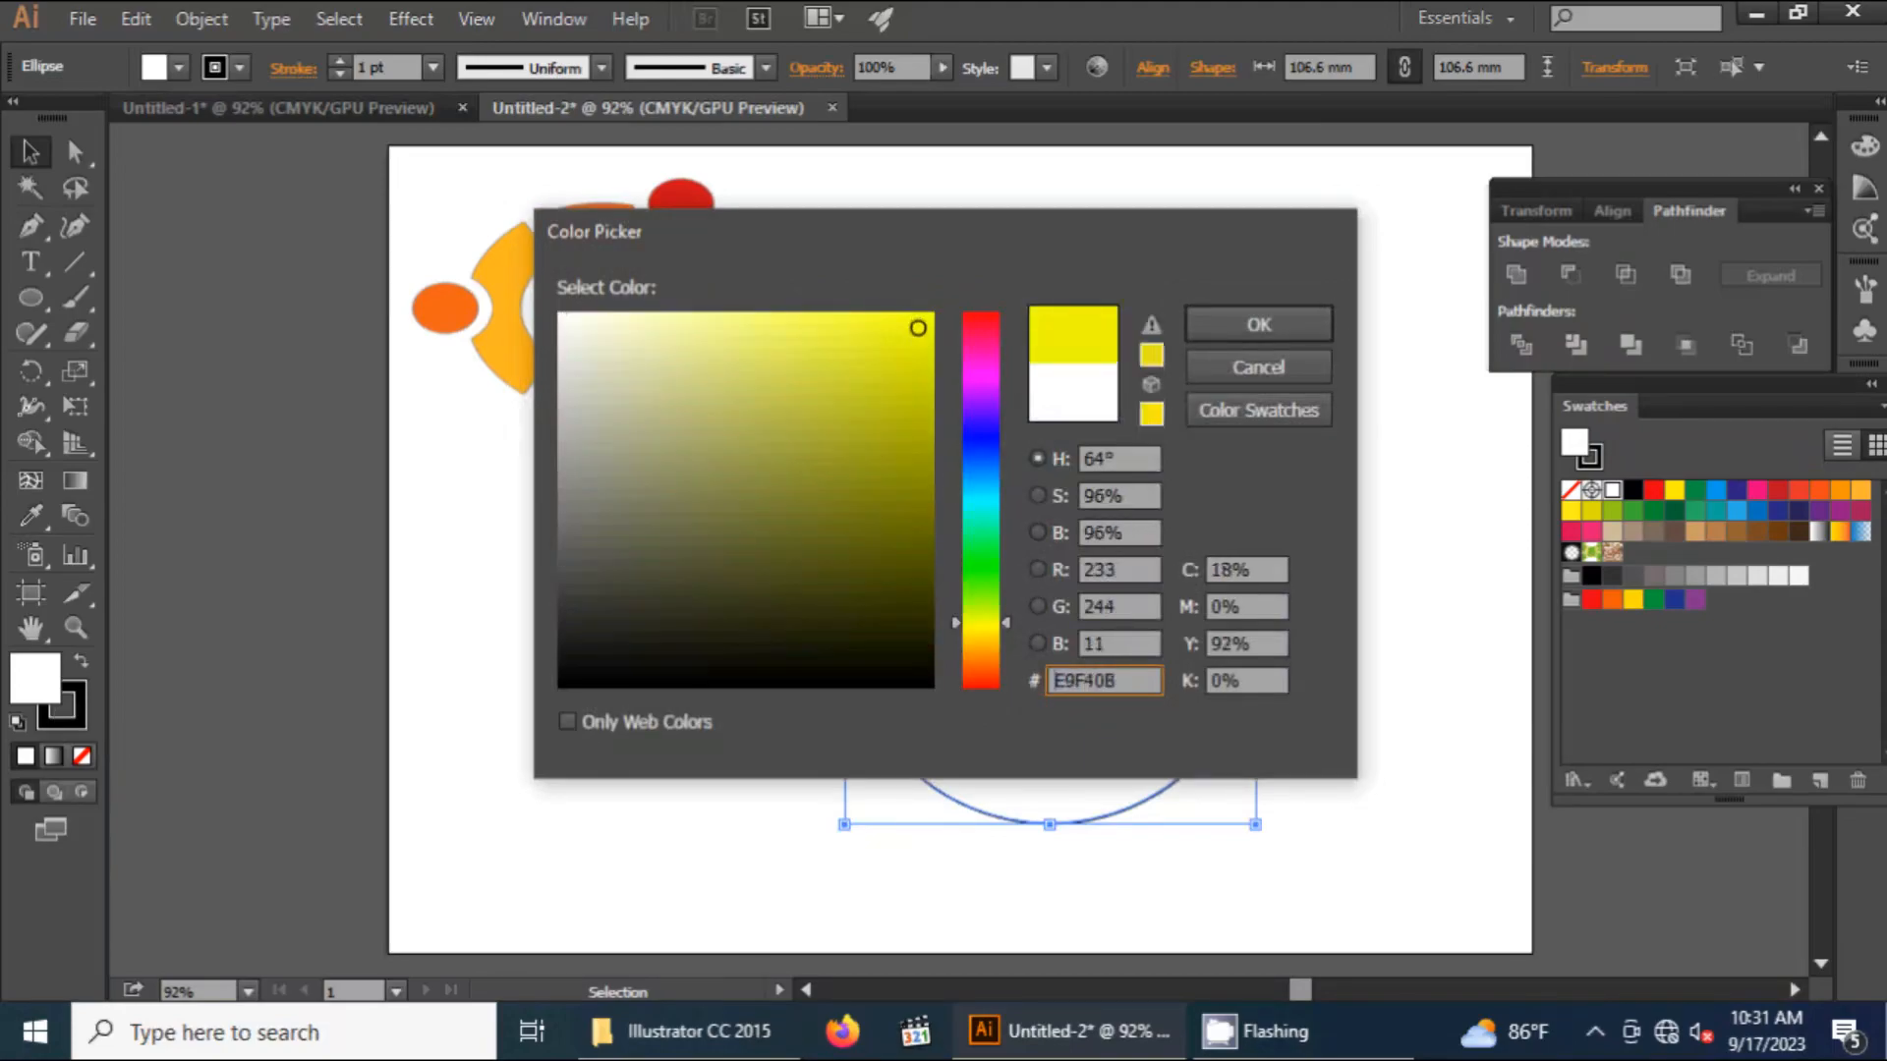
{"action": "left_click", "coordinate": [1259, 324]}
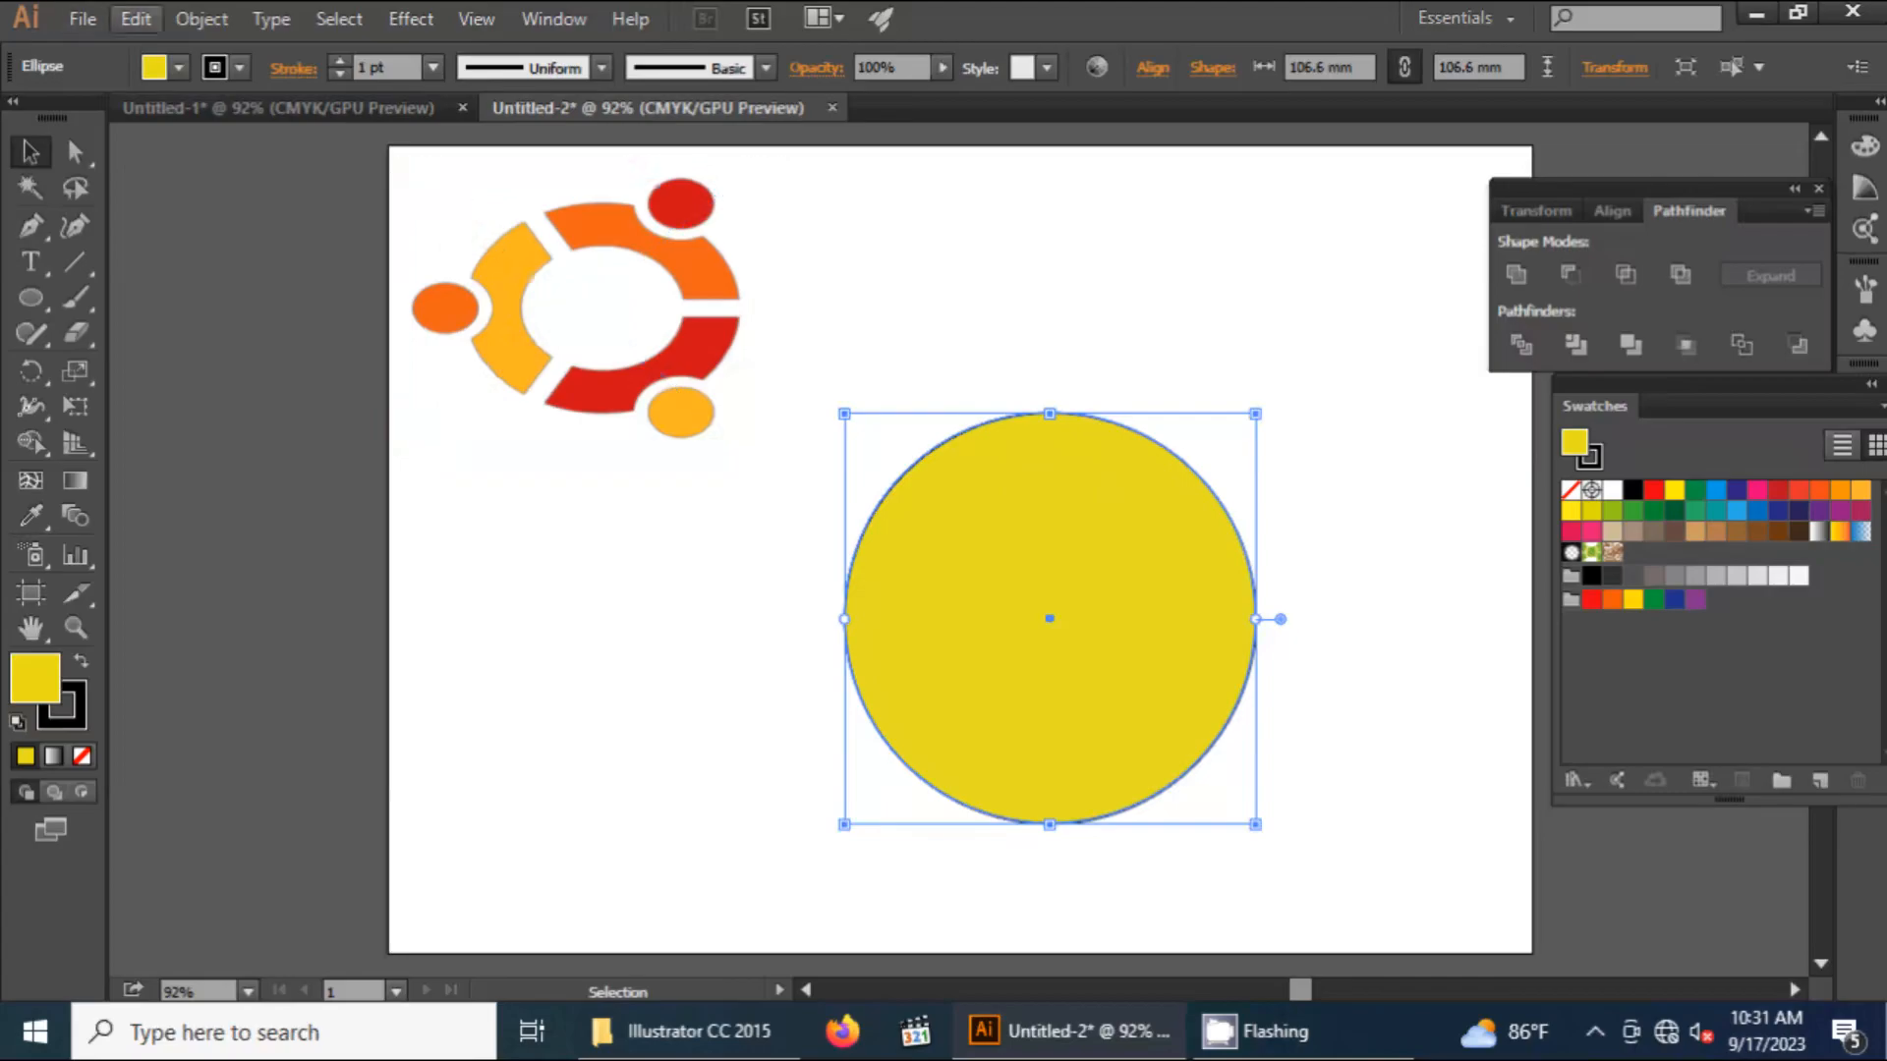
Copy the yellow circle to the clipboard
{"action": "left_click", "coordinate": [136, 19]}
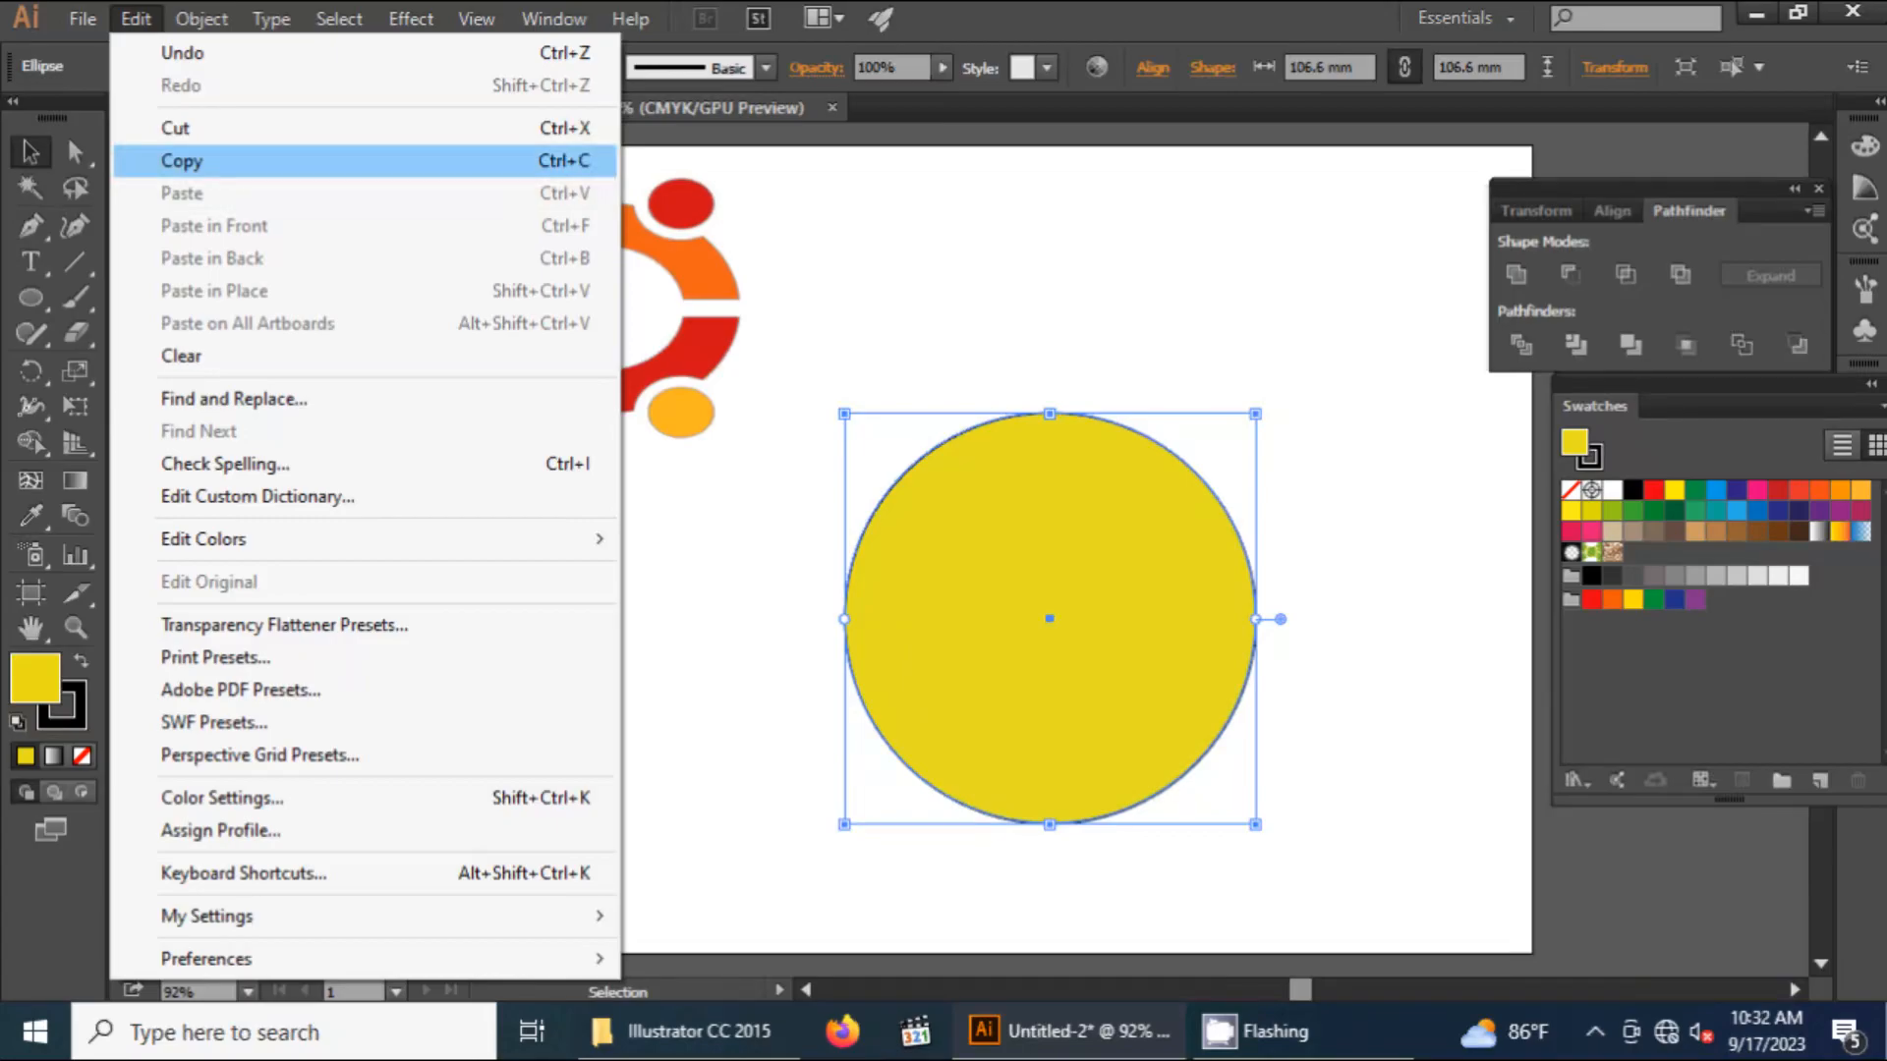
{"action": "left_click", "coordinate": [182, 160]}
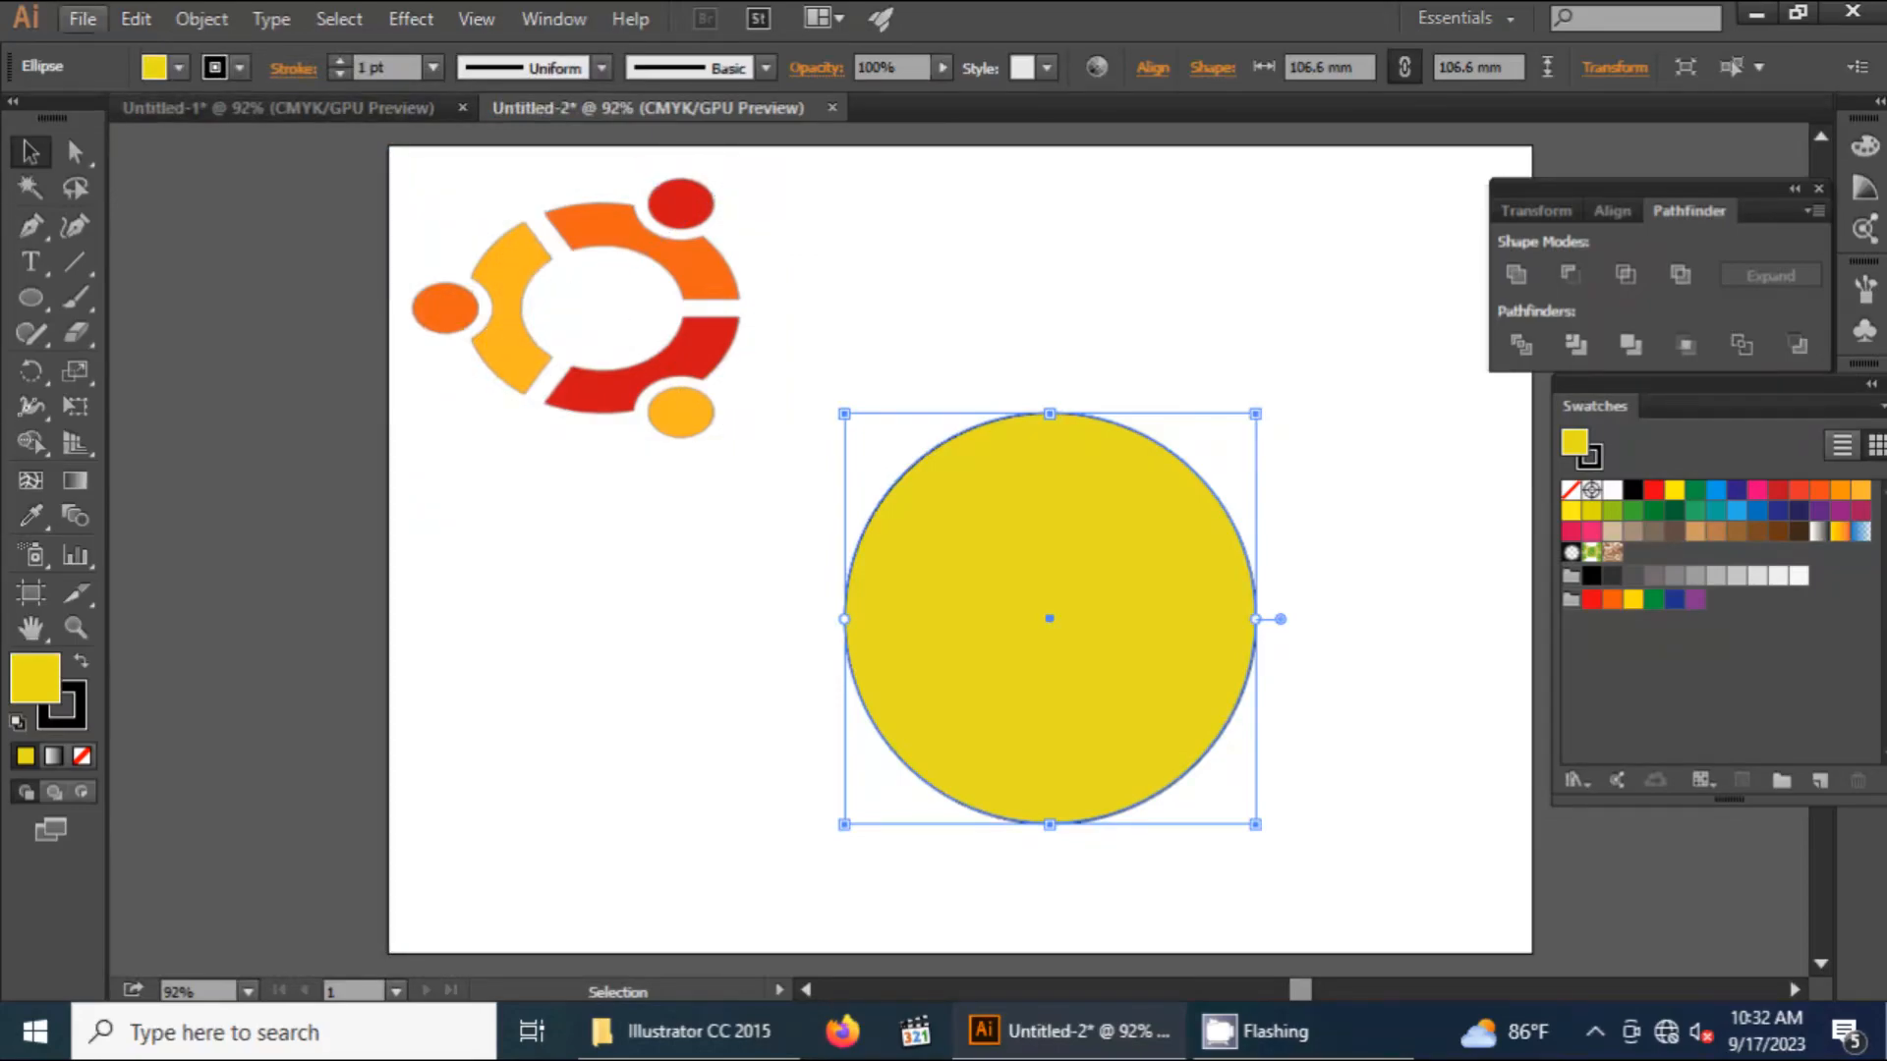
{"action": "left_click", "coordinate": [136, 19]}
{"action": "left_click", "coordinate": [182, 190]}
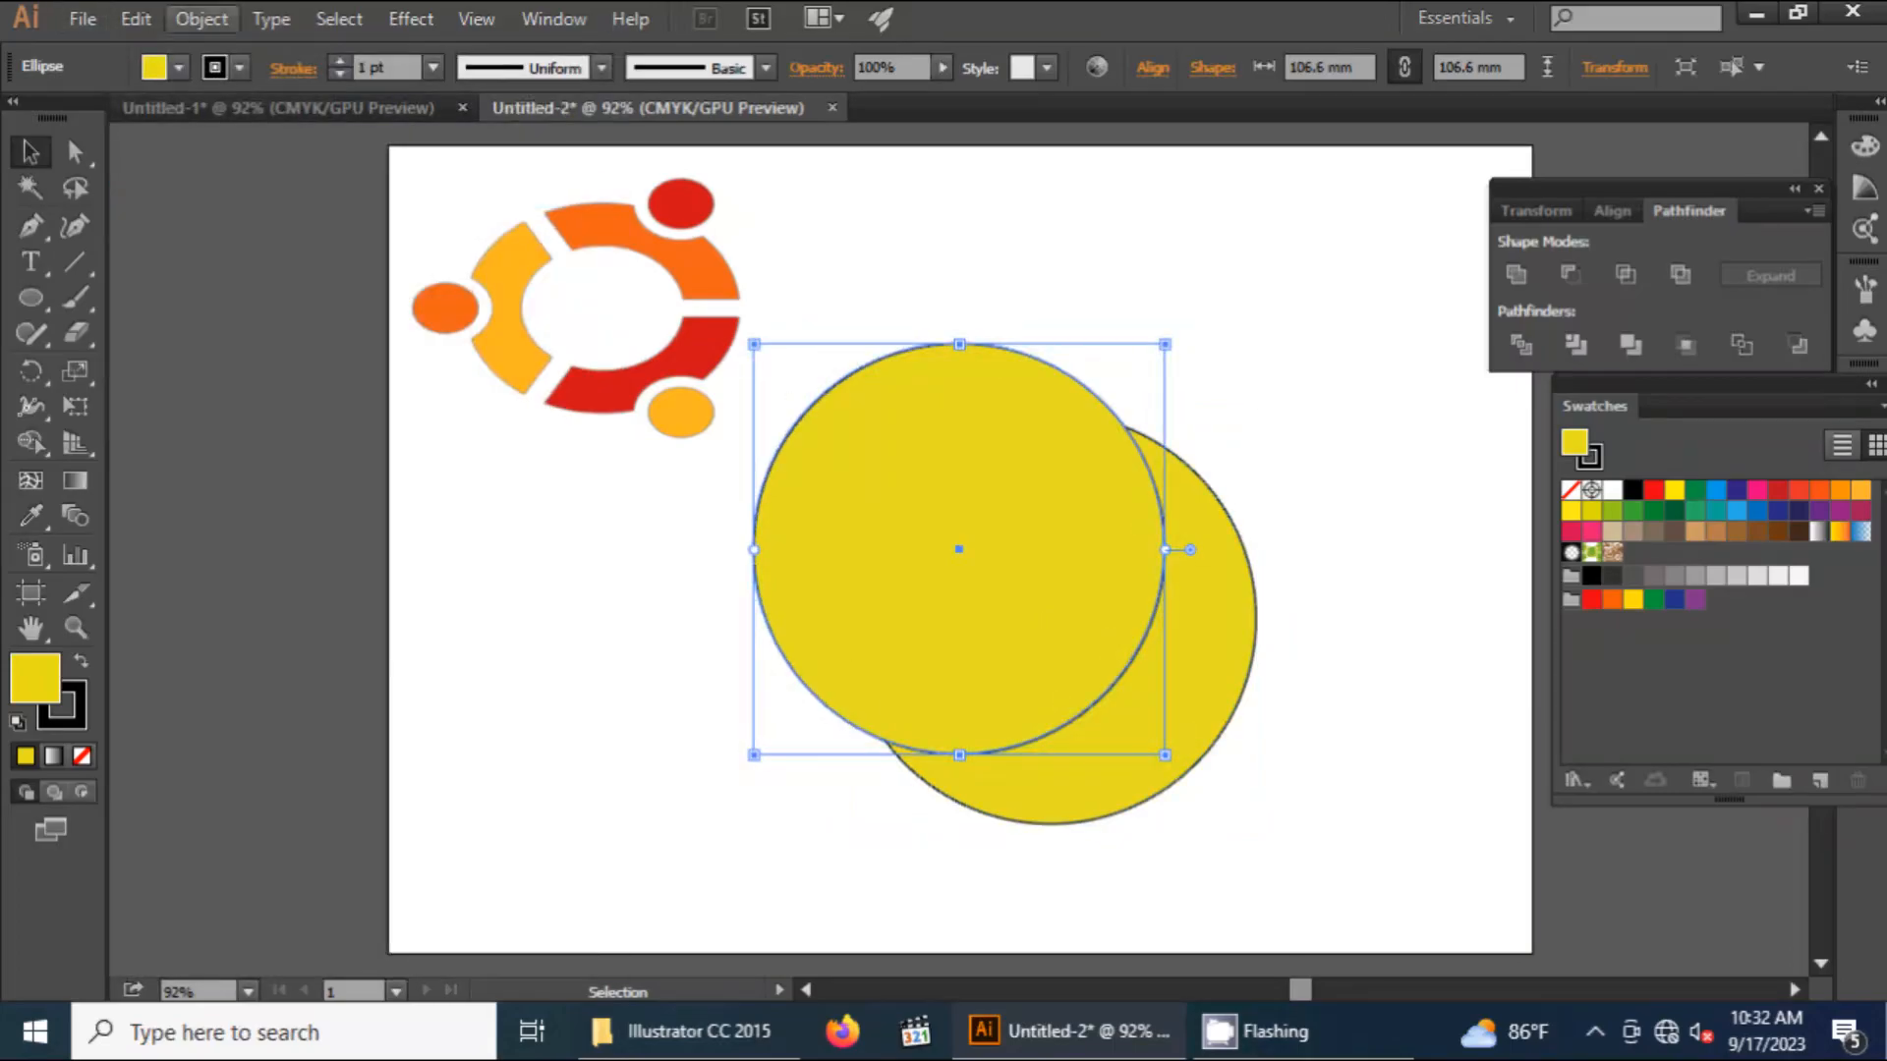
{"action": "left_click", "coordinate": [136, 18]}
{"action": "left_click", "coordinate": [172, 50]}
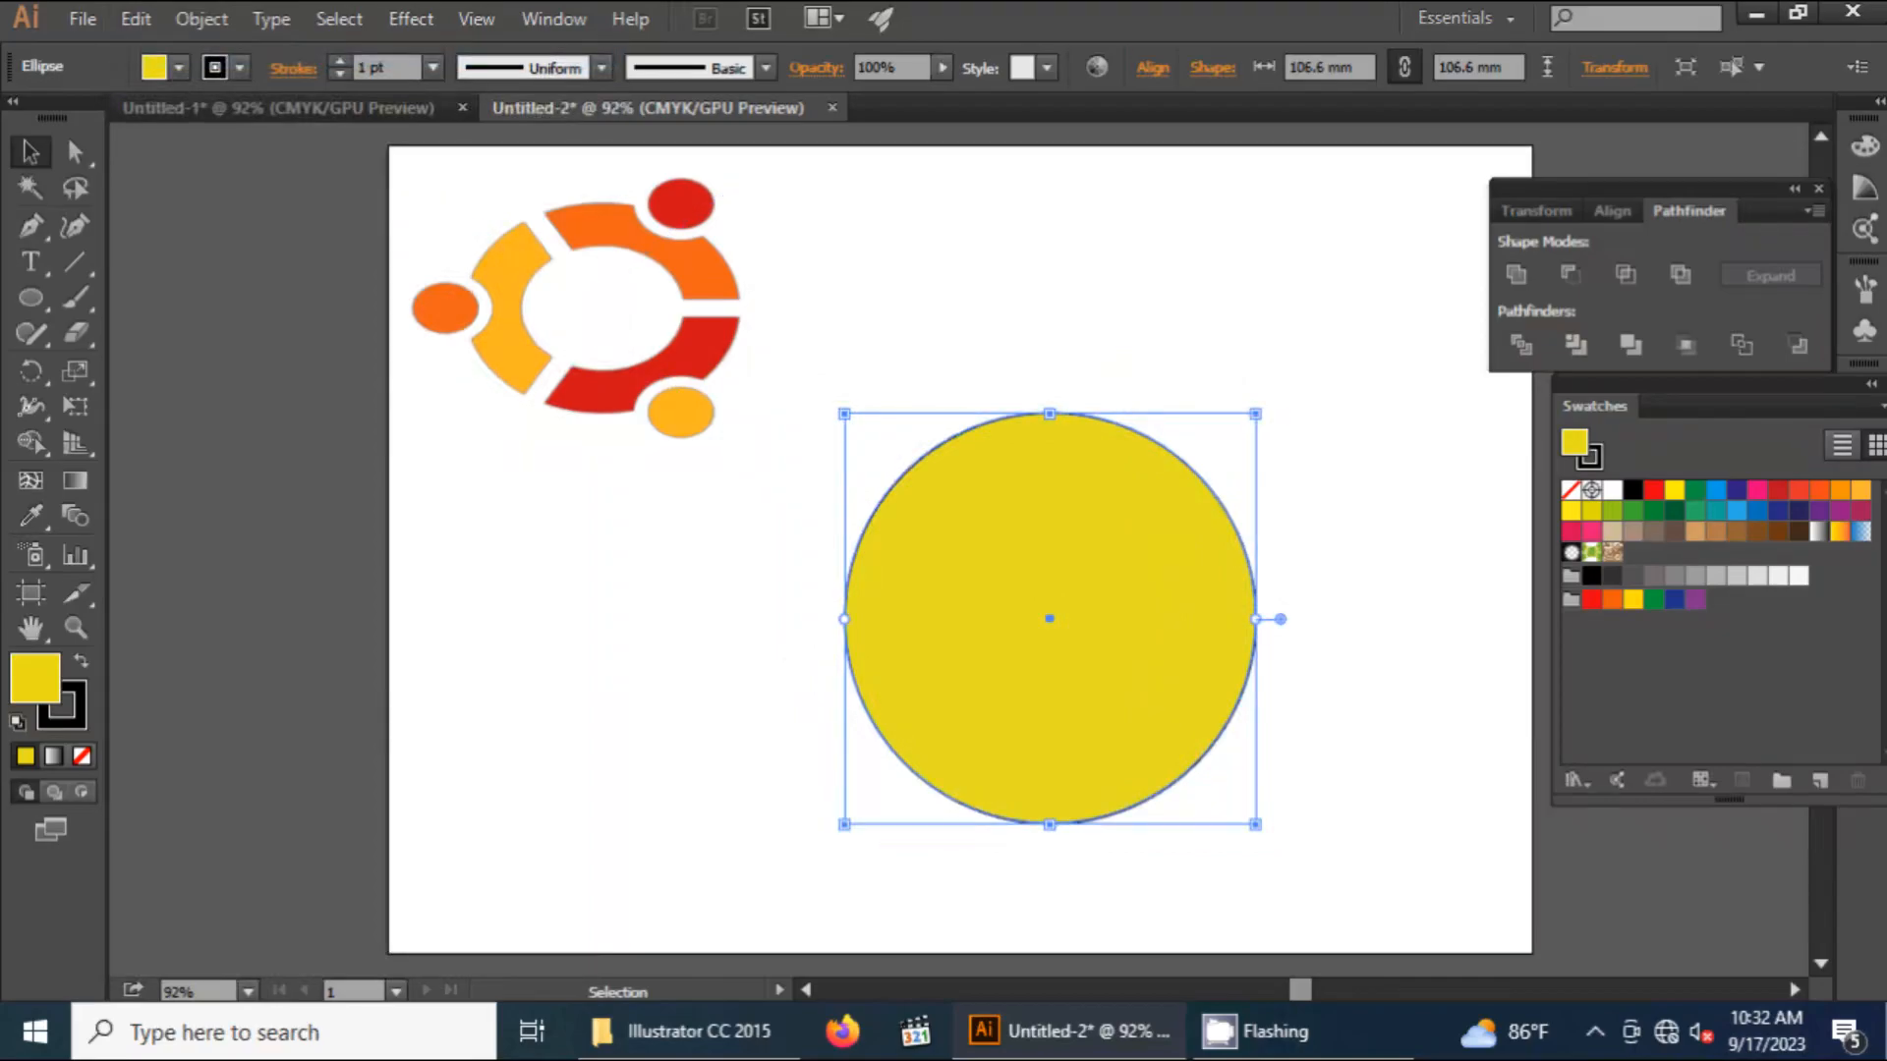
Paste the copied circle in front of the original and shrink it concentrically to about 71 mm in diameter
{"action": "left_click", "coordinate": [136, 19]}
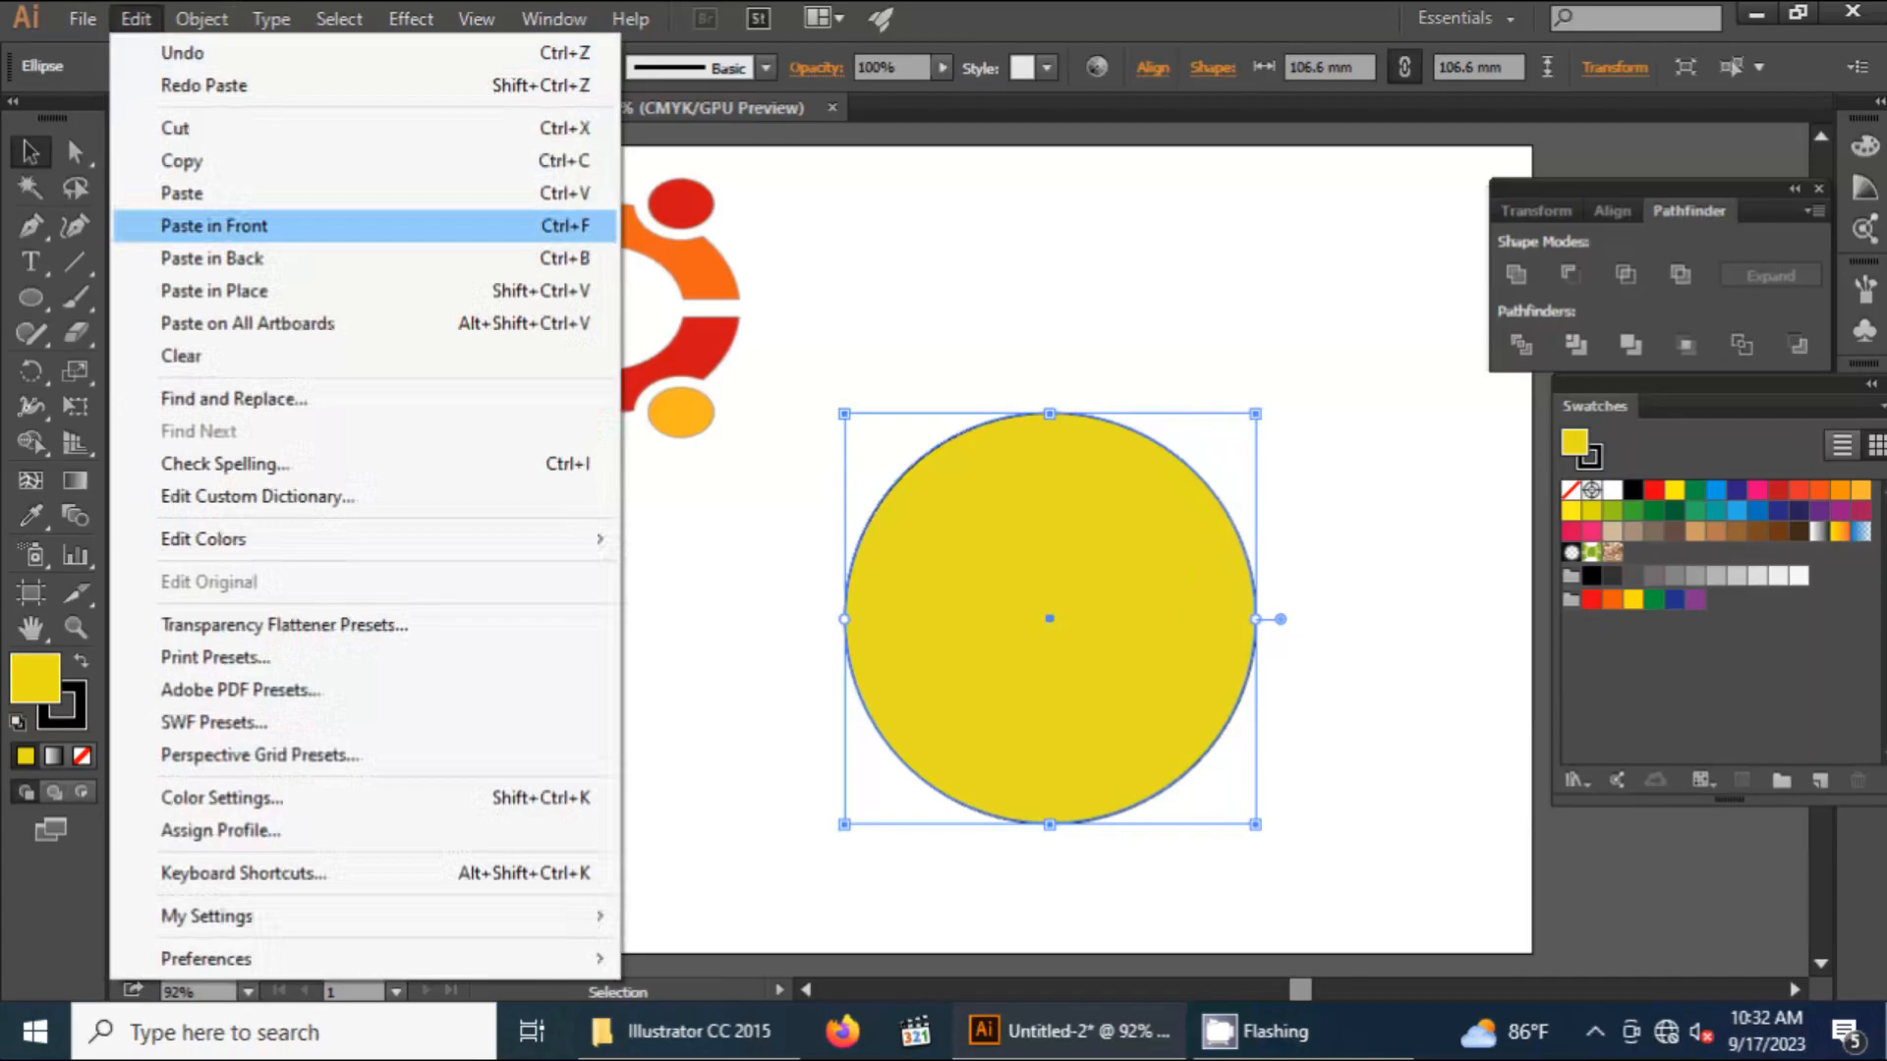
{"action": "left_click", "coordinate": [214, 225]}
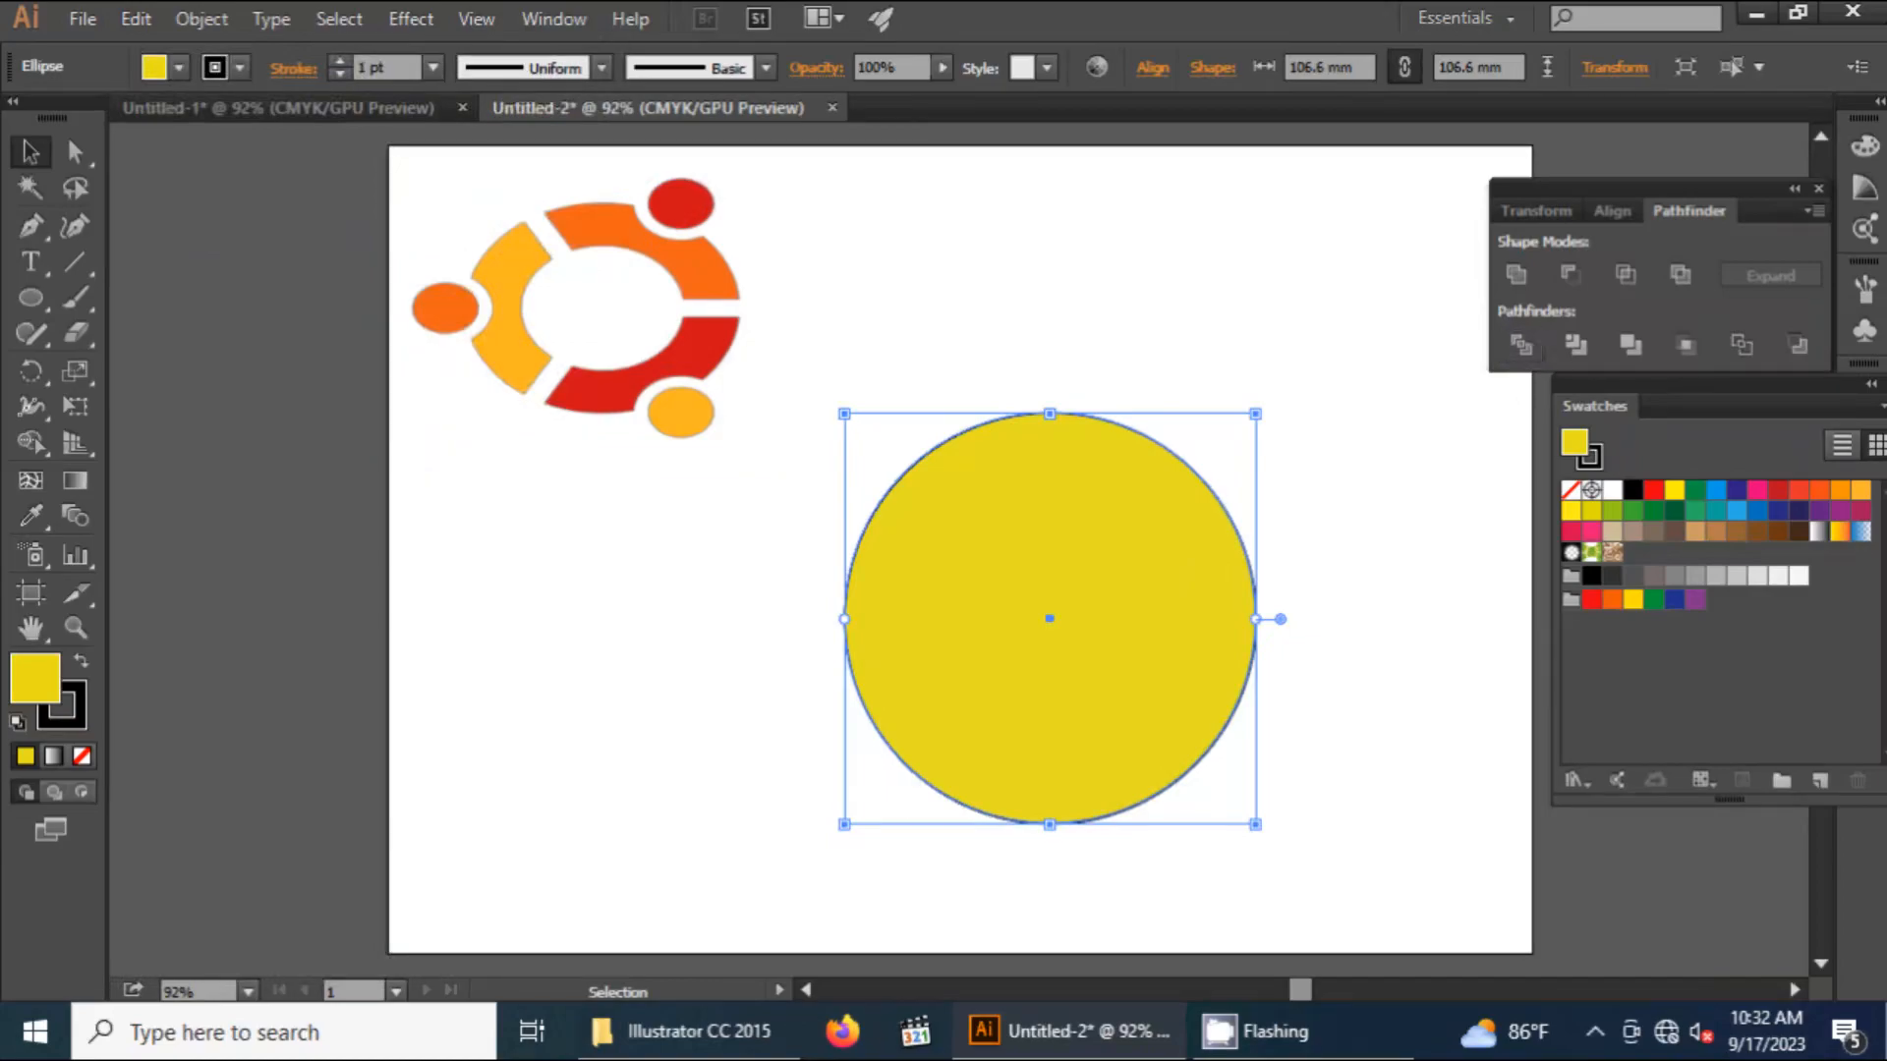
{"action": "left_click_drag", "start_coordinate": [1255, 413], "coordinate": [1187, 483]}
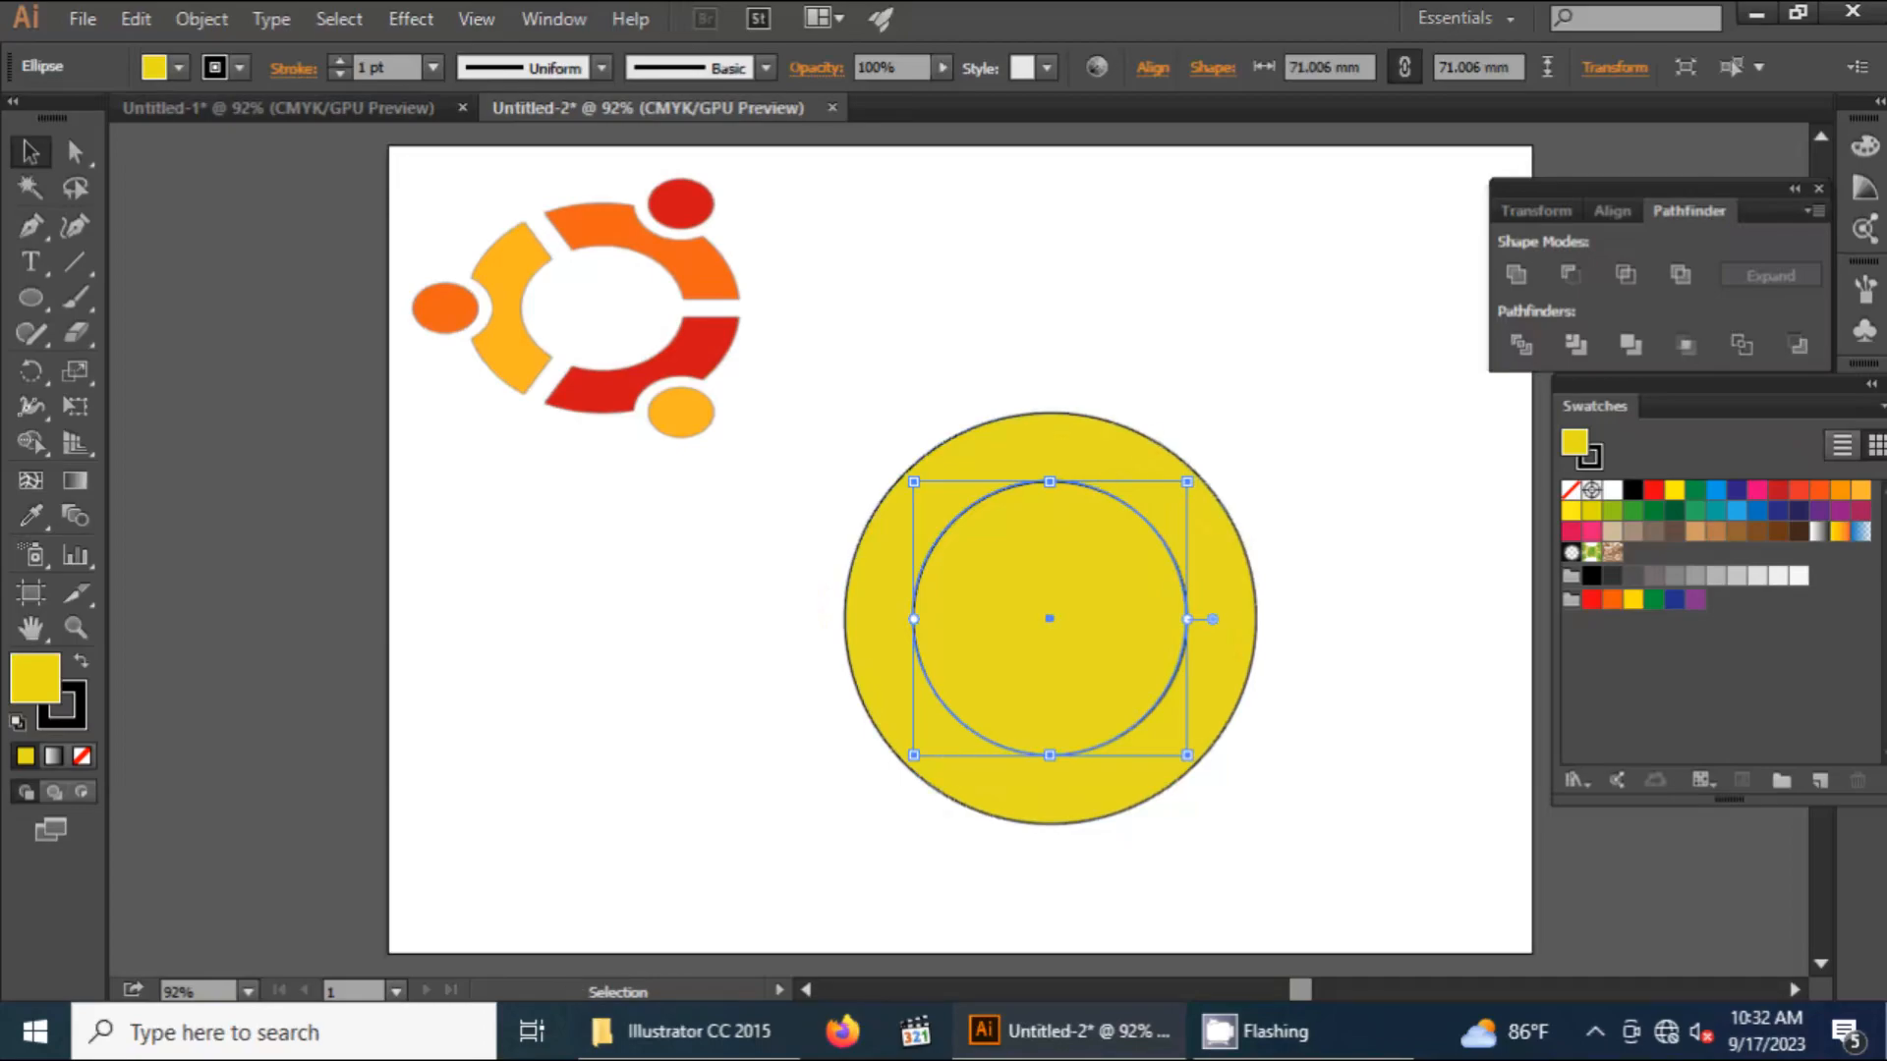
{"action": "key", "text": "ctrl+shift+a"}
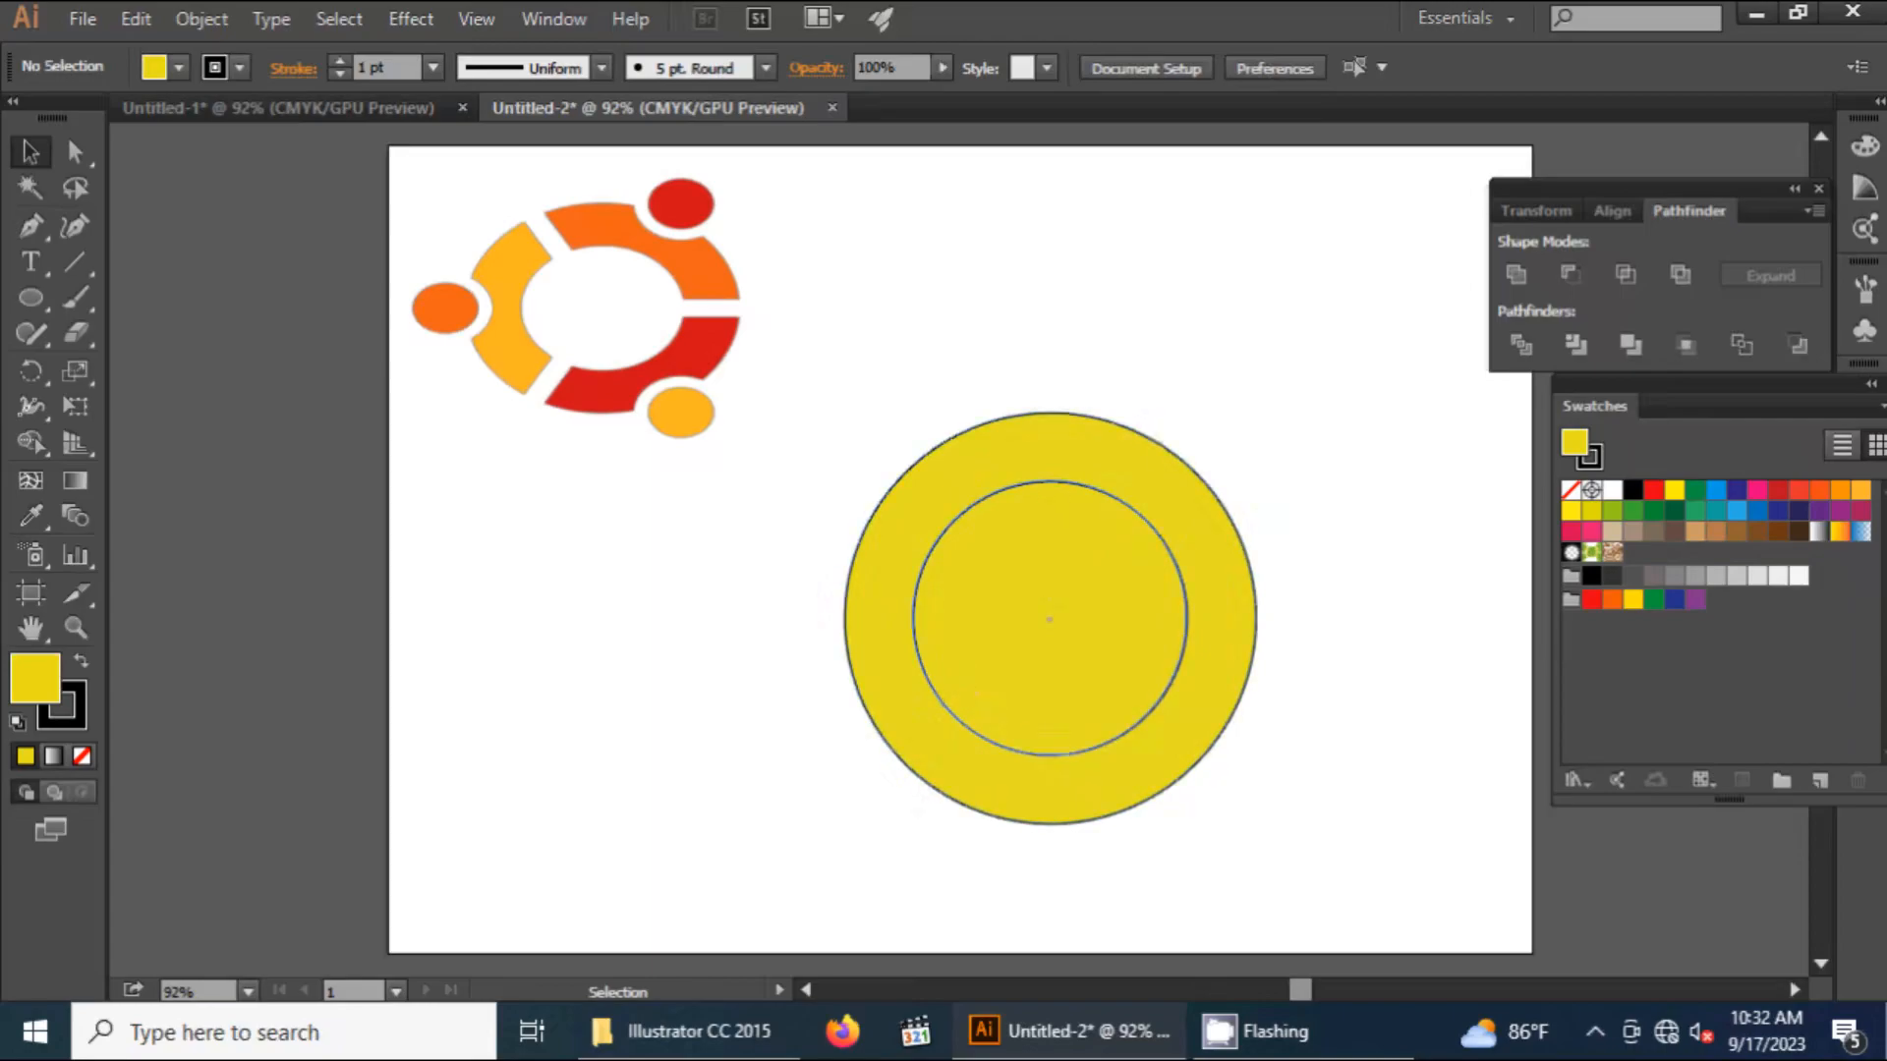
Select both concentric circles and apply the Pathfinder Trim operation to them
{"action": "left_click_drag", "start_coordinate": [1386, 447], "coordinate": [845, 888]}
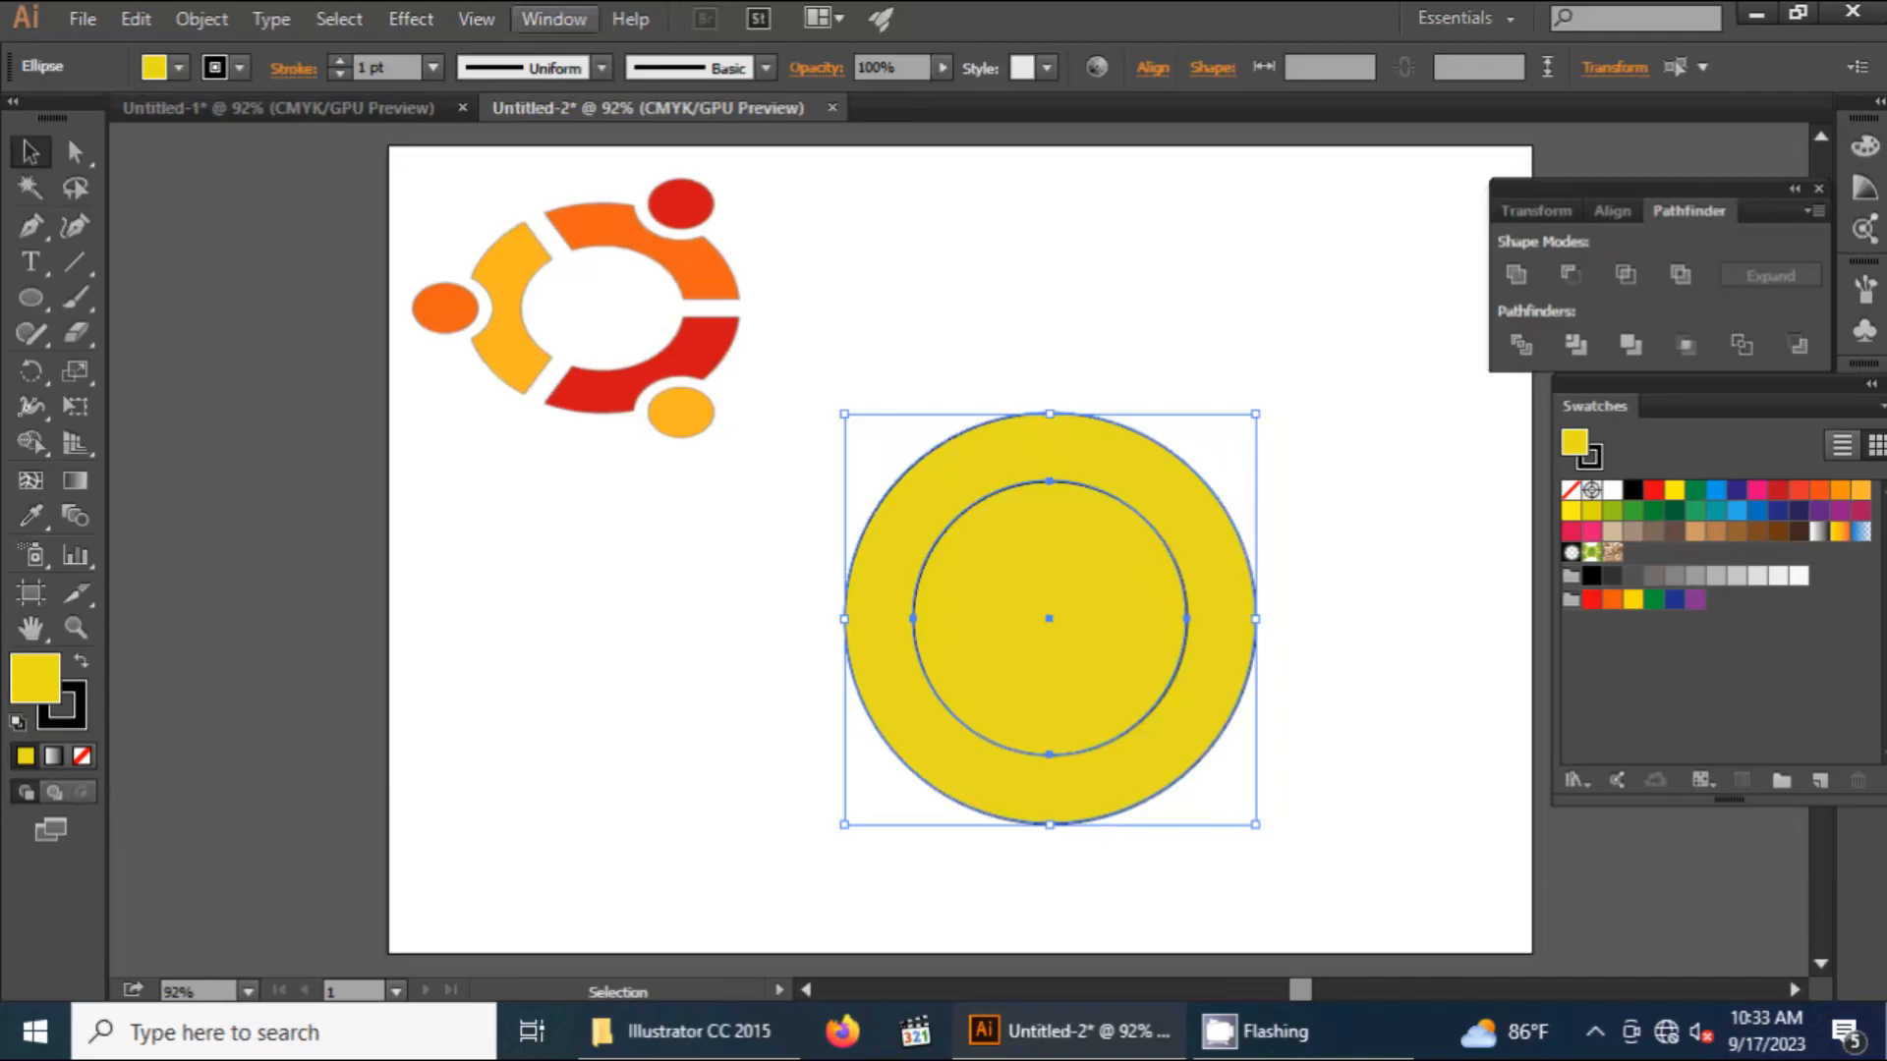
{"action": "left_click", "coordinate": [553, 19]}
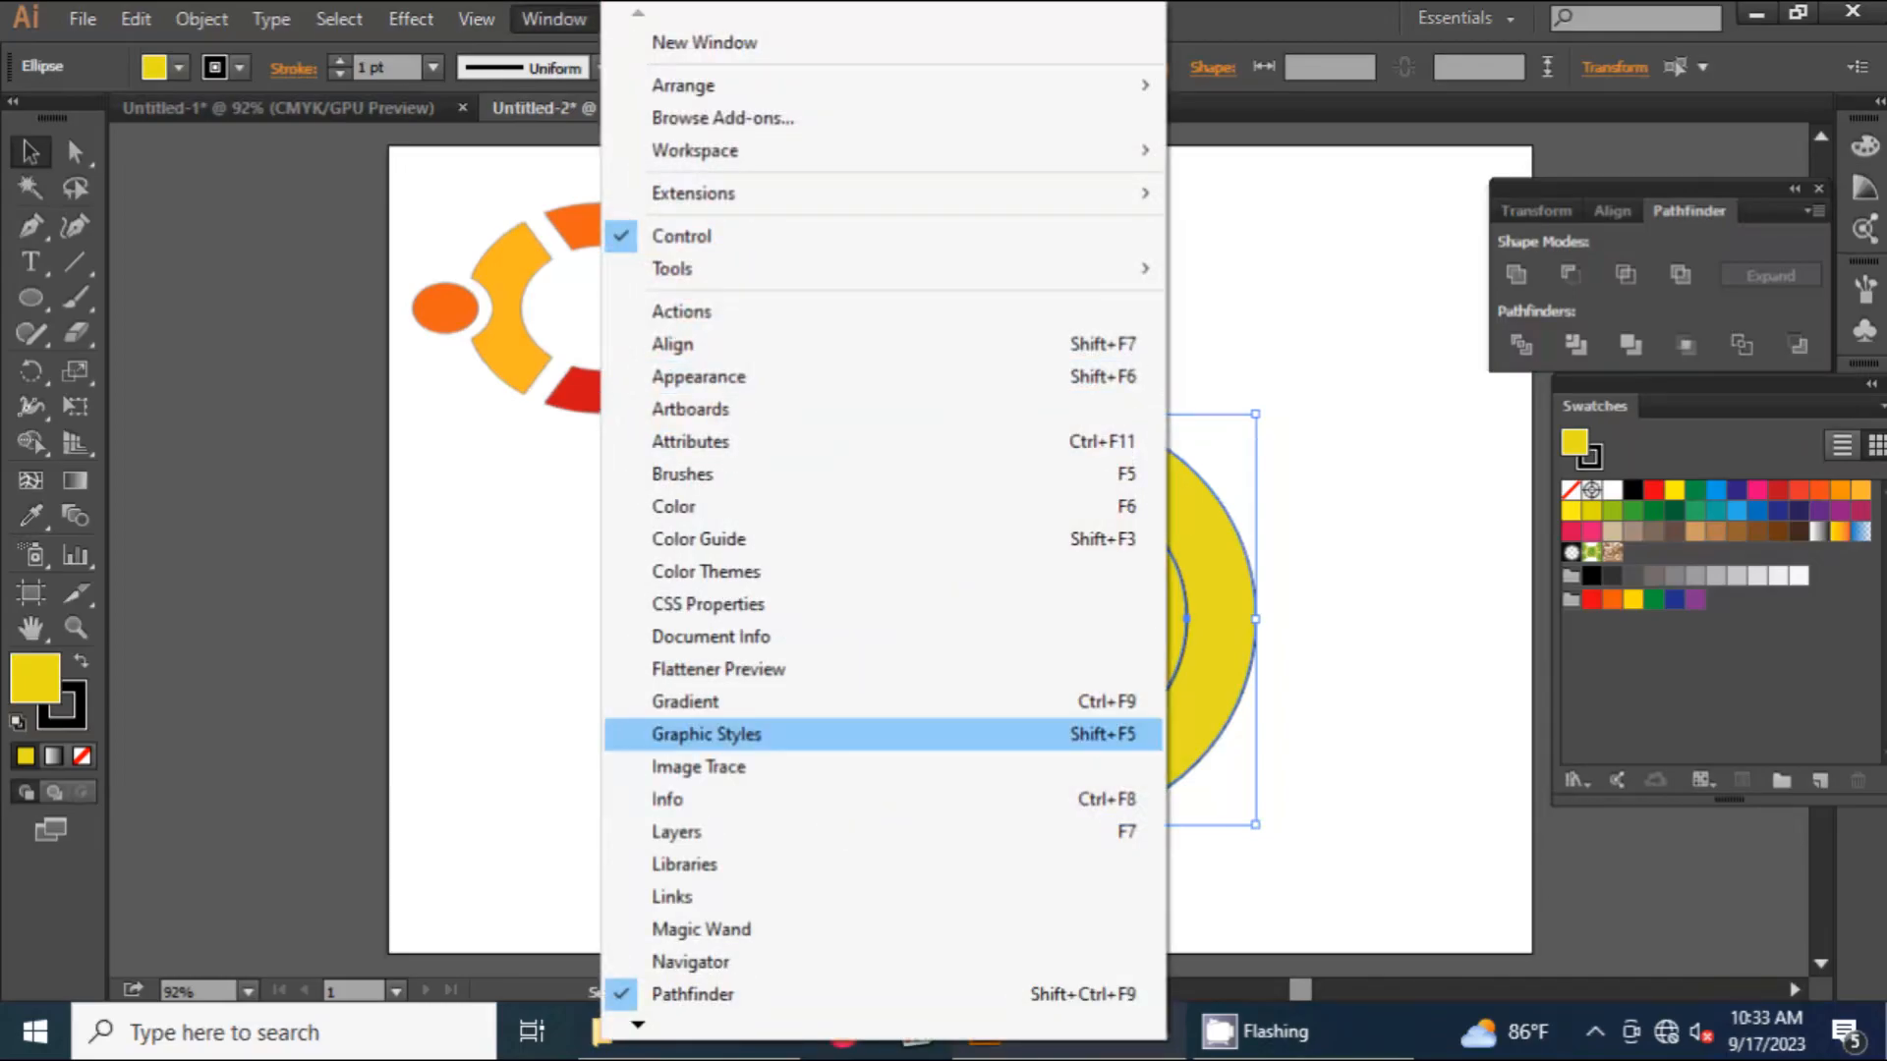
{"action": "mouse_move", "coordinate": [639, 1025]}
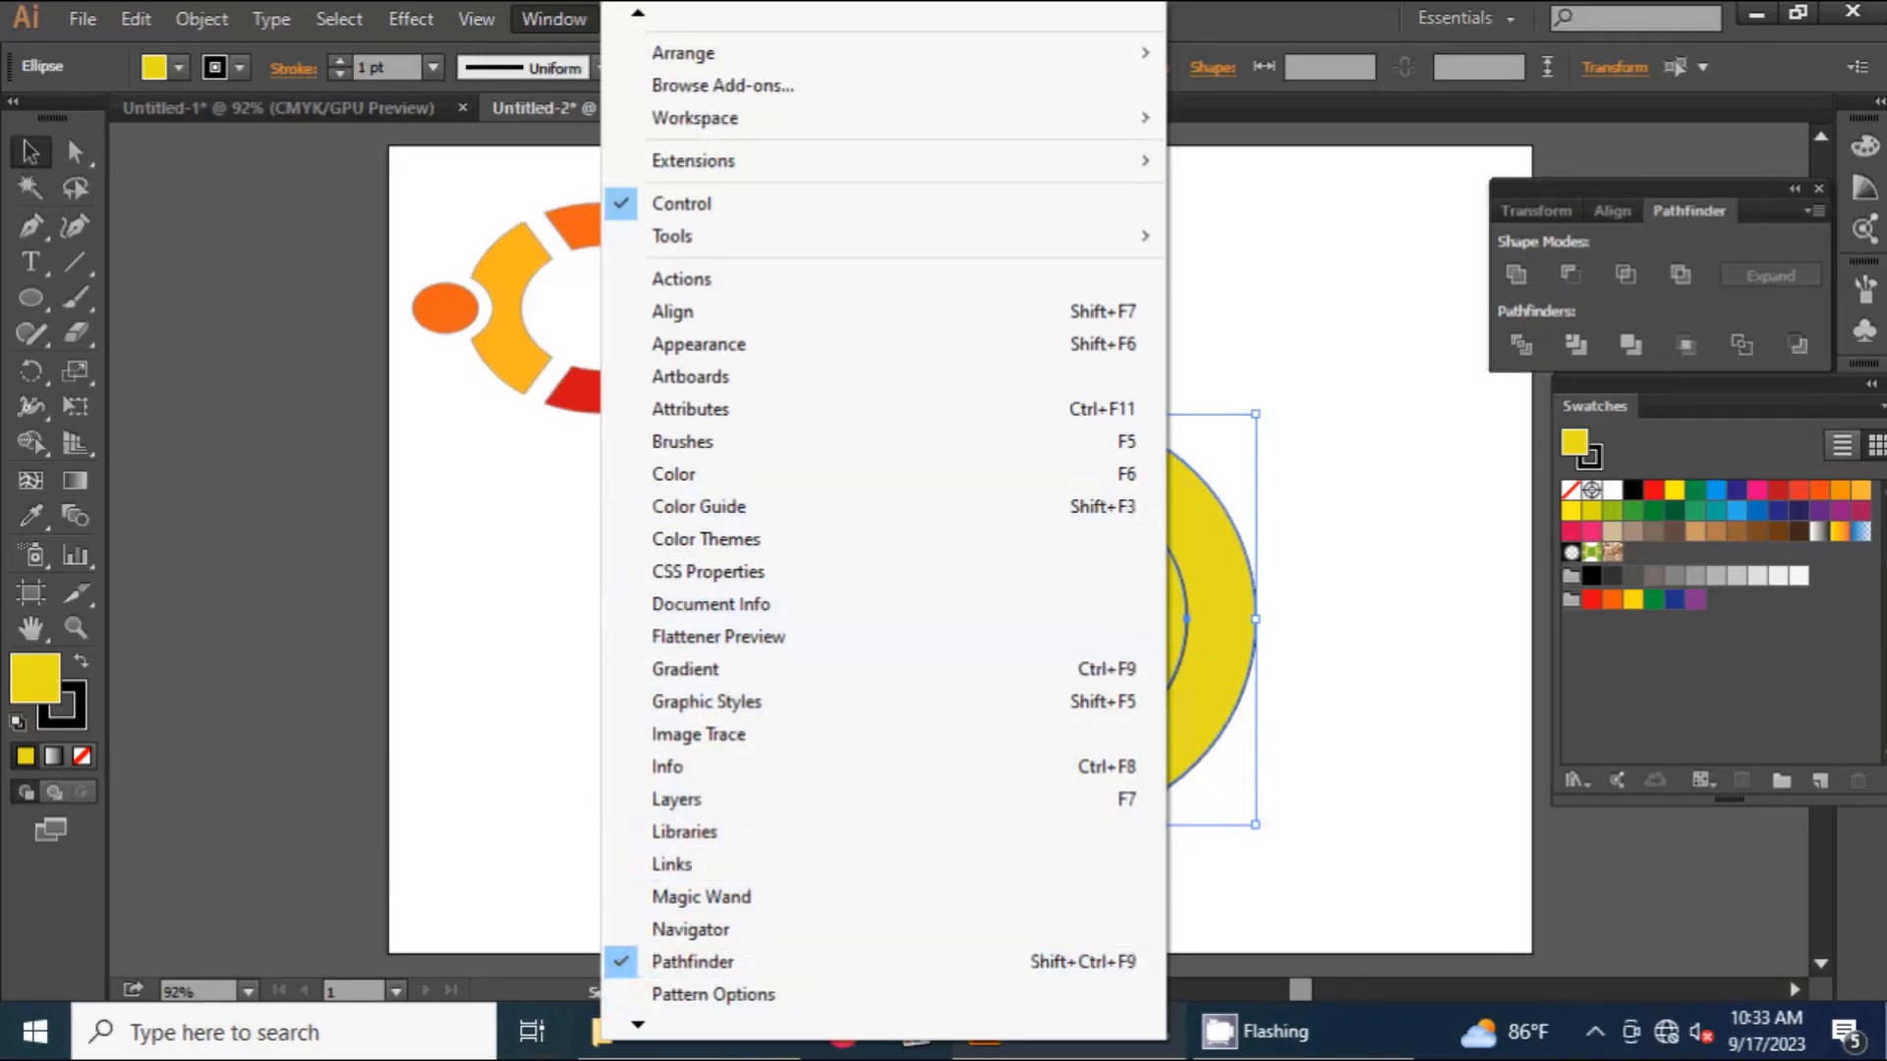
{"action": "key", "text": "Escape"}
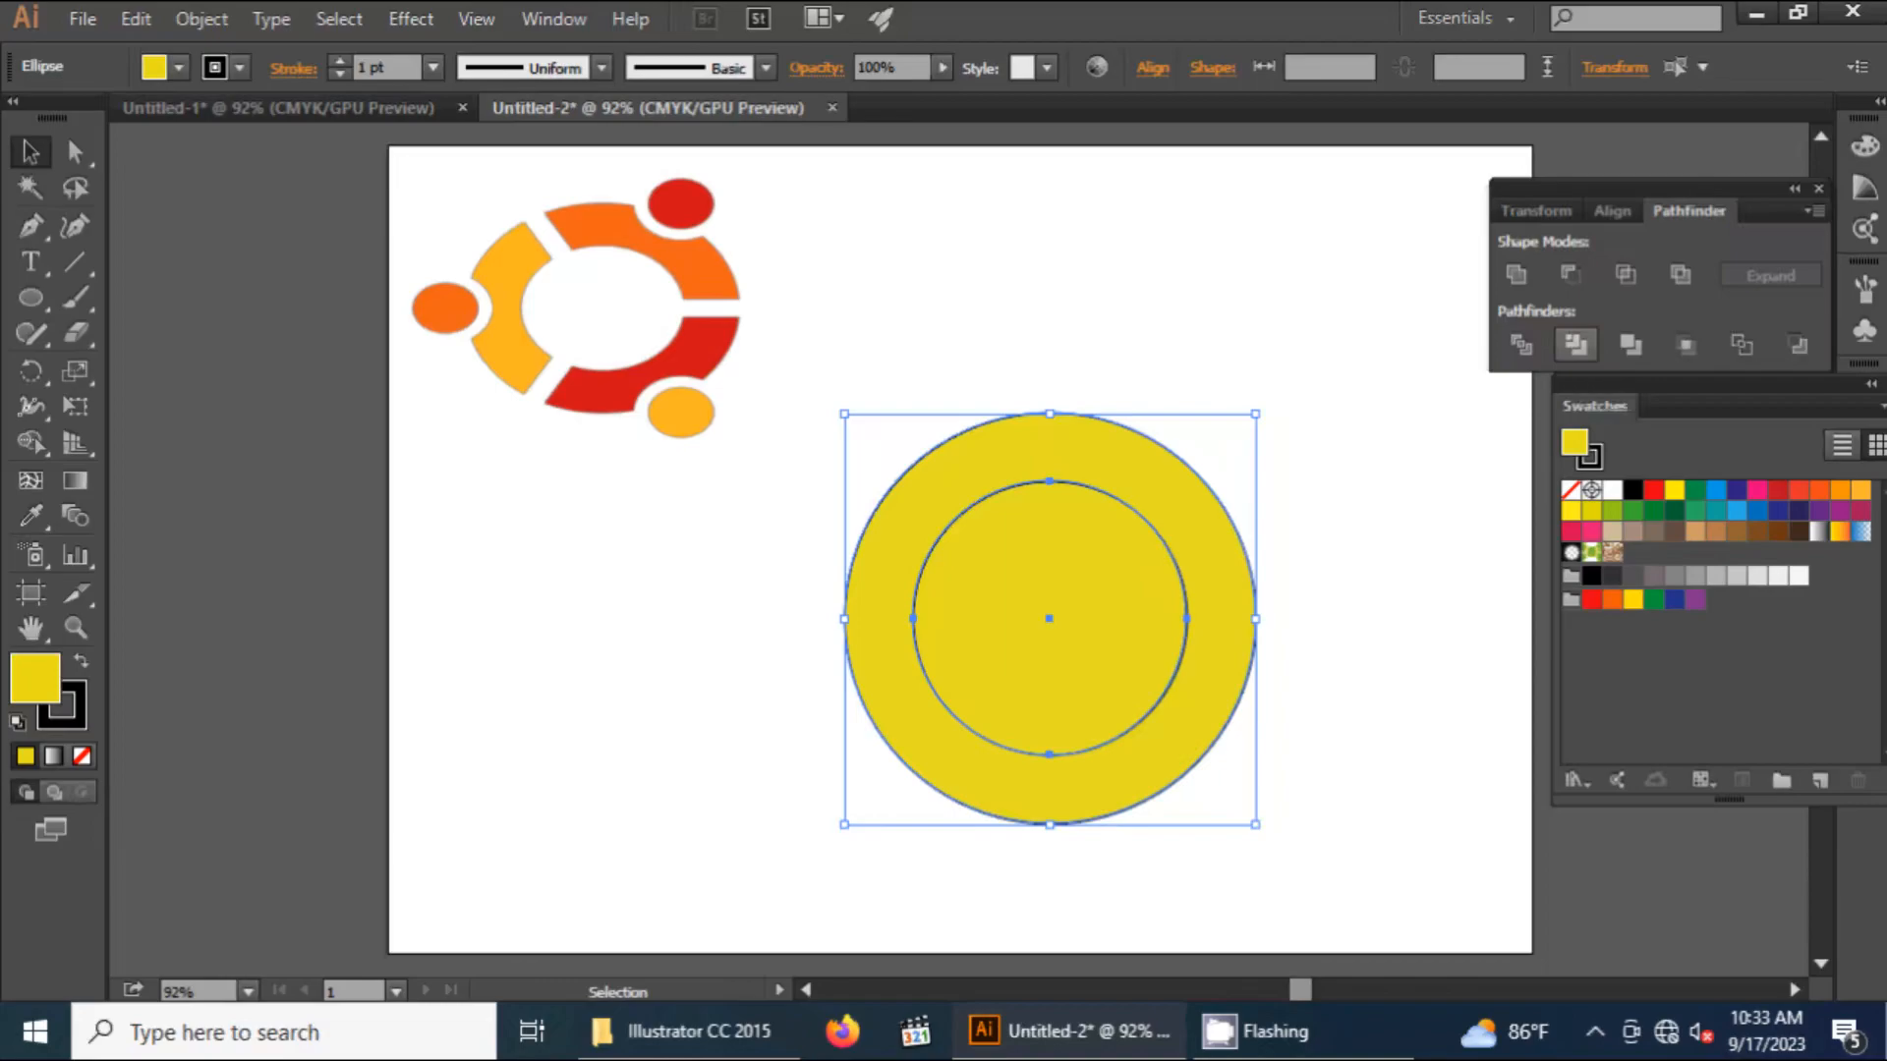
{"action": "left_click", "coordinate": [1575, 344]}
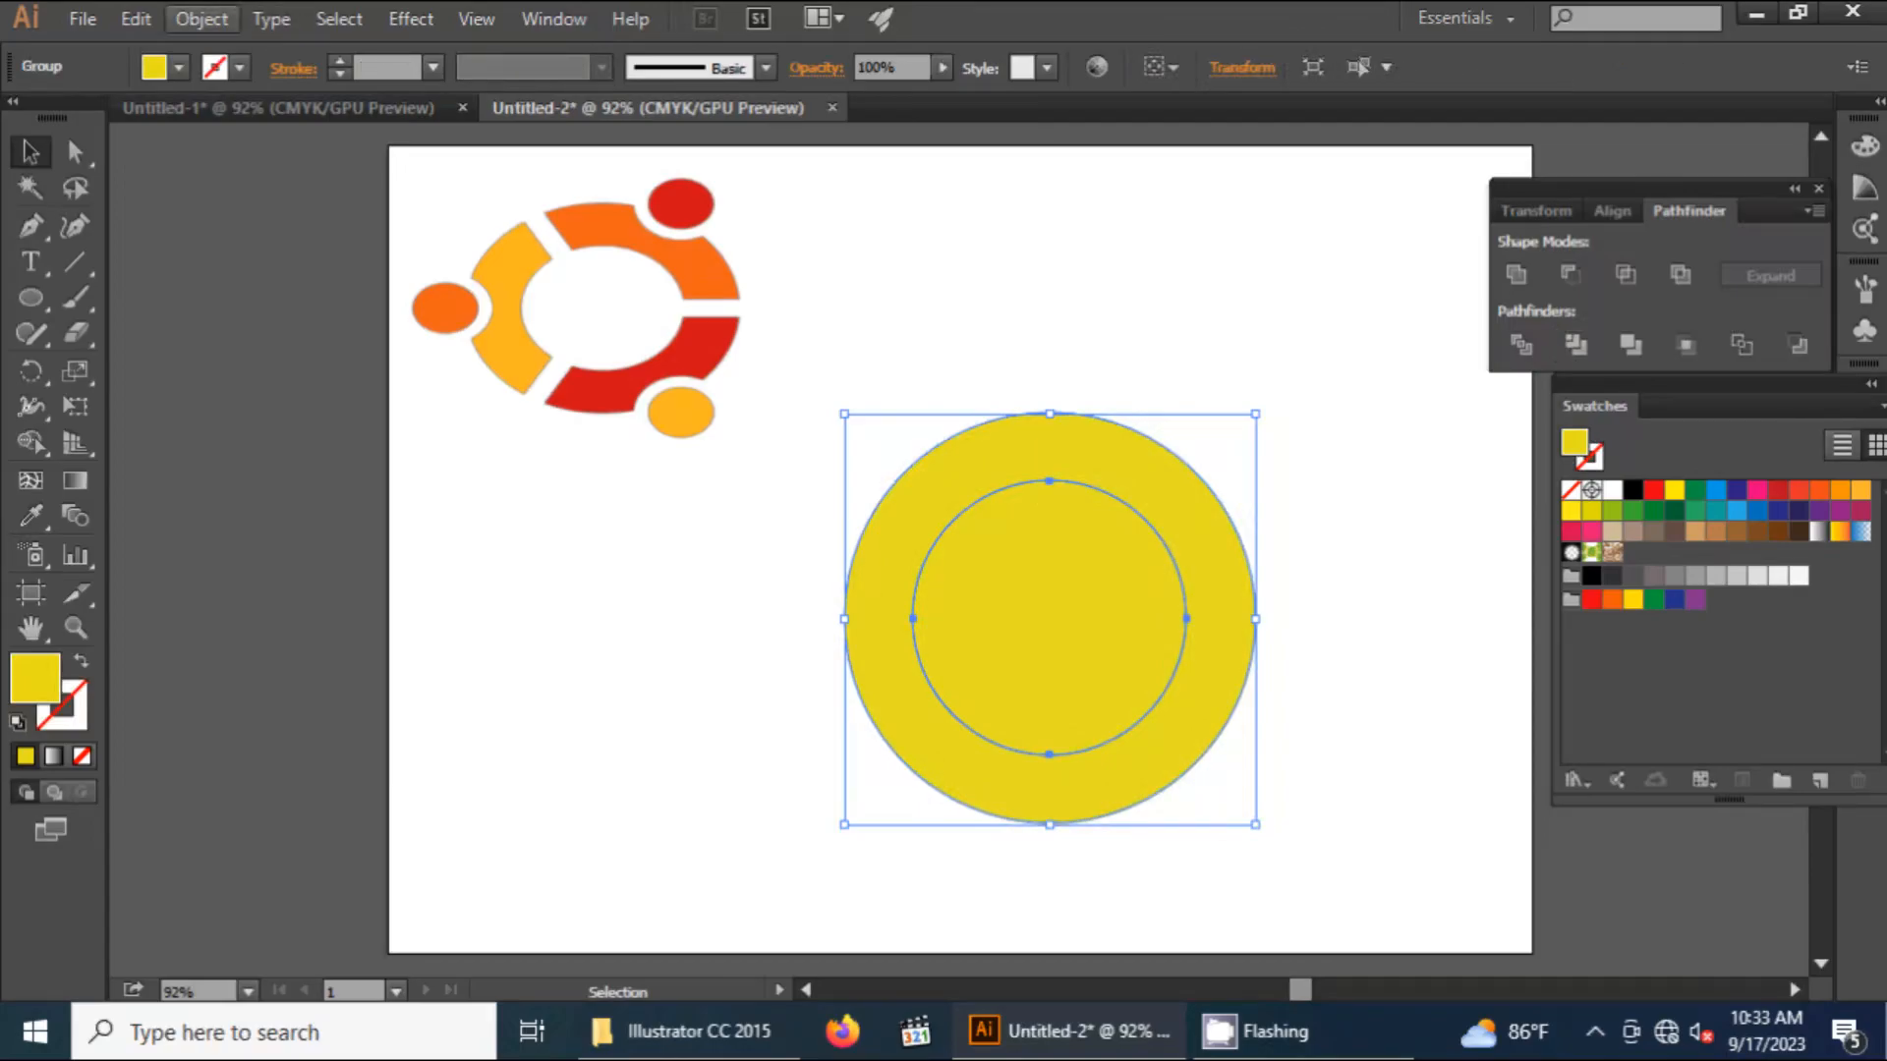
Ungroup the trimmed circles and delete the inner circle, leaving only the yellow ring
{"action": "left_click", "coordinate": [201, 19]}
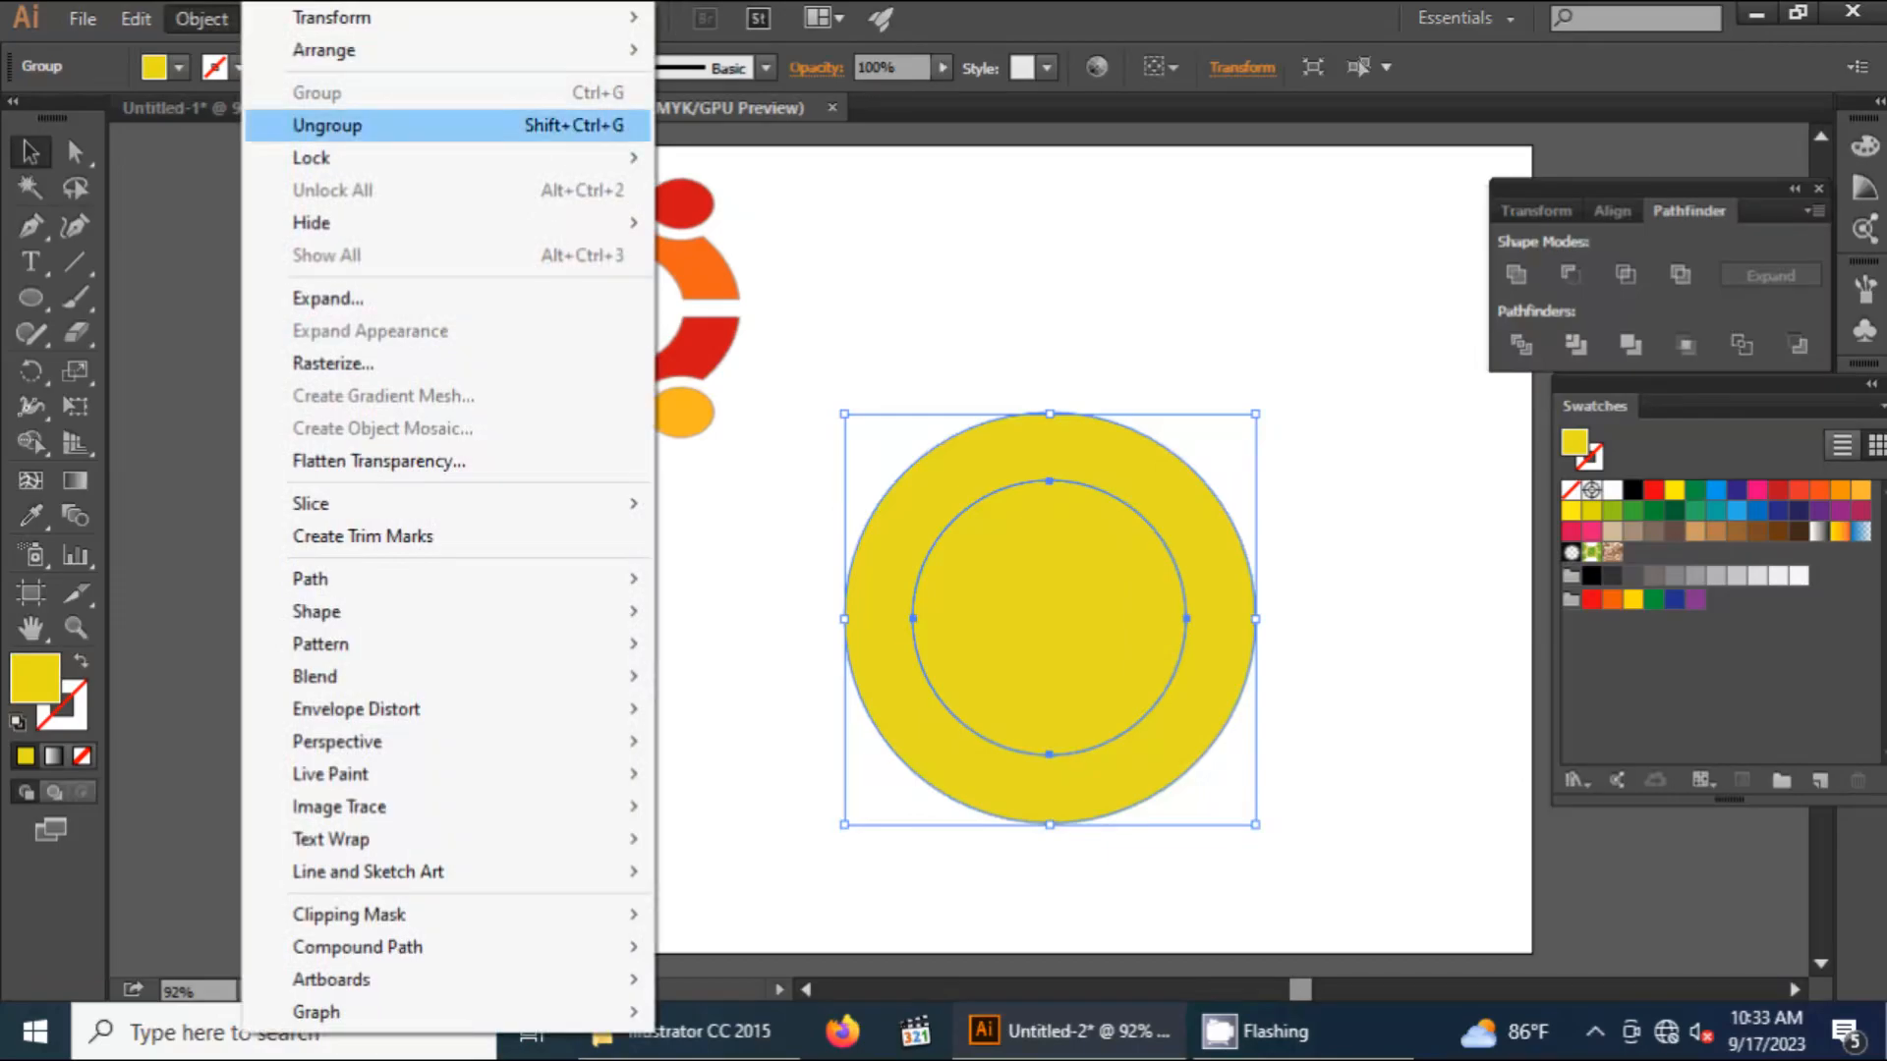
{"action": "left_click", "coordinate": [328, 125]}
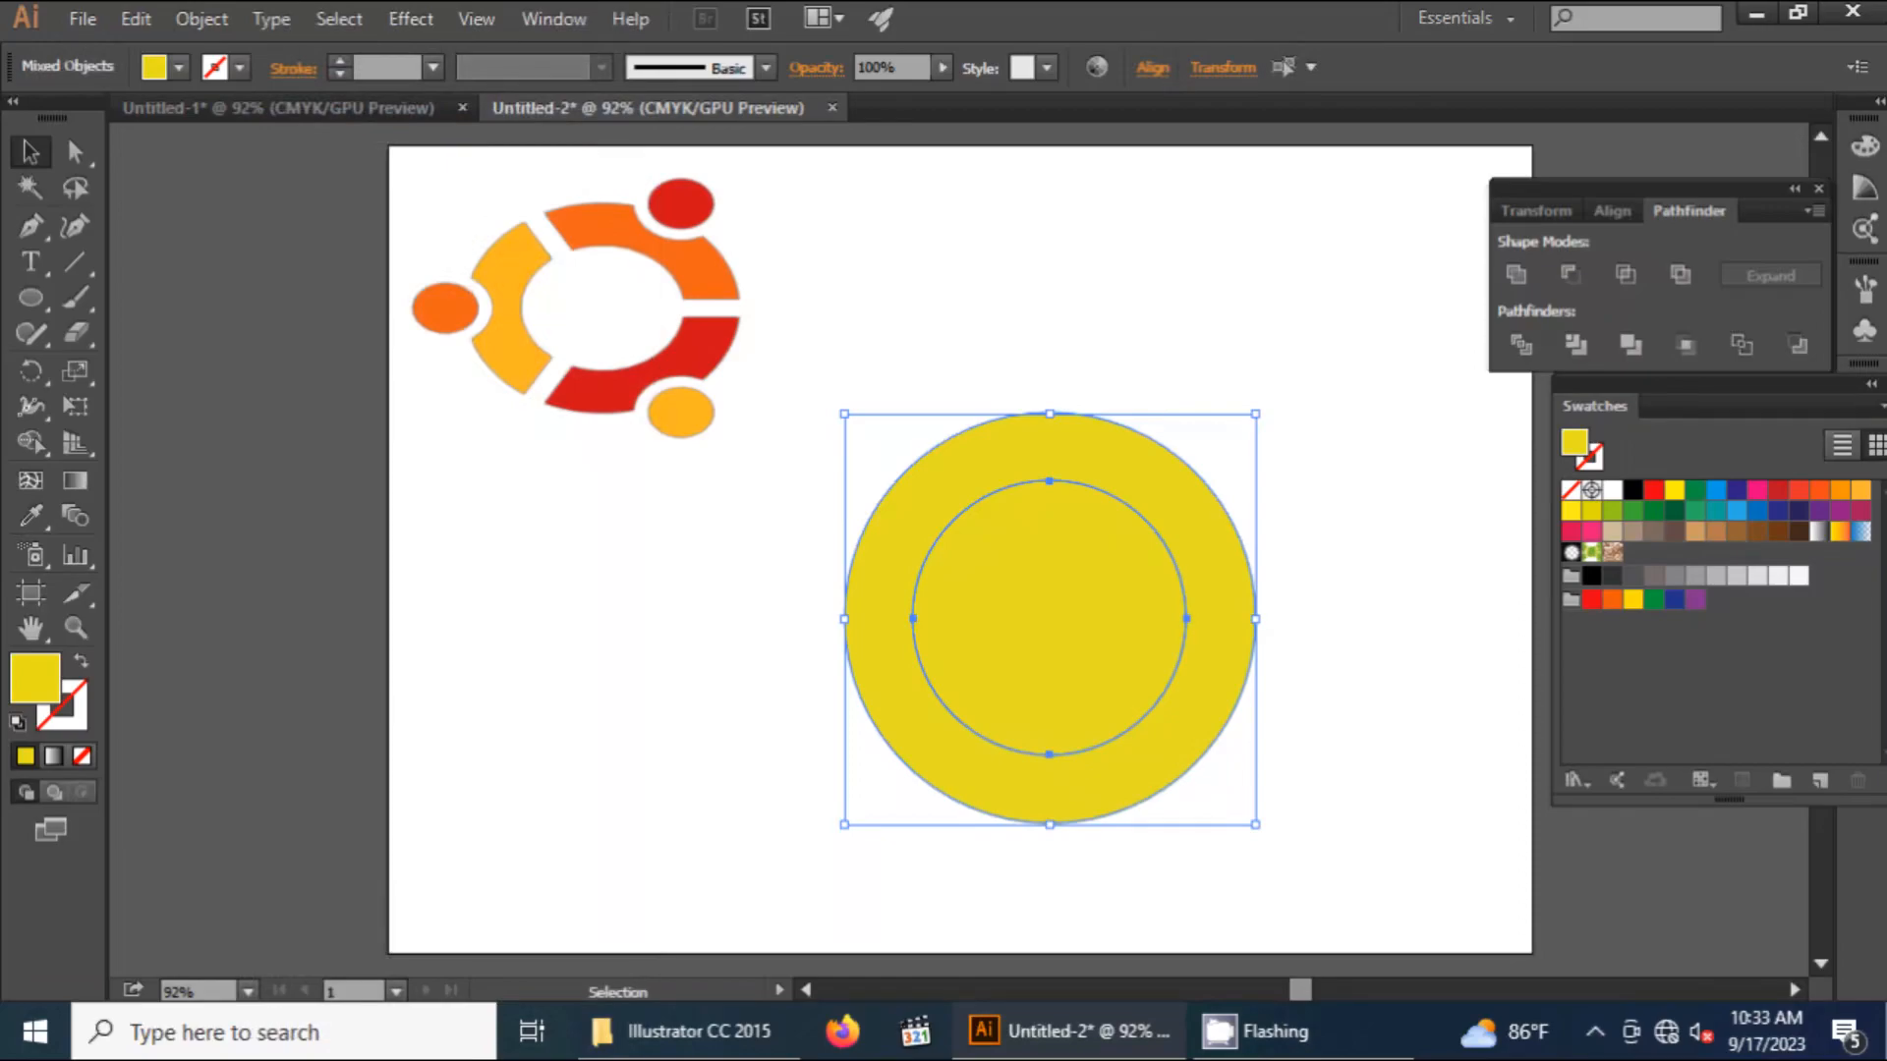
{"action": "key", "text": "ctrl+shift+a"}
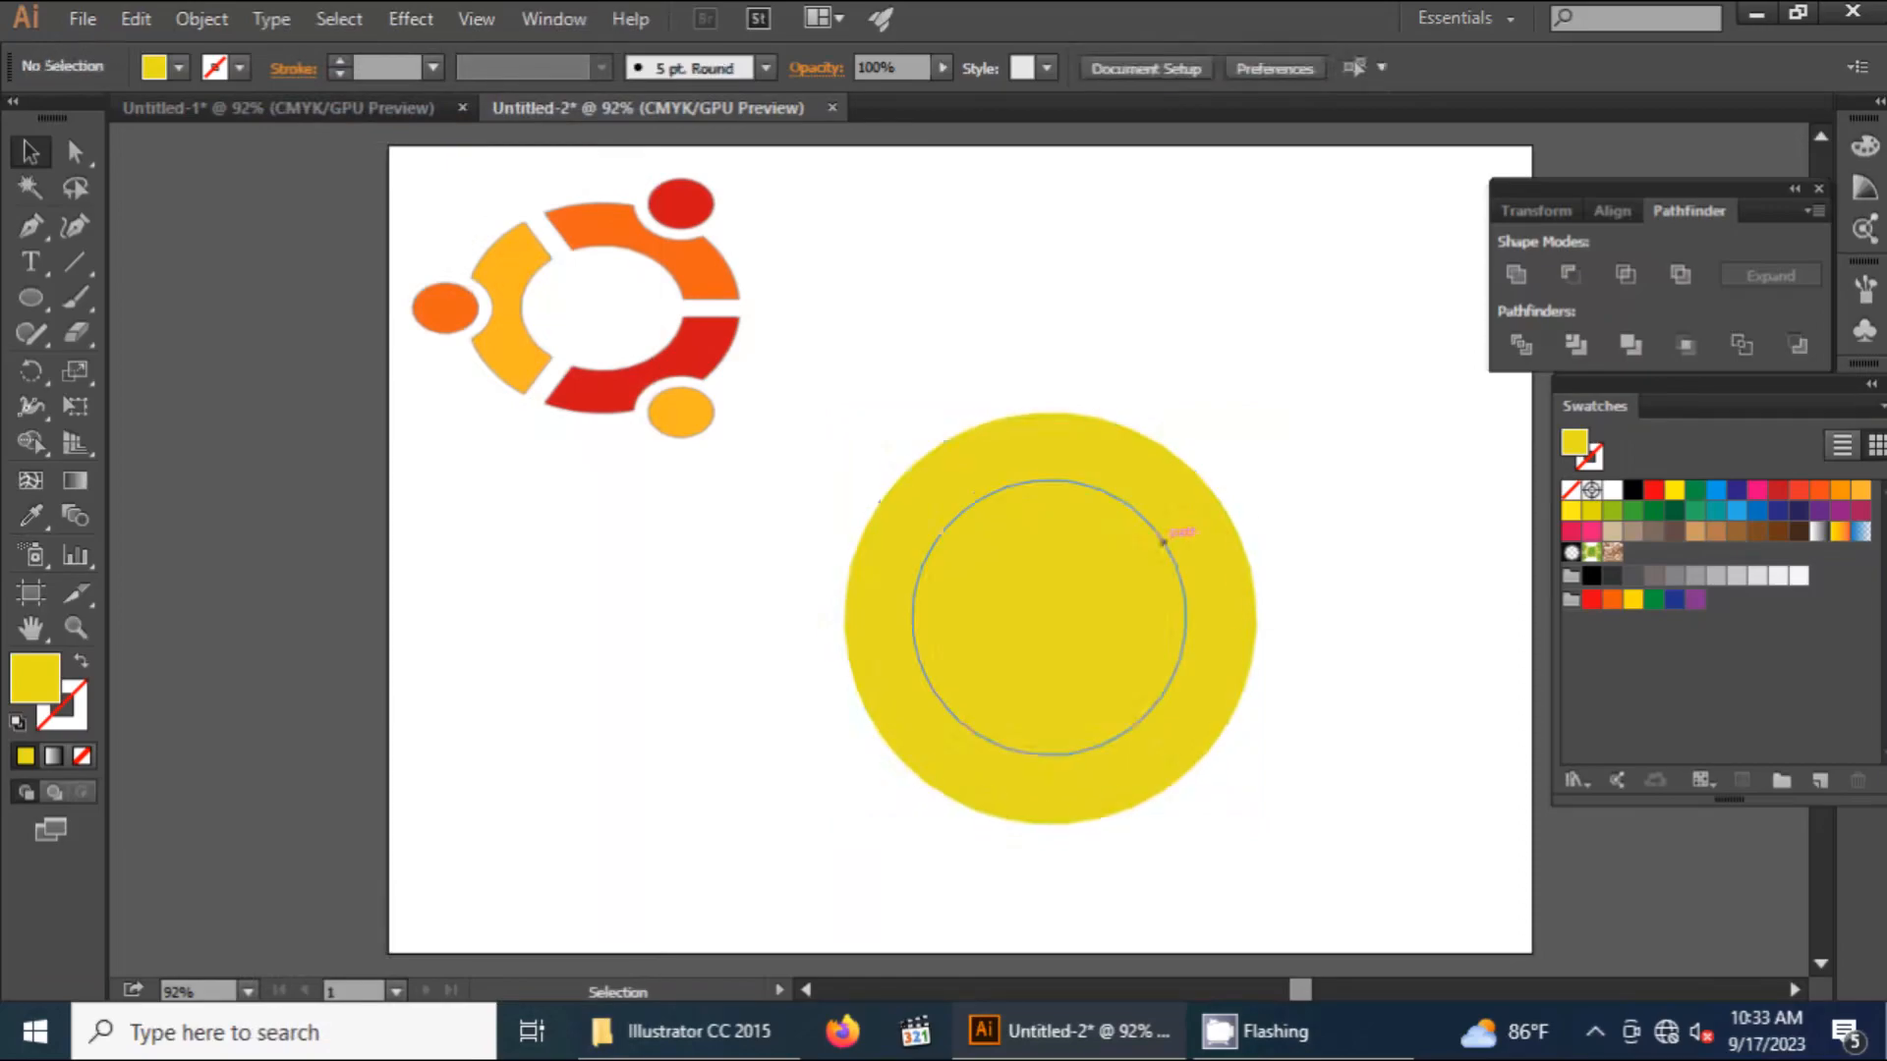
{"action": "left_click", "coordinate": [973, 550]}
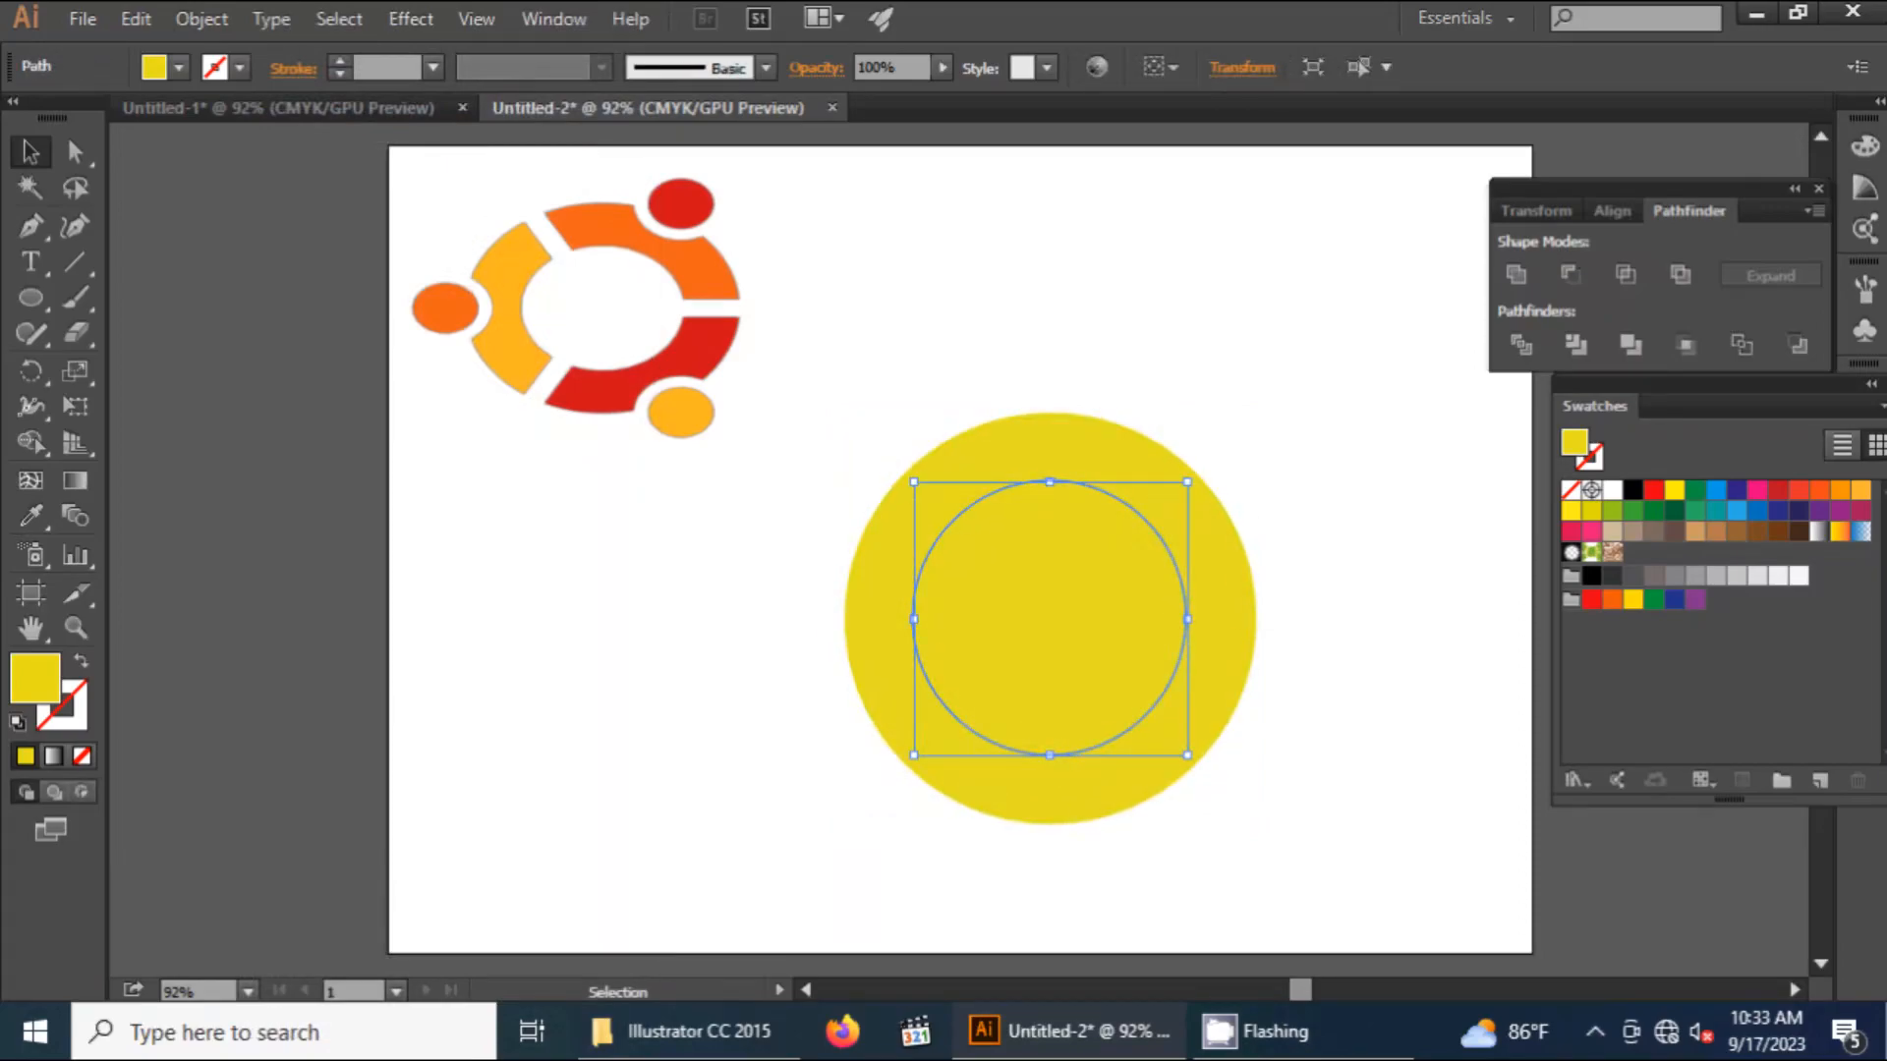
{"action": "key", "text": "Delete"}
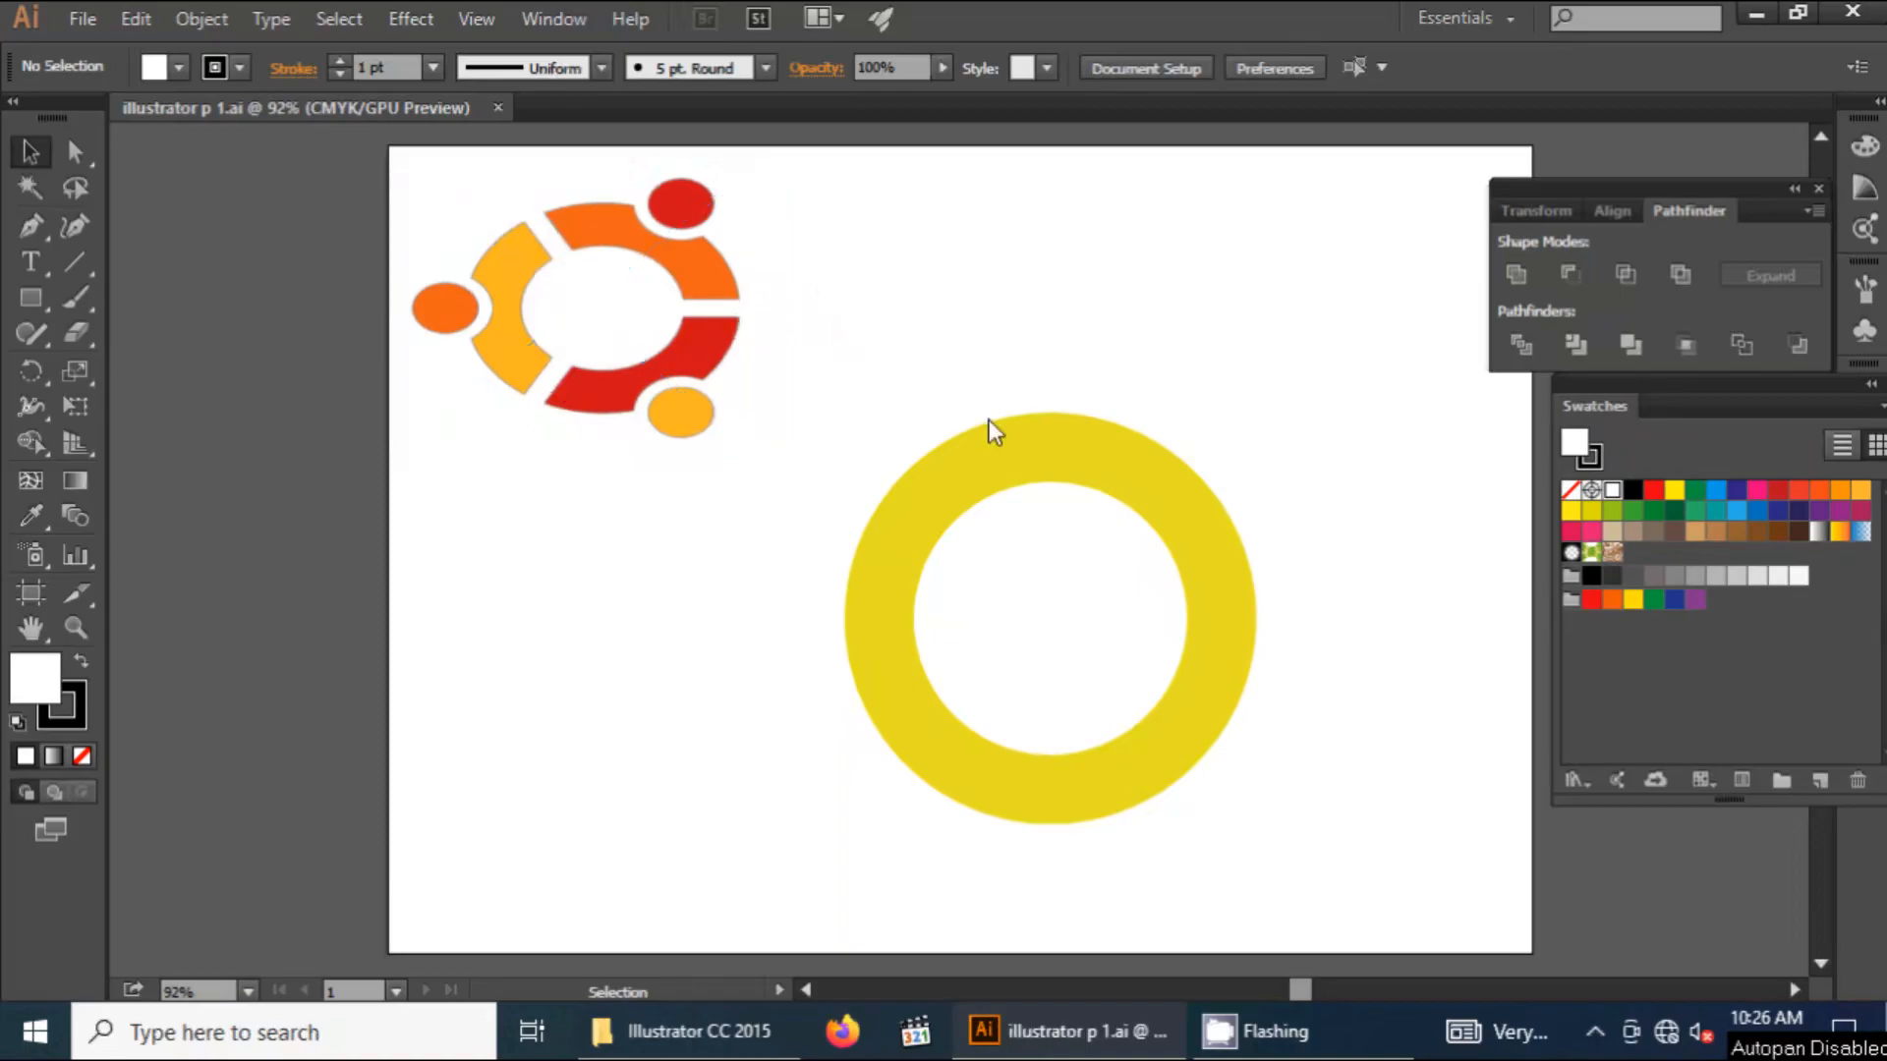
Show the rulers and place a horizontal guide through the centre of the yellow ring
{"action": "left_click", "coordinate": [1059, 450]}
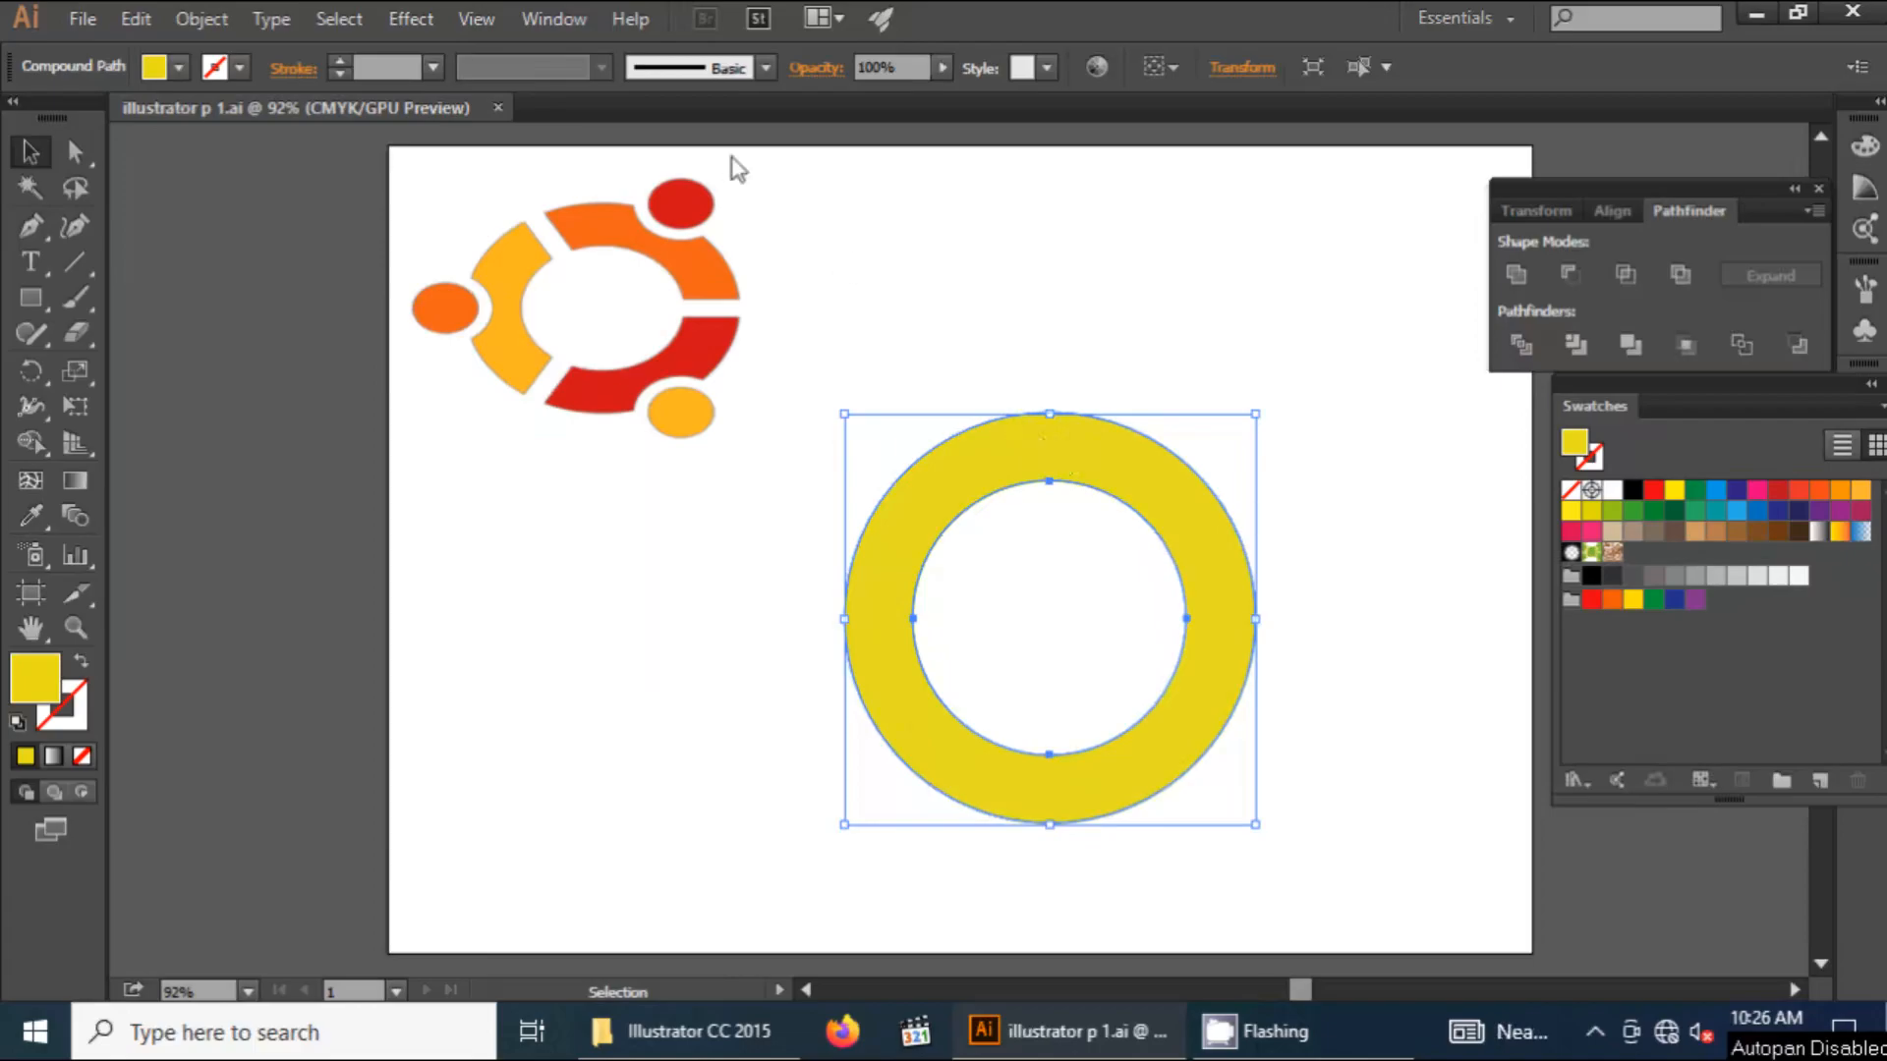
{"action": "left_click", "coordinate": [455, 27]}
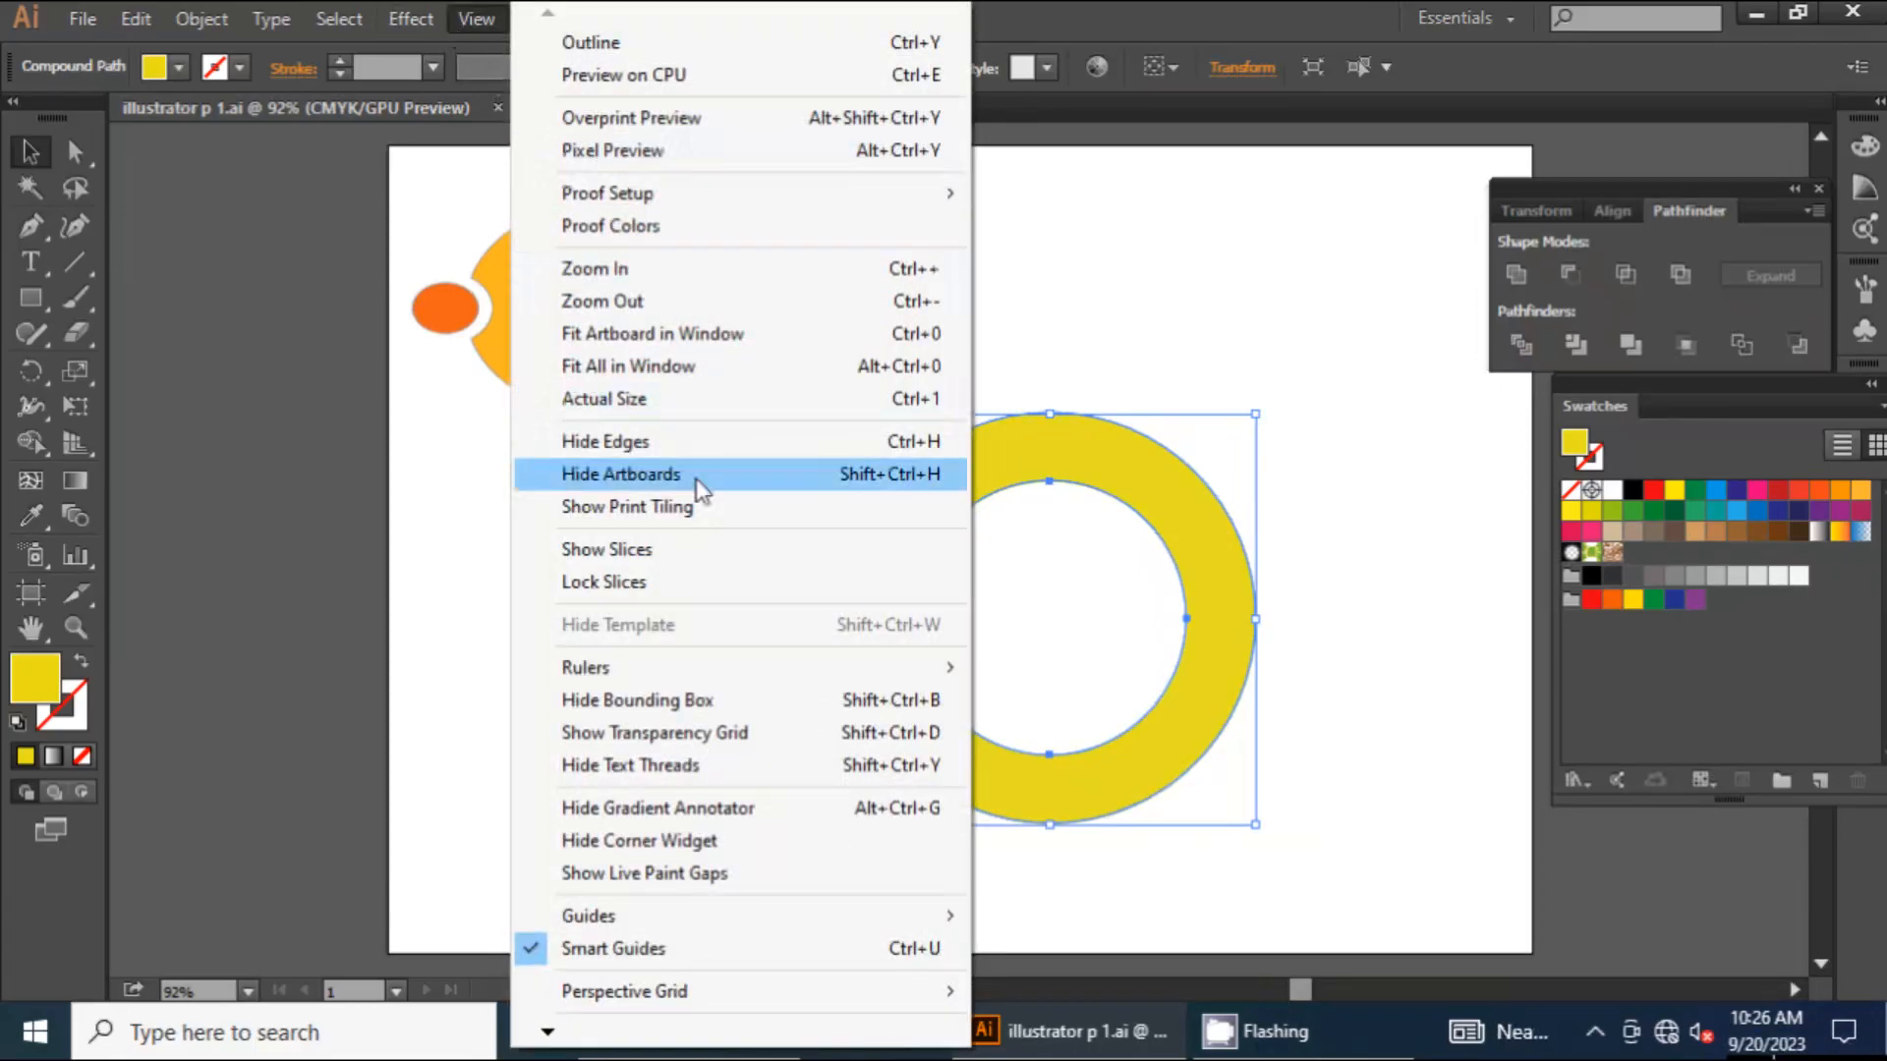
{"action": "mouse_move", "coordinate": [752, 681]}
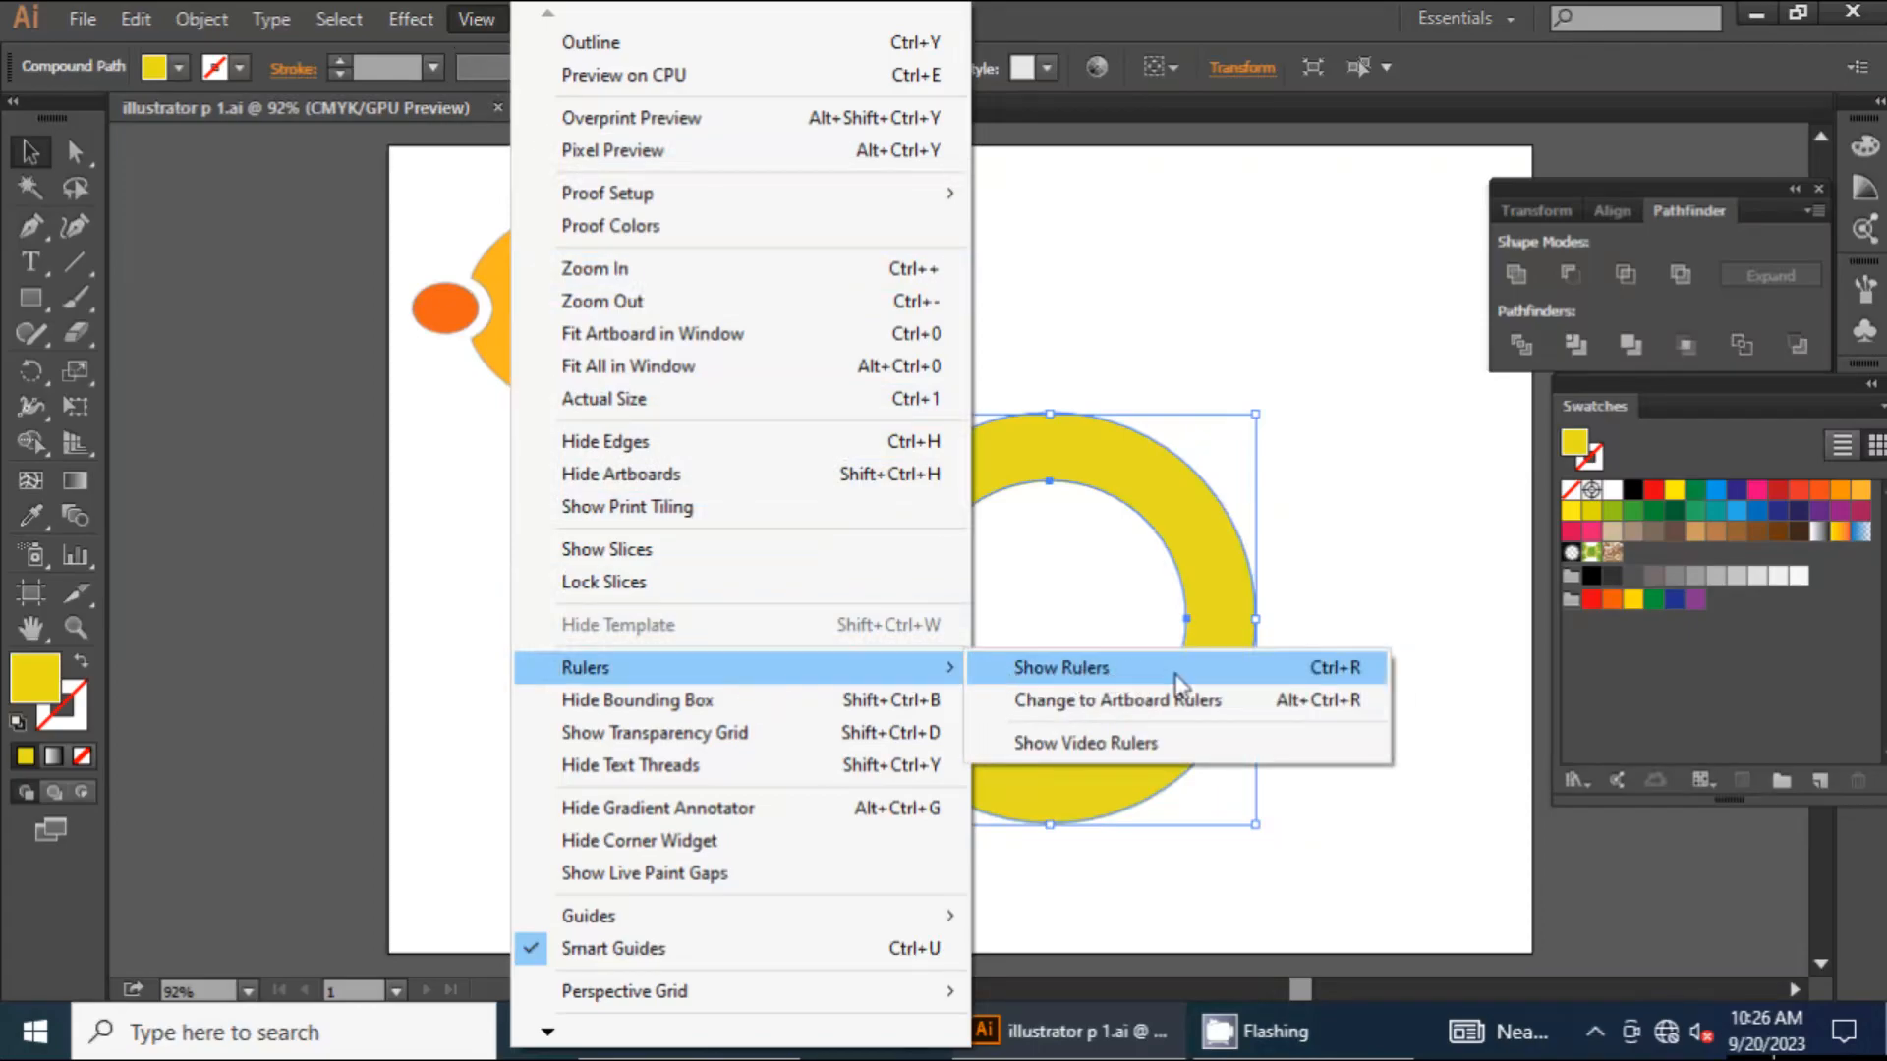
{"action": "left_click", "coordinate": [1291, 666]}
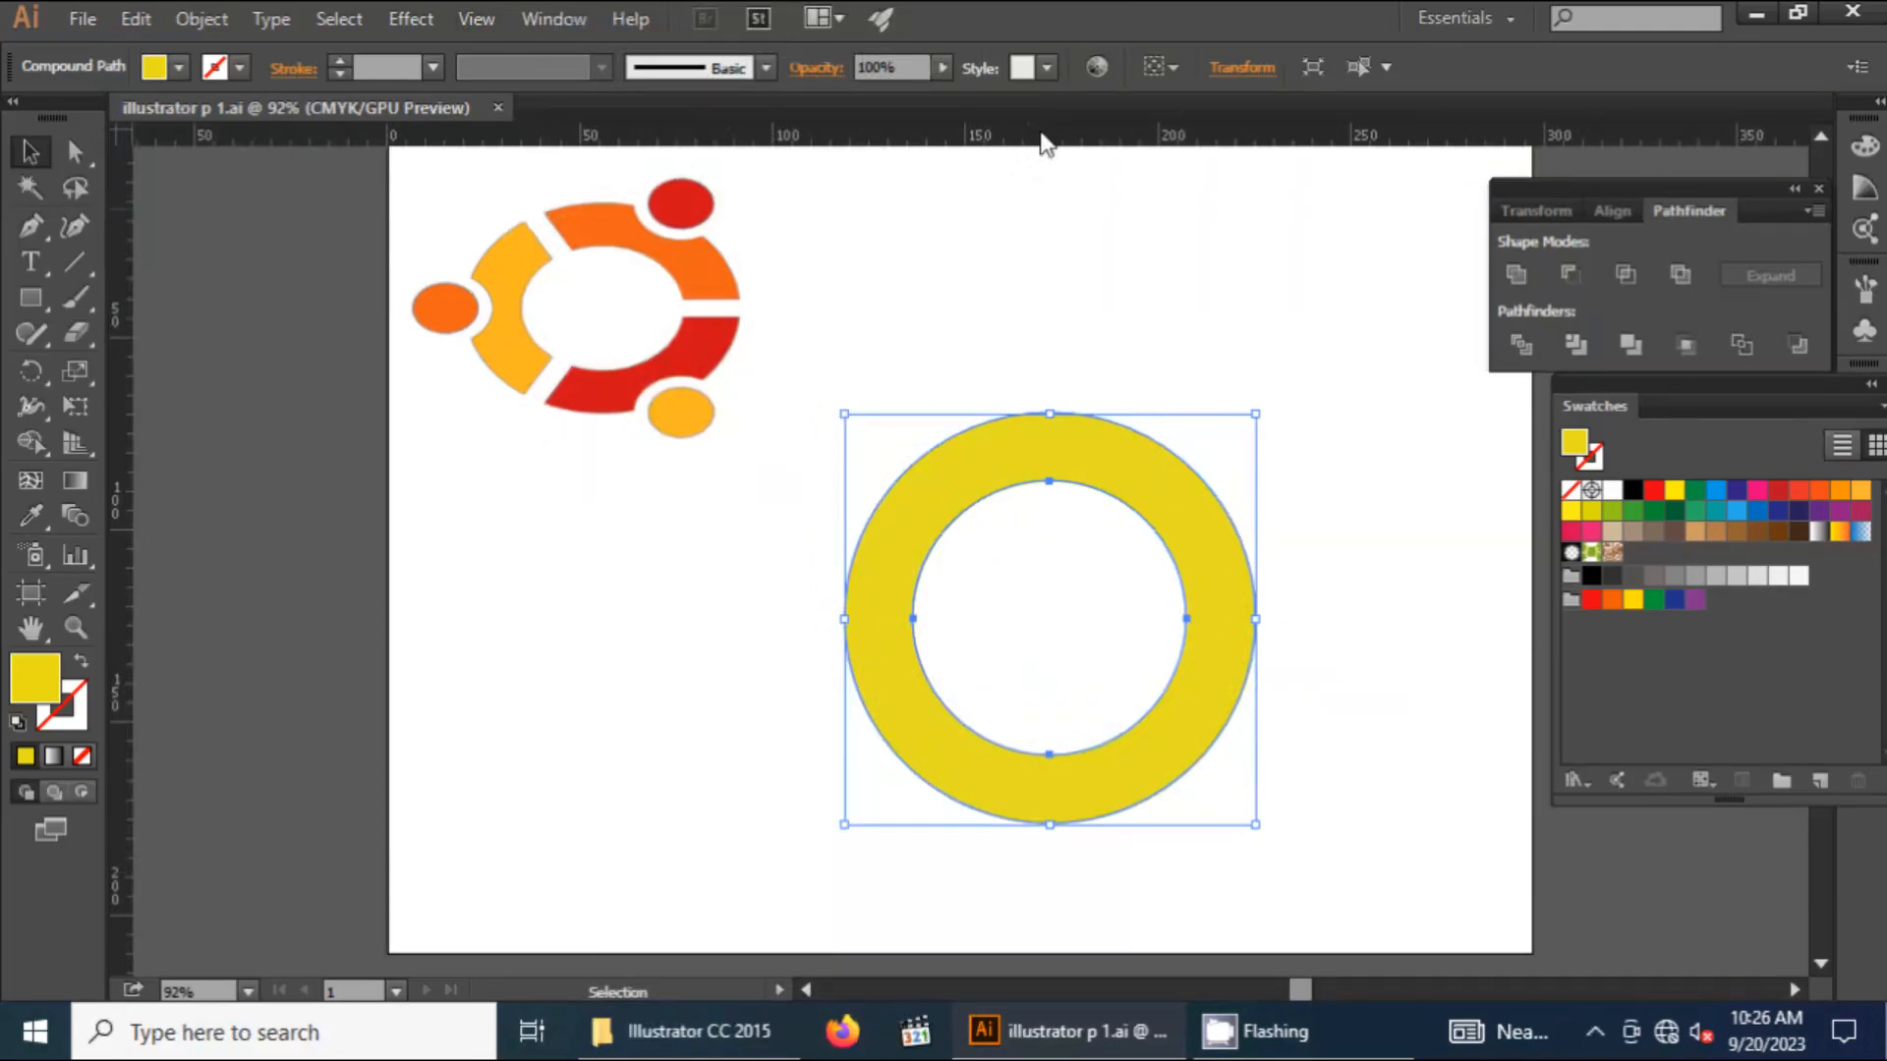
{"action": "left_click_drag", "start_coordinate": [1045, 138], "coordinate": [1045, 621]}
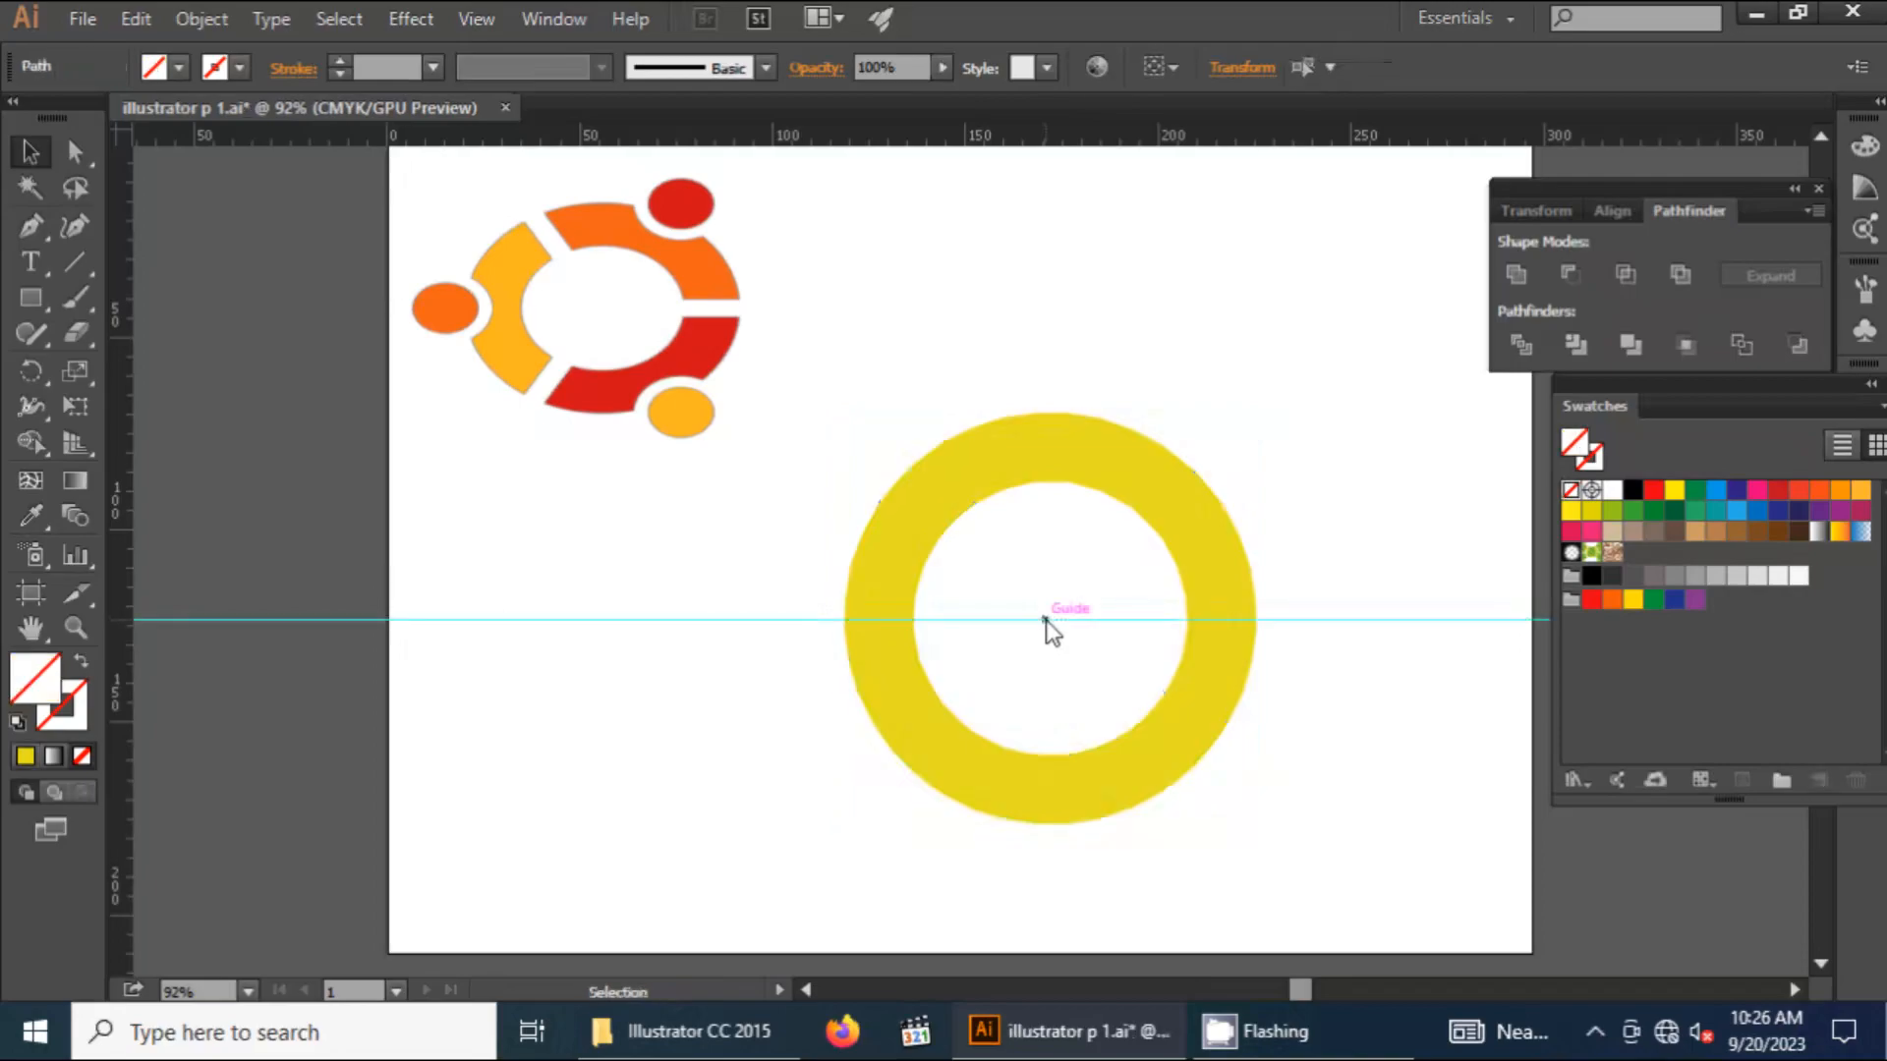
Place a vertical guide through the centre of the yellow ring, crossing the horizontal guide
{"action": "left_click", "coordinate": [1023, 475]}
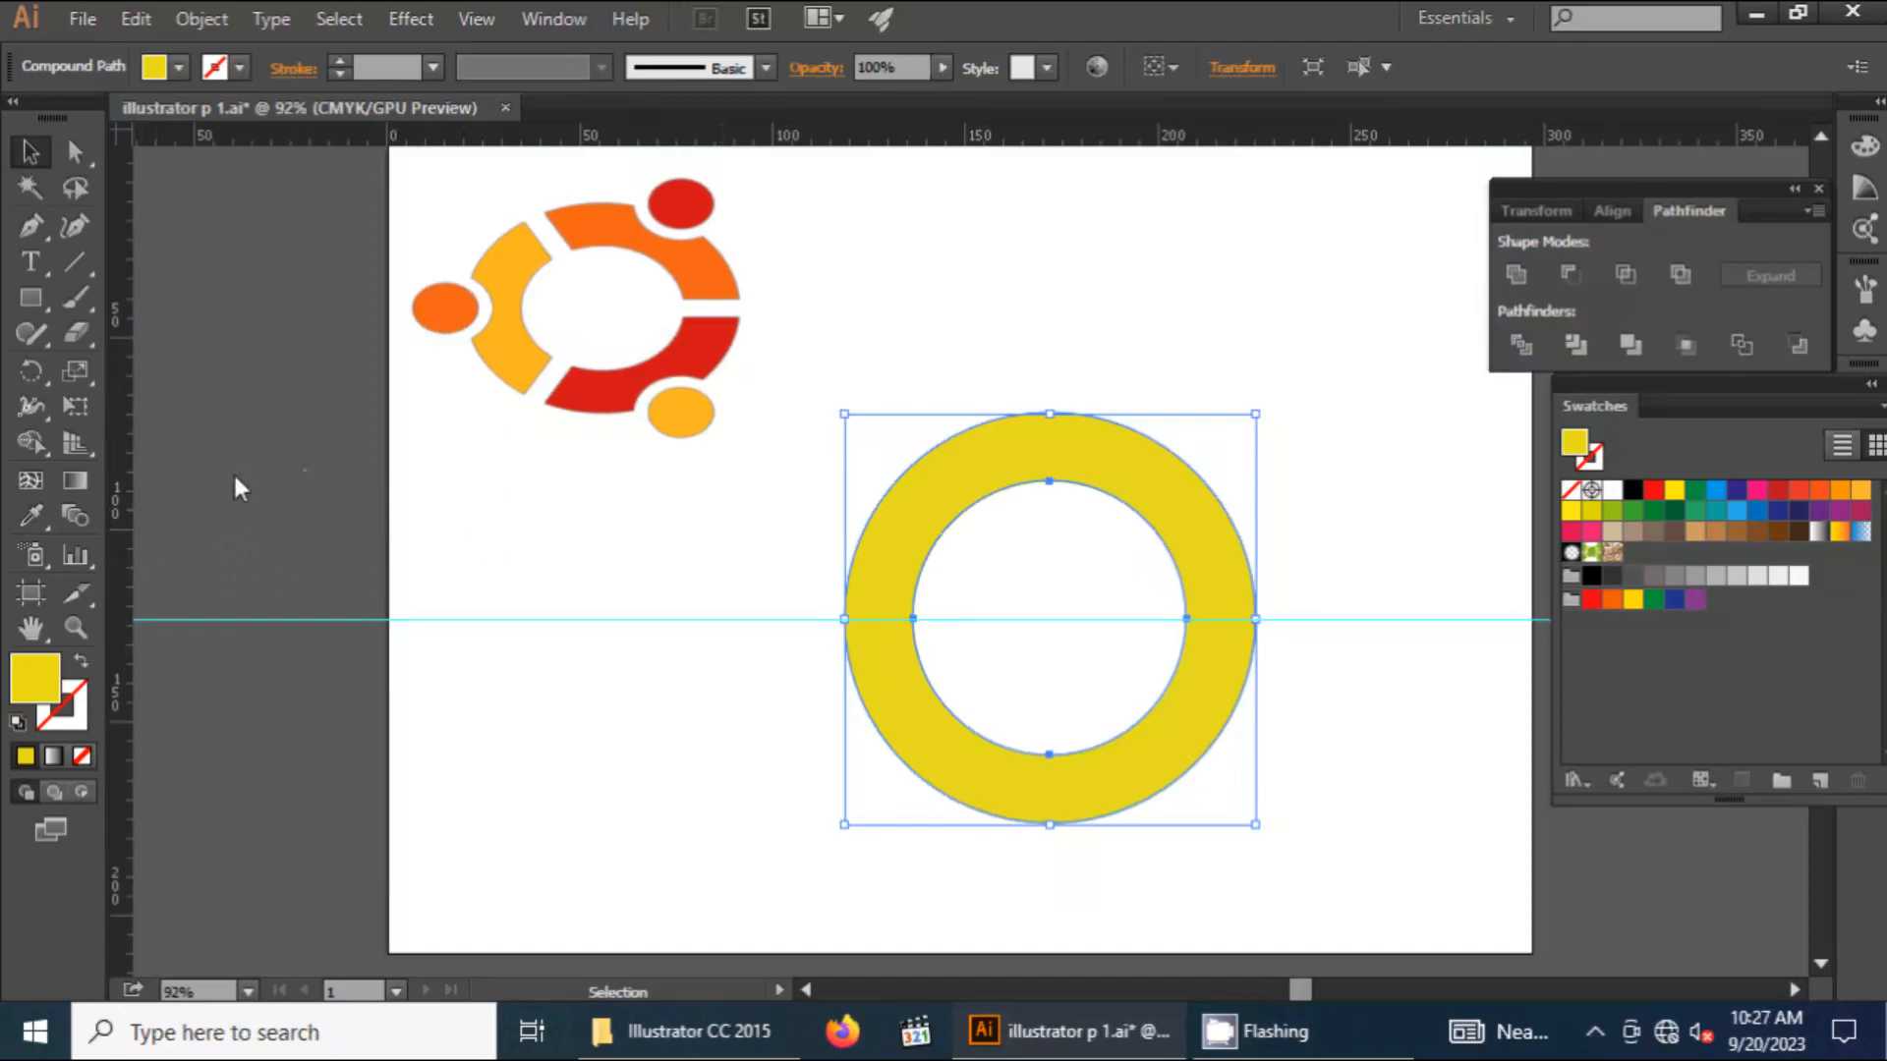
{"action": "left_click_drag", "start_coordinate": [121, 544], "coordinate": [121, 544]}
{"action": "left_click_drag", "start_coordinate": [285, 538], "coordinate": [1052, 556]}
{"action": "left_click", "coordinate": [1050, 620]}
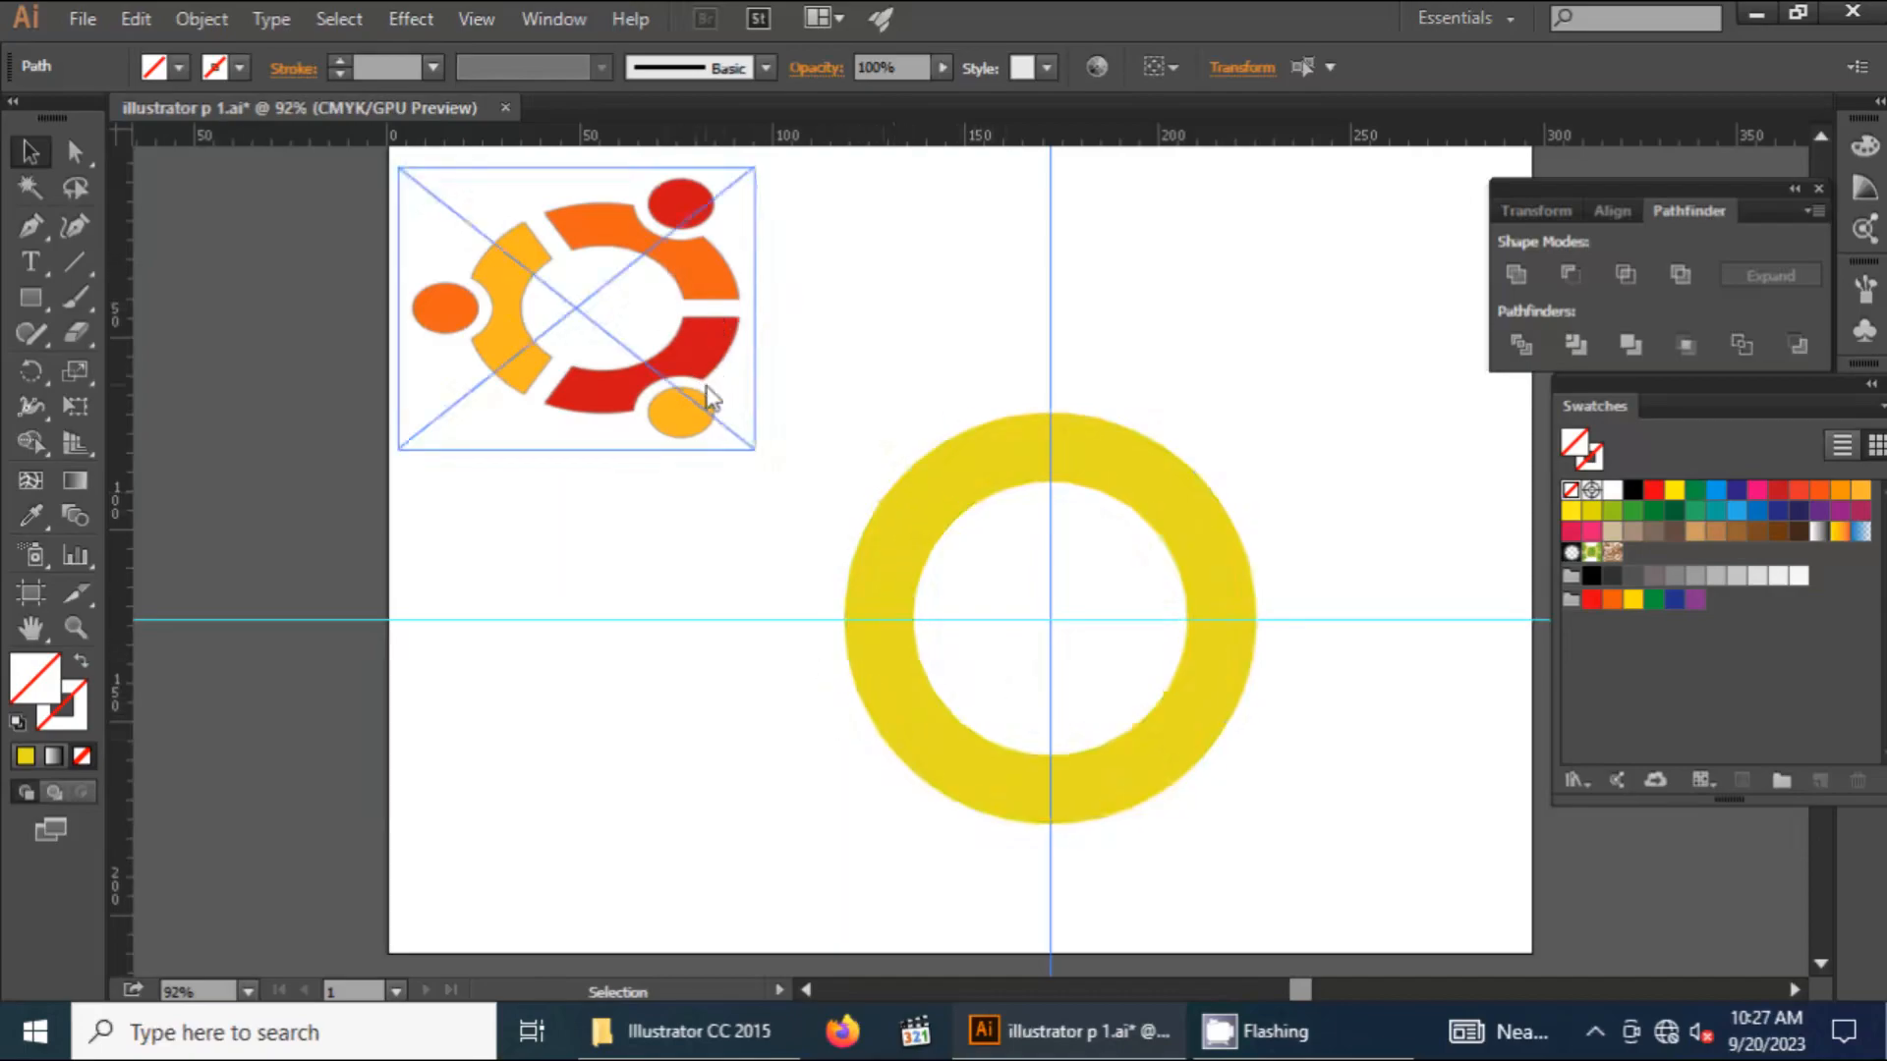
Draw a narrow horizontal rectangle with the default white fill and black stroke across the ring's right side, centred on the horizontal guide
{"action": "left_click", "coordinate": [38, 297]}
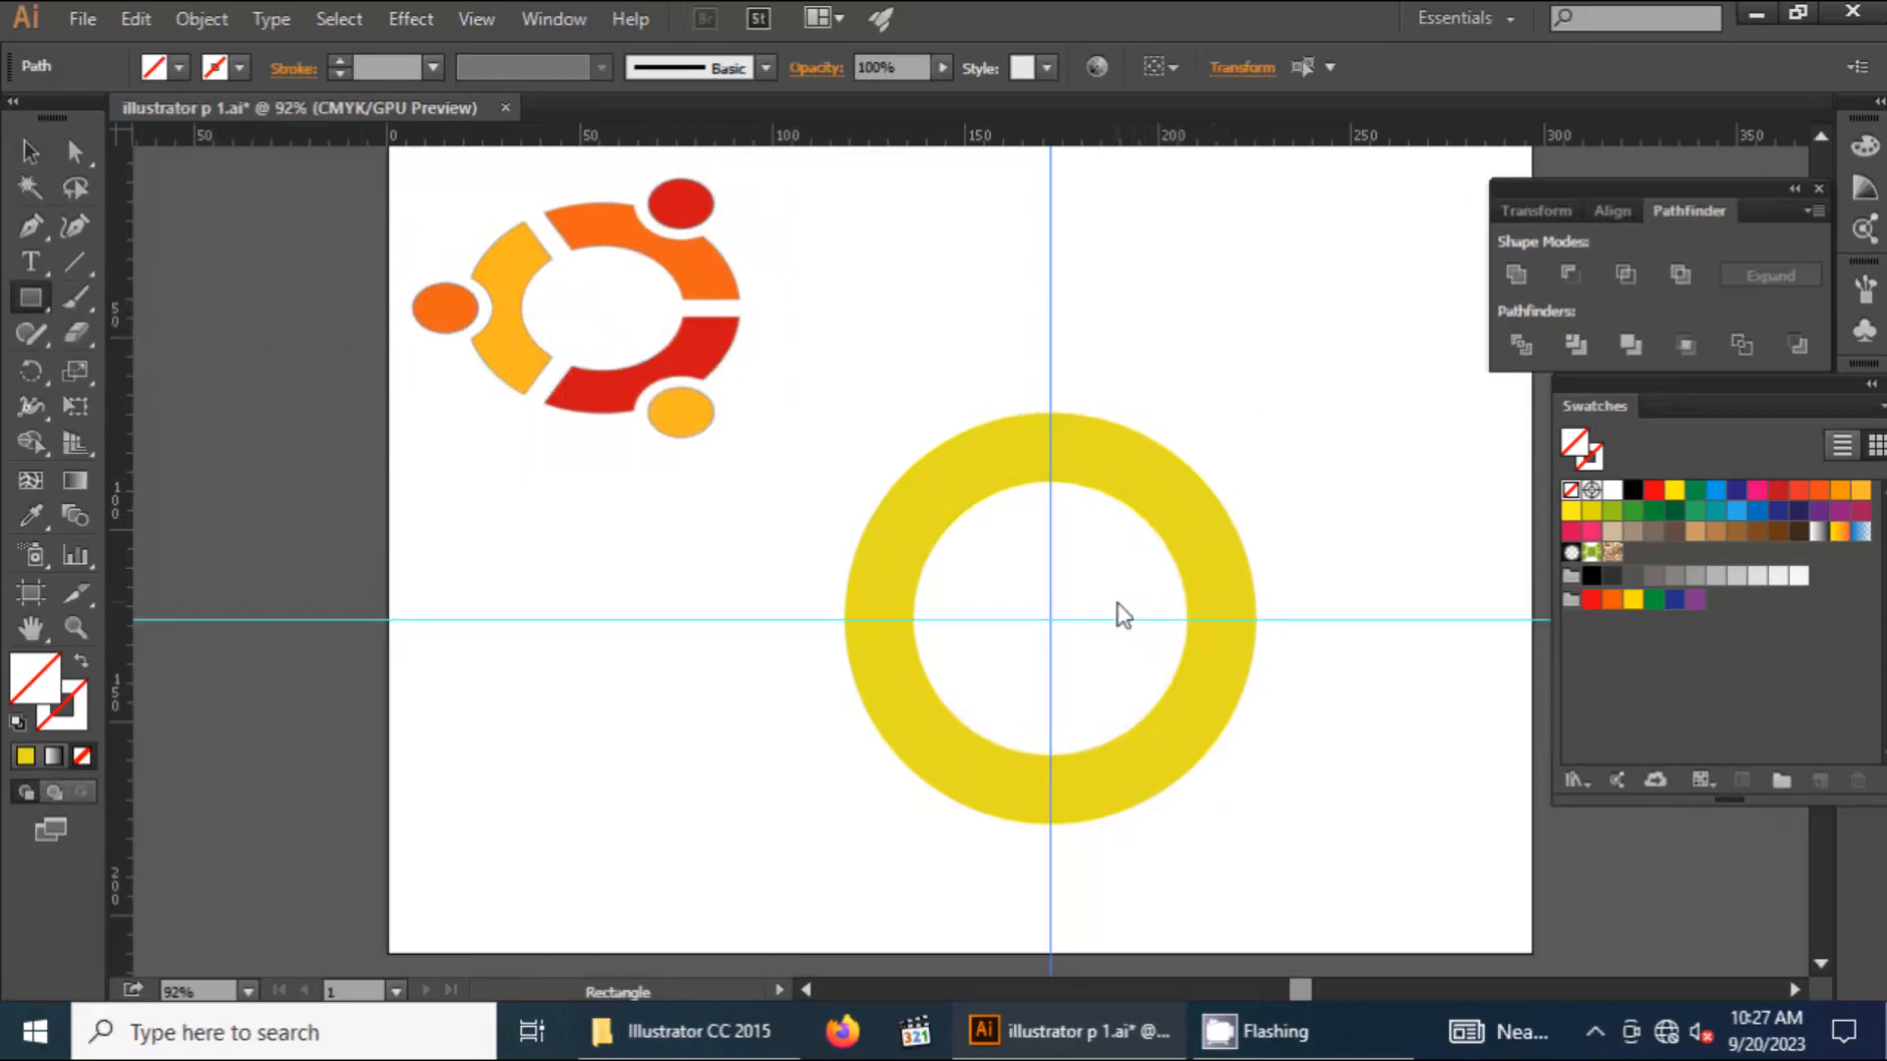
{"action": "left_click", "coordinate": [19, 725]}
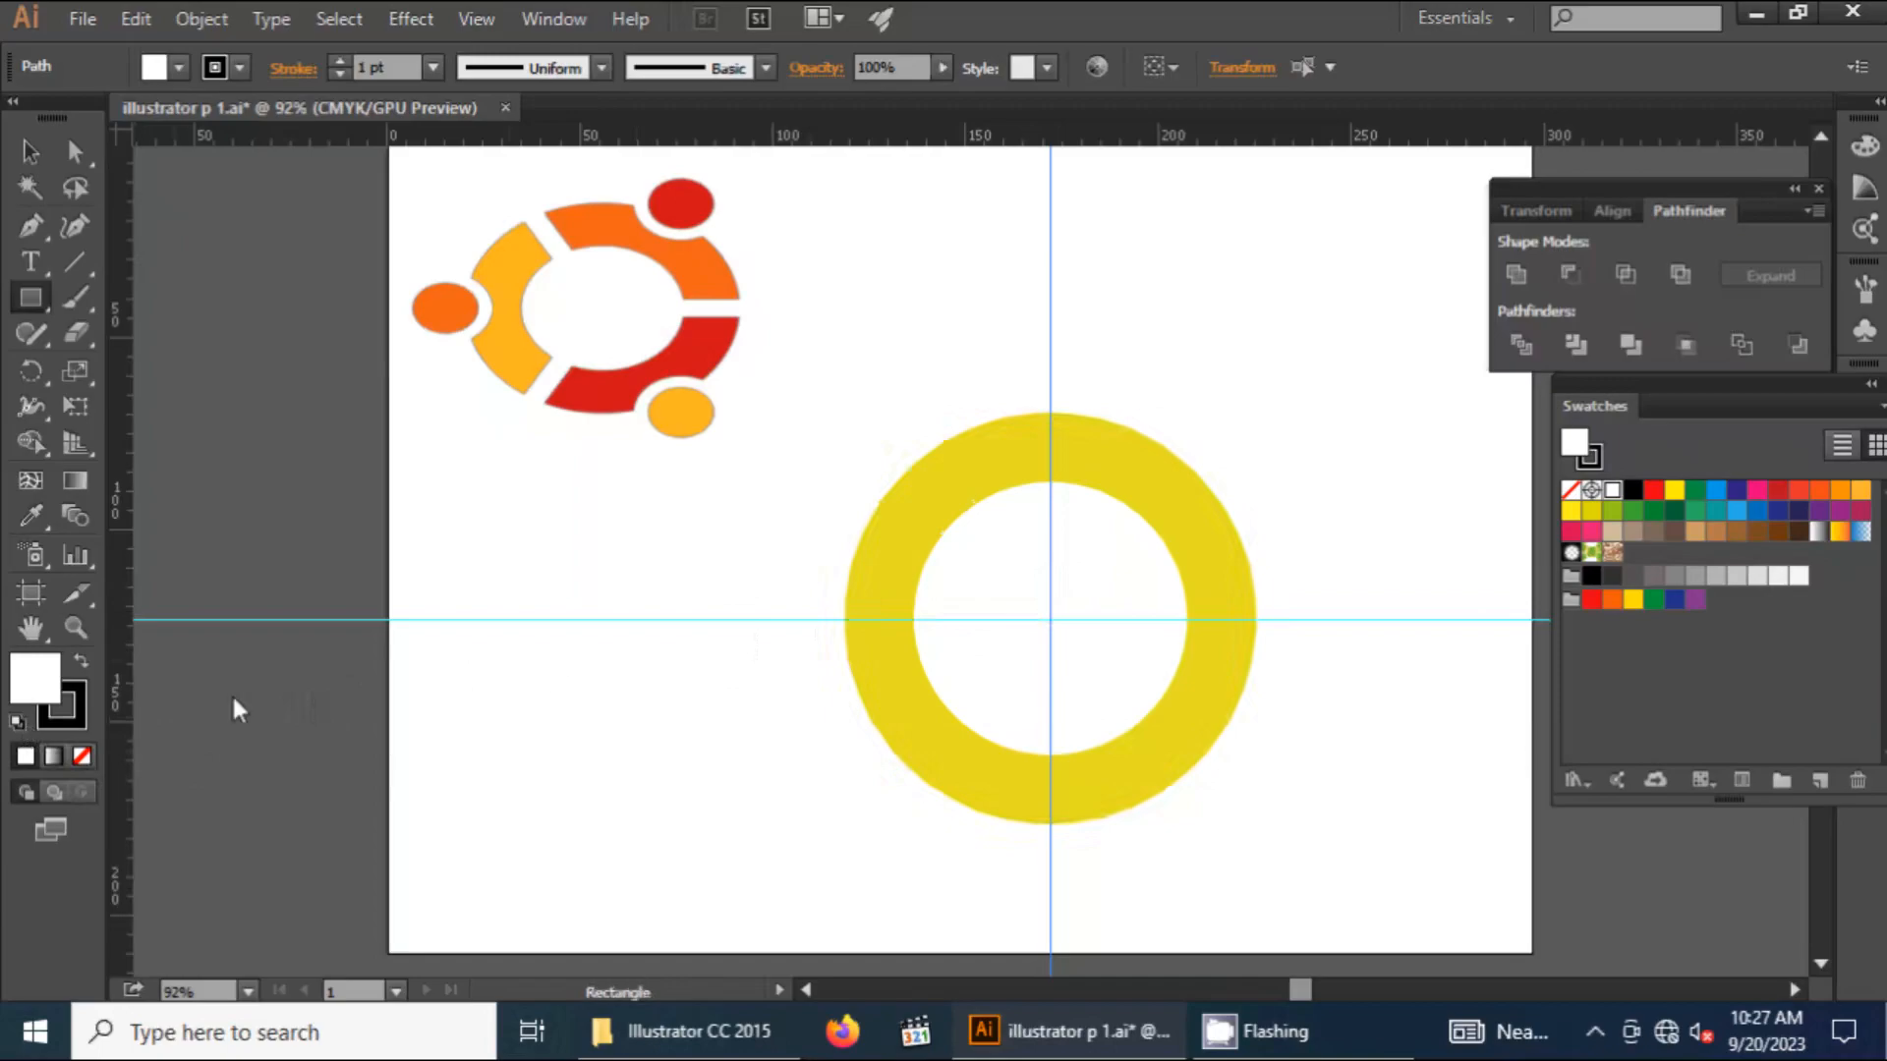
{"action": "left_click_drag", "start_coordinate": [1126, 603], "coordinate": [1333, 640]}
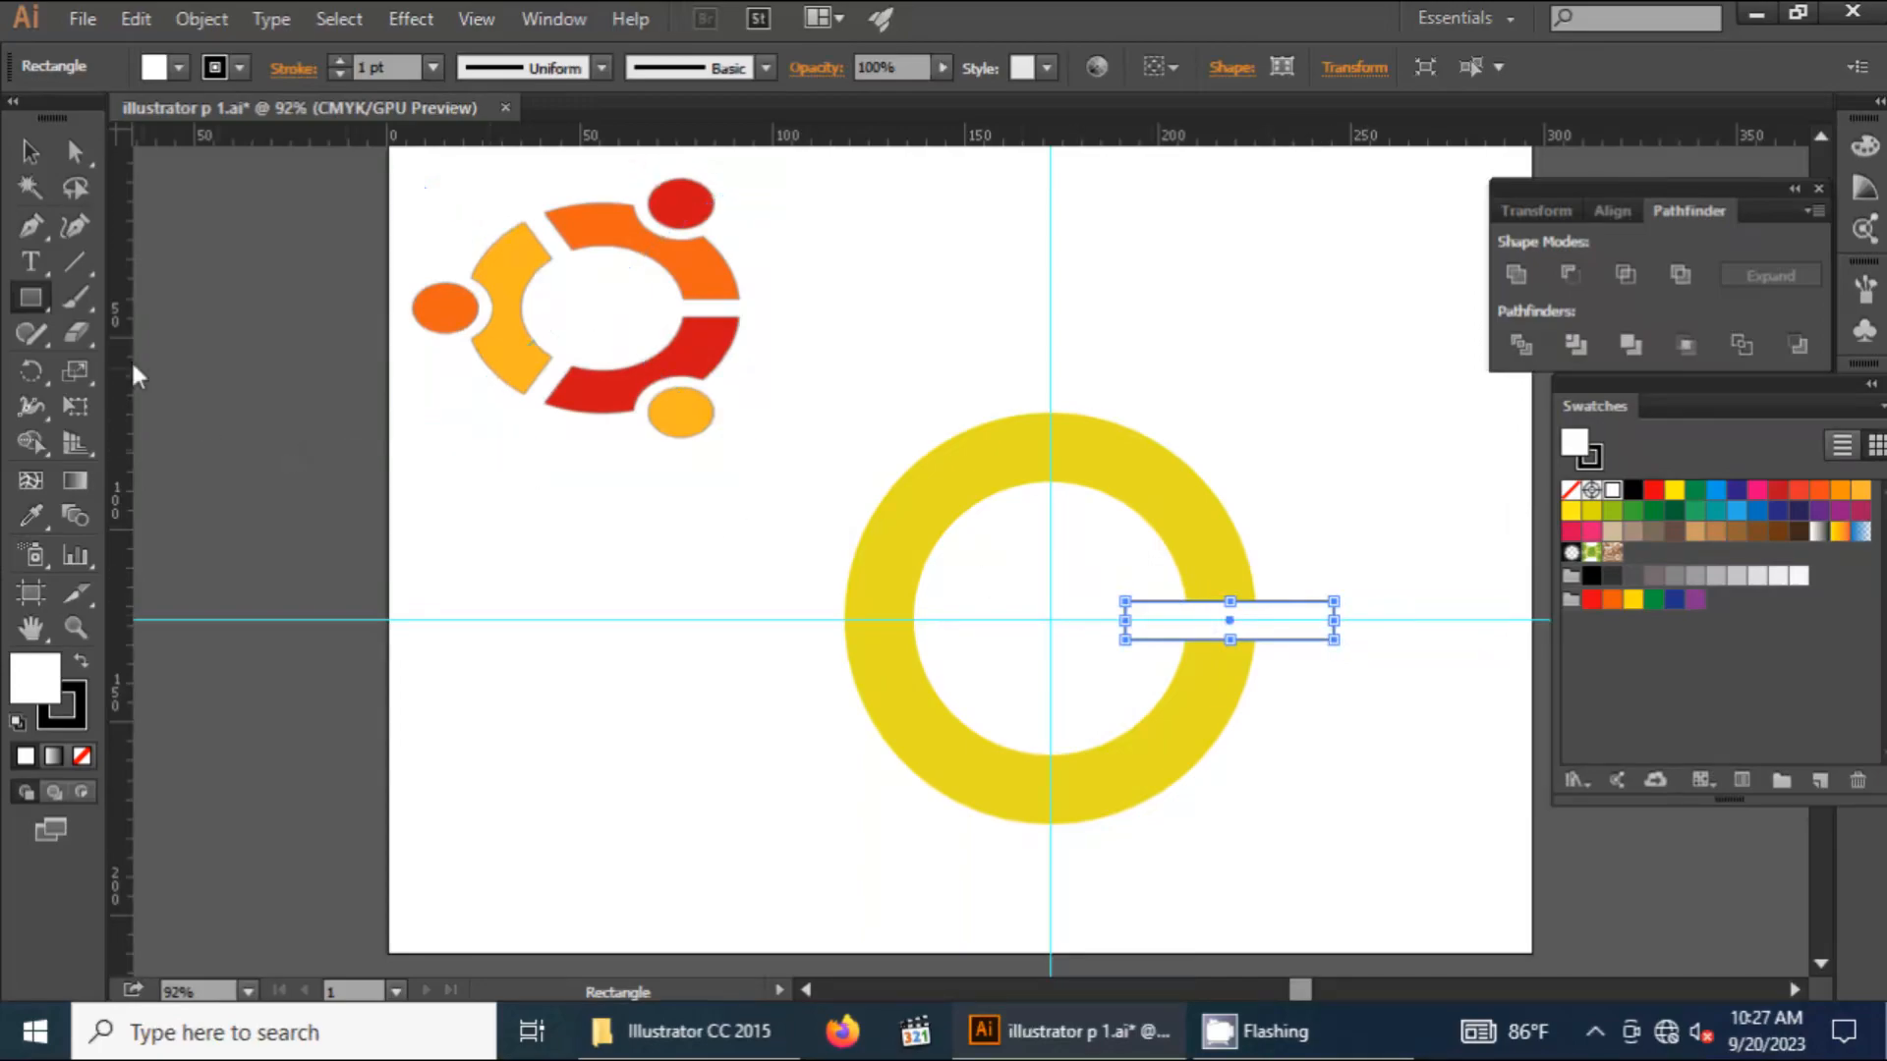
Copy the rectangle rotated by 360/3 (120°) about the guide intersection, and repeat the transformation once for a third rectangle
{"action": "left_click", "coordinate": [30, 355]}
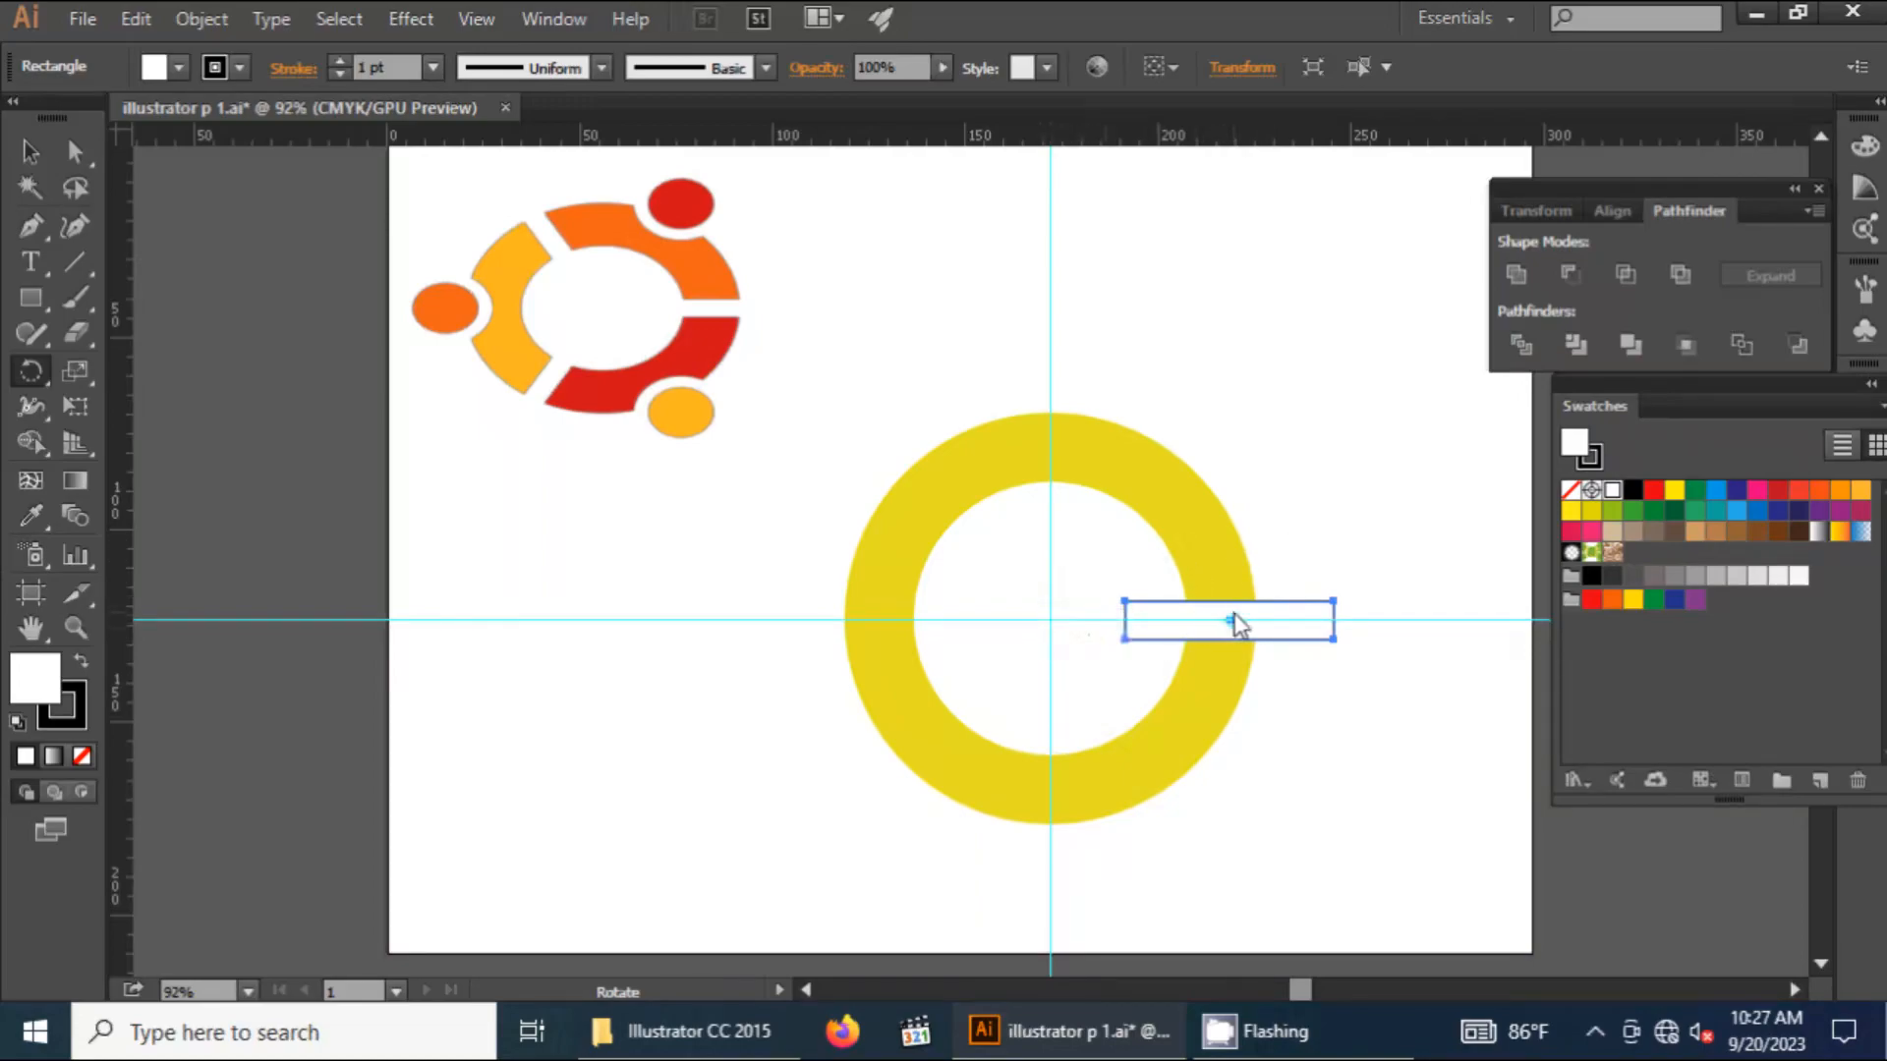
{"action": "left_click", "coordinate": [1049, 621], "text": "alt"}
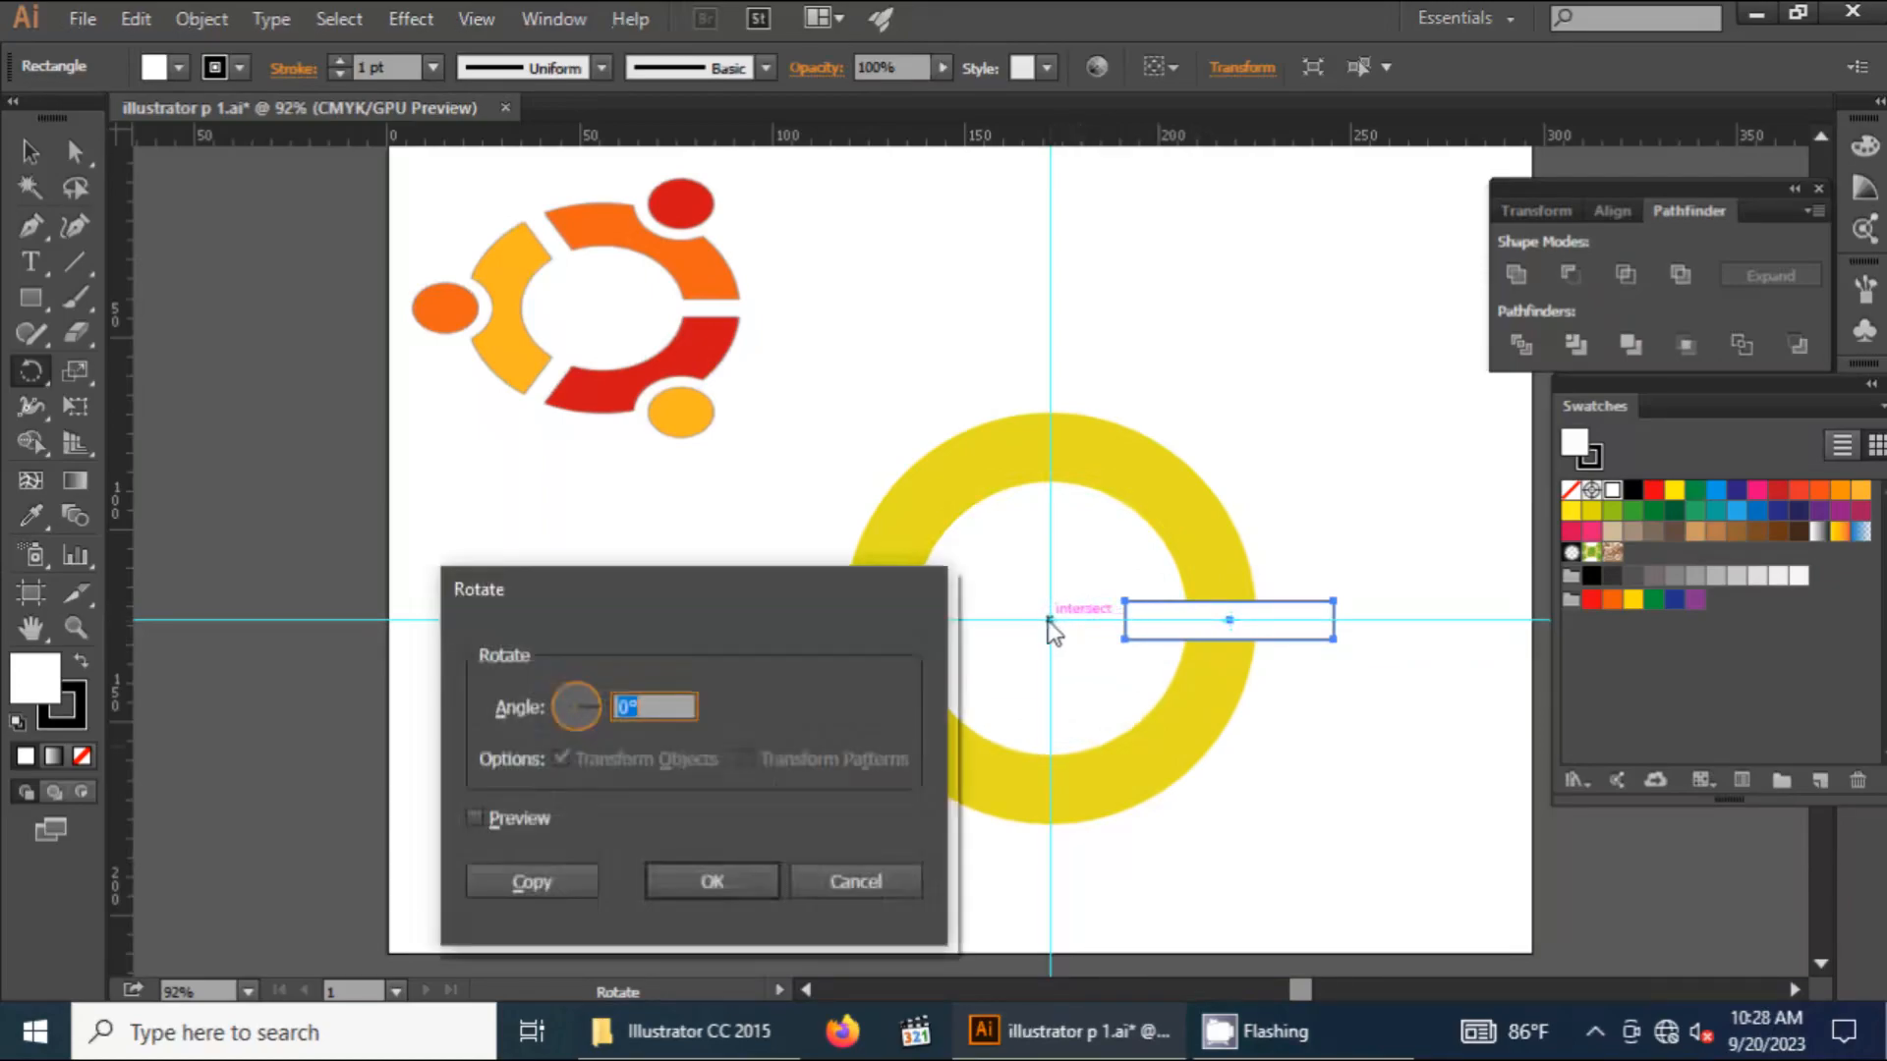
{"action": "left_click_drag", "start_coordinate": [865, 586], "coordinate": [710, 572]}
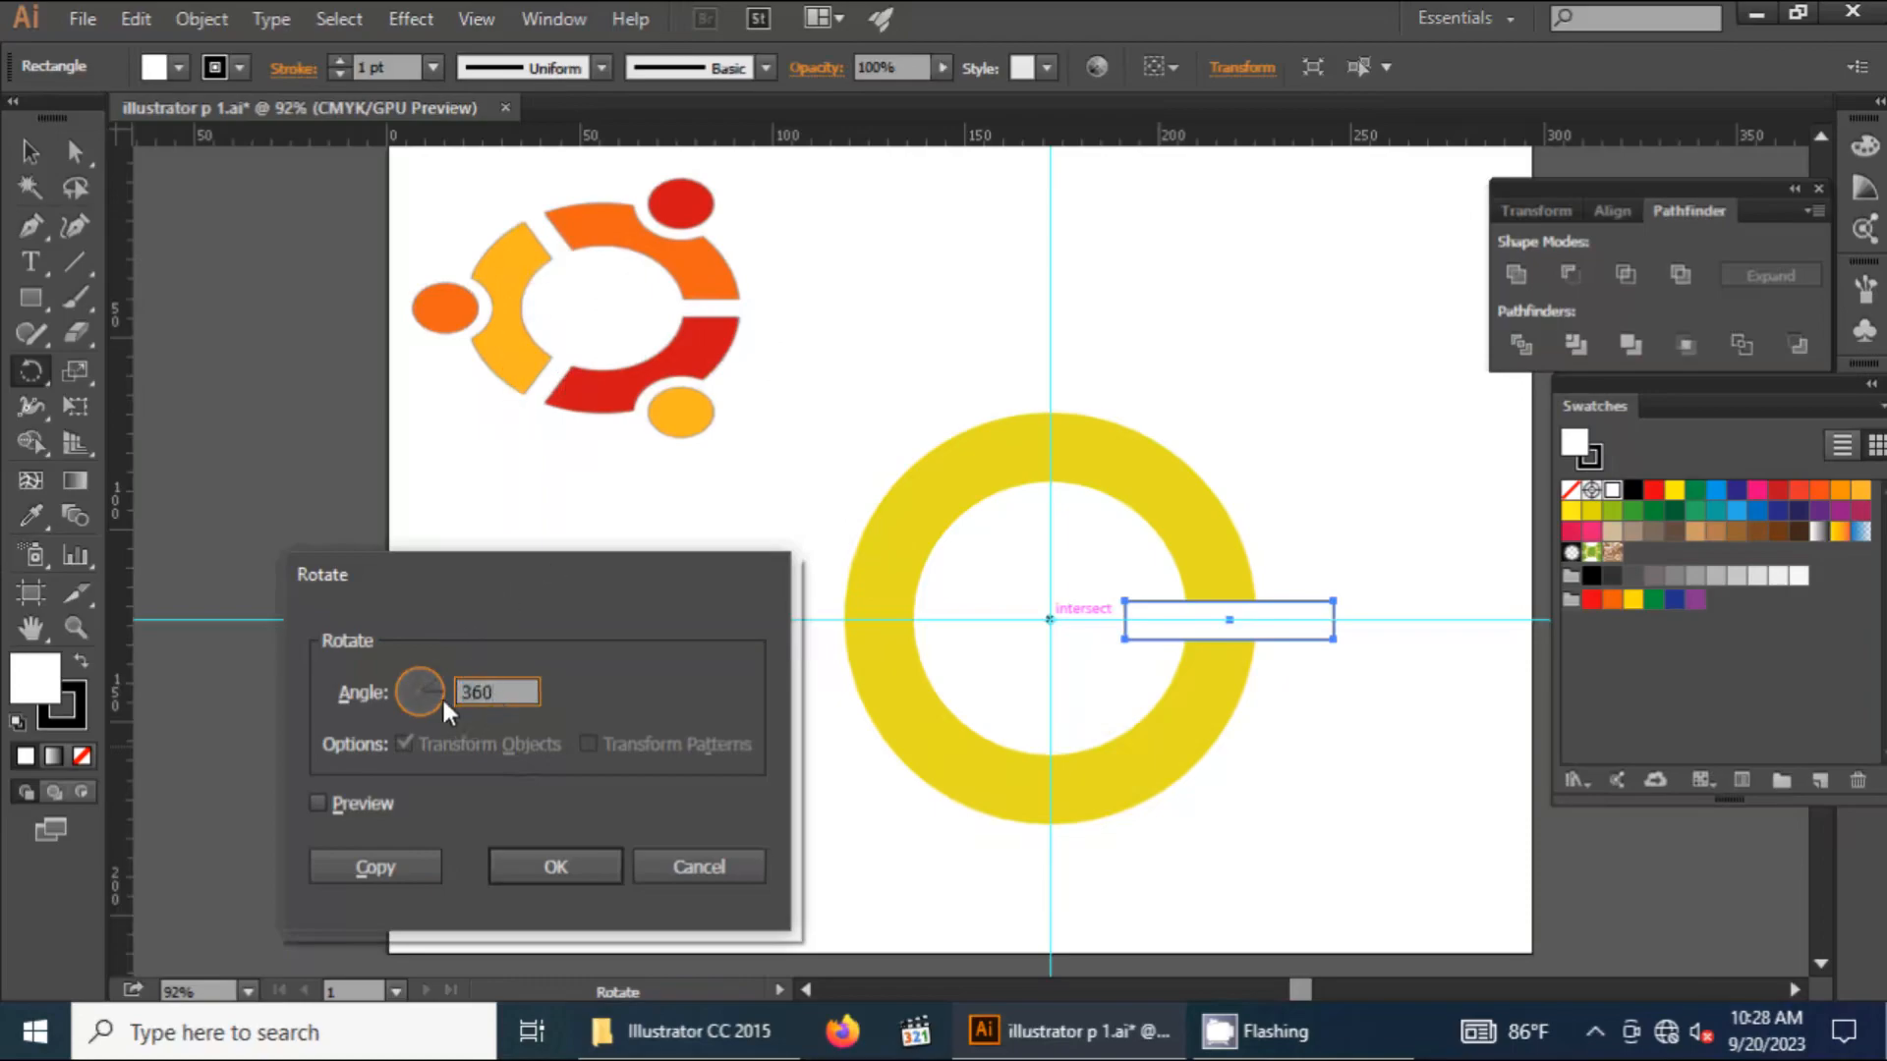
{"action": "type", "text": "3"}
{"action": "left_click", "coordinate": [318, 803]}
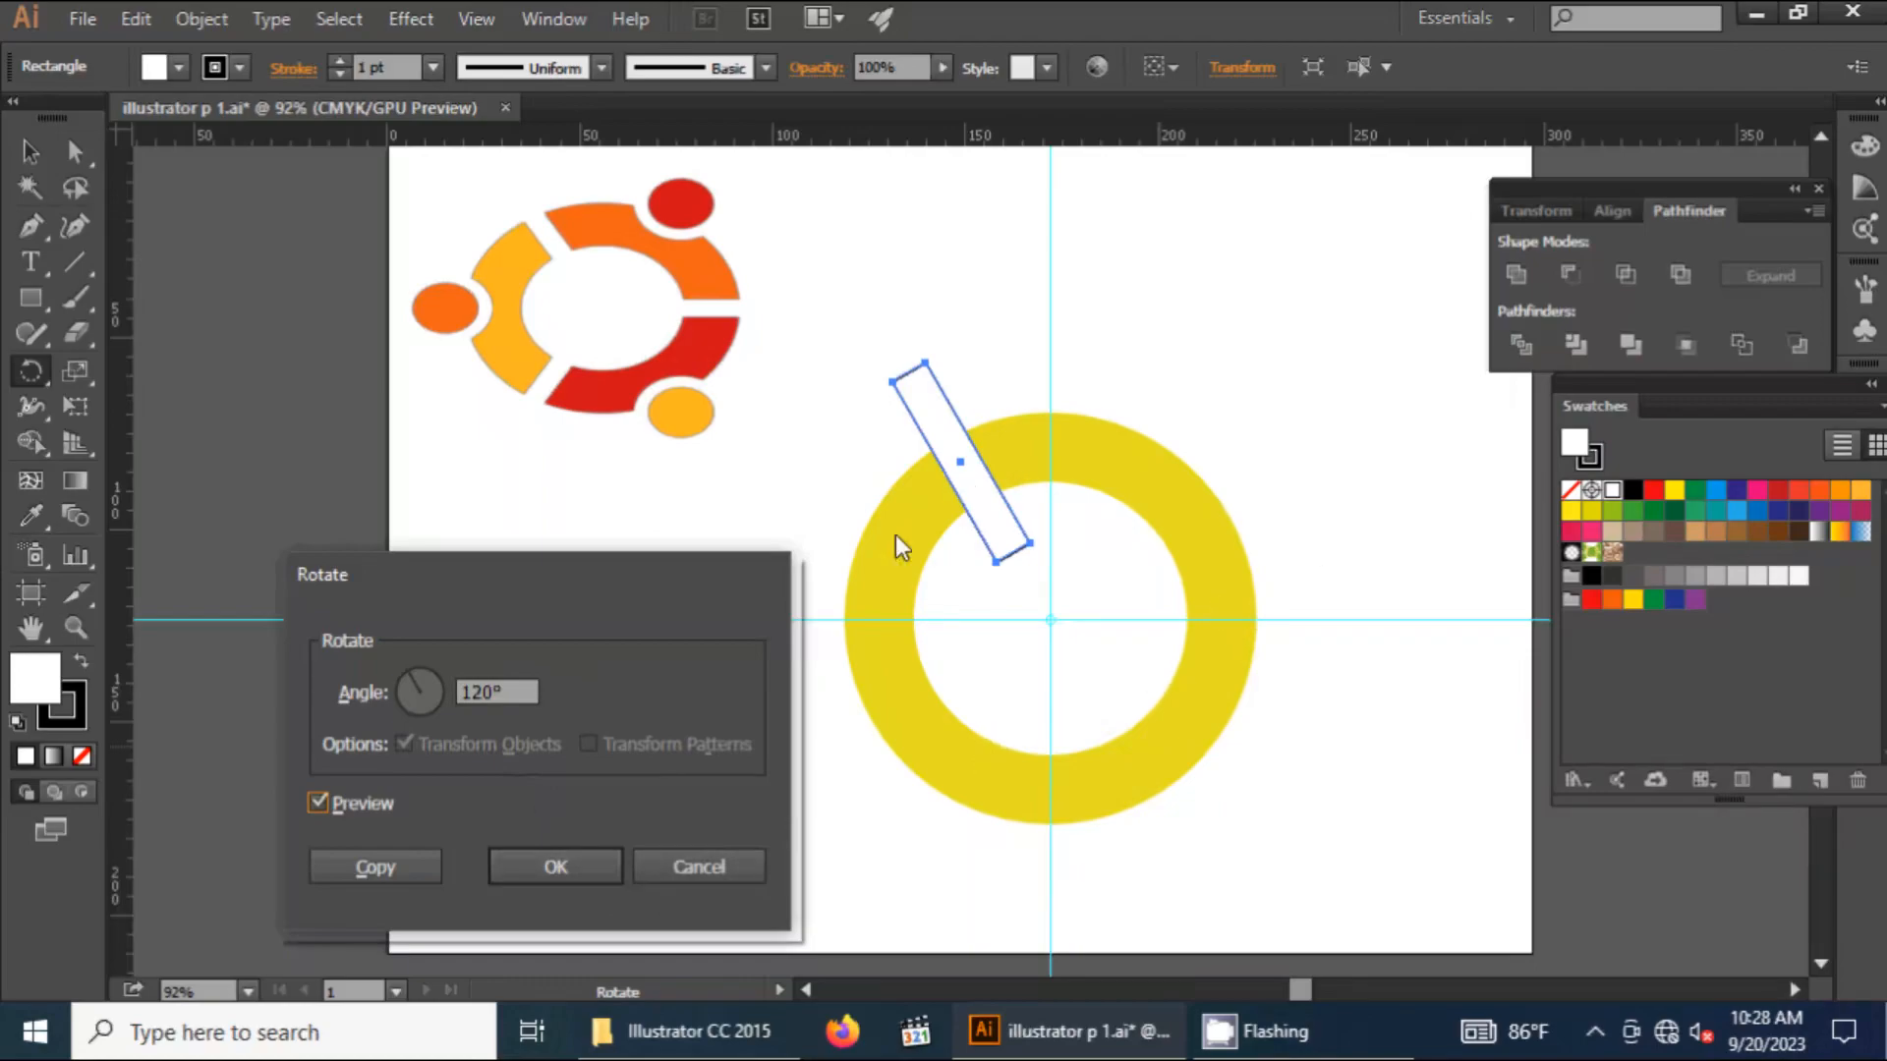
{"action": "left_click", "coordinate": [397, 865]}
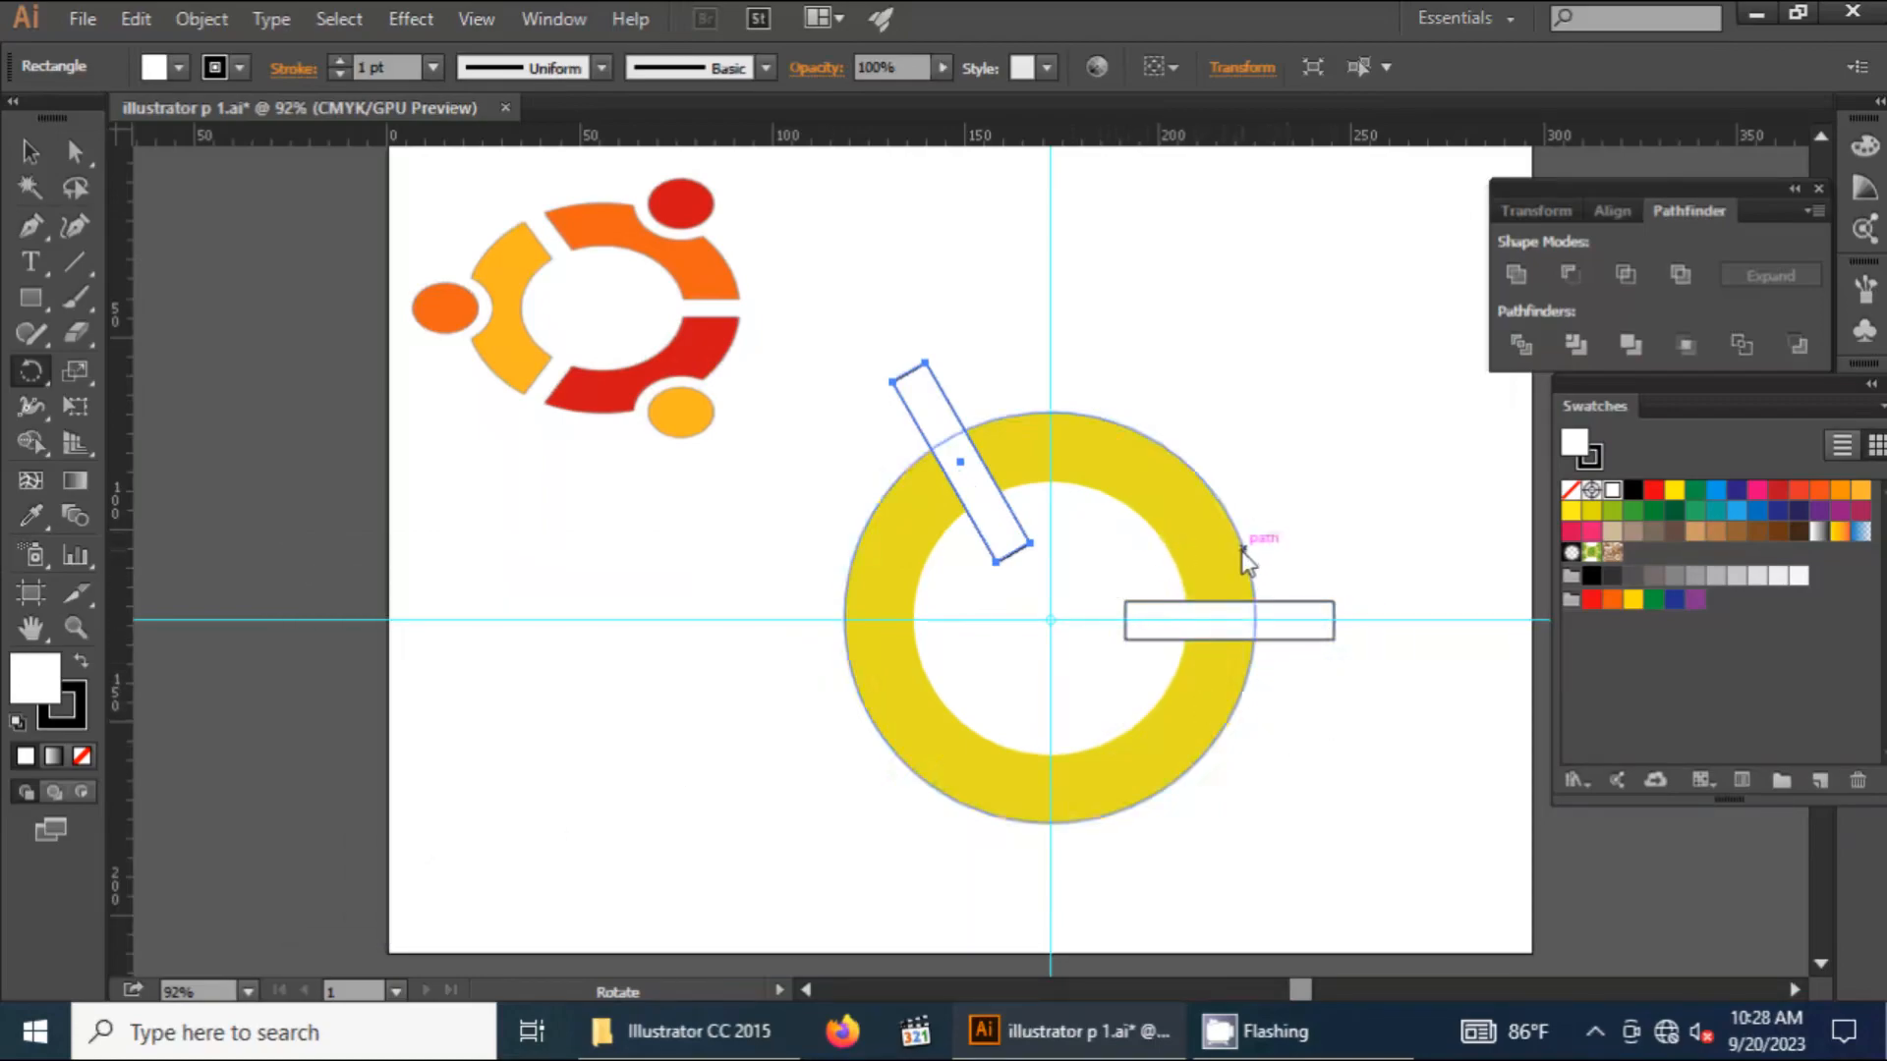
{"action": "key", "text": "ctrl"}
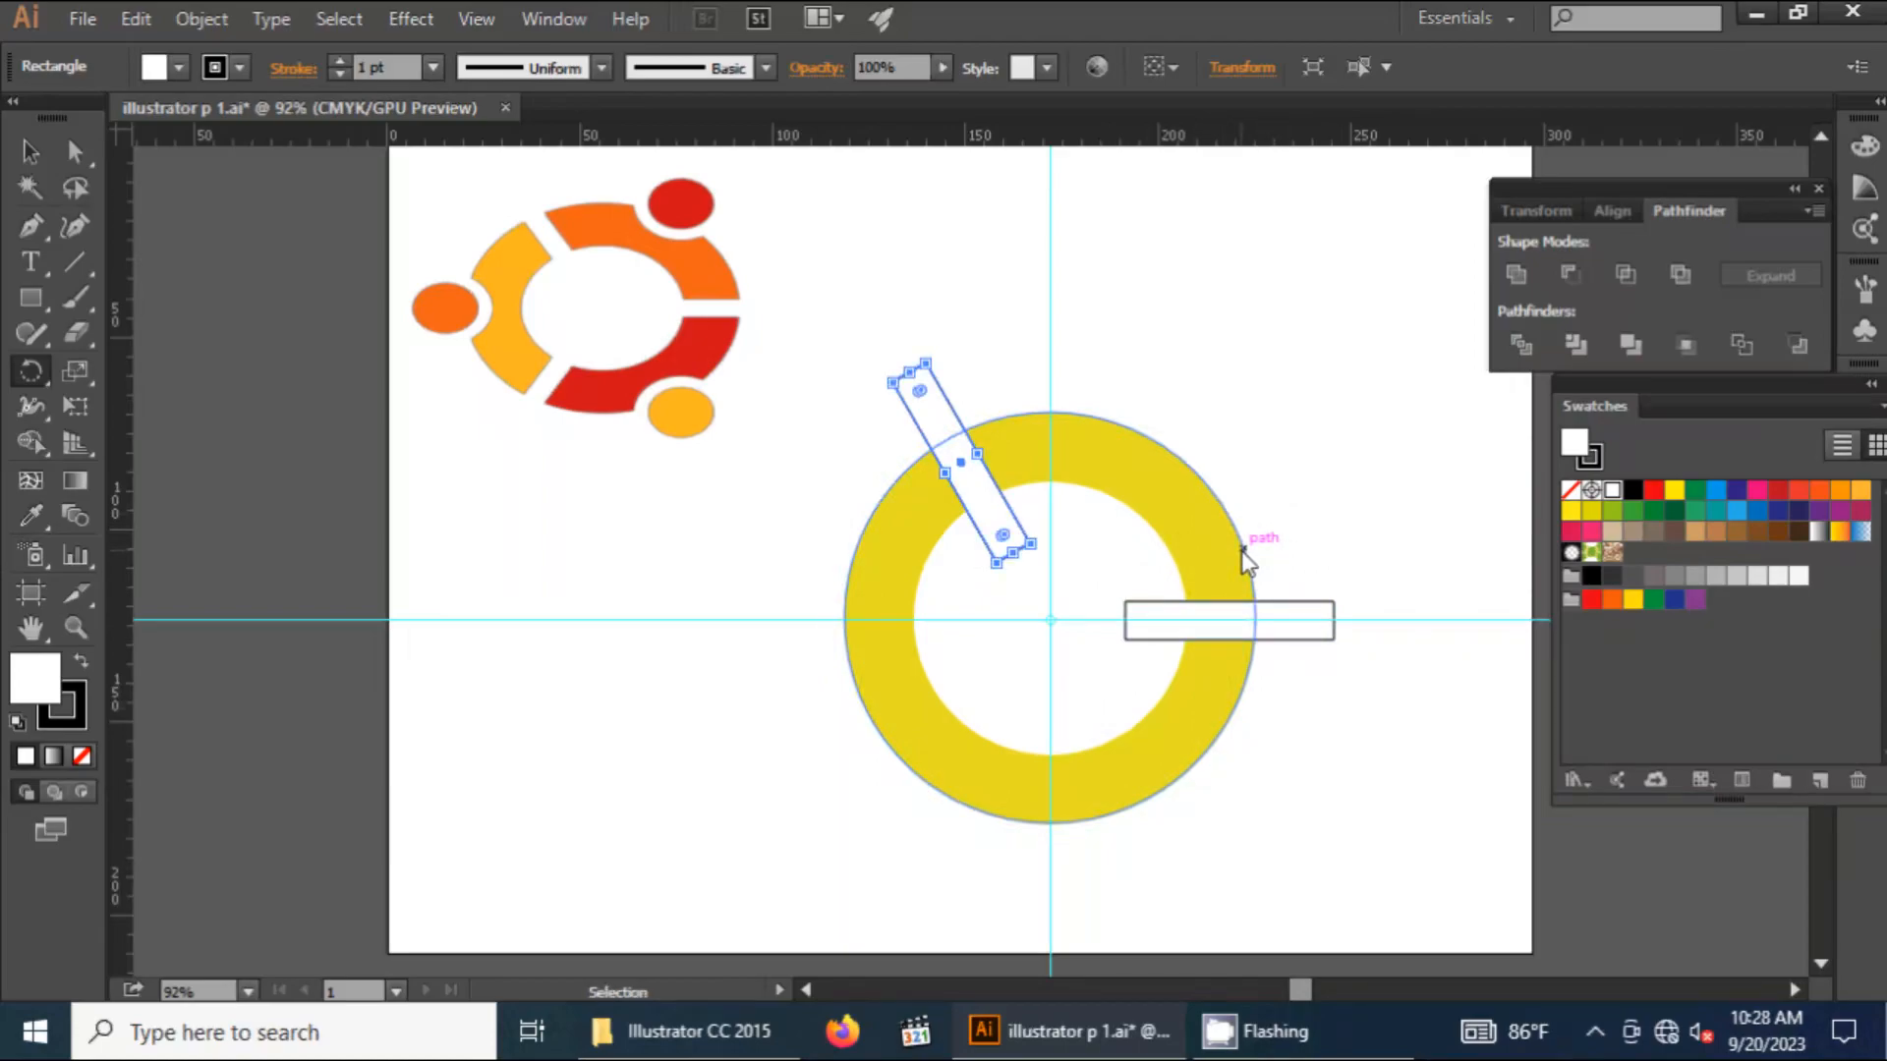
{"action": "key", "text": "ctrl+d"}
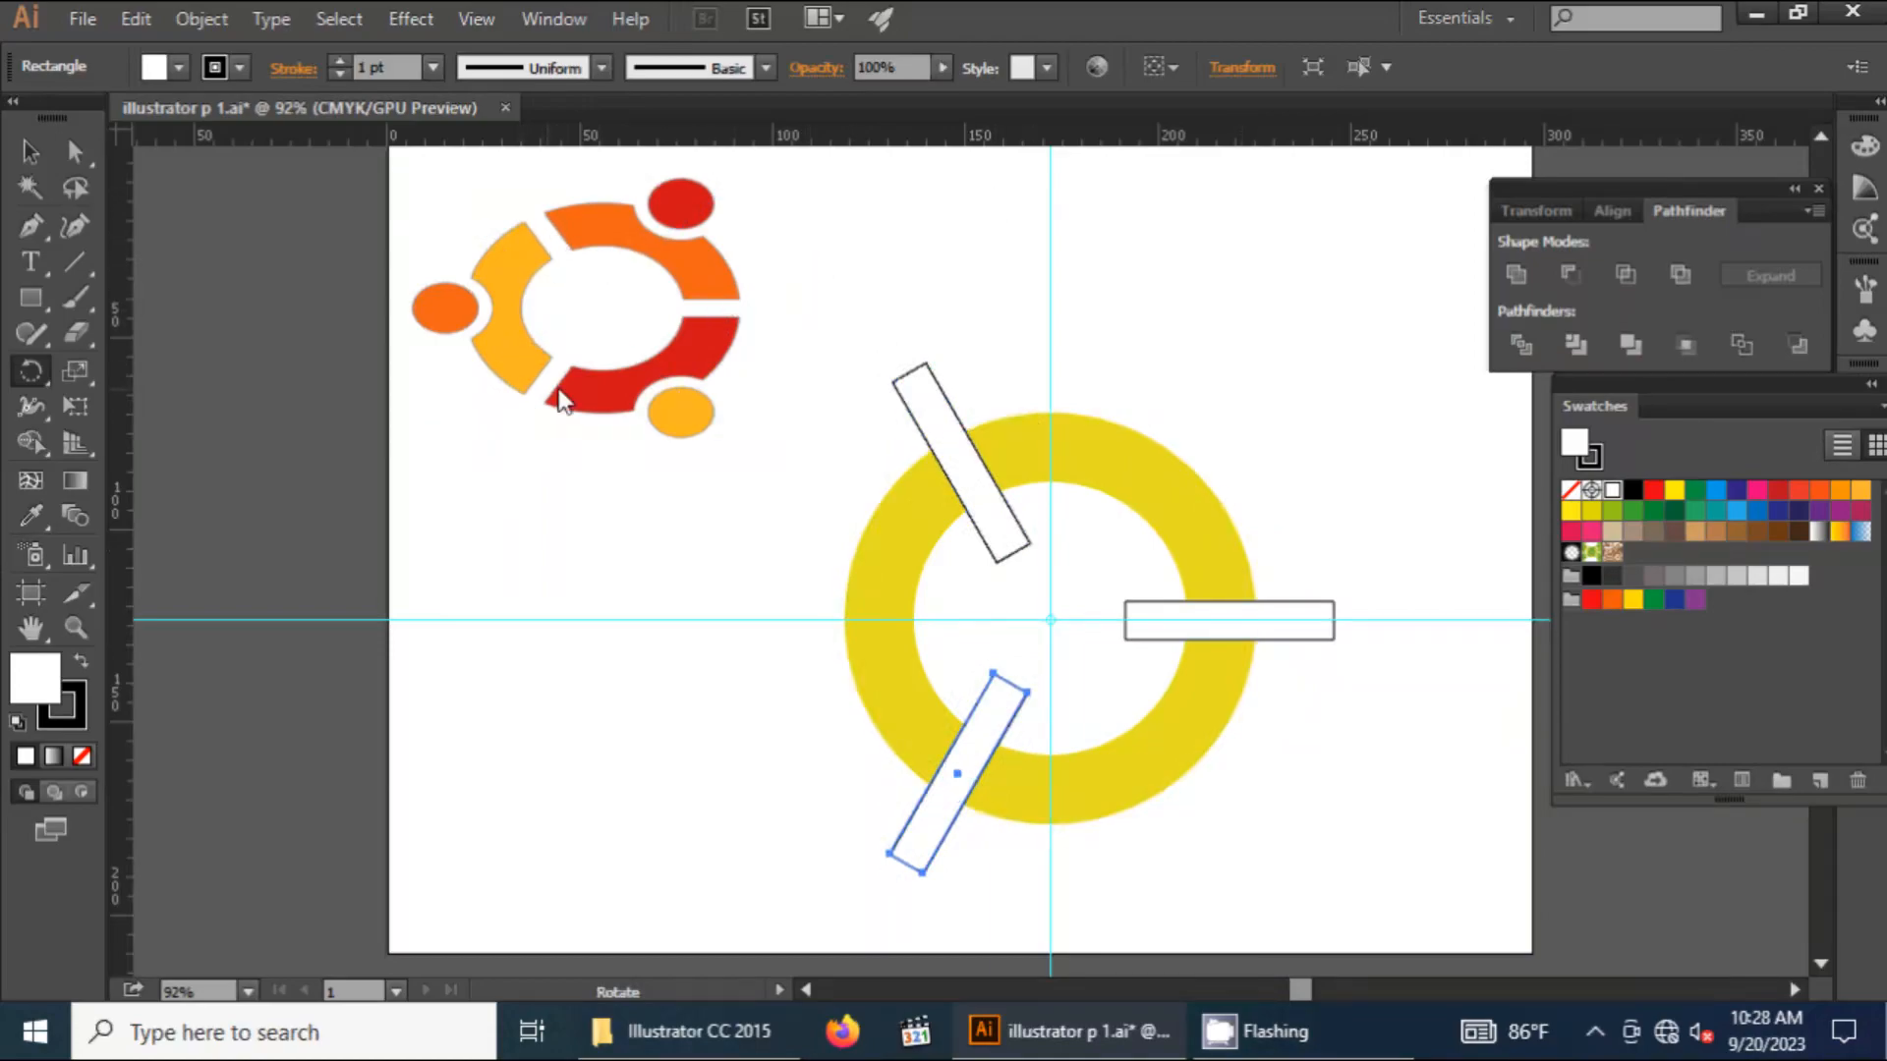
Select the yellow ring with all three rectangles and apply the Pathfinder Trim operation to them
{"action": "left_click", "coordinate": [39, 153]}
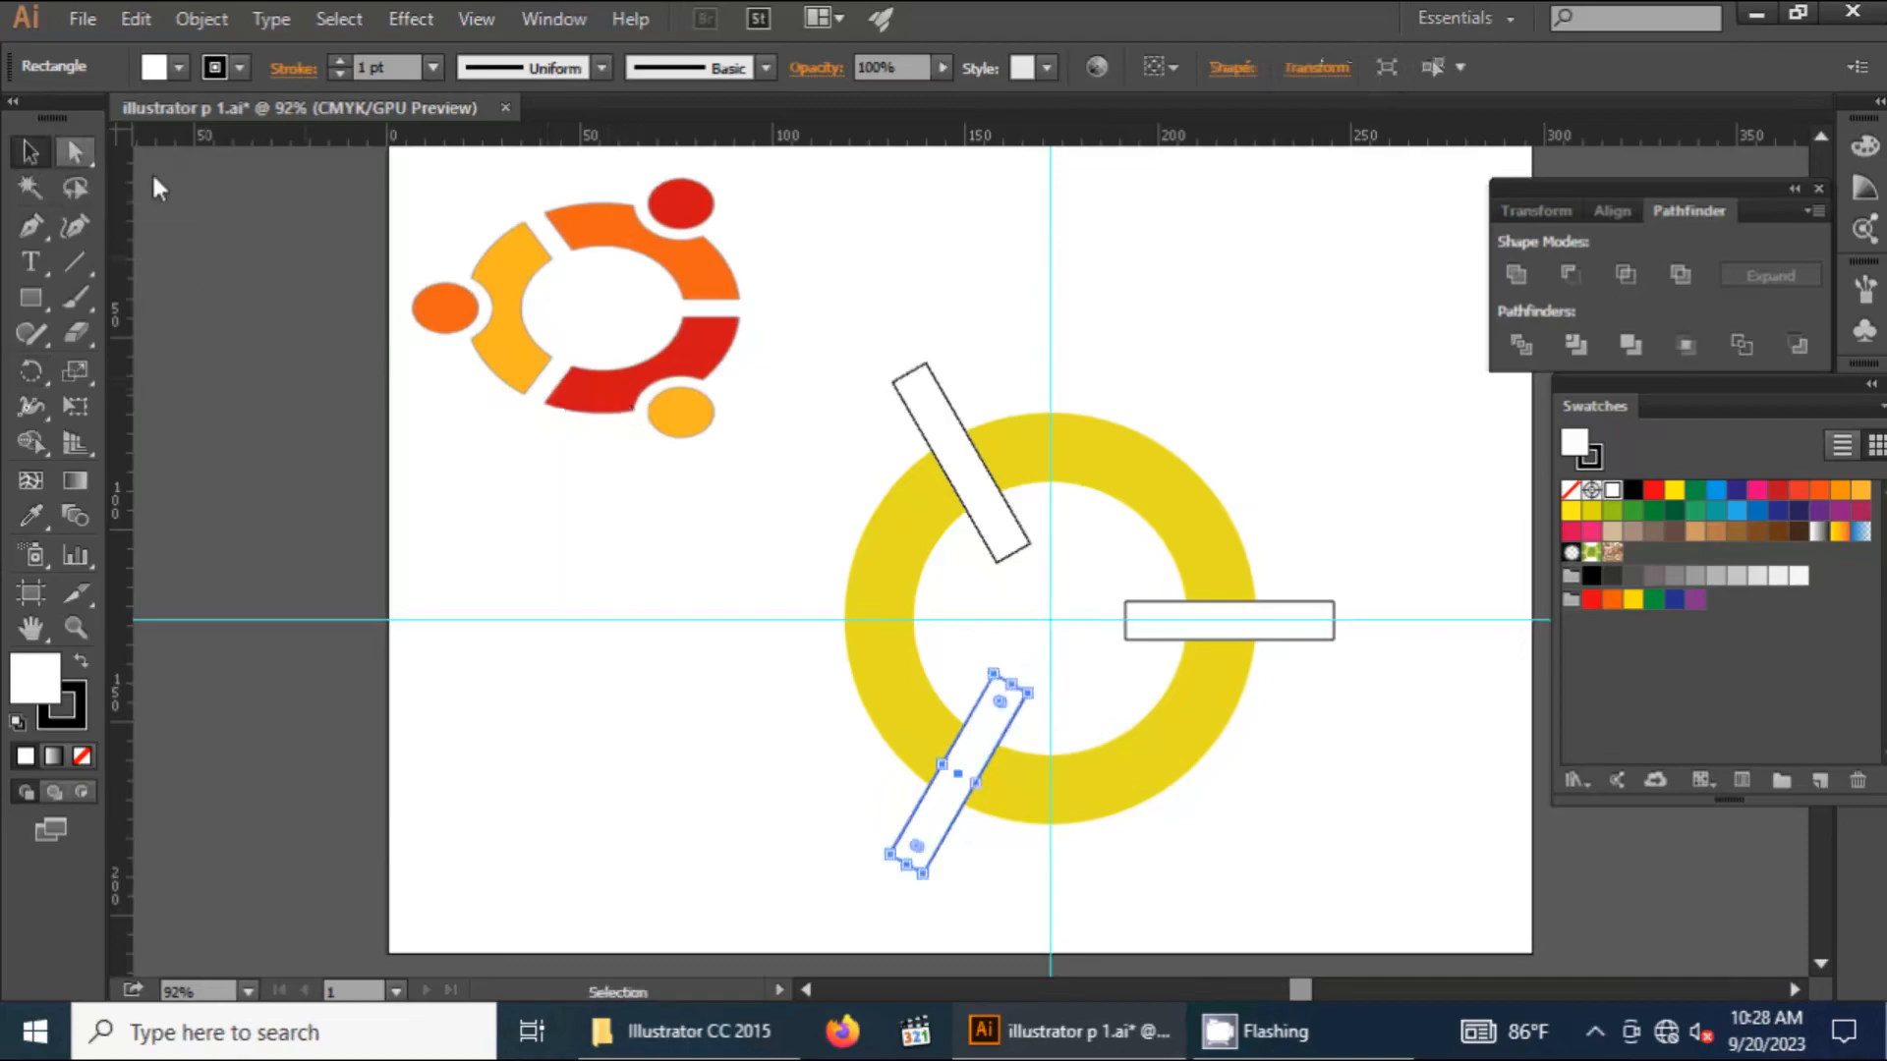
{"action": "left_click", "coordinate": [878, 570]}
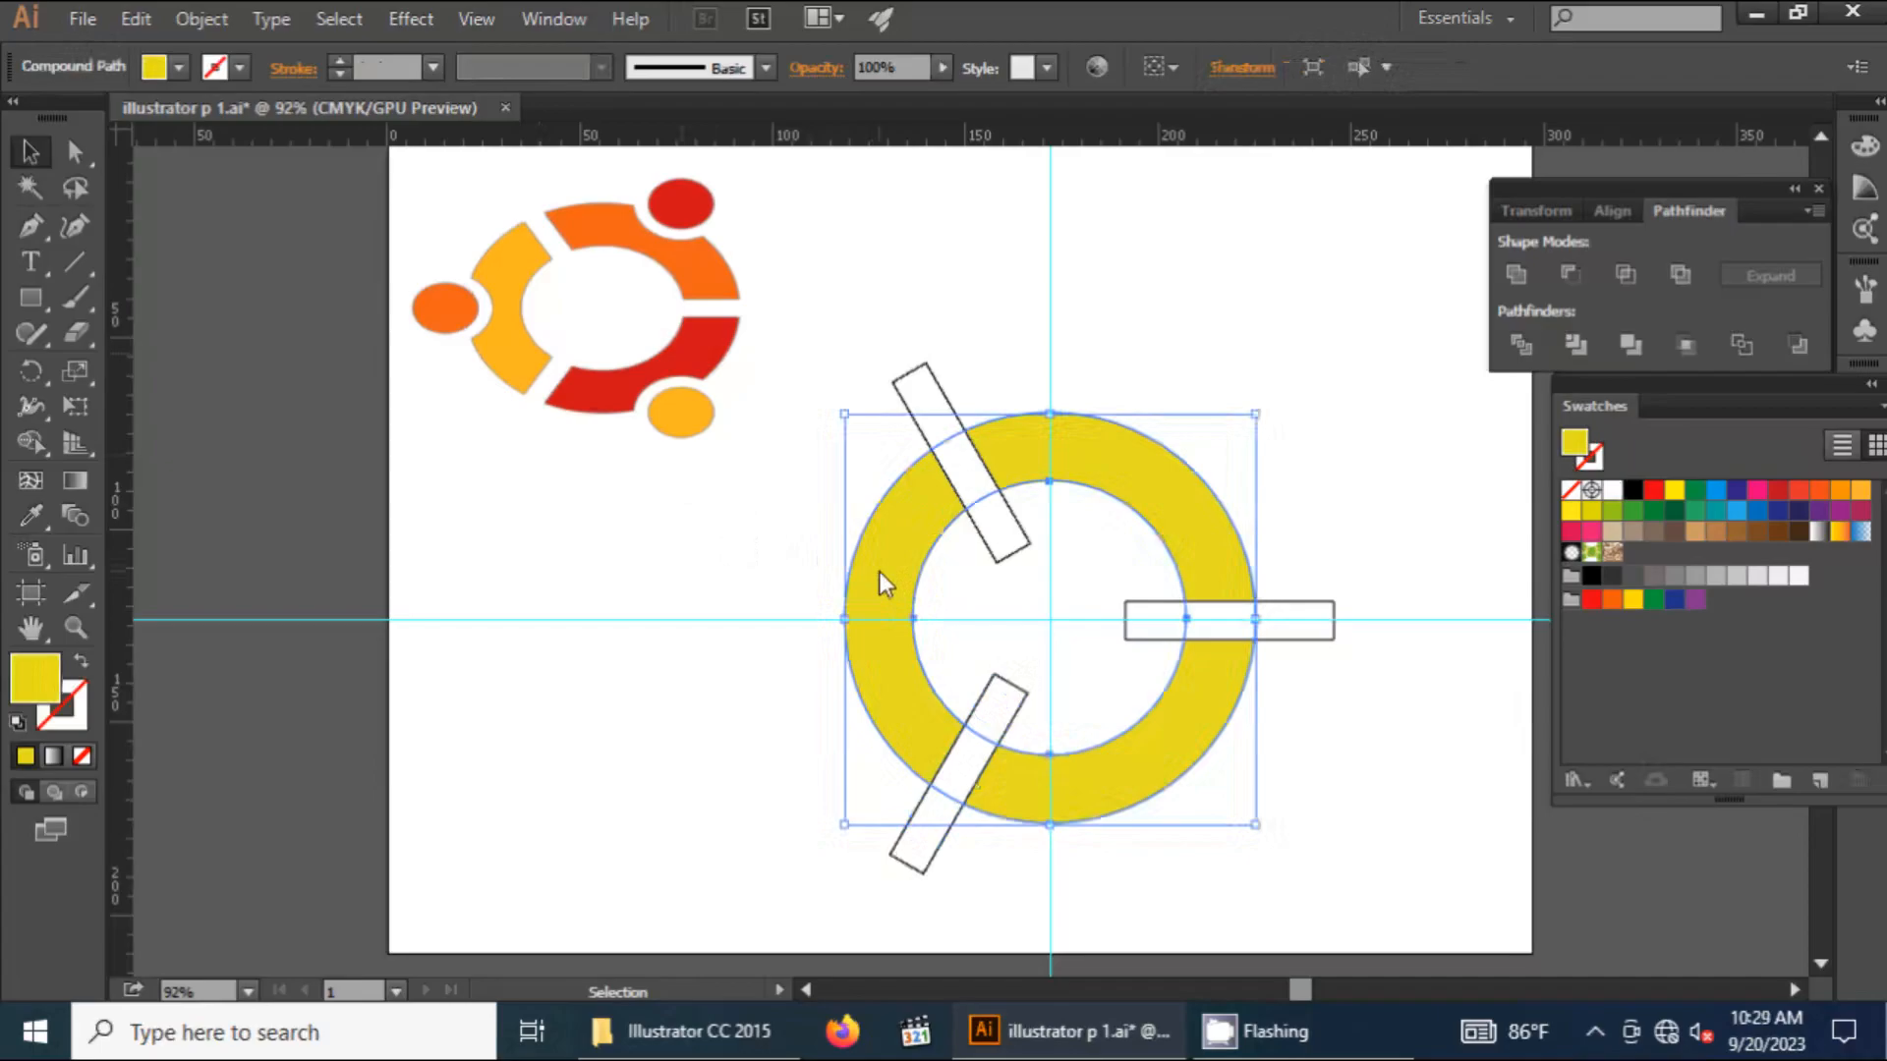
{"action": "left_click", "coordinate": [972, 474], "text": "shift"}
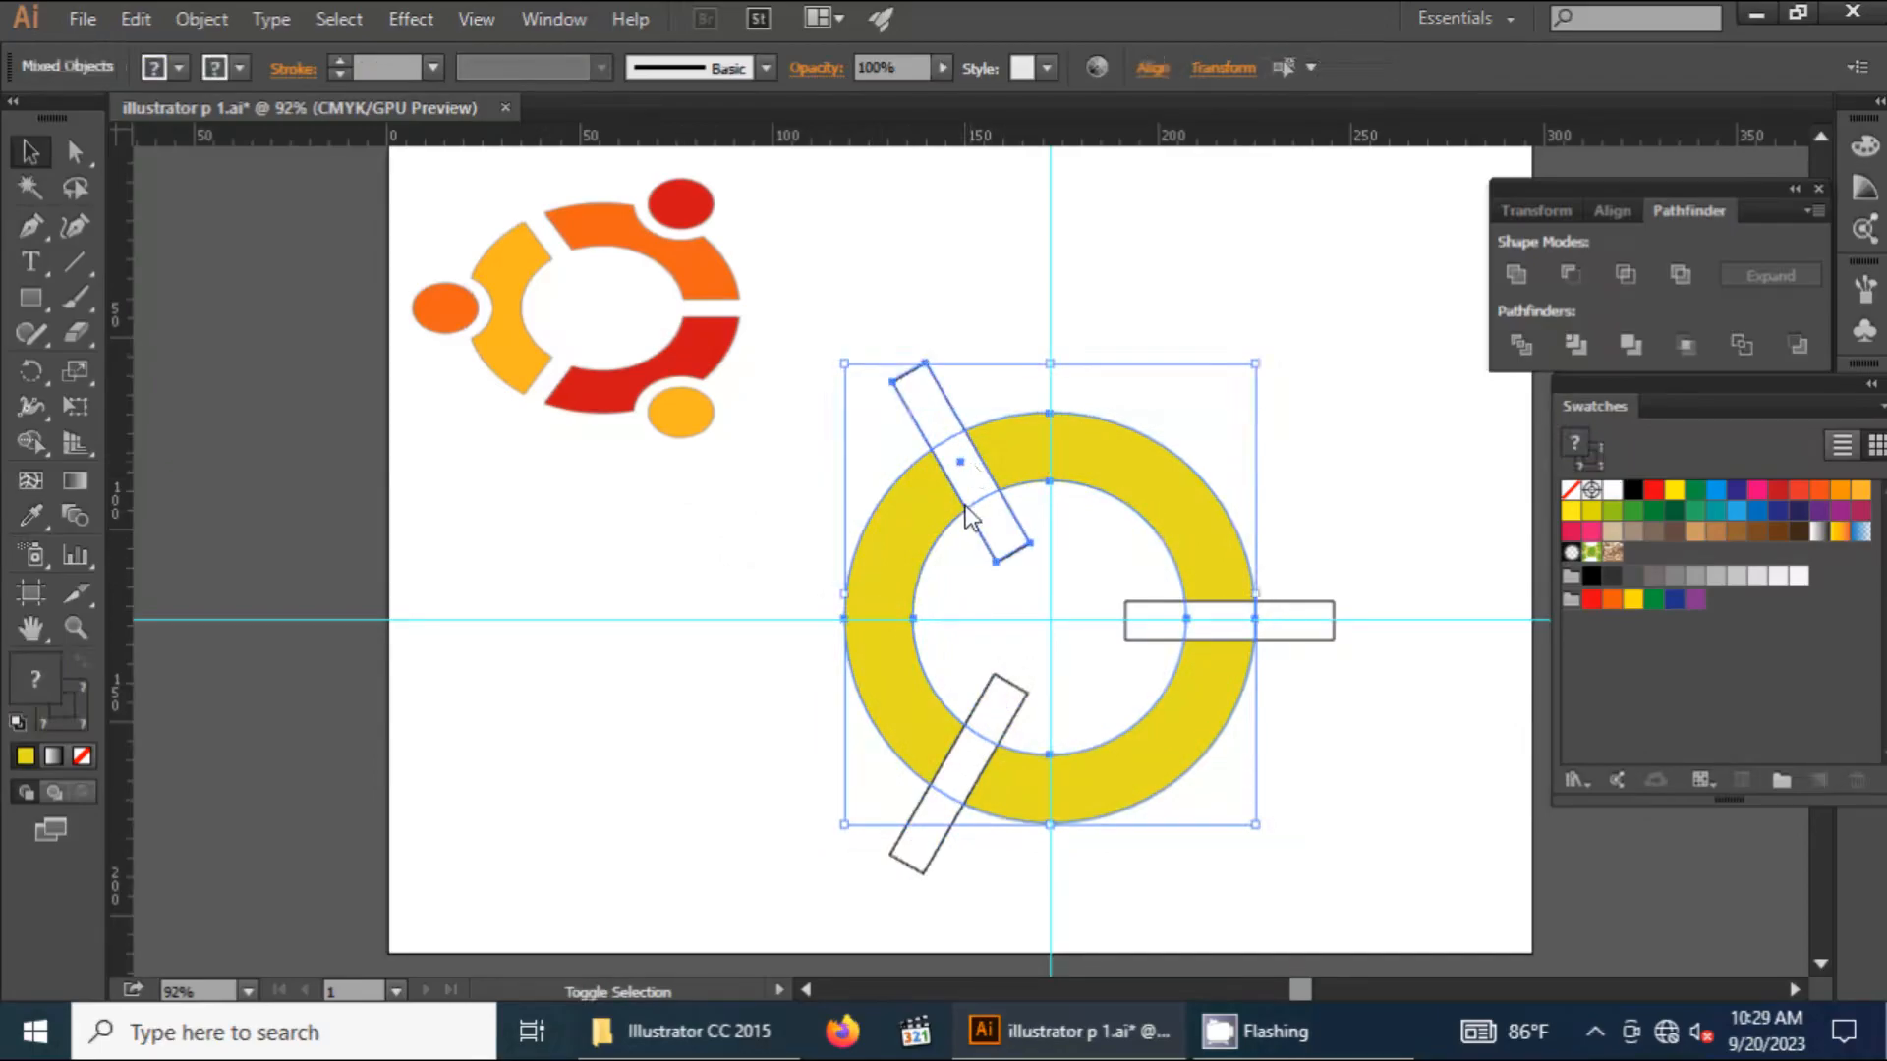
{"action": "left_click", "coordinate": [987, 729], "text": "shift"}
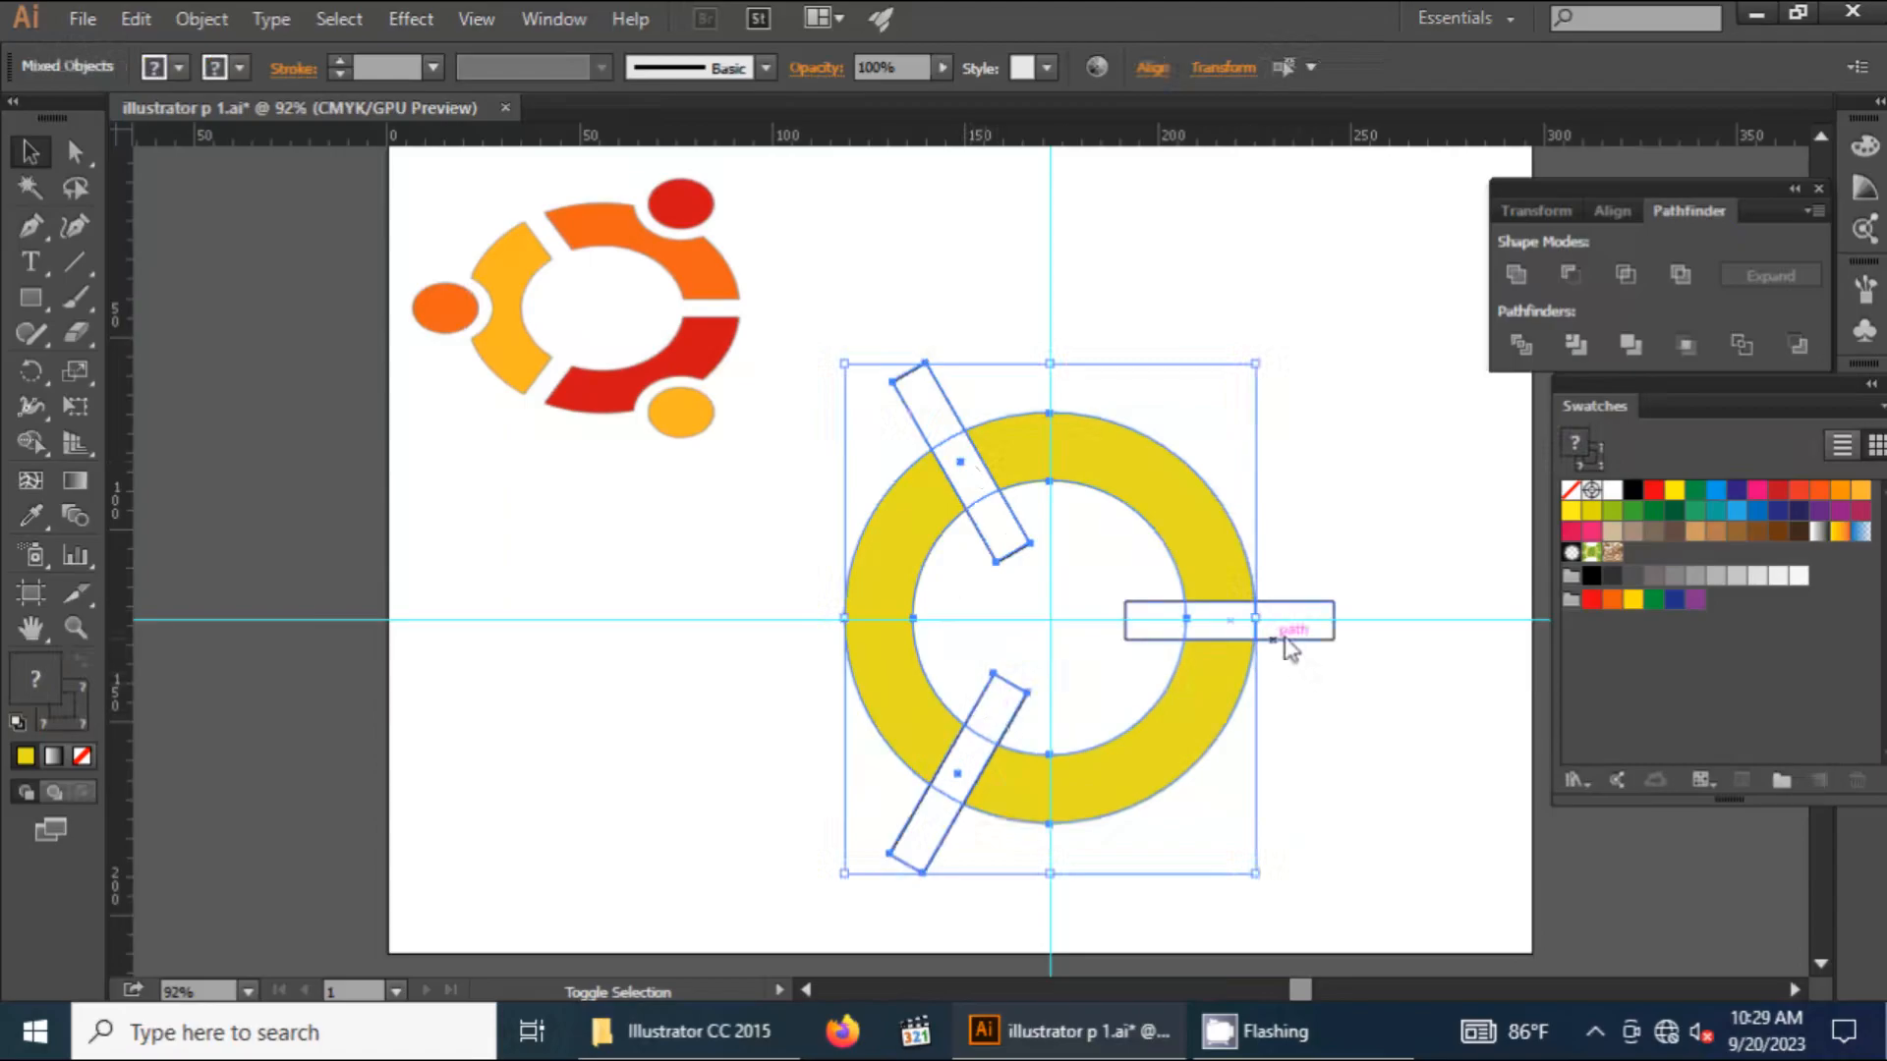
{"action": "left_click", "coordinate": [1321, 639], "text": "shift"}
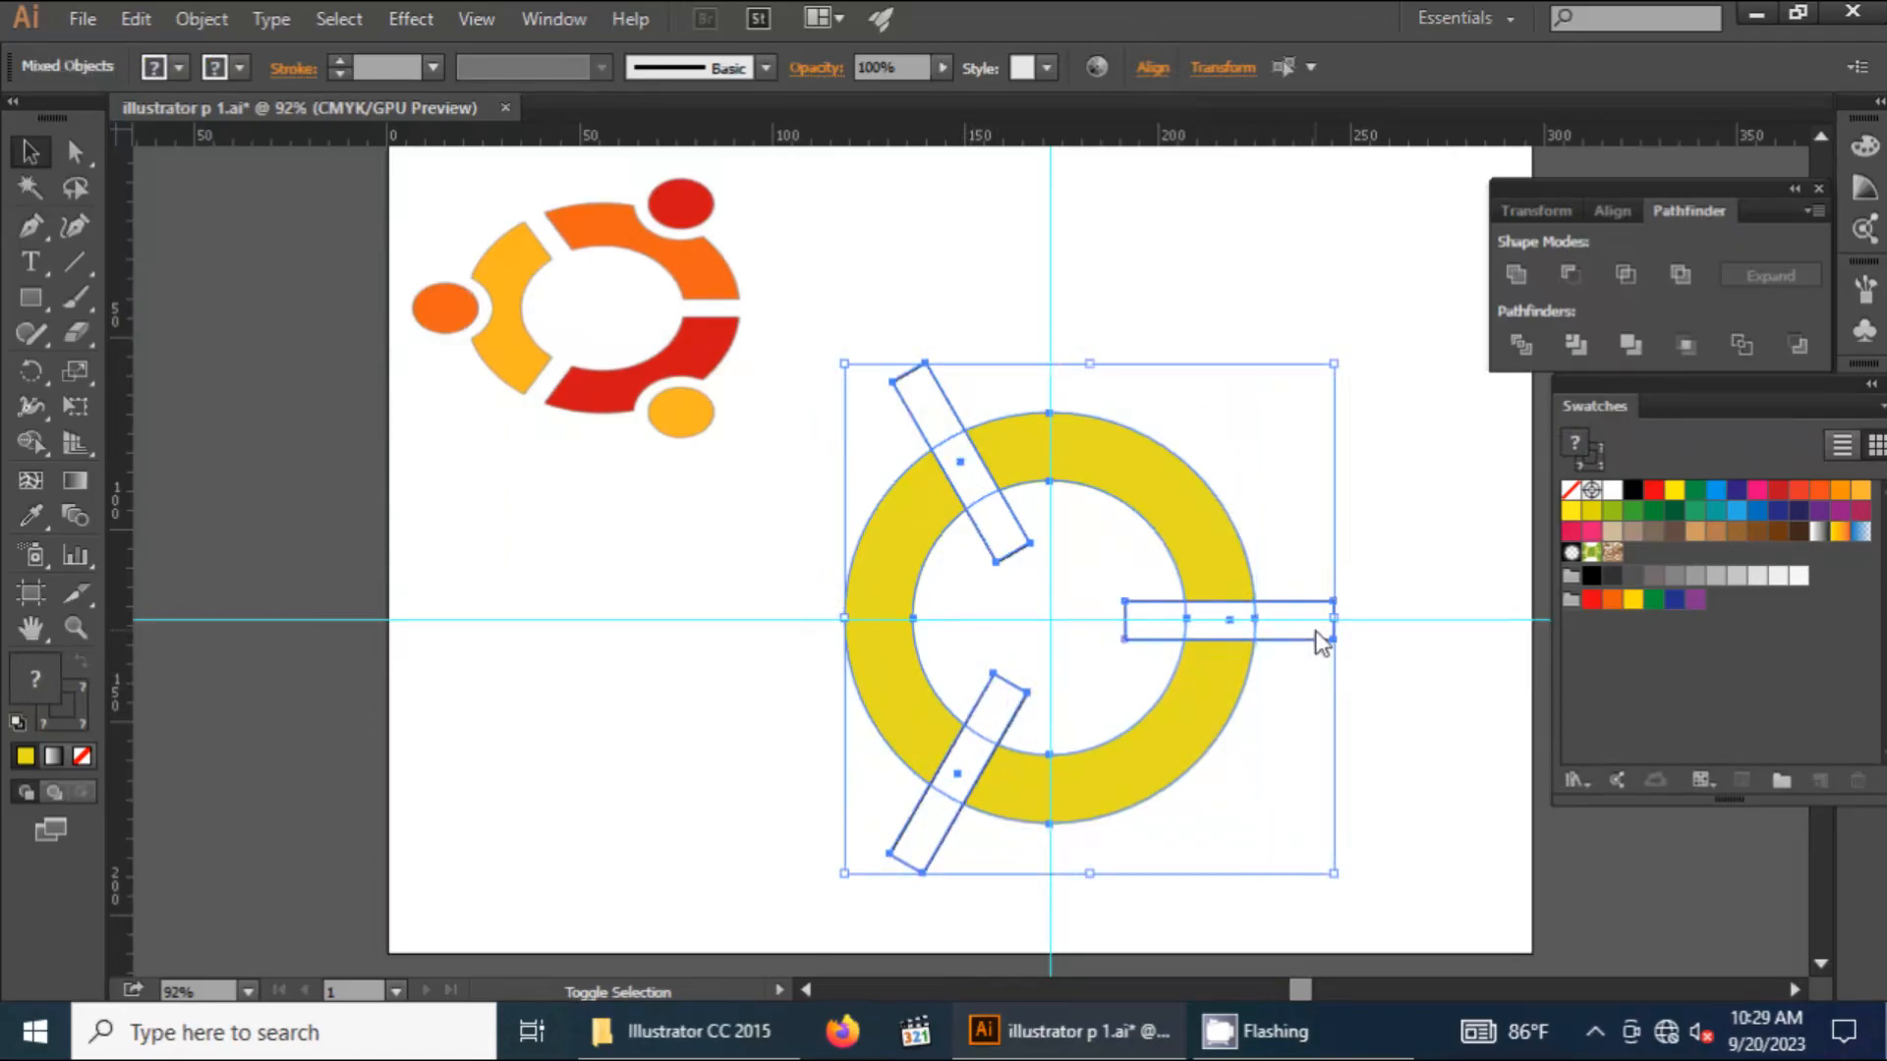
{"action": "left_click", "coordinate": [1583, 340]}
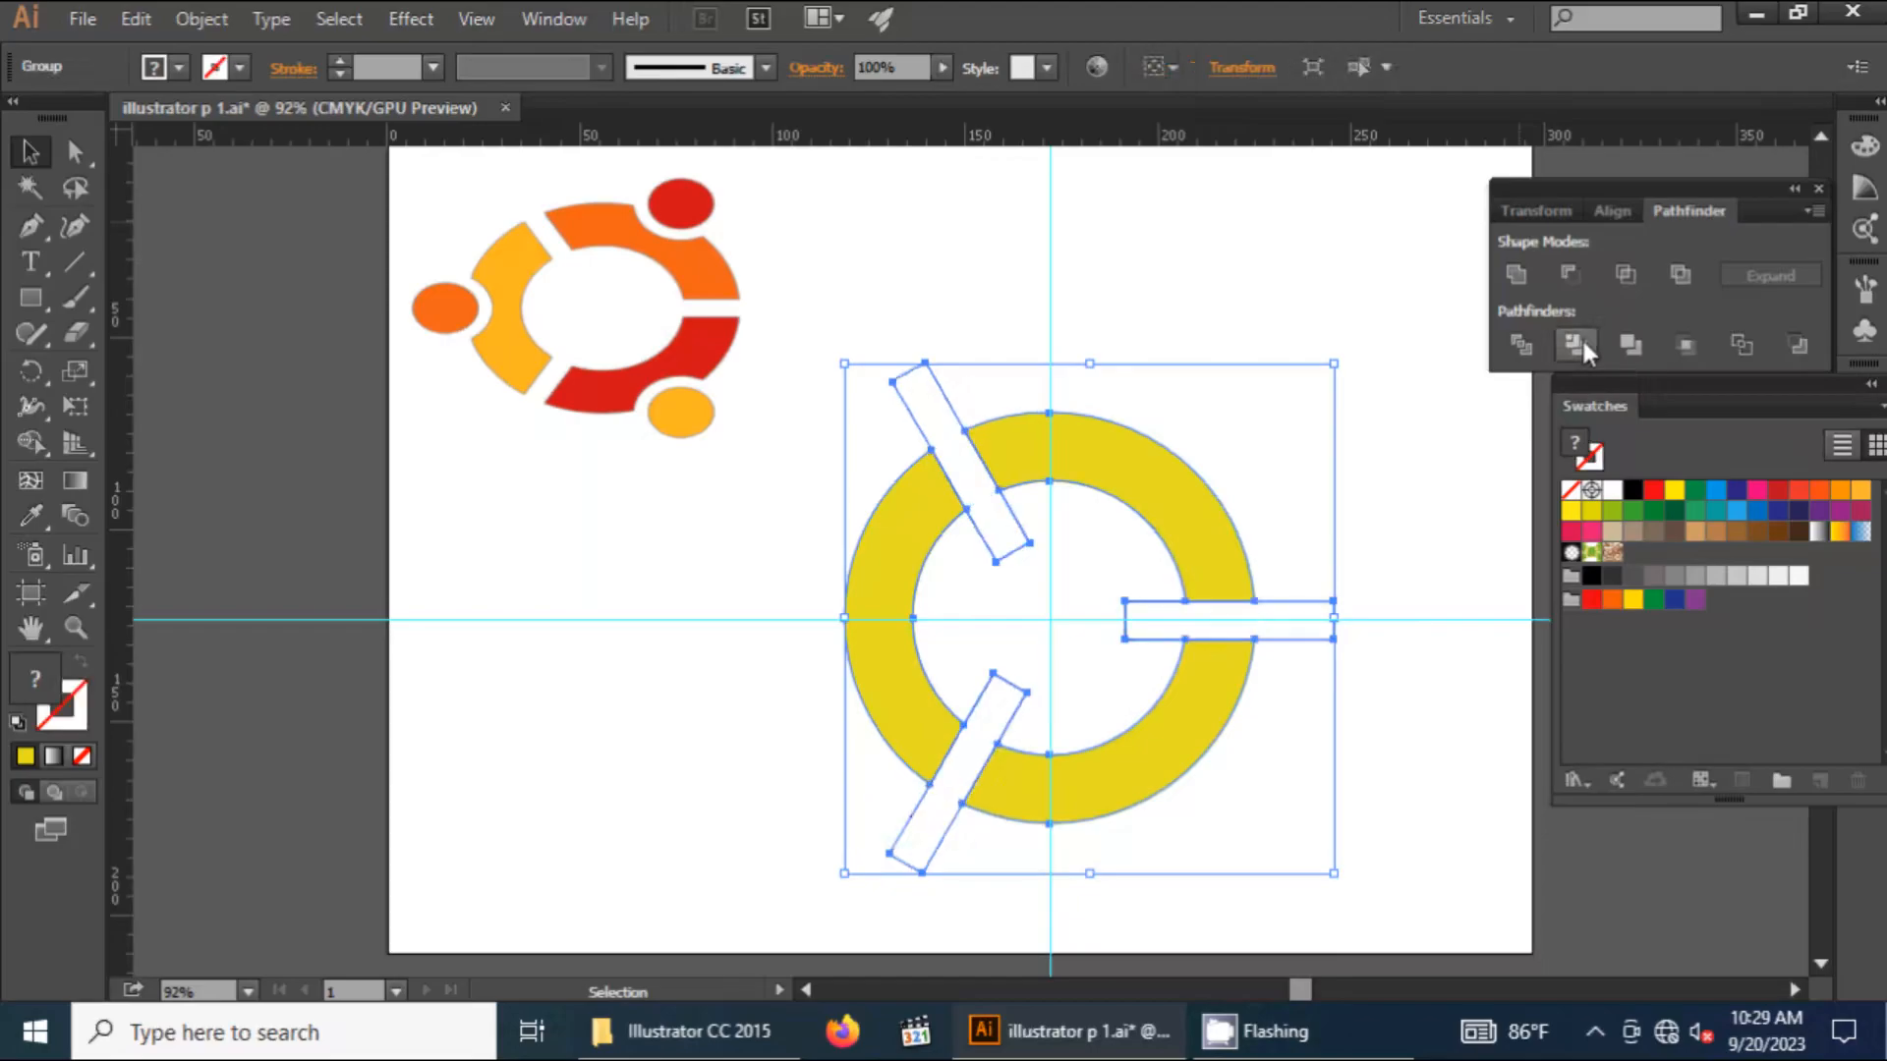
Ungroup the trimmed shapes and delete the three white rectangles, leaving gaps between the ring segments
{"action": "left_click", "coordinate": [180, 18]}
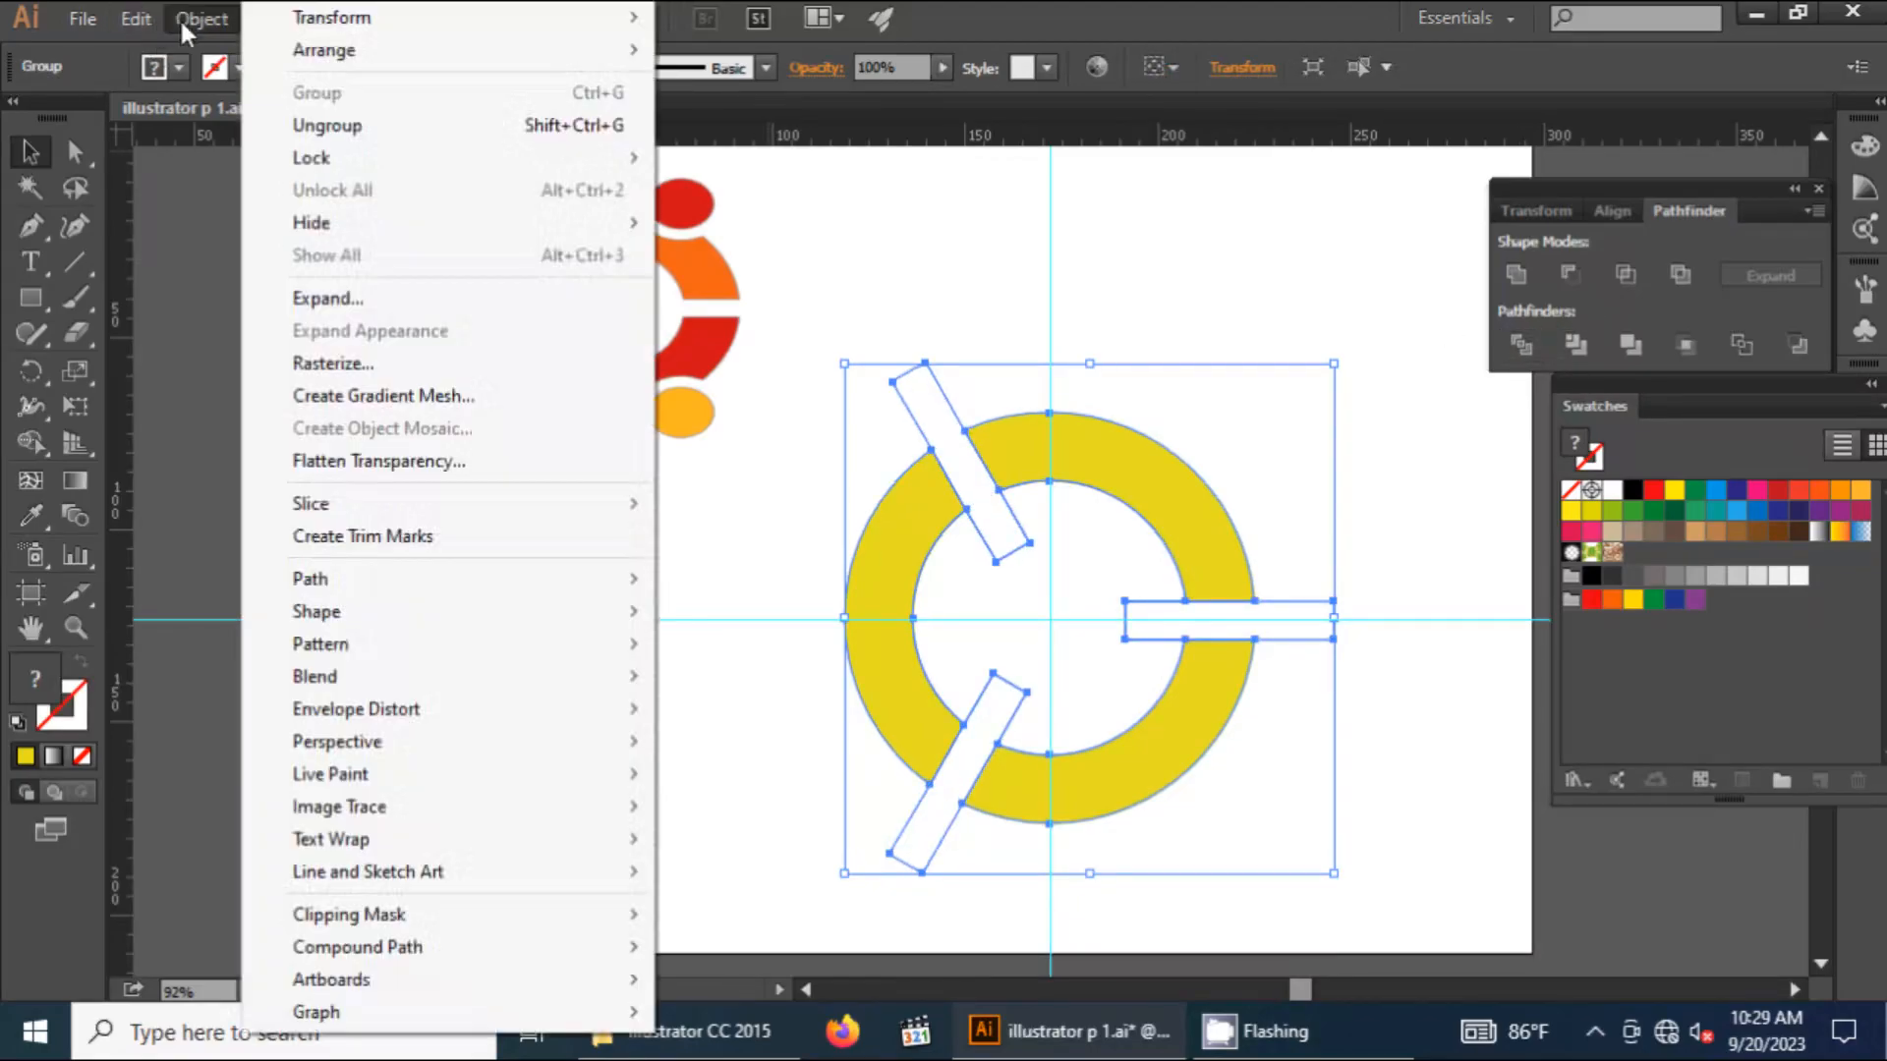
{"action": "left_click", "coordinate": [392, 123]}
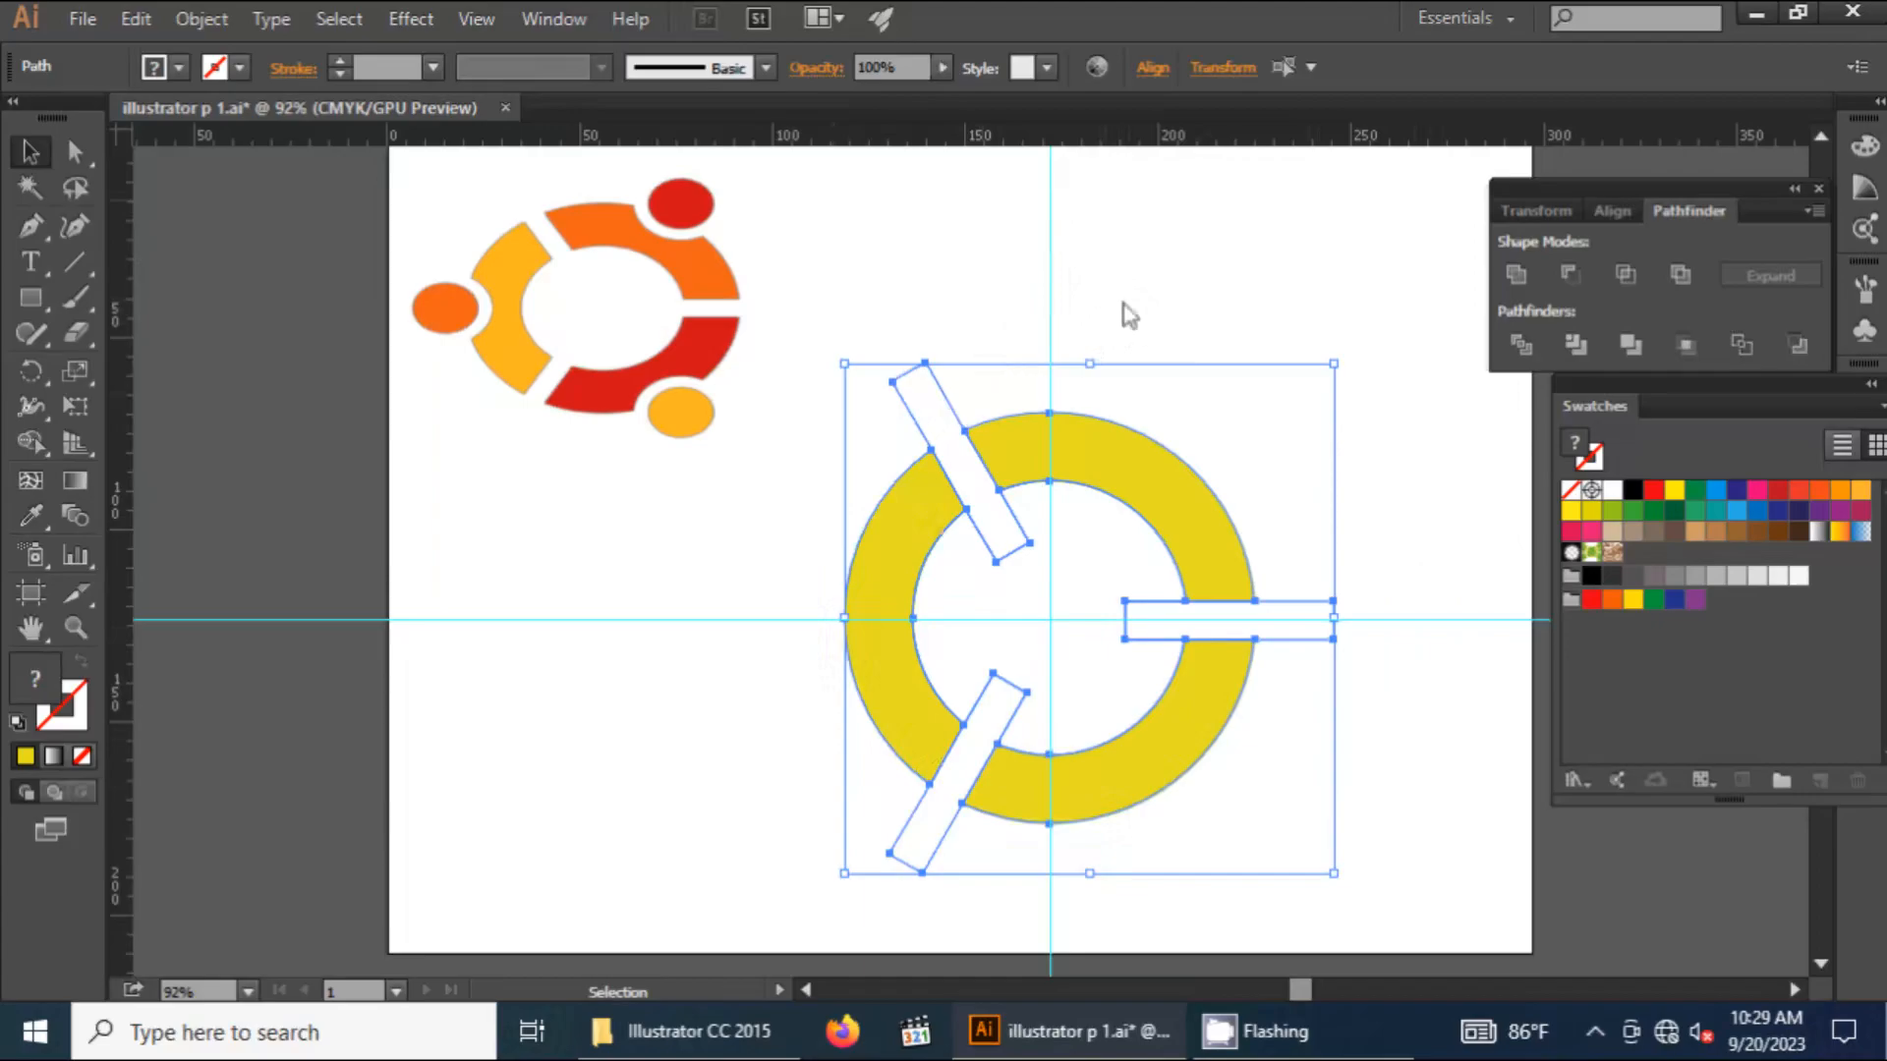
{"action": "left_click", "coordinate": [1241, 279]}
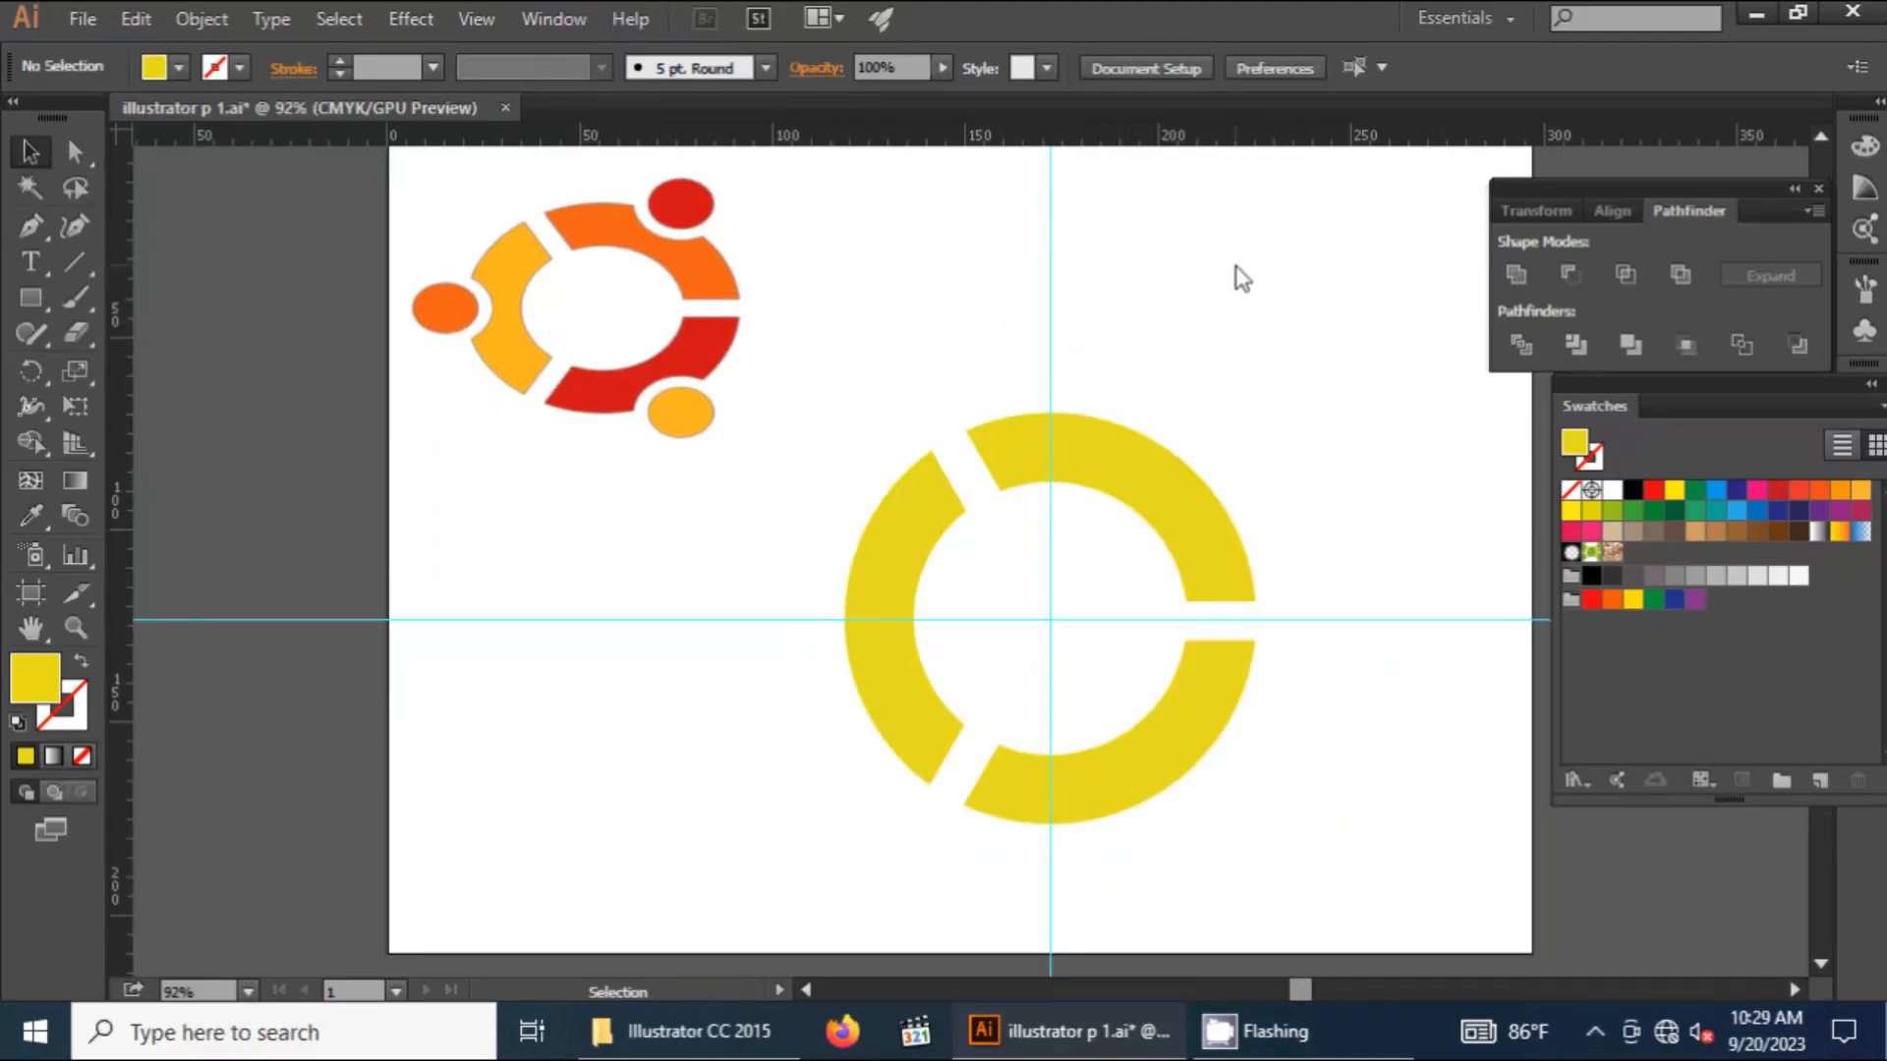
{"action": "left_click_drag", "start_coordinate": [993, 446], "coordinate": [972, 472]}
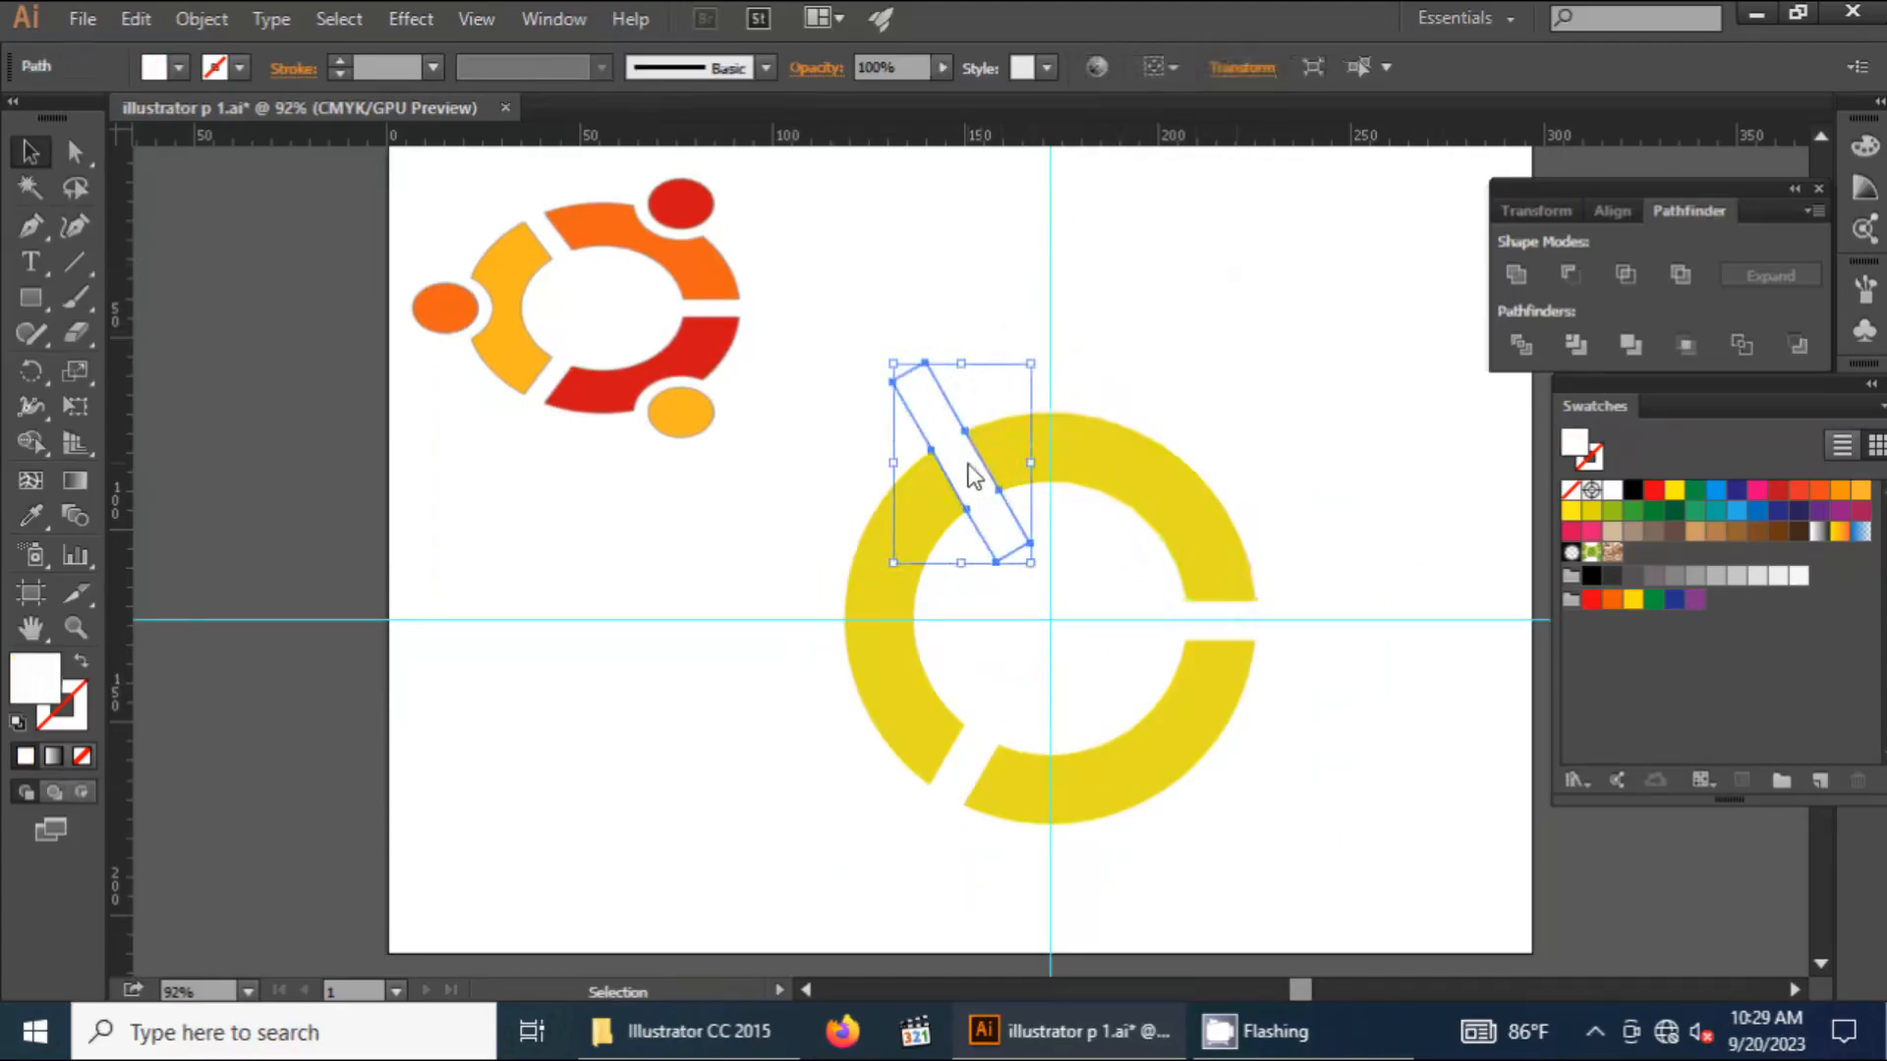
{"action": "key", "text": "Delete"}
{"action": "left_click", "coordinate": [1217, 634]}
{"action": "key", "text": "Delete"}
{"action": "left_click_drag", "start_coordinate": [1128, 720], "coordinate": [968, 779]}
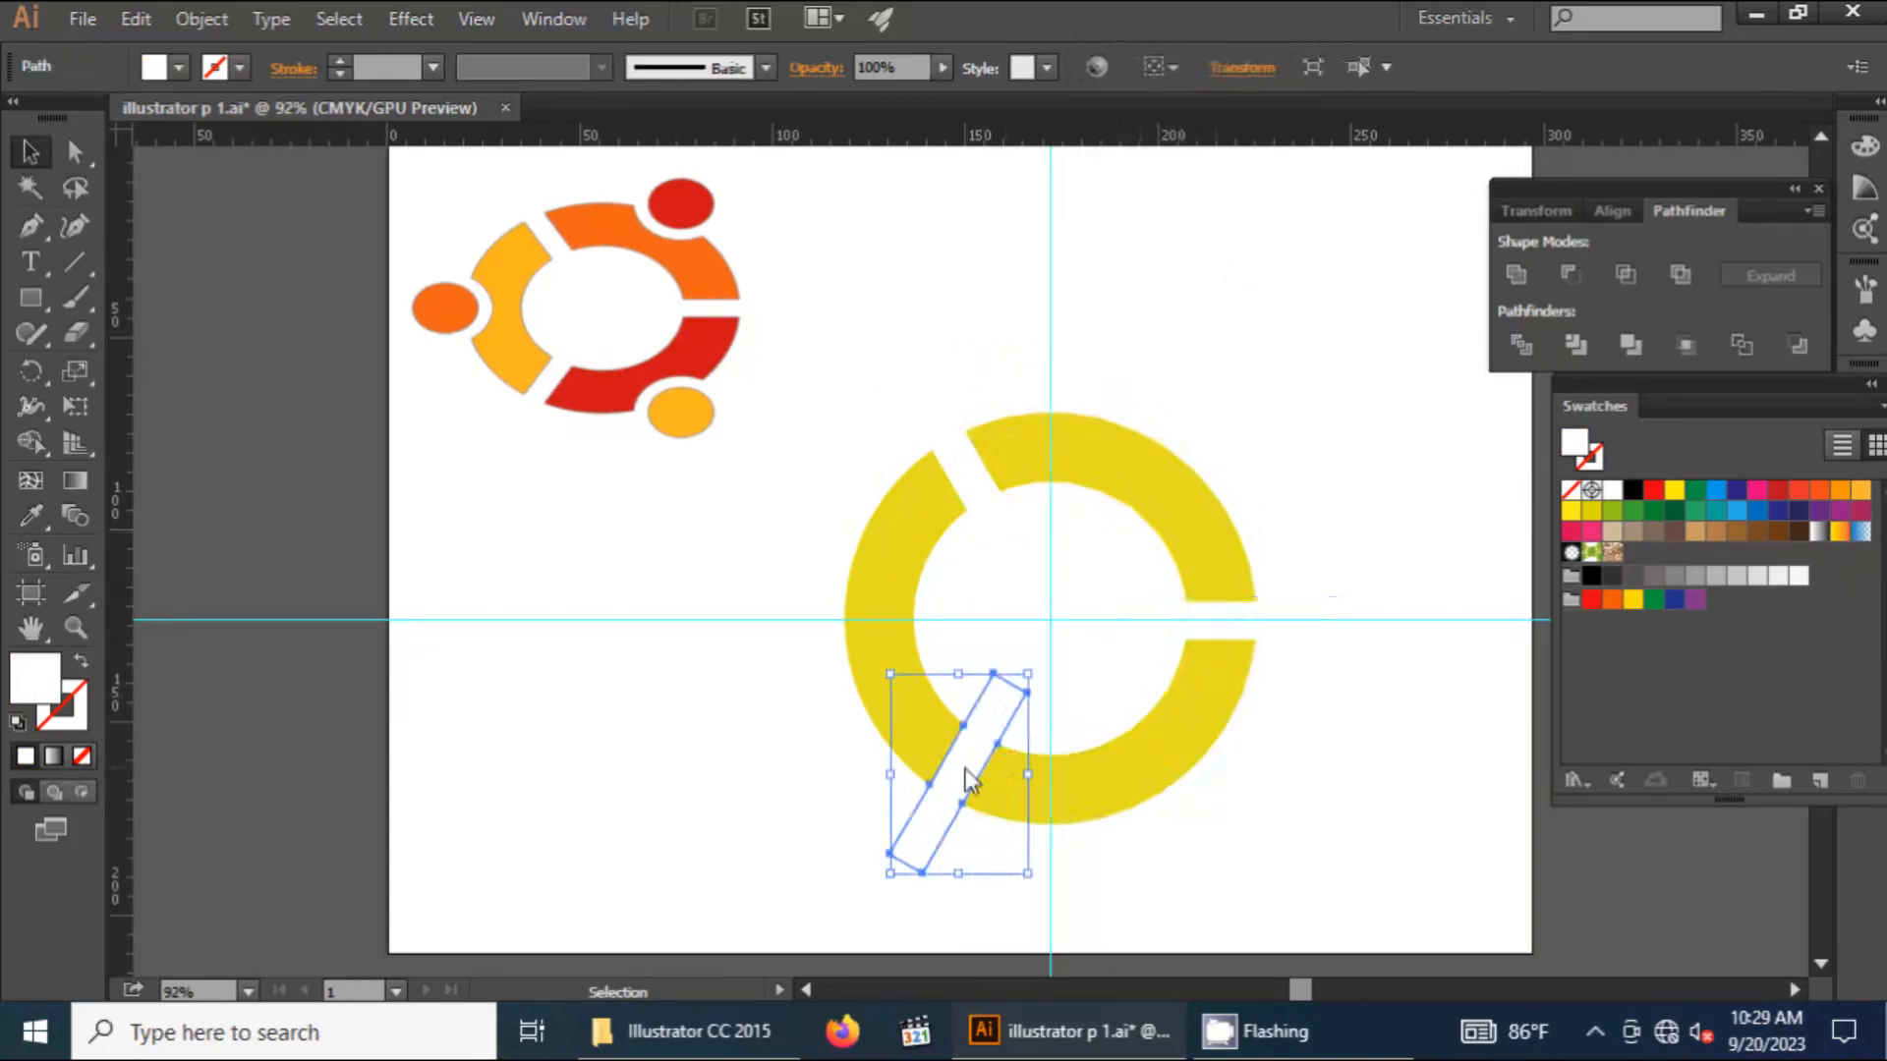
{"action": "key", "text": "Delete"}
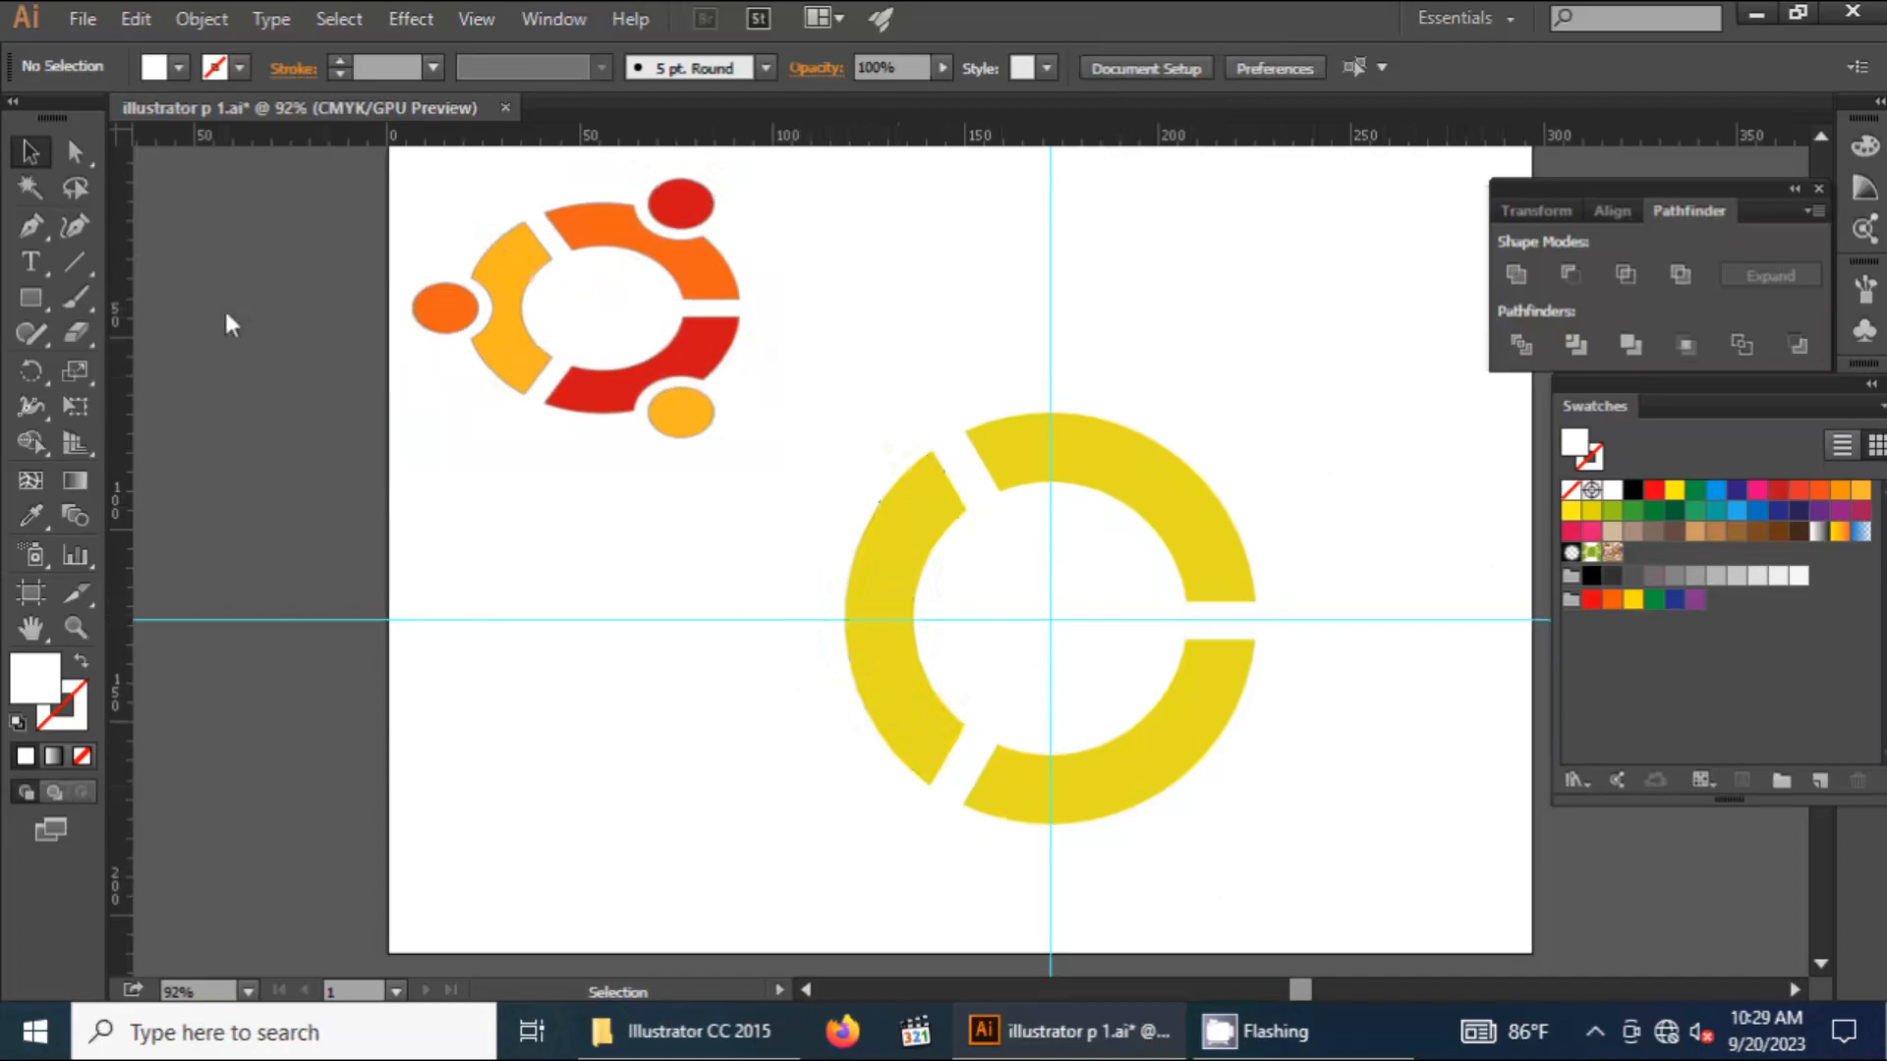
Draw a white circle about 17.4 mm across, centred where the ring's left outer edge meets the horizontal guide
{"action": "left_click", "coordinate": [22, 291]}
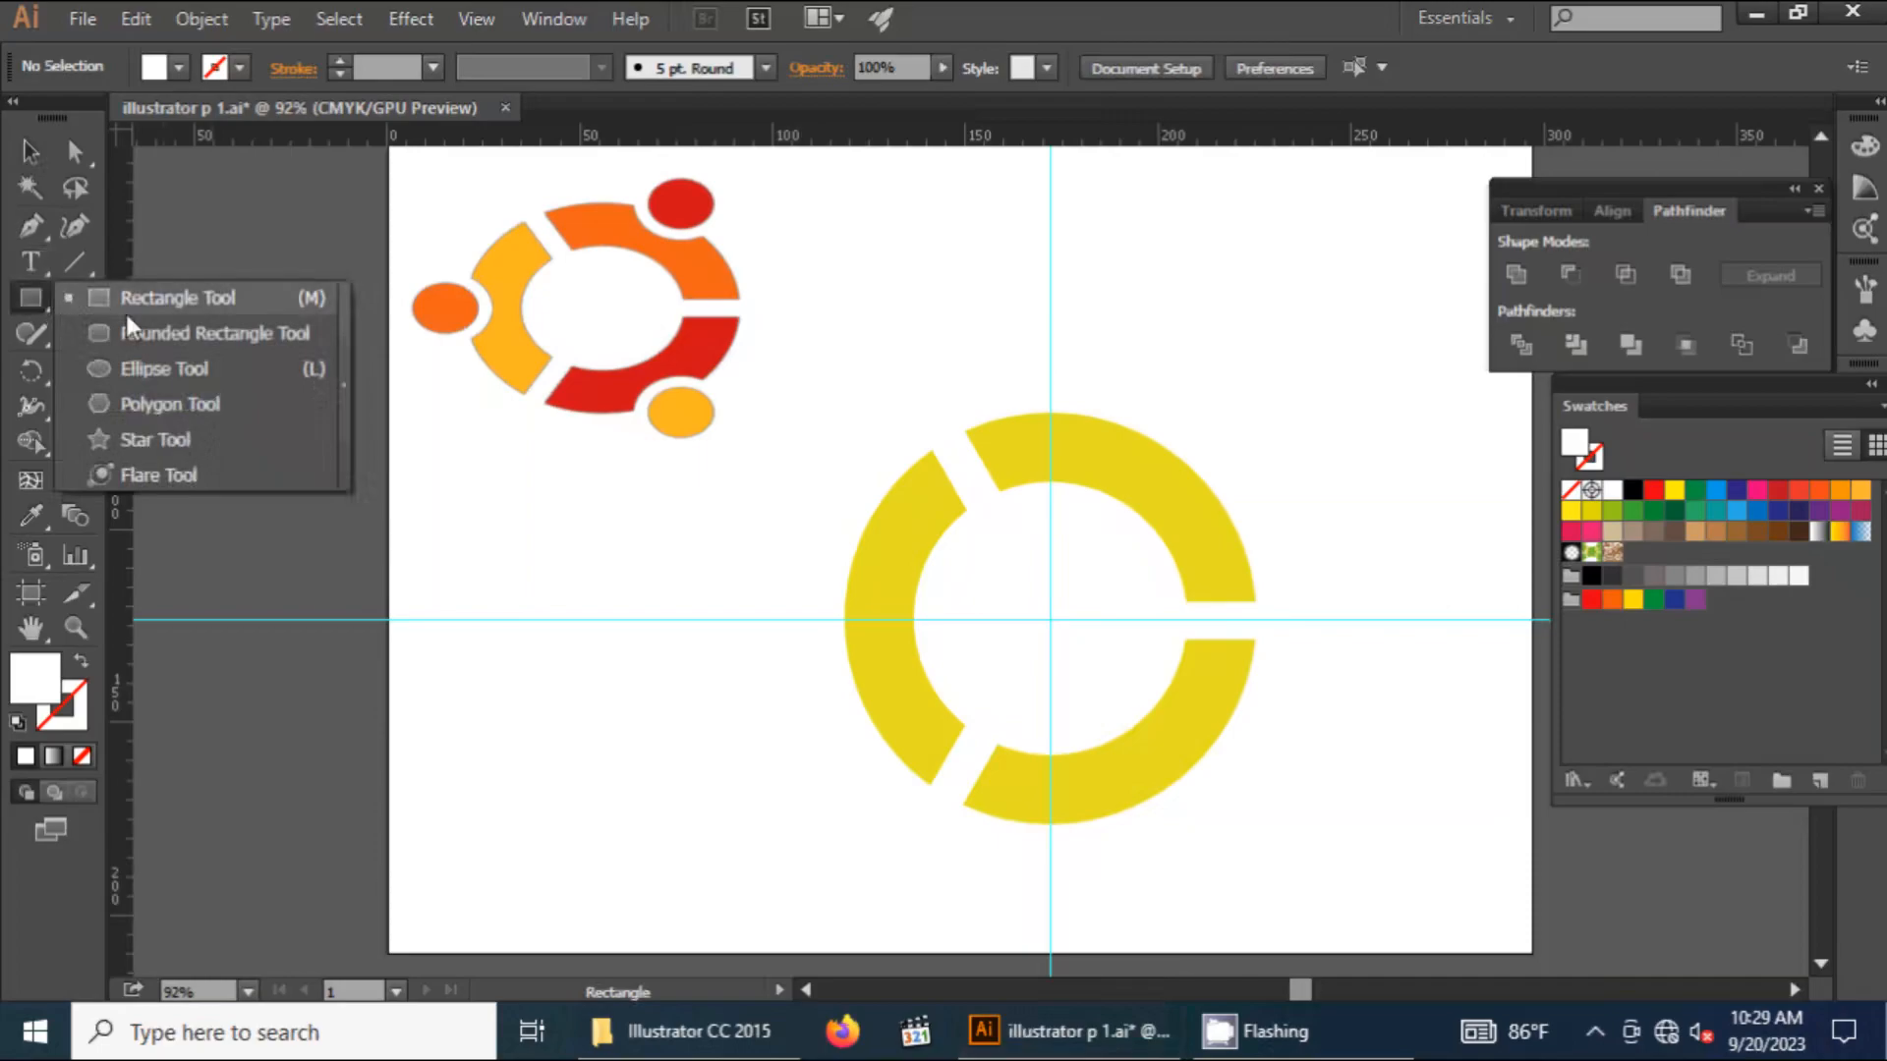
{"action": "left_click", "coordinate": [175, 370]}
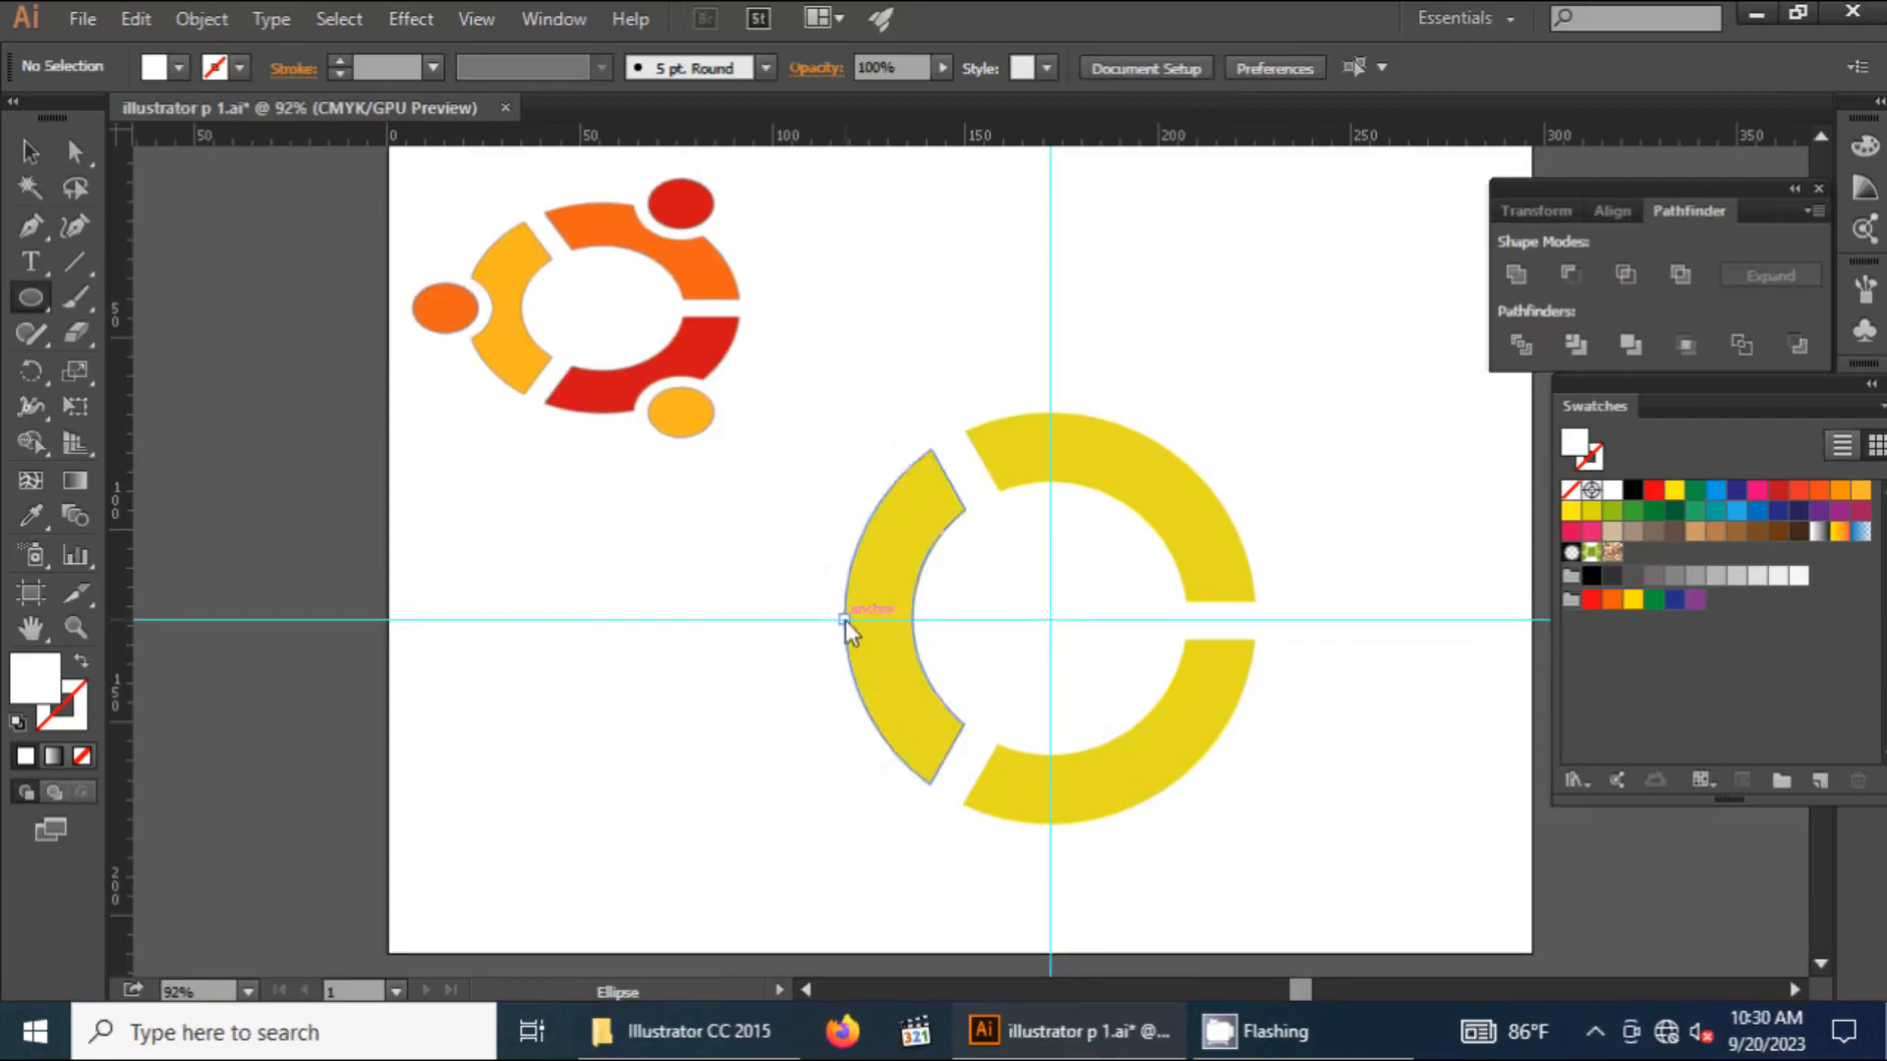
{"action": "left_click_drag", "start_coordinate": [845, 621], "coordinate": [878, 629]}
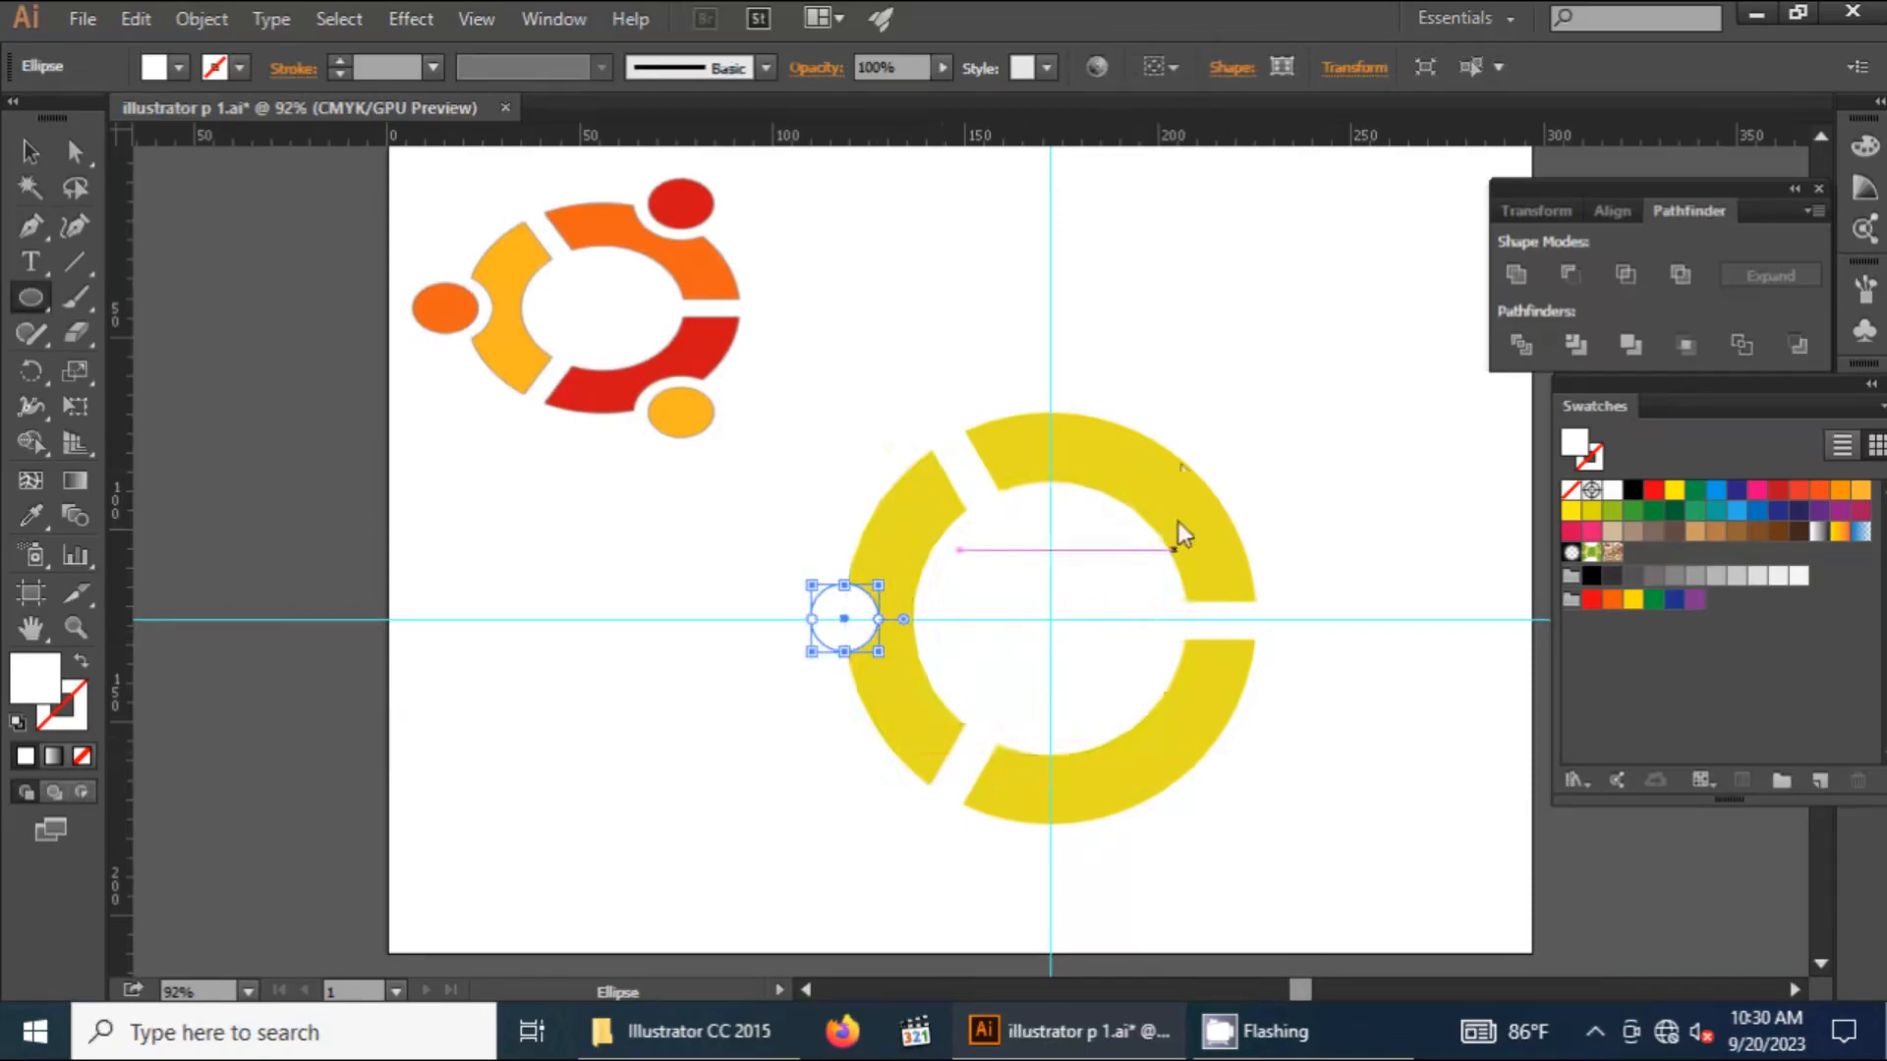
Copy the circle rotated by 120° about the guide intersection, and repeat the transformation once for a third circle
{"action": "left_click", "coordinate": [32, 372]}
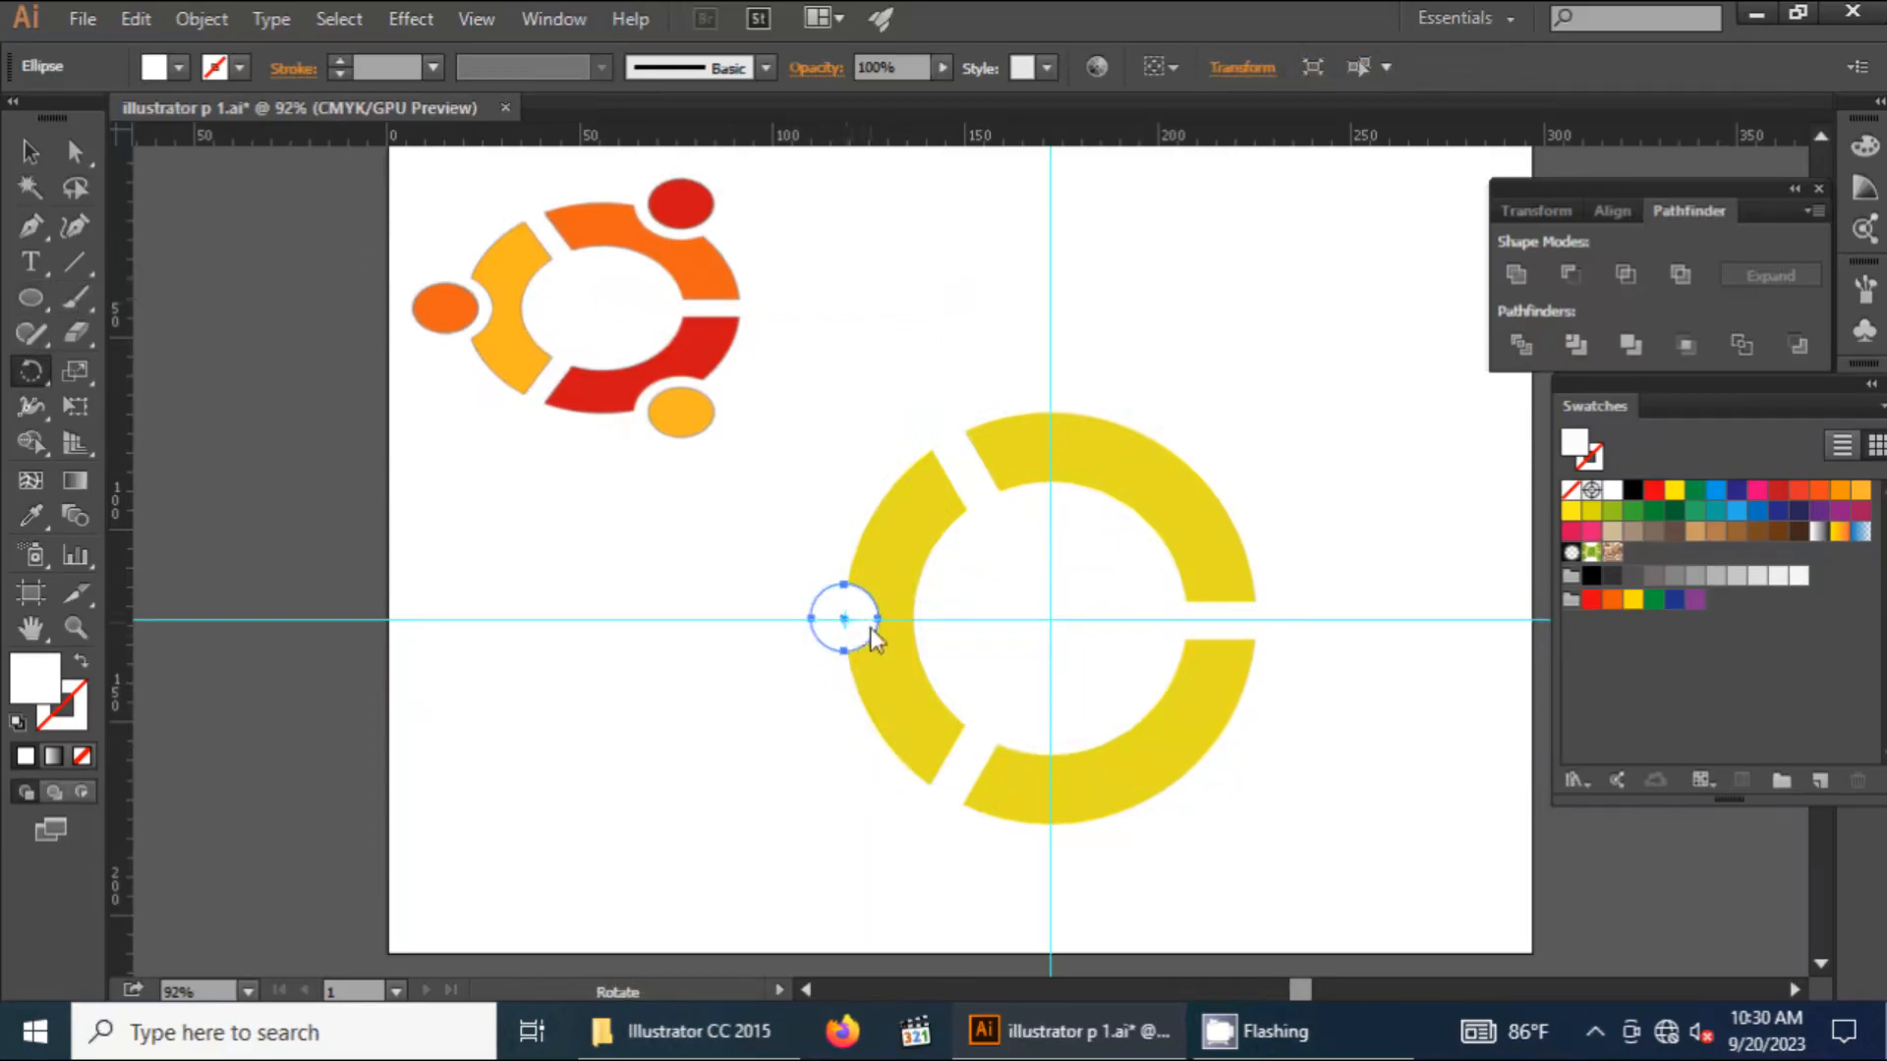
{"action": "left_click", "coordinate": [1049, 620], "text": "alt"}
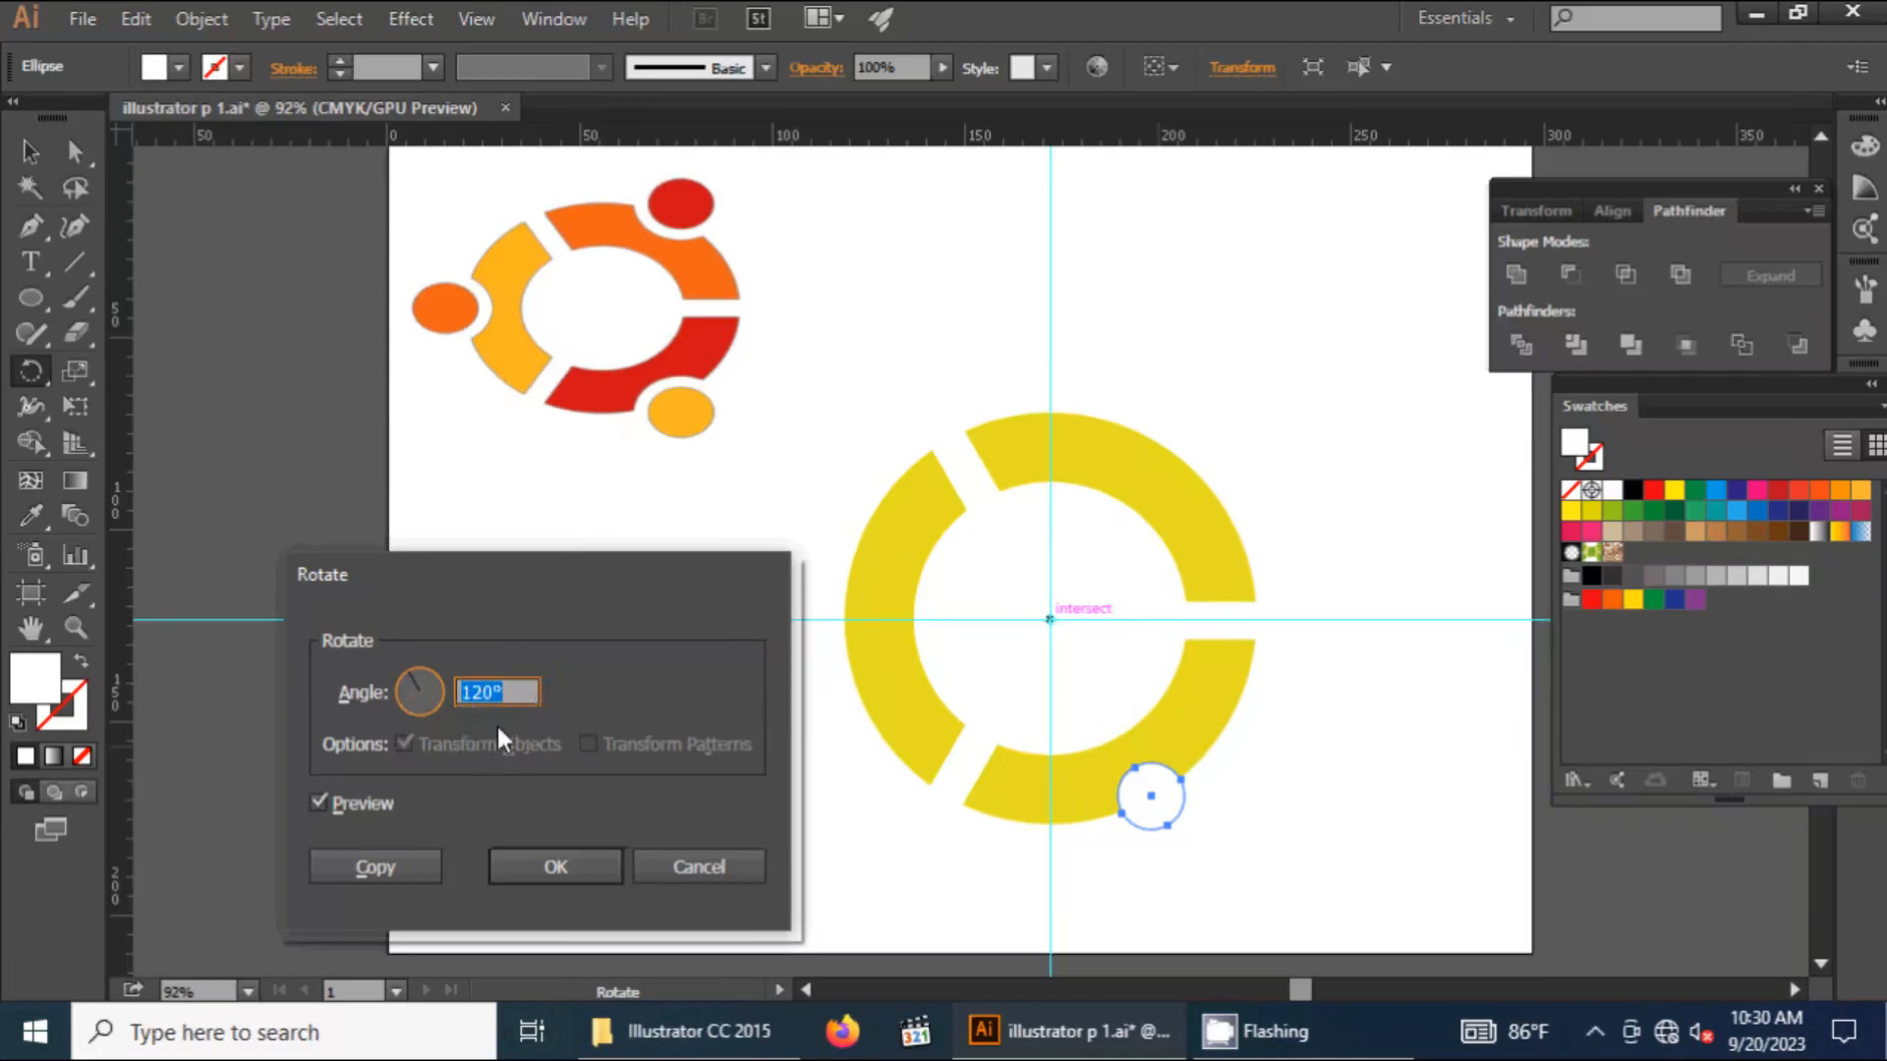
{"action": "left_click", "coordinate": [392, 863]}
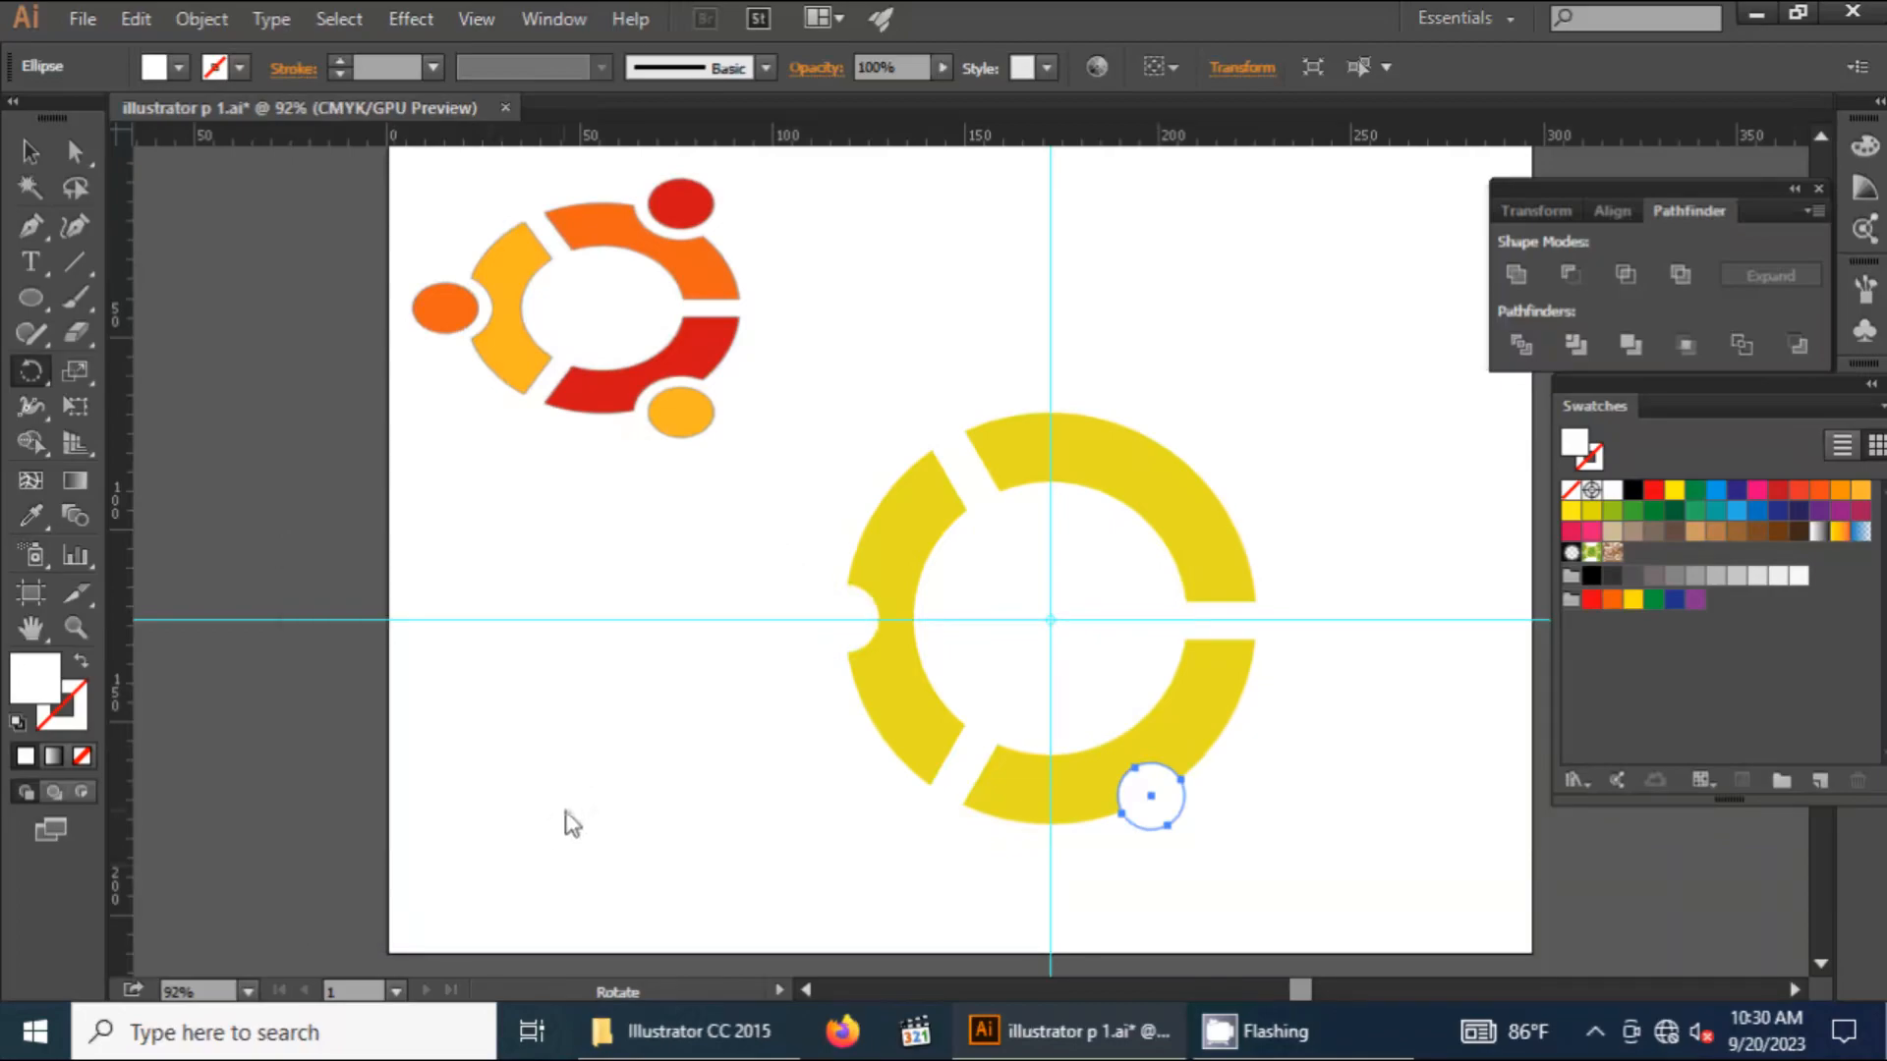
{"action": "key", "text": "v"}
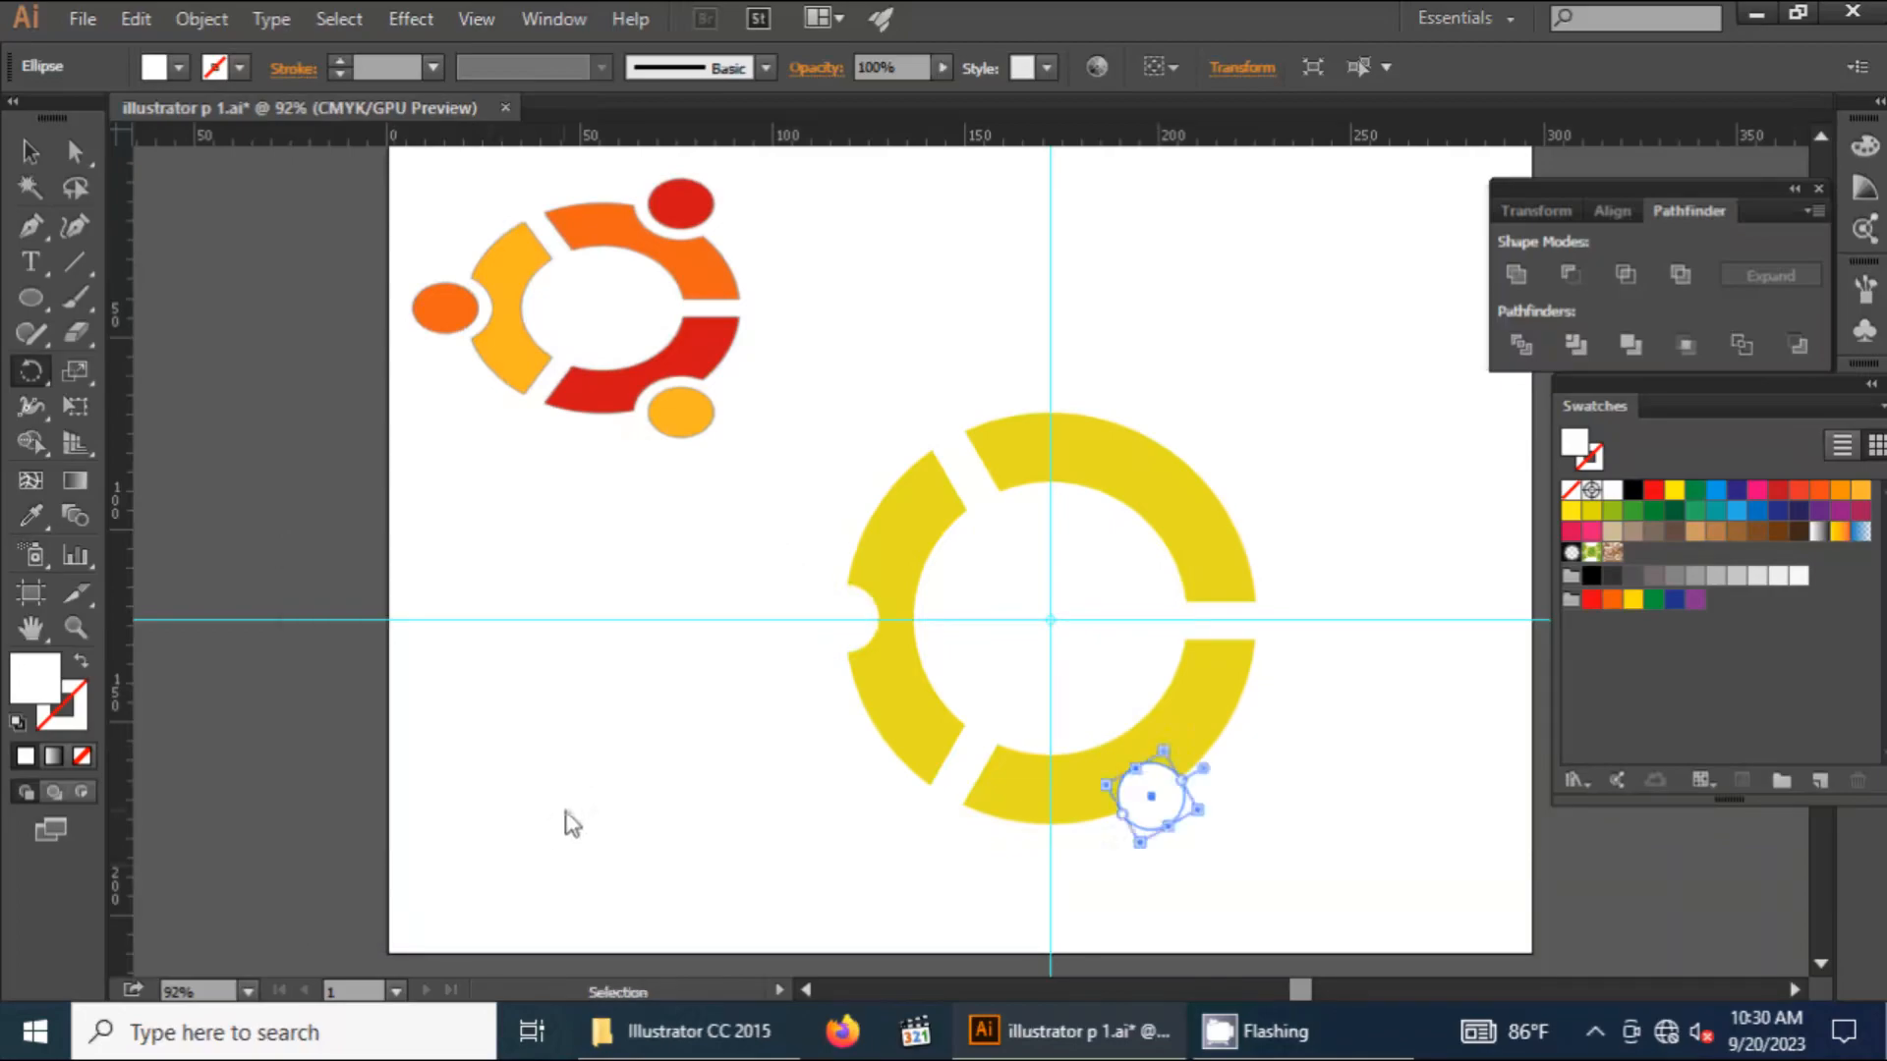
{"action": "key", "text": "ctrl+d"}
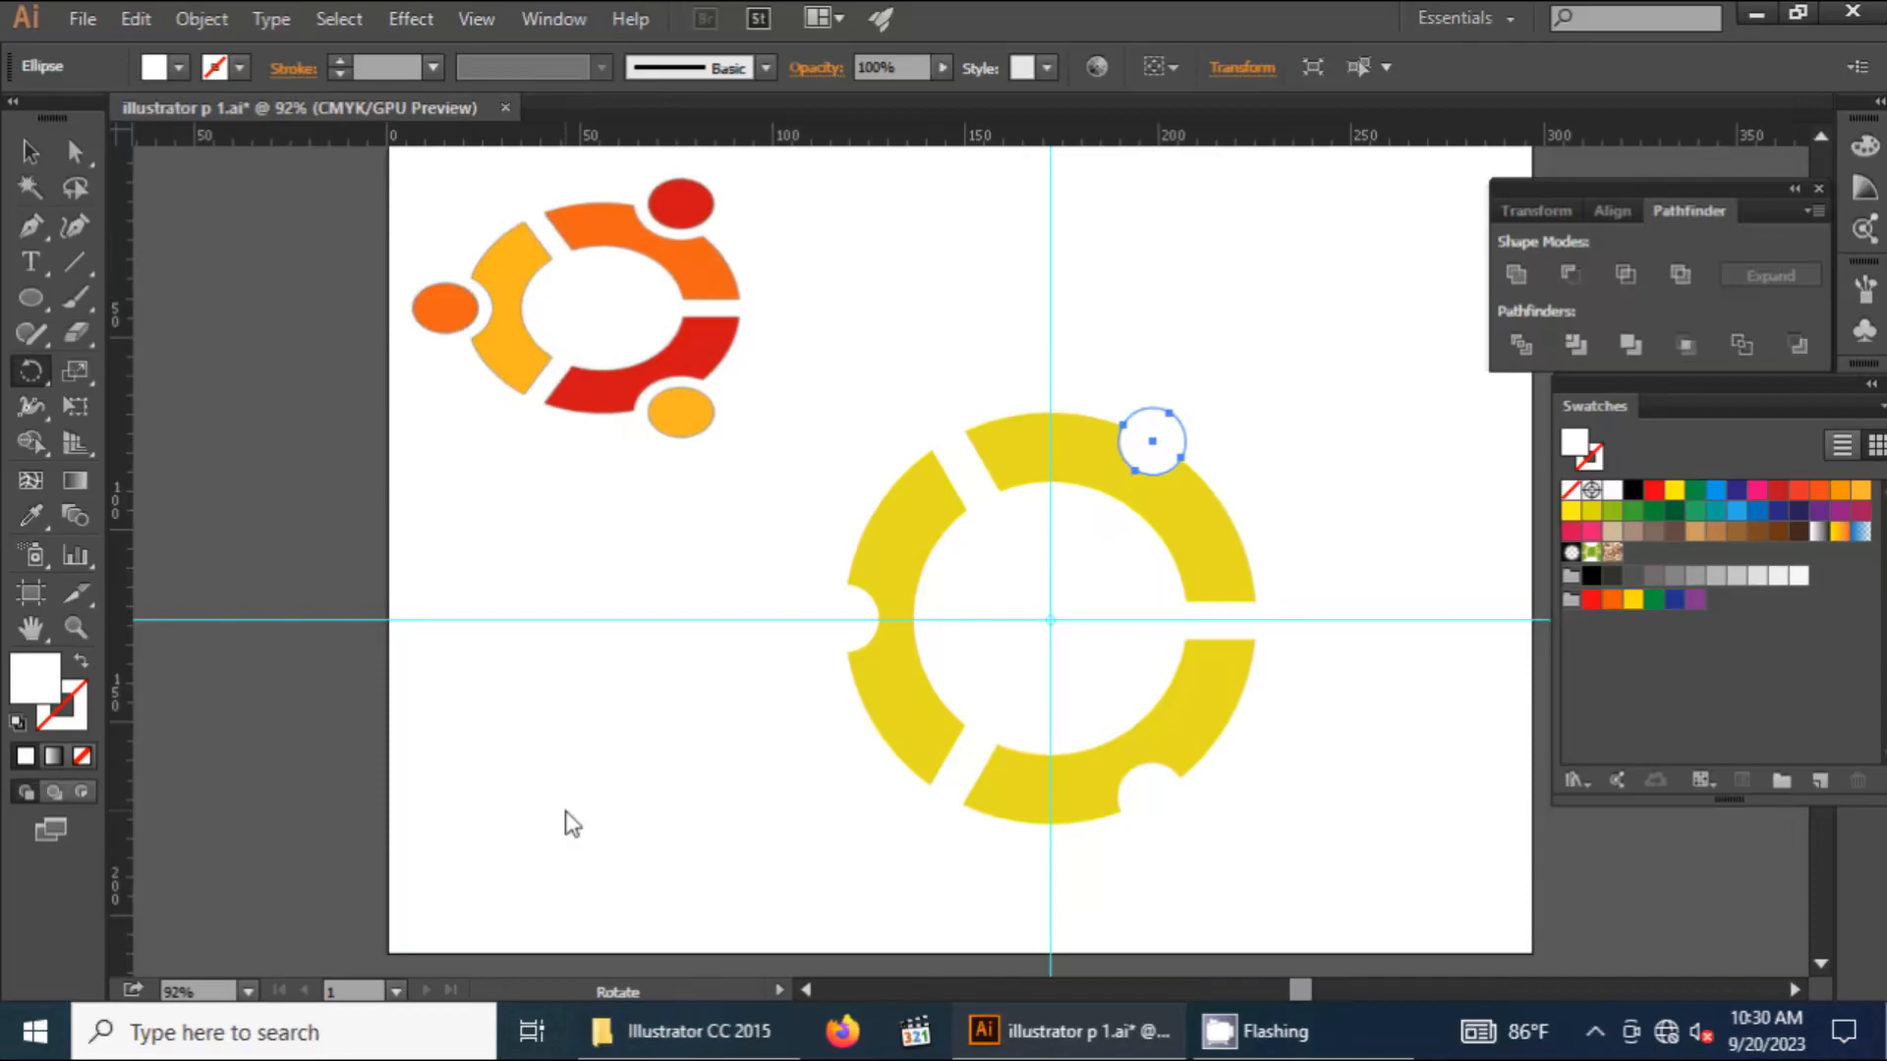
{"action": "key", "text": "v"}
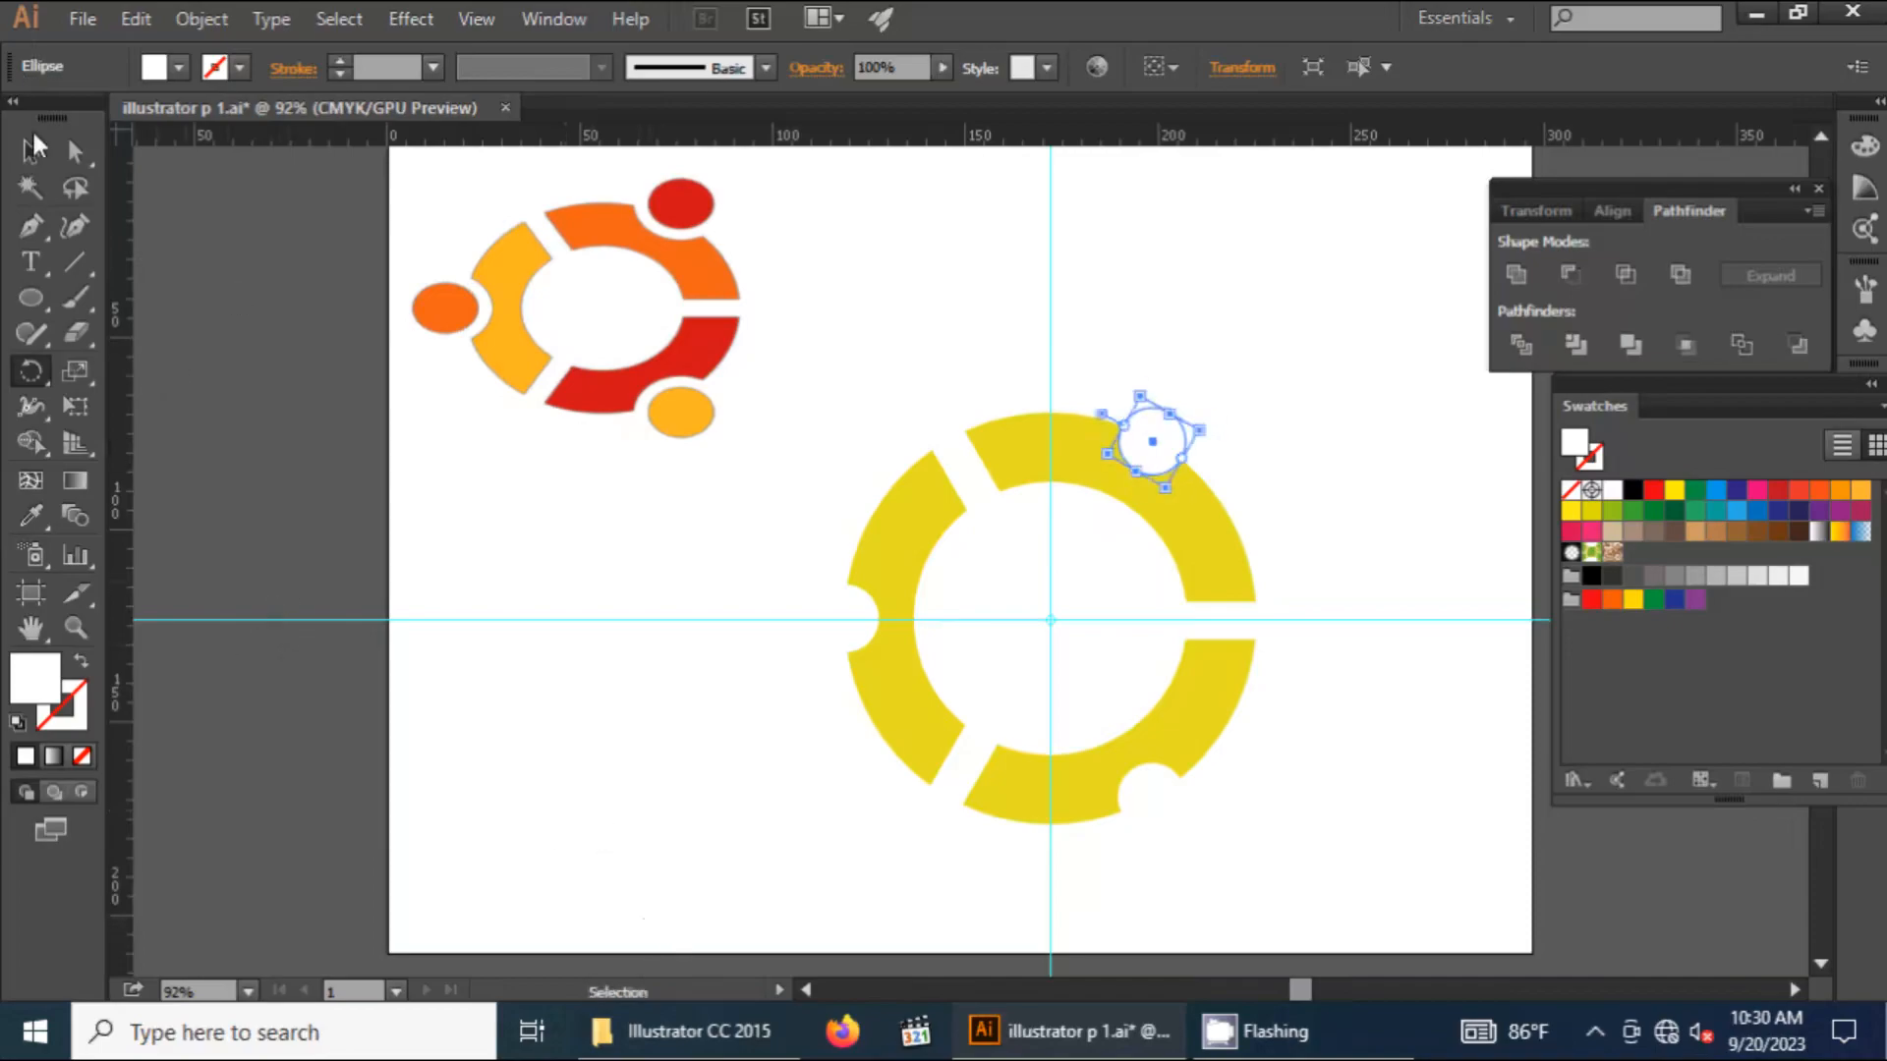
Copy the white circle on the ring's left side to the clipboard
{"action": "left_click", "coordinate": [848, 618]}
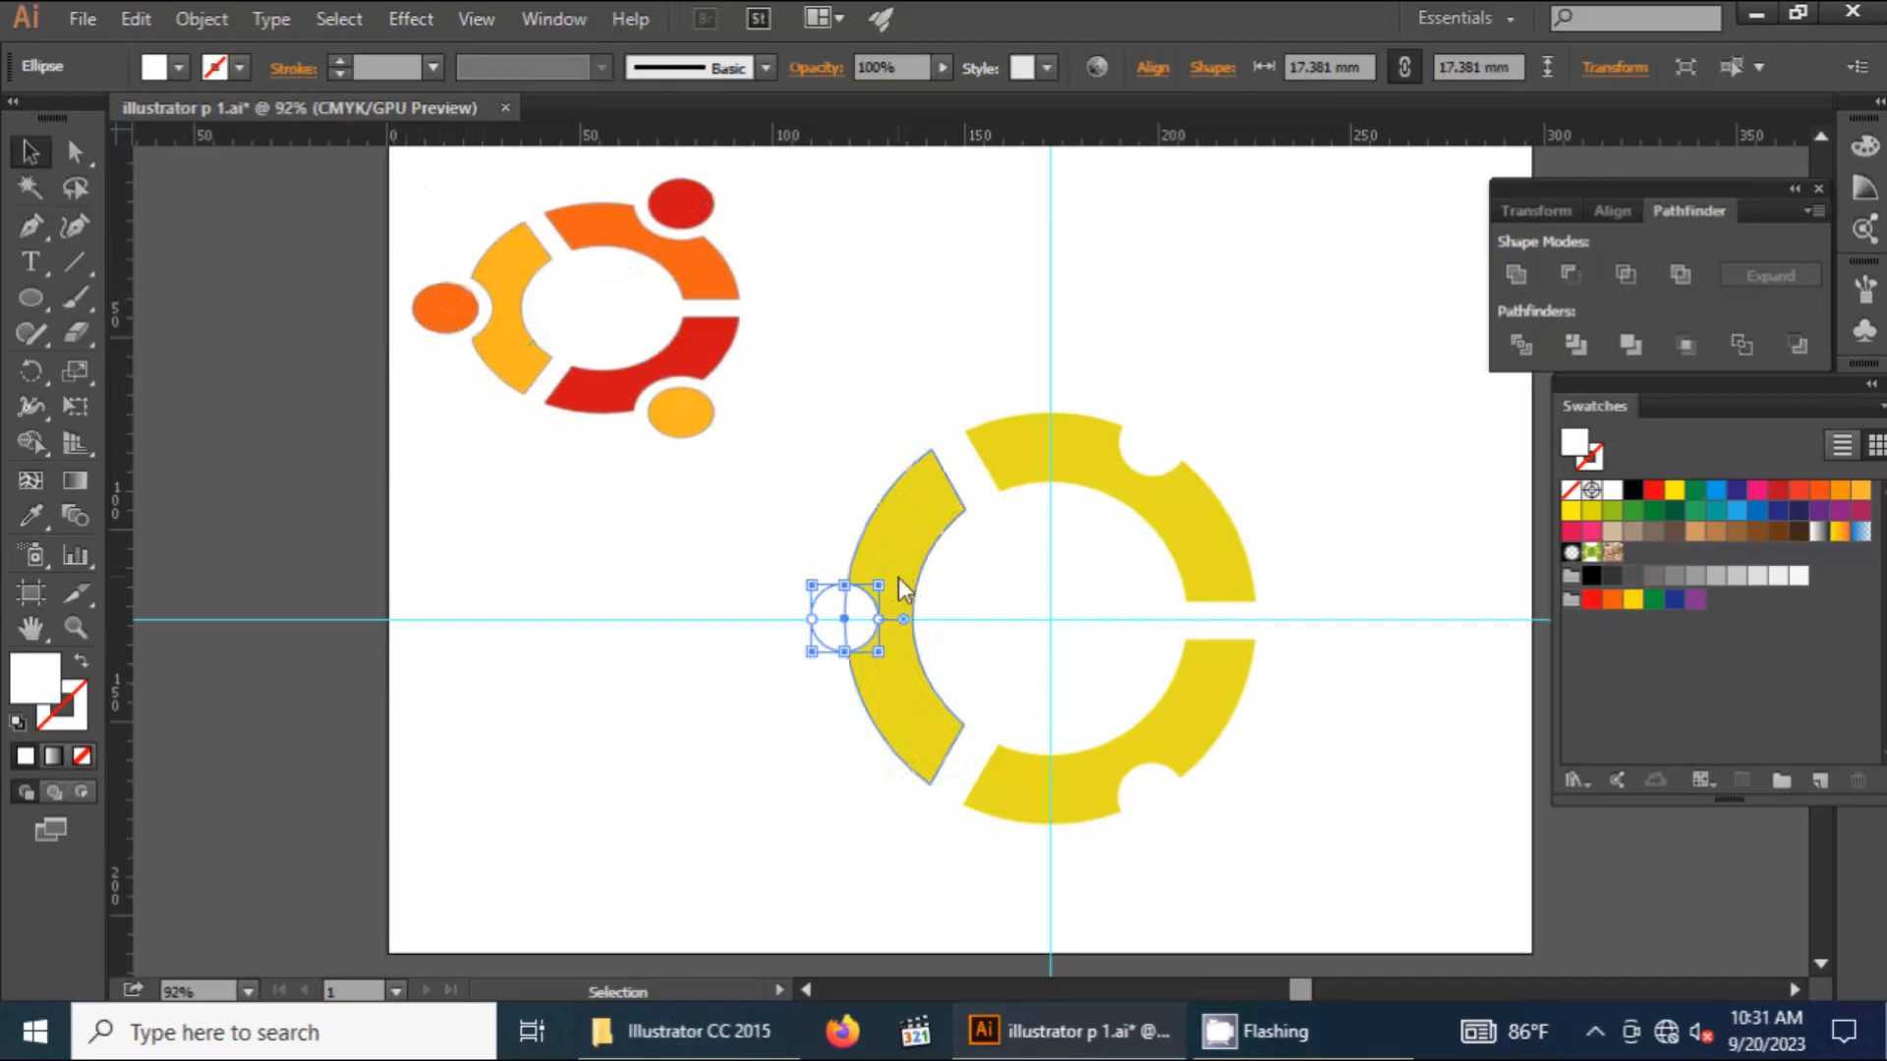
{"action": "key", "text": "a"}
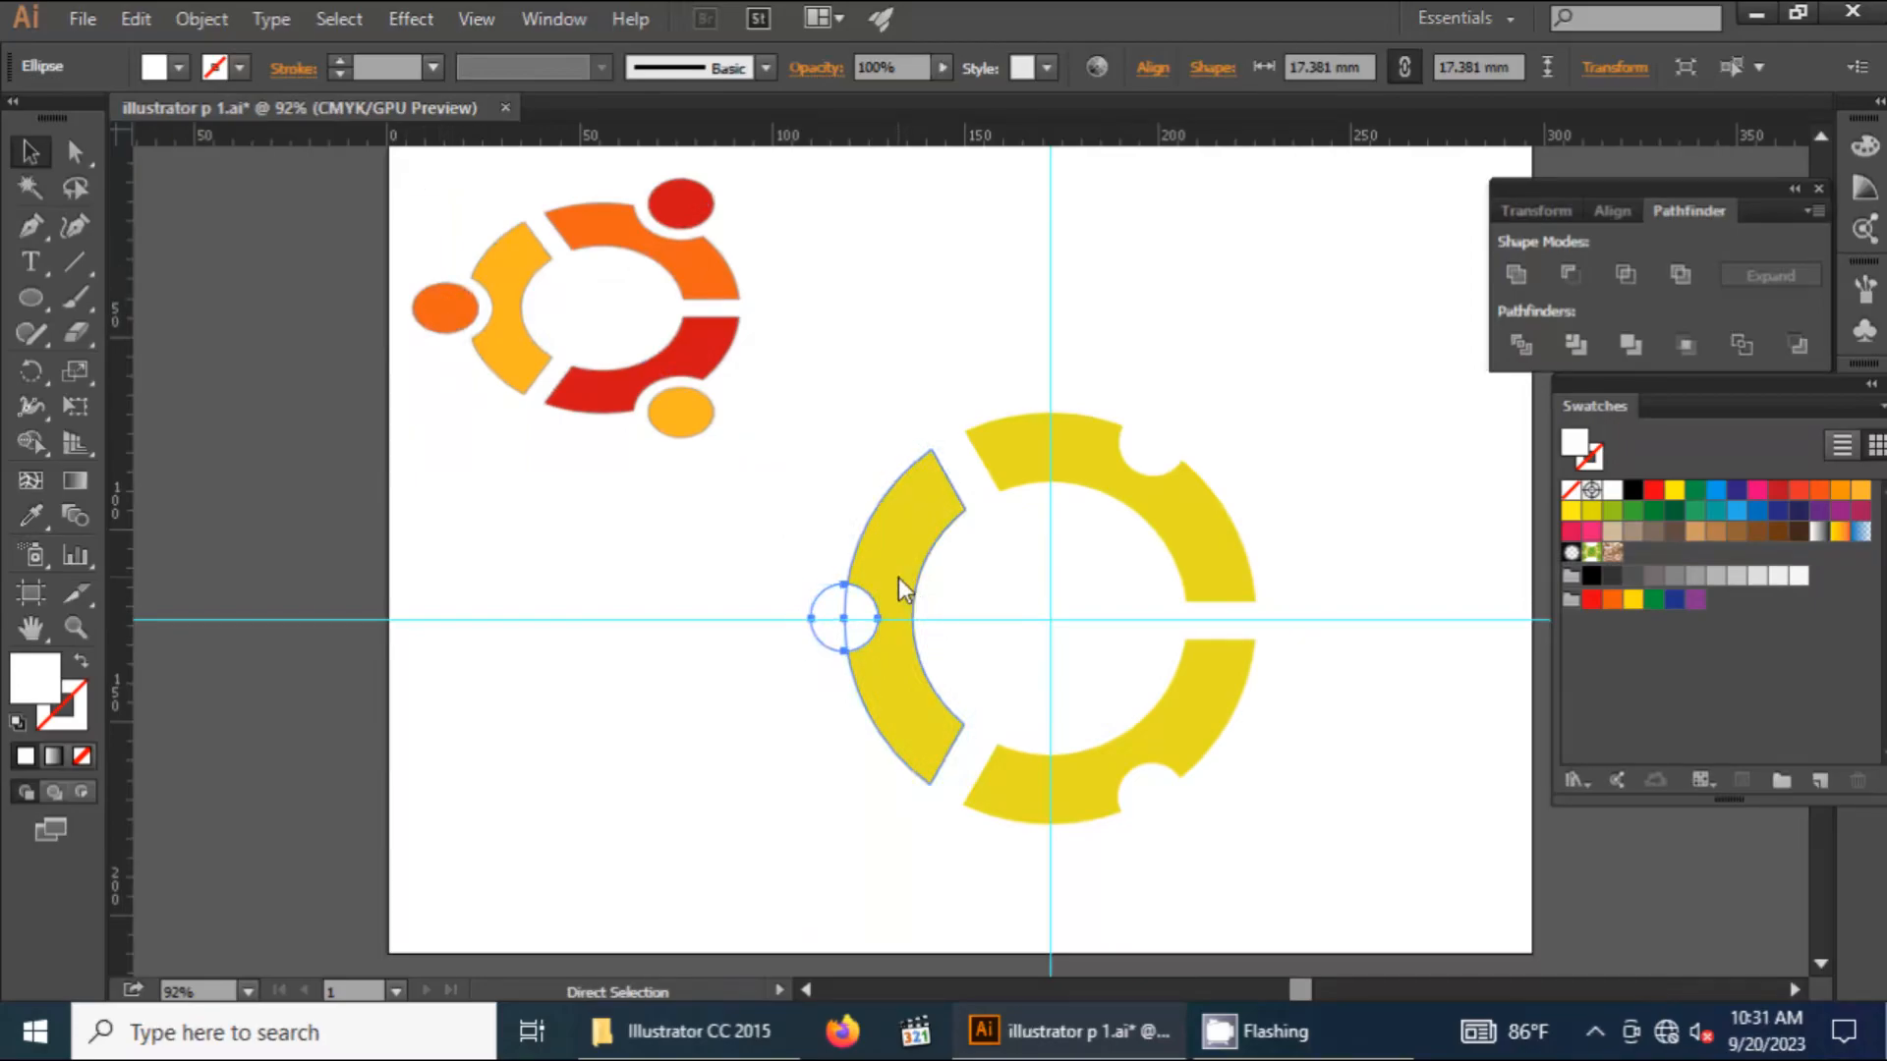
{"action": "key", "text": "v"}
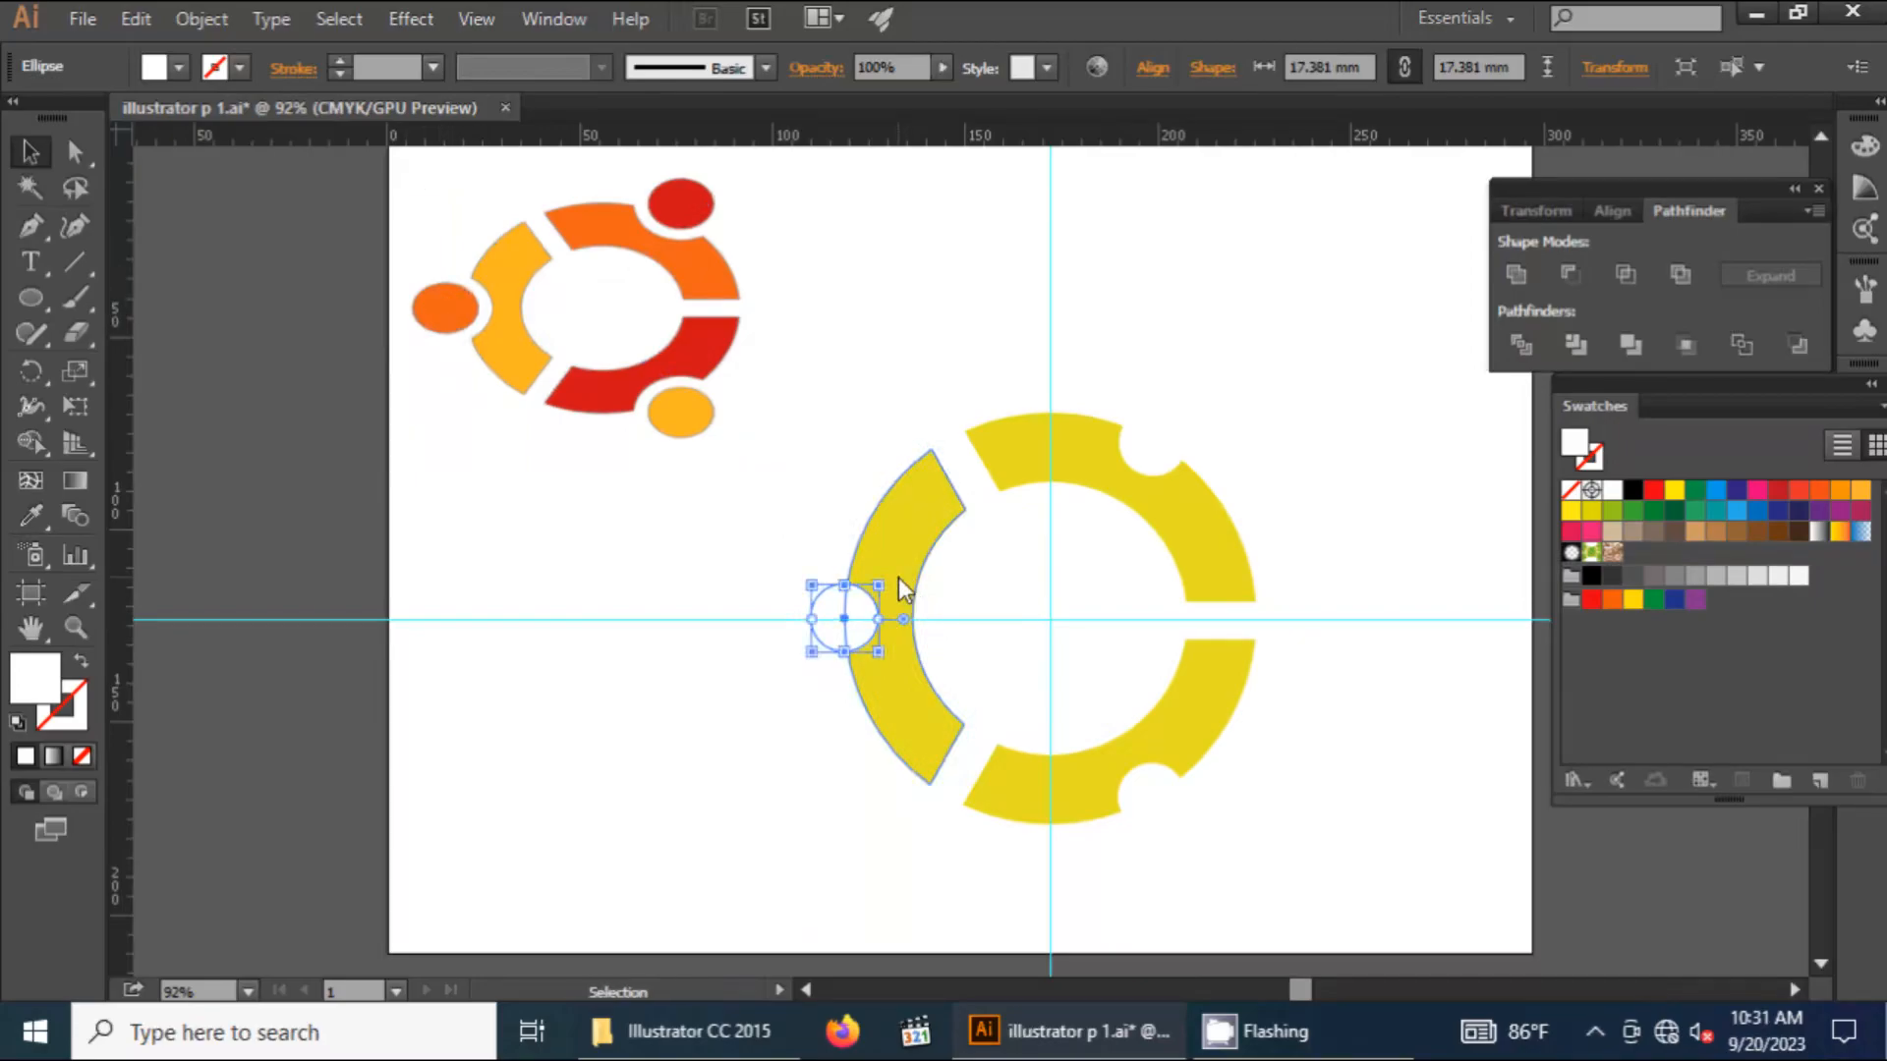
{"action": "left_click", "coordinate": [136, 25]}
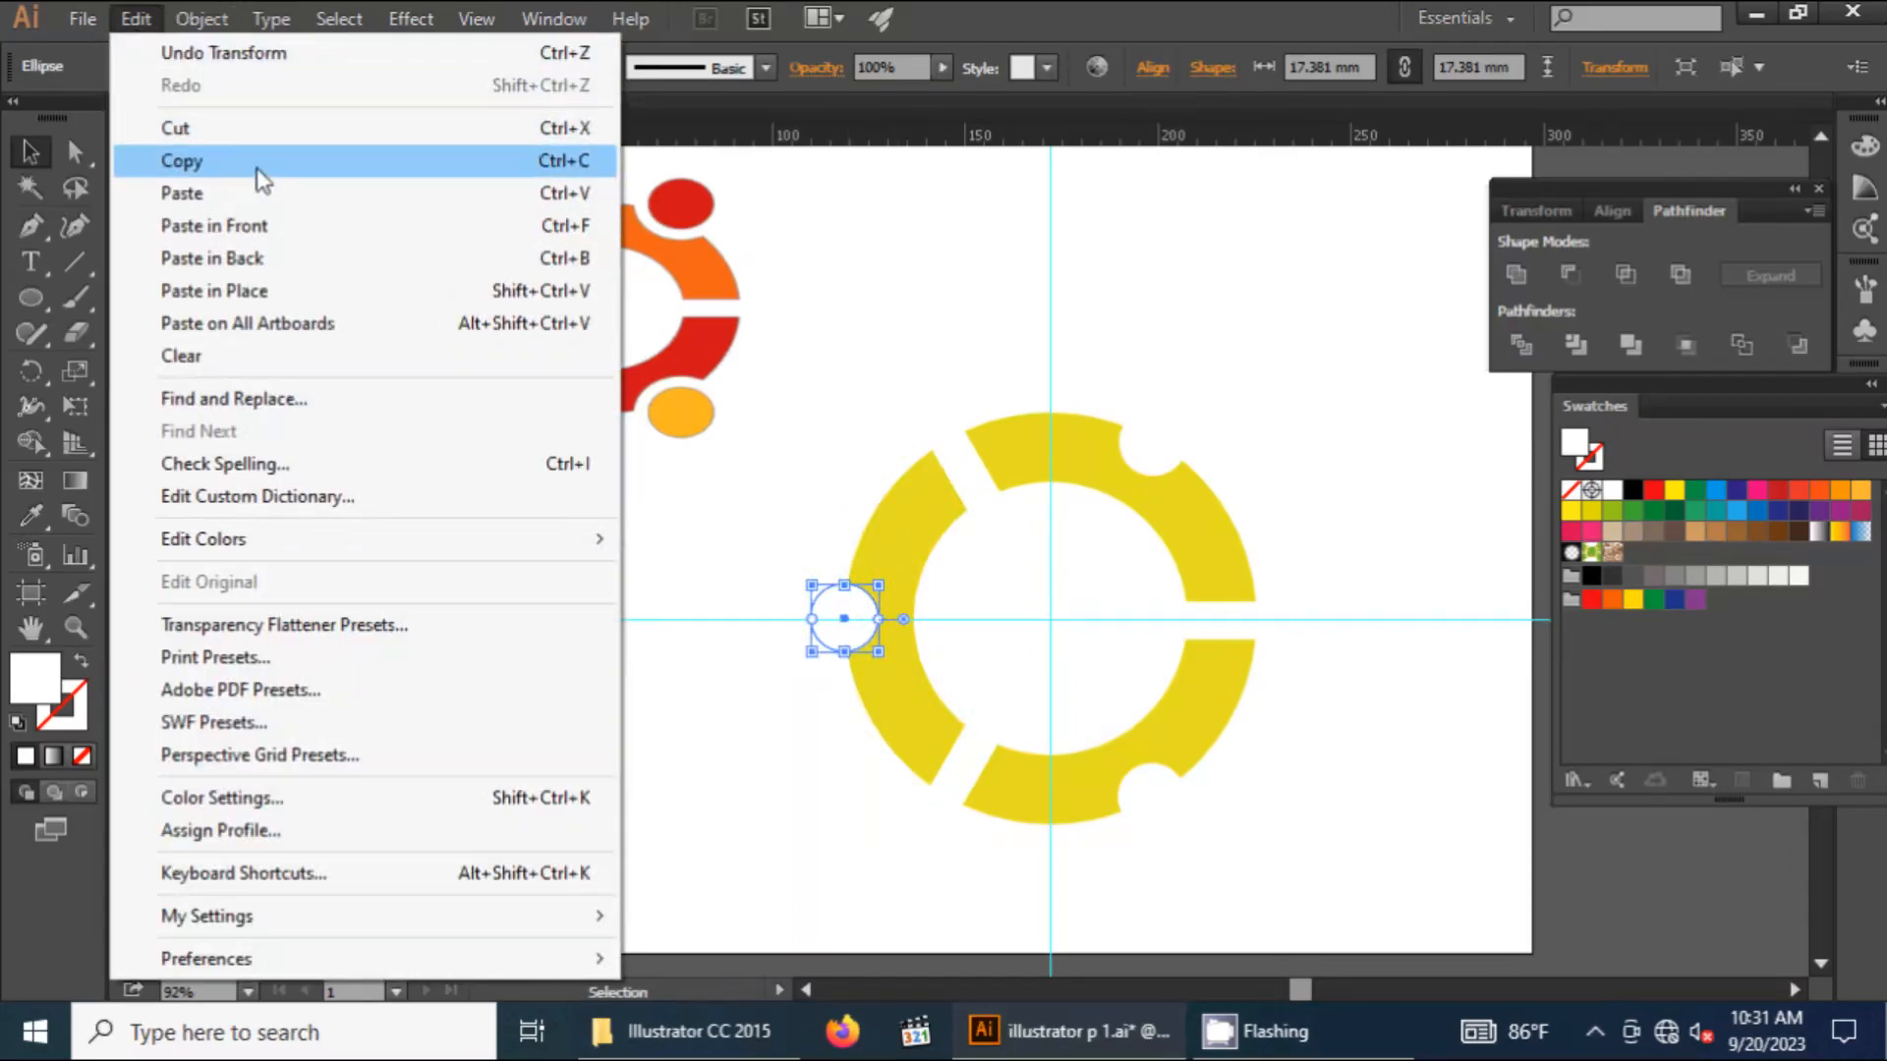
{"action": "left_click", "coordinate": [283, 161]}
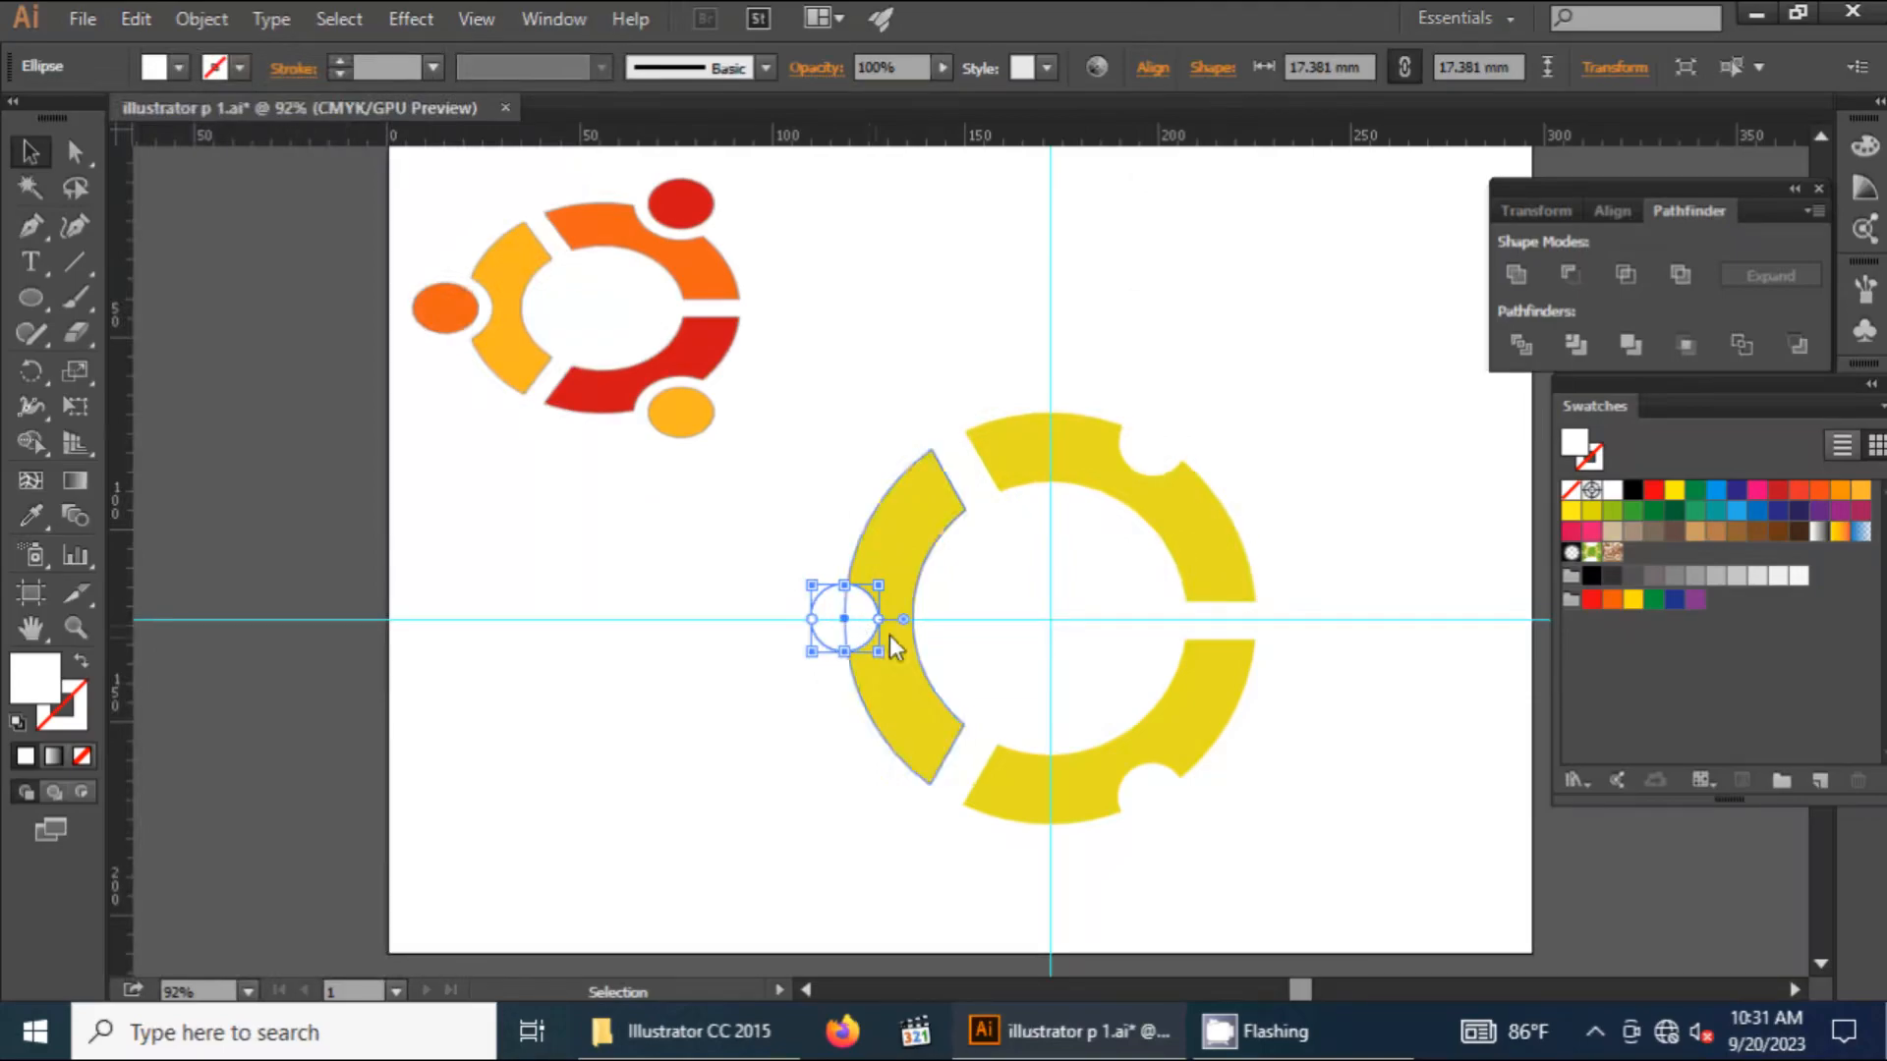
Select all three white circles with the three yellow ring segments and apply the Pathfinder Trim operation to them
{"action": "left_click", "coordinate": [1146, 792], "text": "shift"}
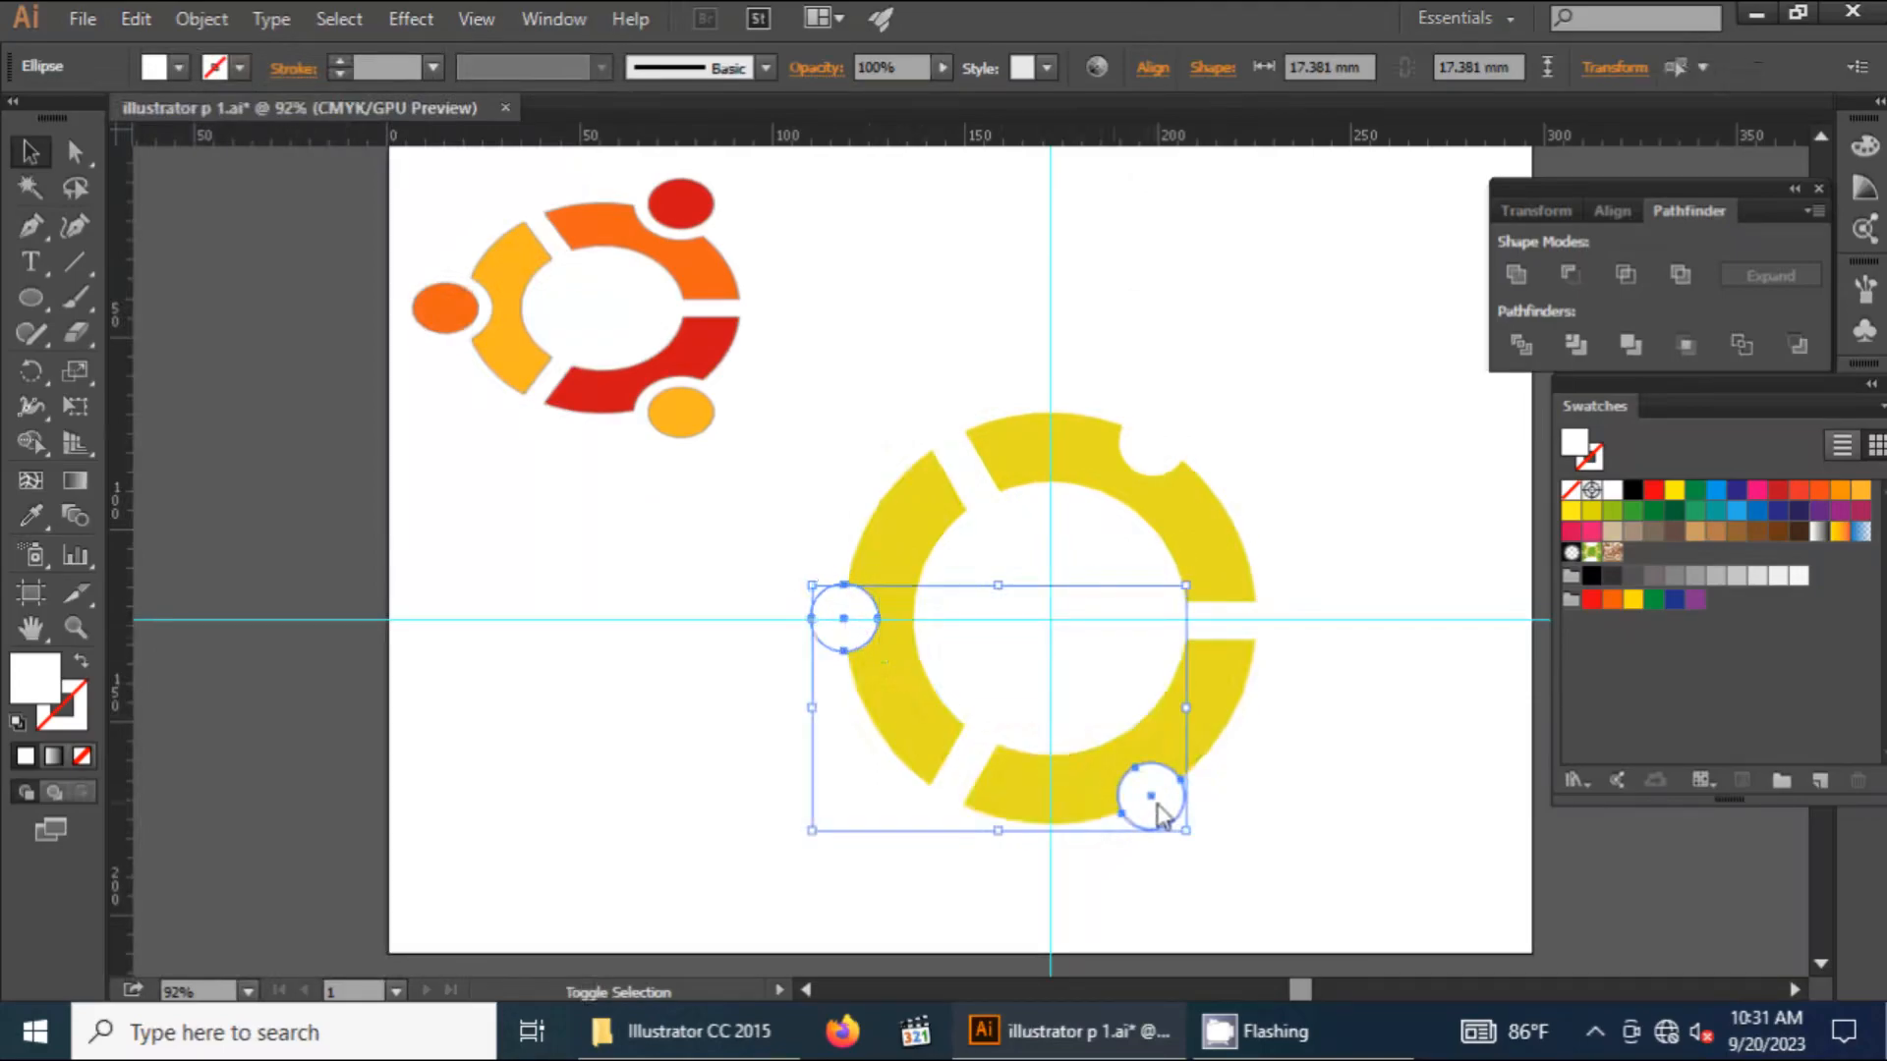
{"action": "left_click", "coordinate": [1172, 455], "text": "shift"}
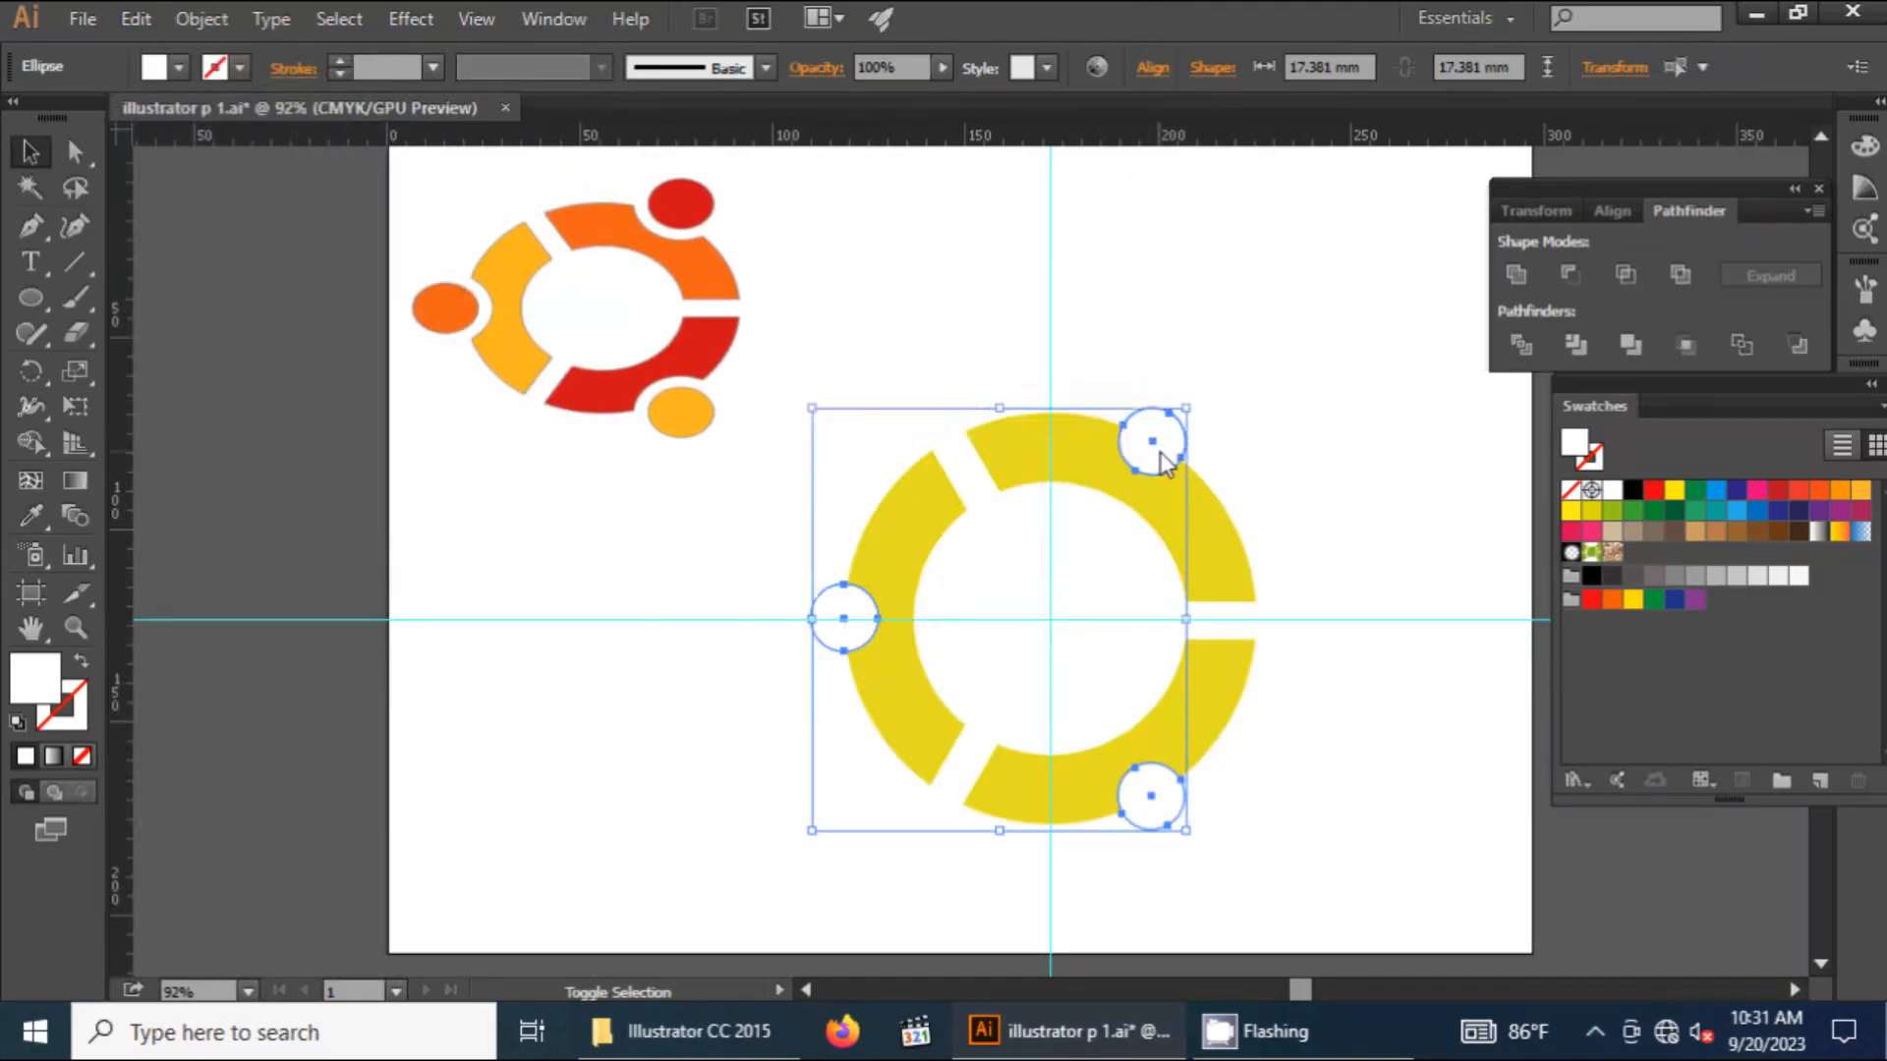
{"action": "left_click", "coordinate": [1202, 544], "text": "shift"}
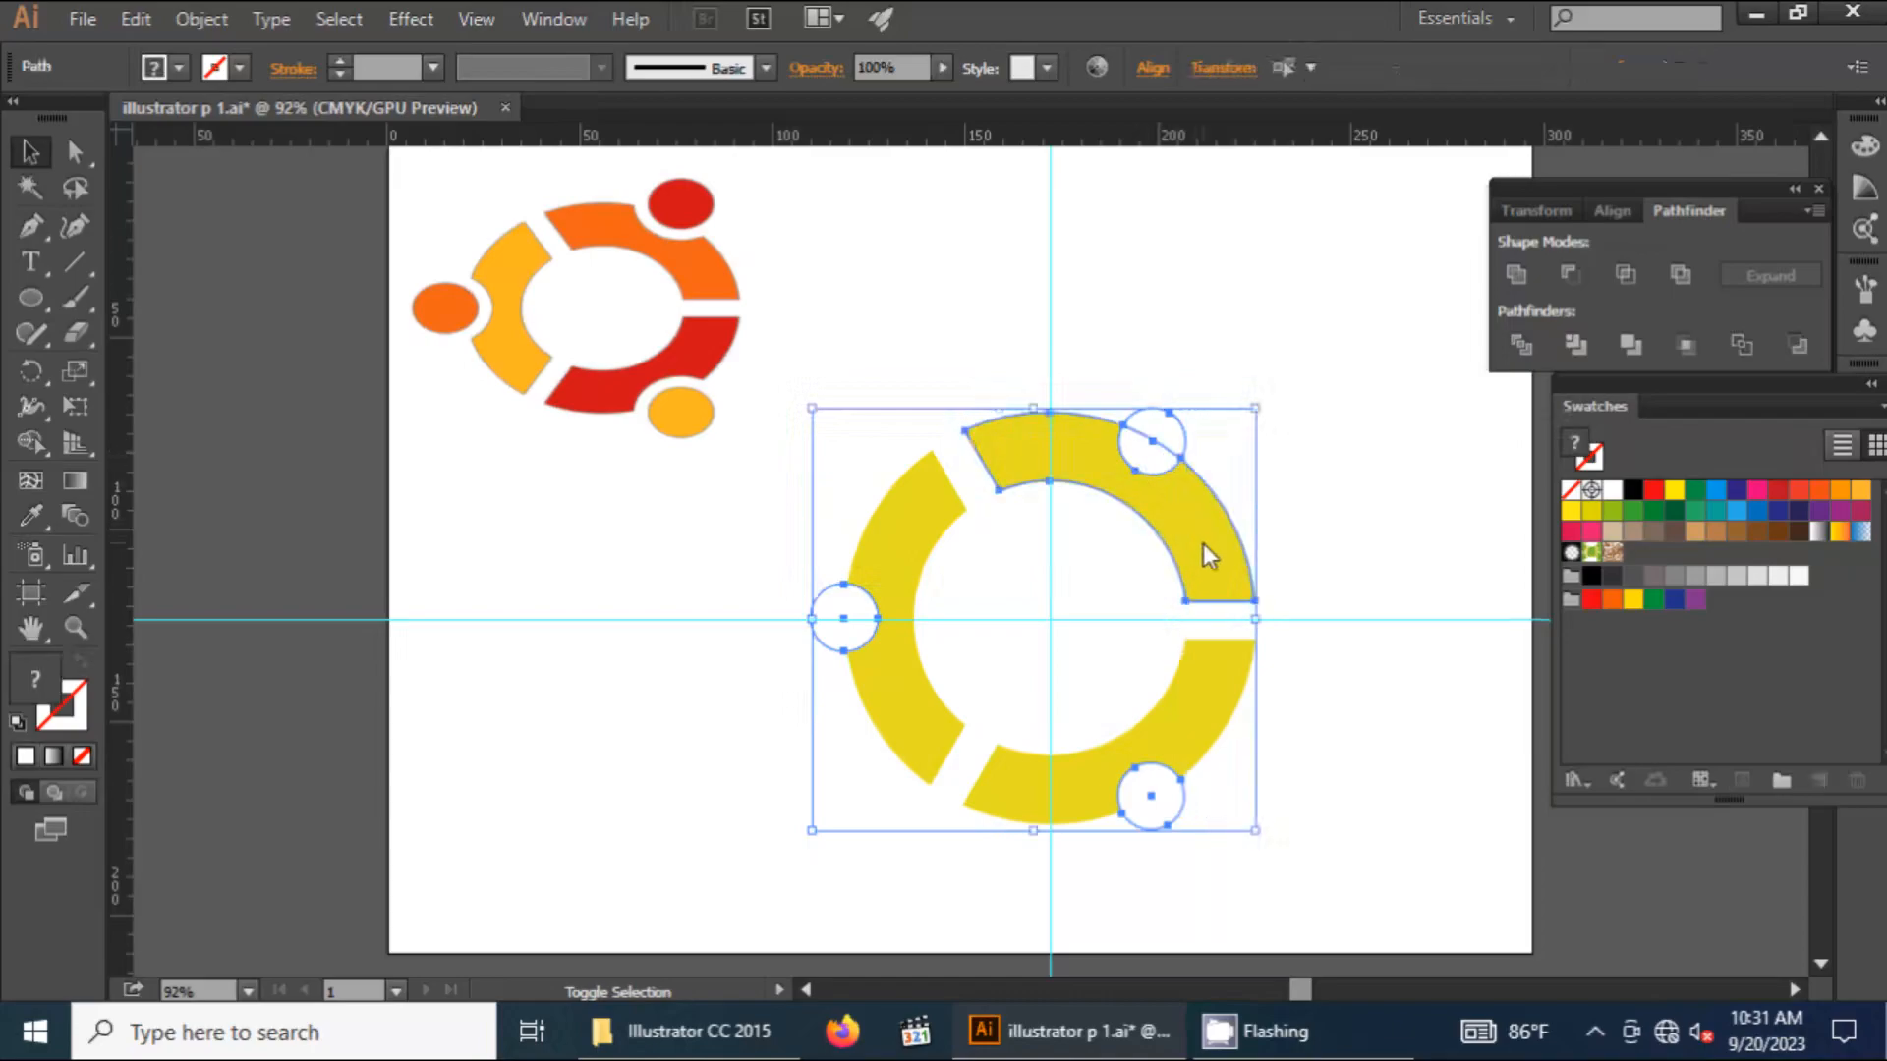
{"action": "left_click", "coordinate": [1194, 668], "text": "shift"}
{"action": "left_click", "coordinate": [920, 711], "text": "shift"}
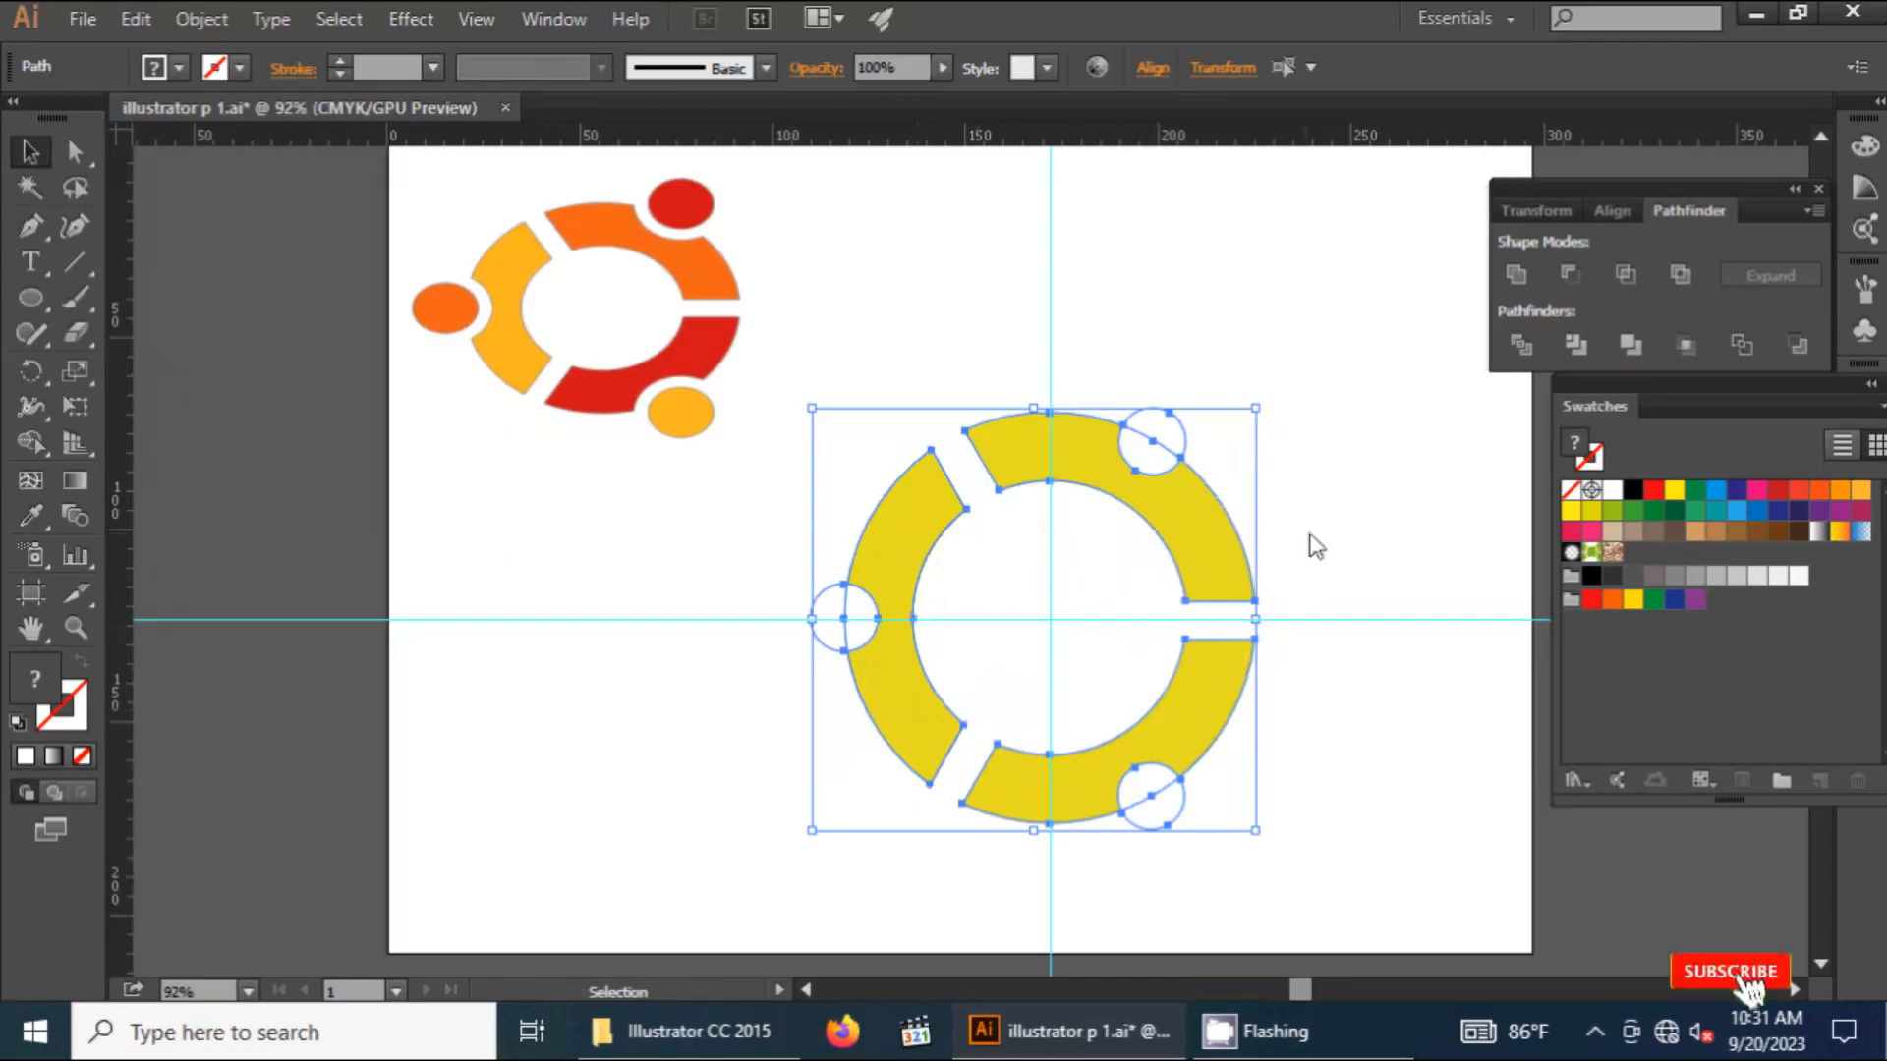
{"action": "left_click", "coordinate": [1584, 345]}
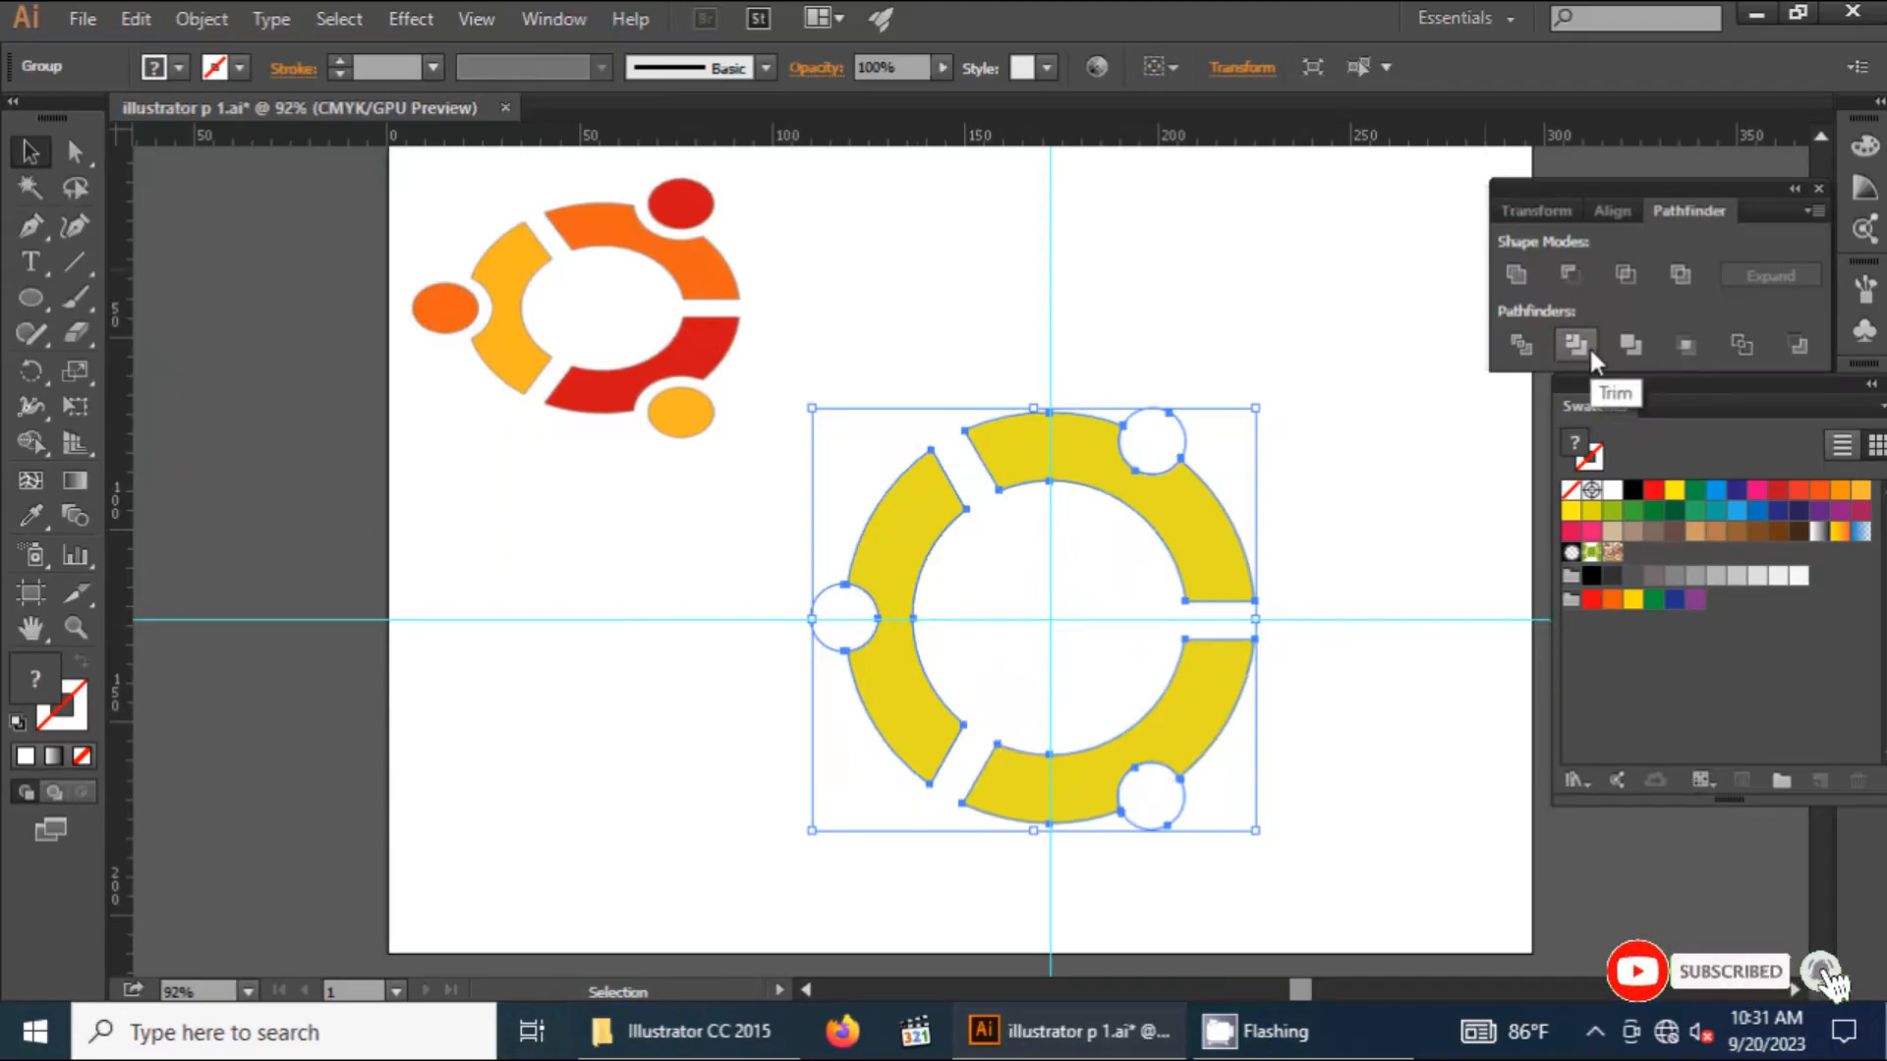
Ungroup the trimmed shapes and delete the three white circles, leaving round notches in the ring segments
{"action": "left_click", "coordinate": [209, 19]}
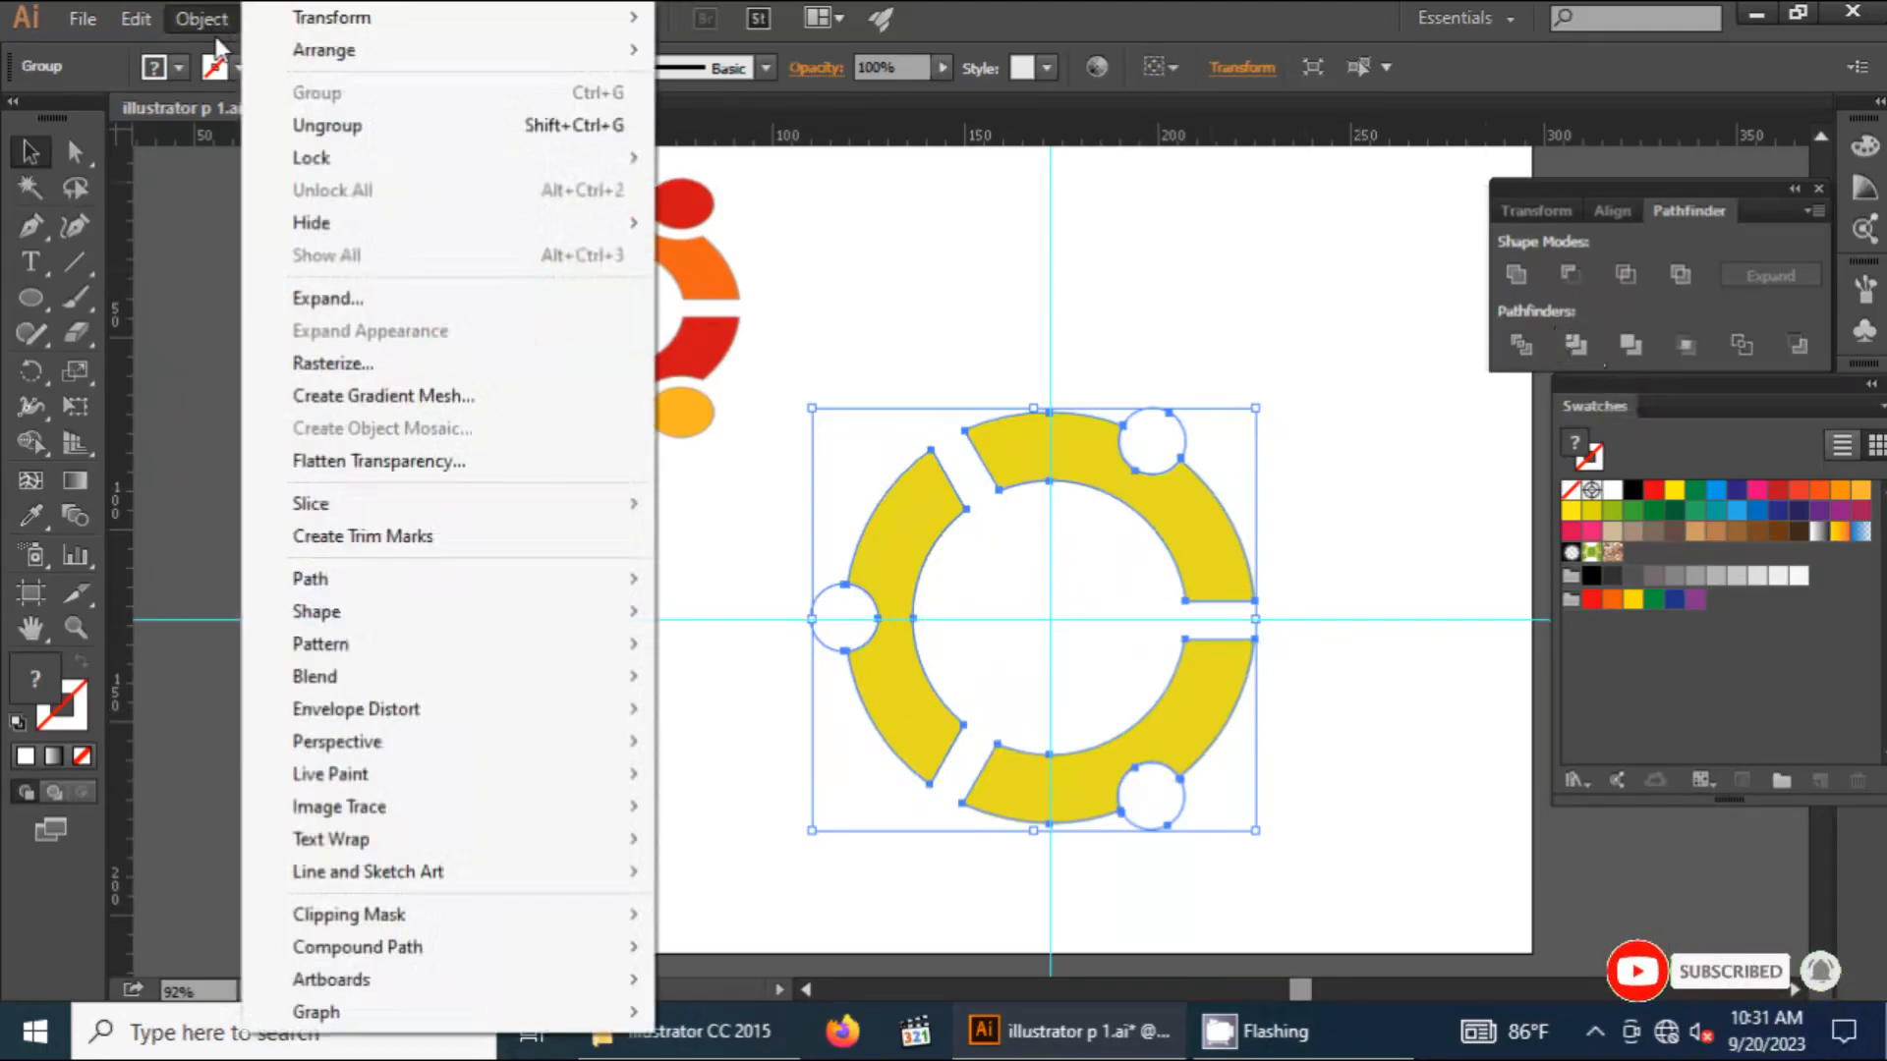
{"action": "left_click", "coordinate": [315, 126]}
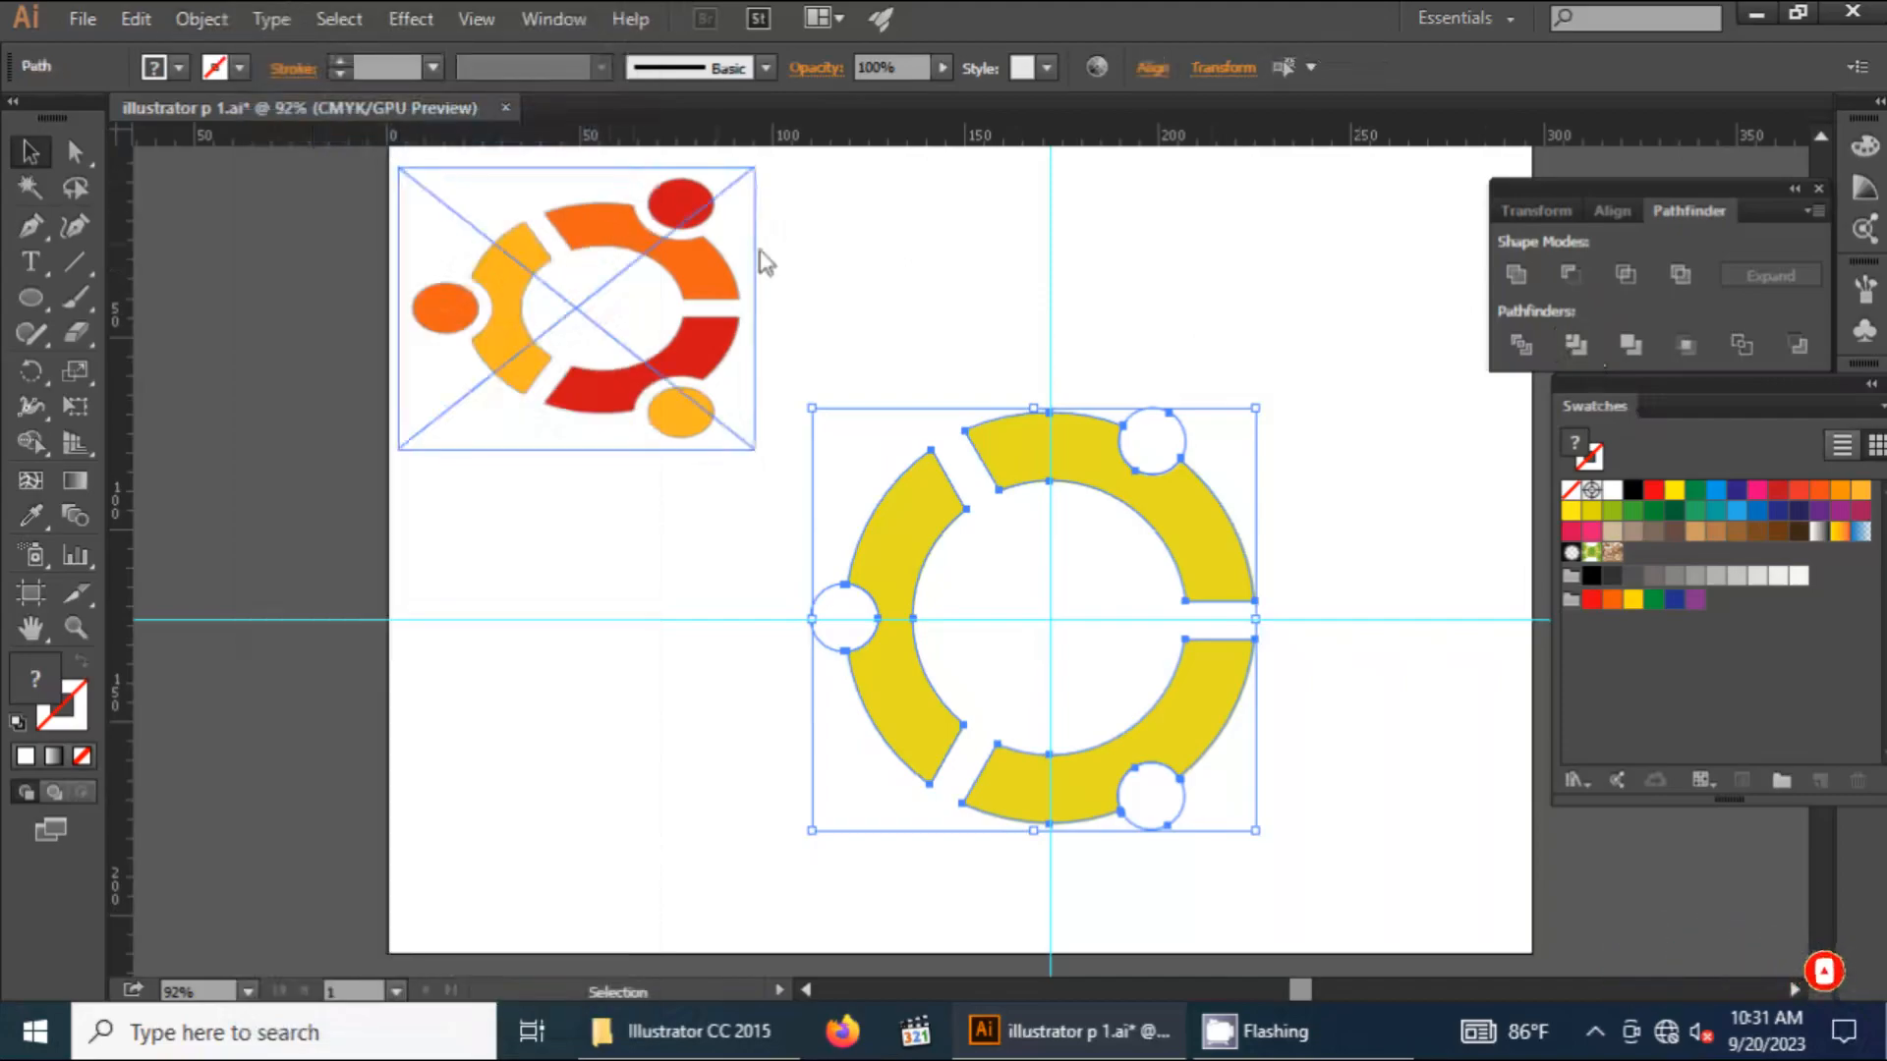
{"action": "left_click", "coordinate": [1149, 337]}
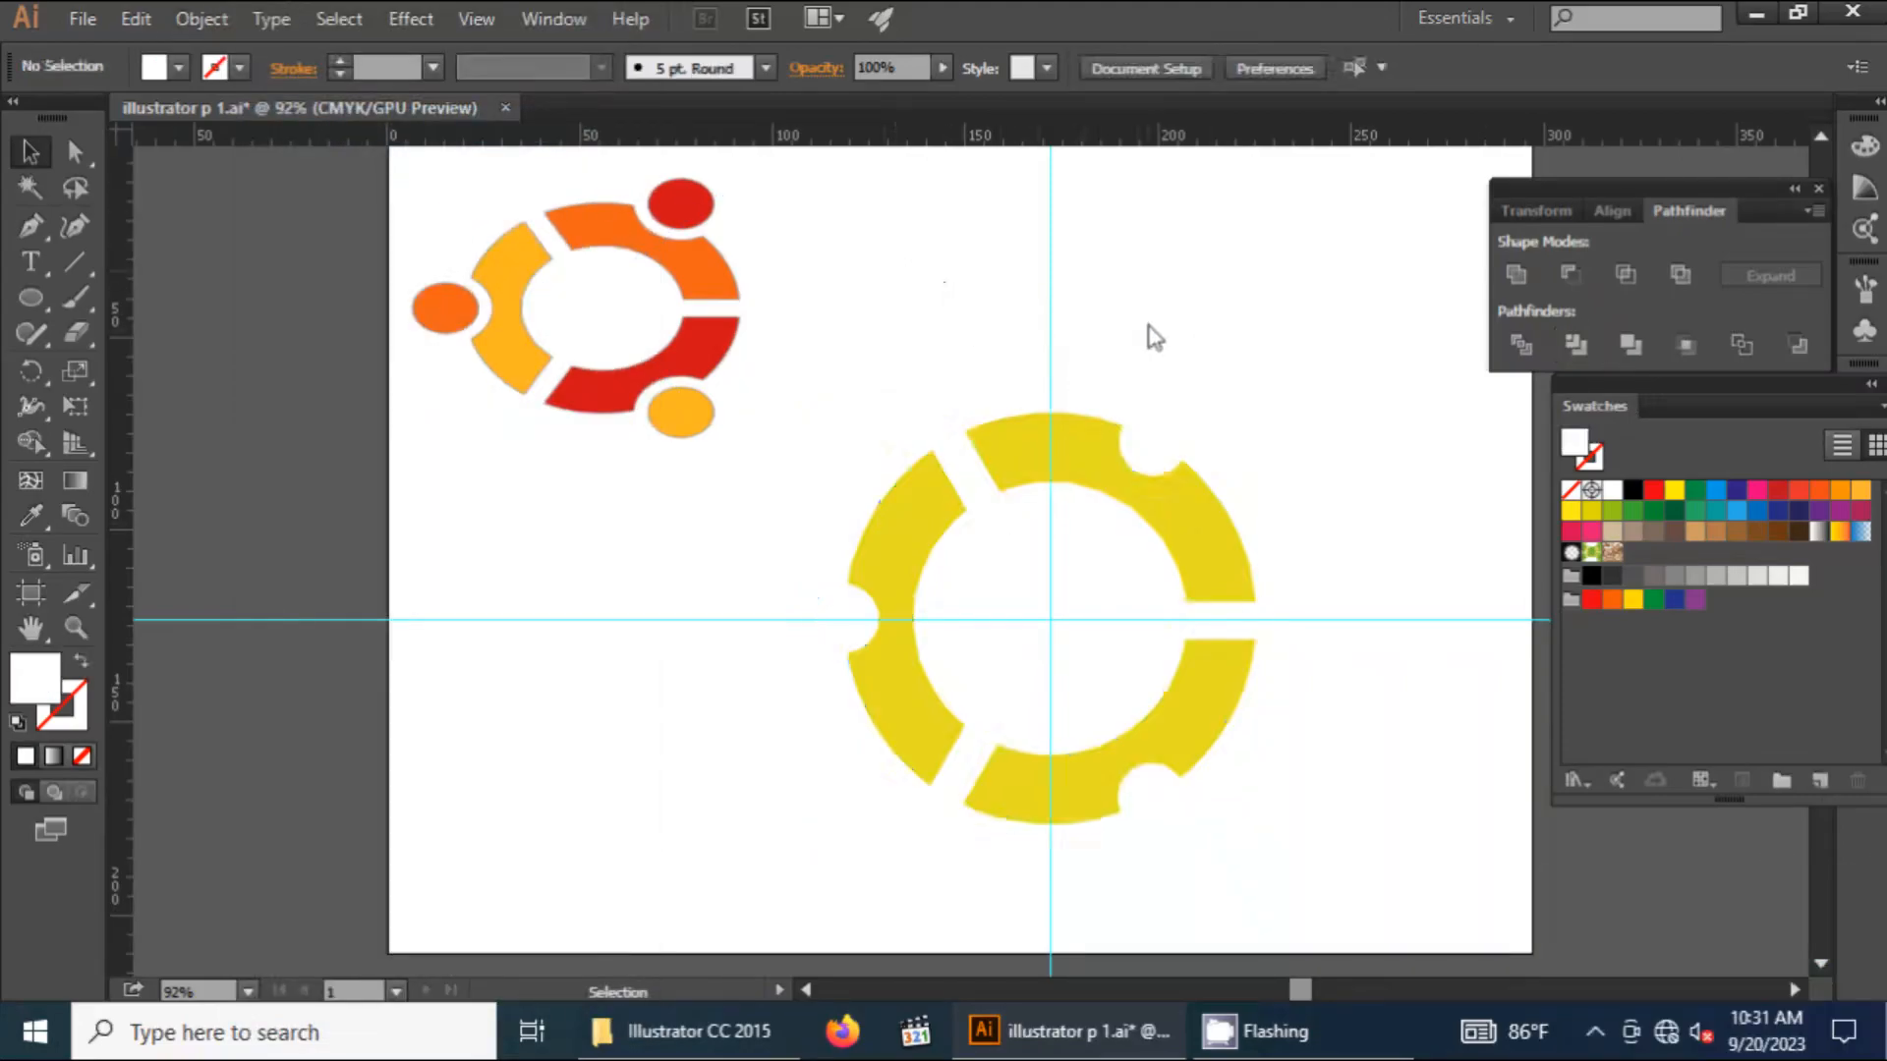
{"action": "left_click", "coordinate": [1154, 454]}
{"action": "key", "text": "Delete"}
{"action": "left_click", "coordinate": [1155, 805]}
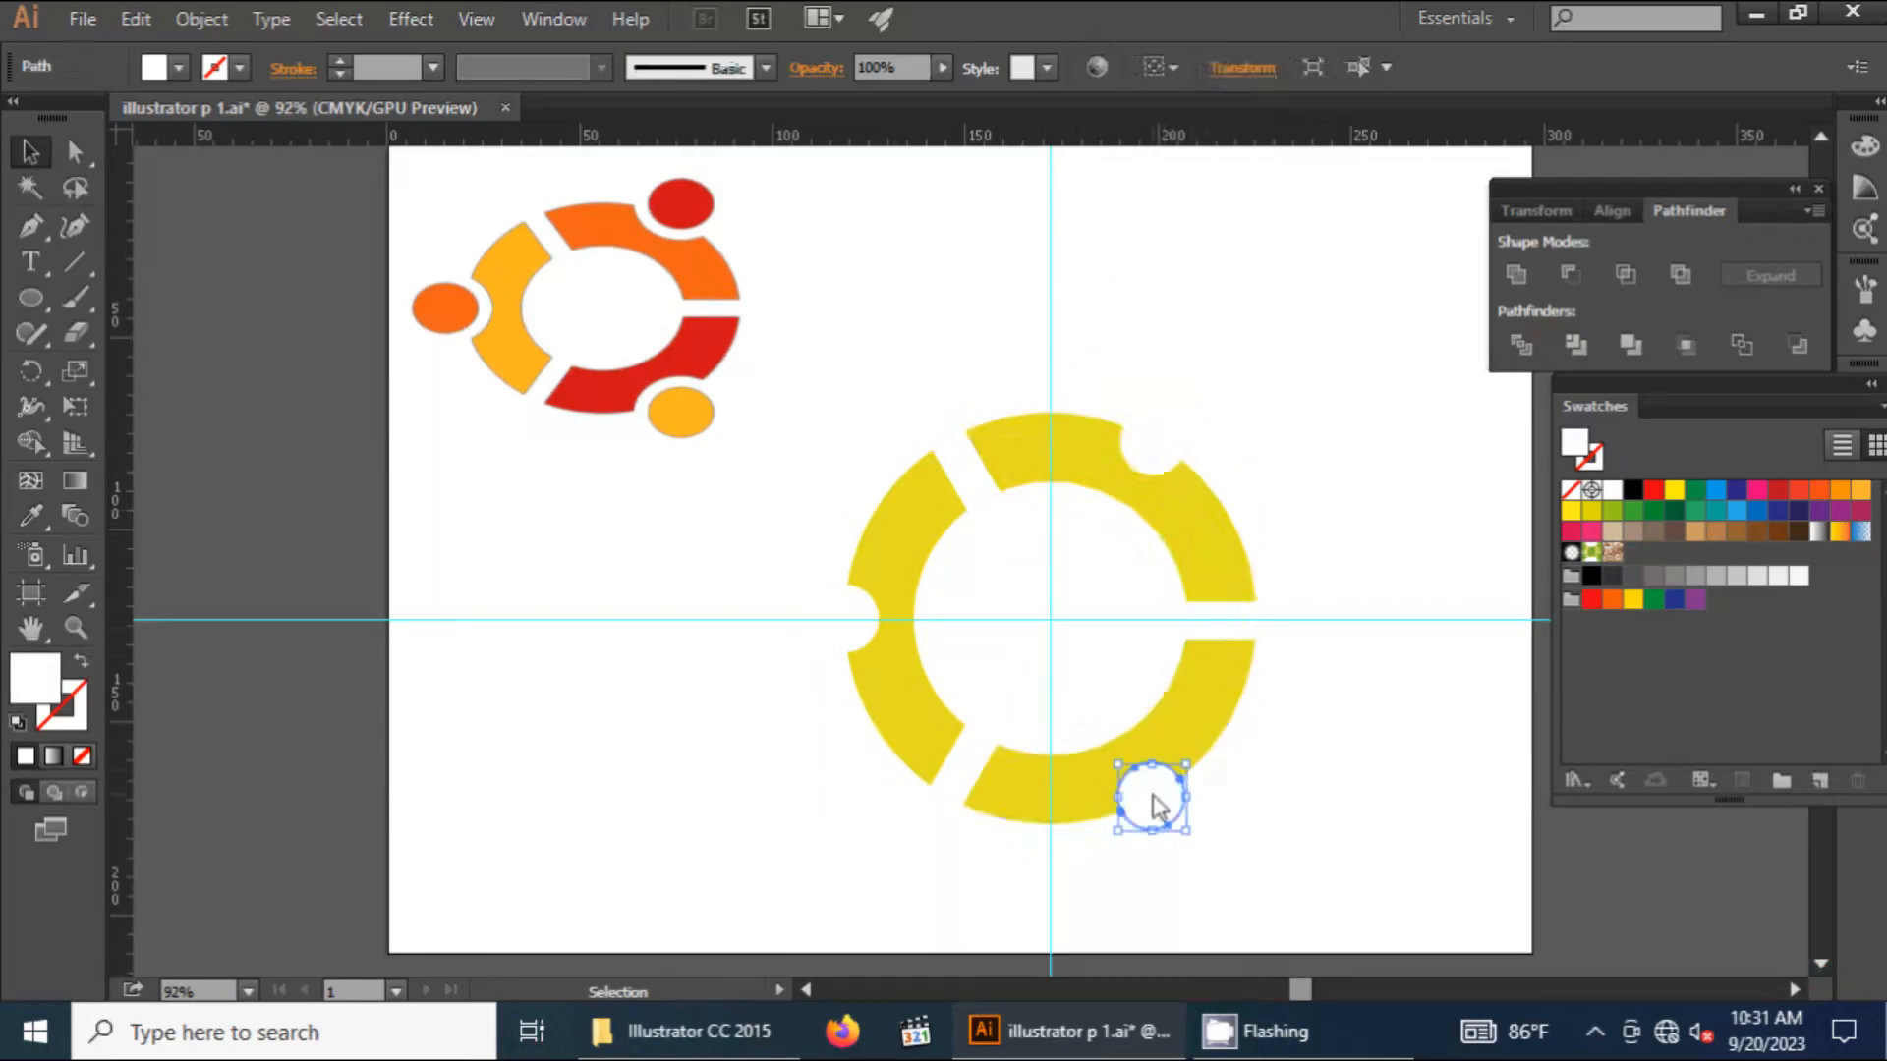
{"action": "key", "text": "Delete"}
{"action": "left_click", "coordinate": [860, 639]}
{"action": "key", "text": "Delete"}
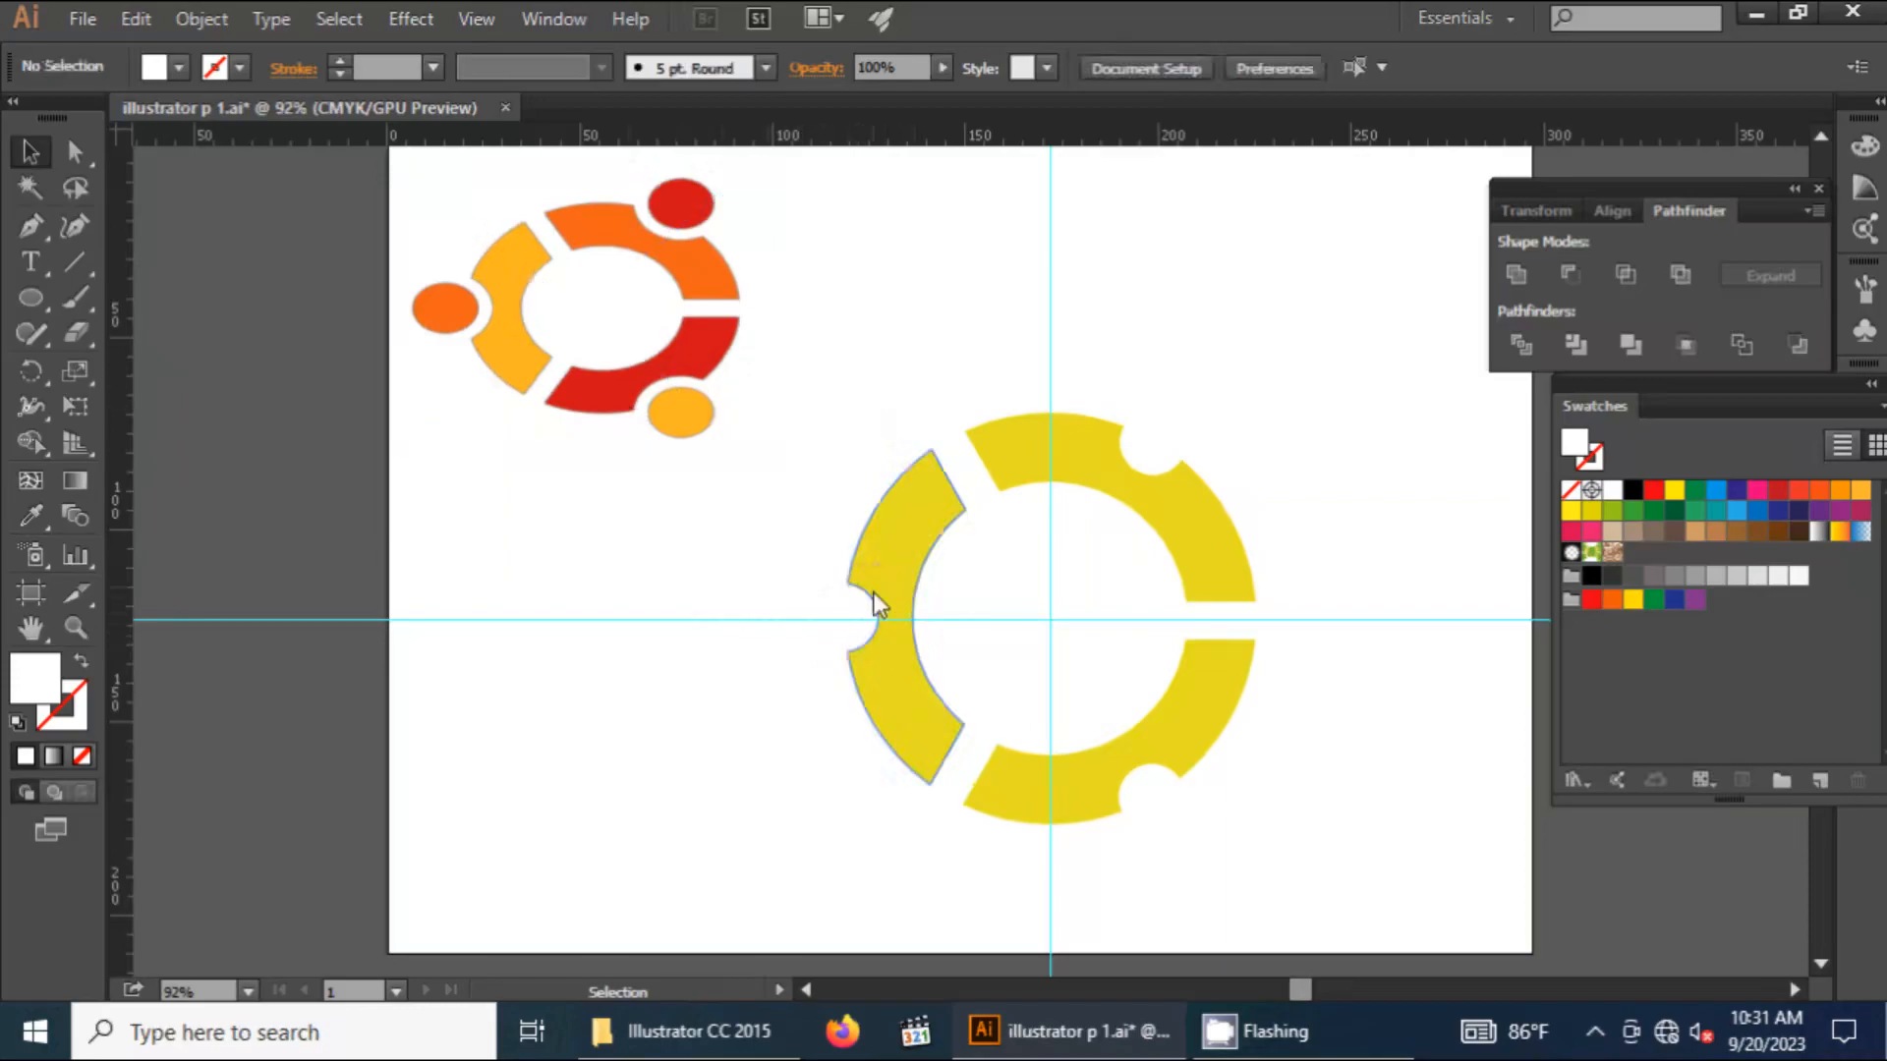
Paste the copied circle in front at the left notch and scale it from its centre to about 15 mm
{"action": "left_click", "coordinate": [140, 17]}
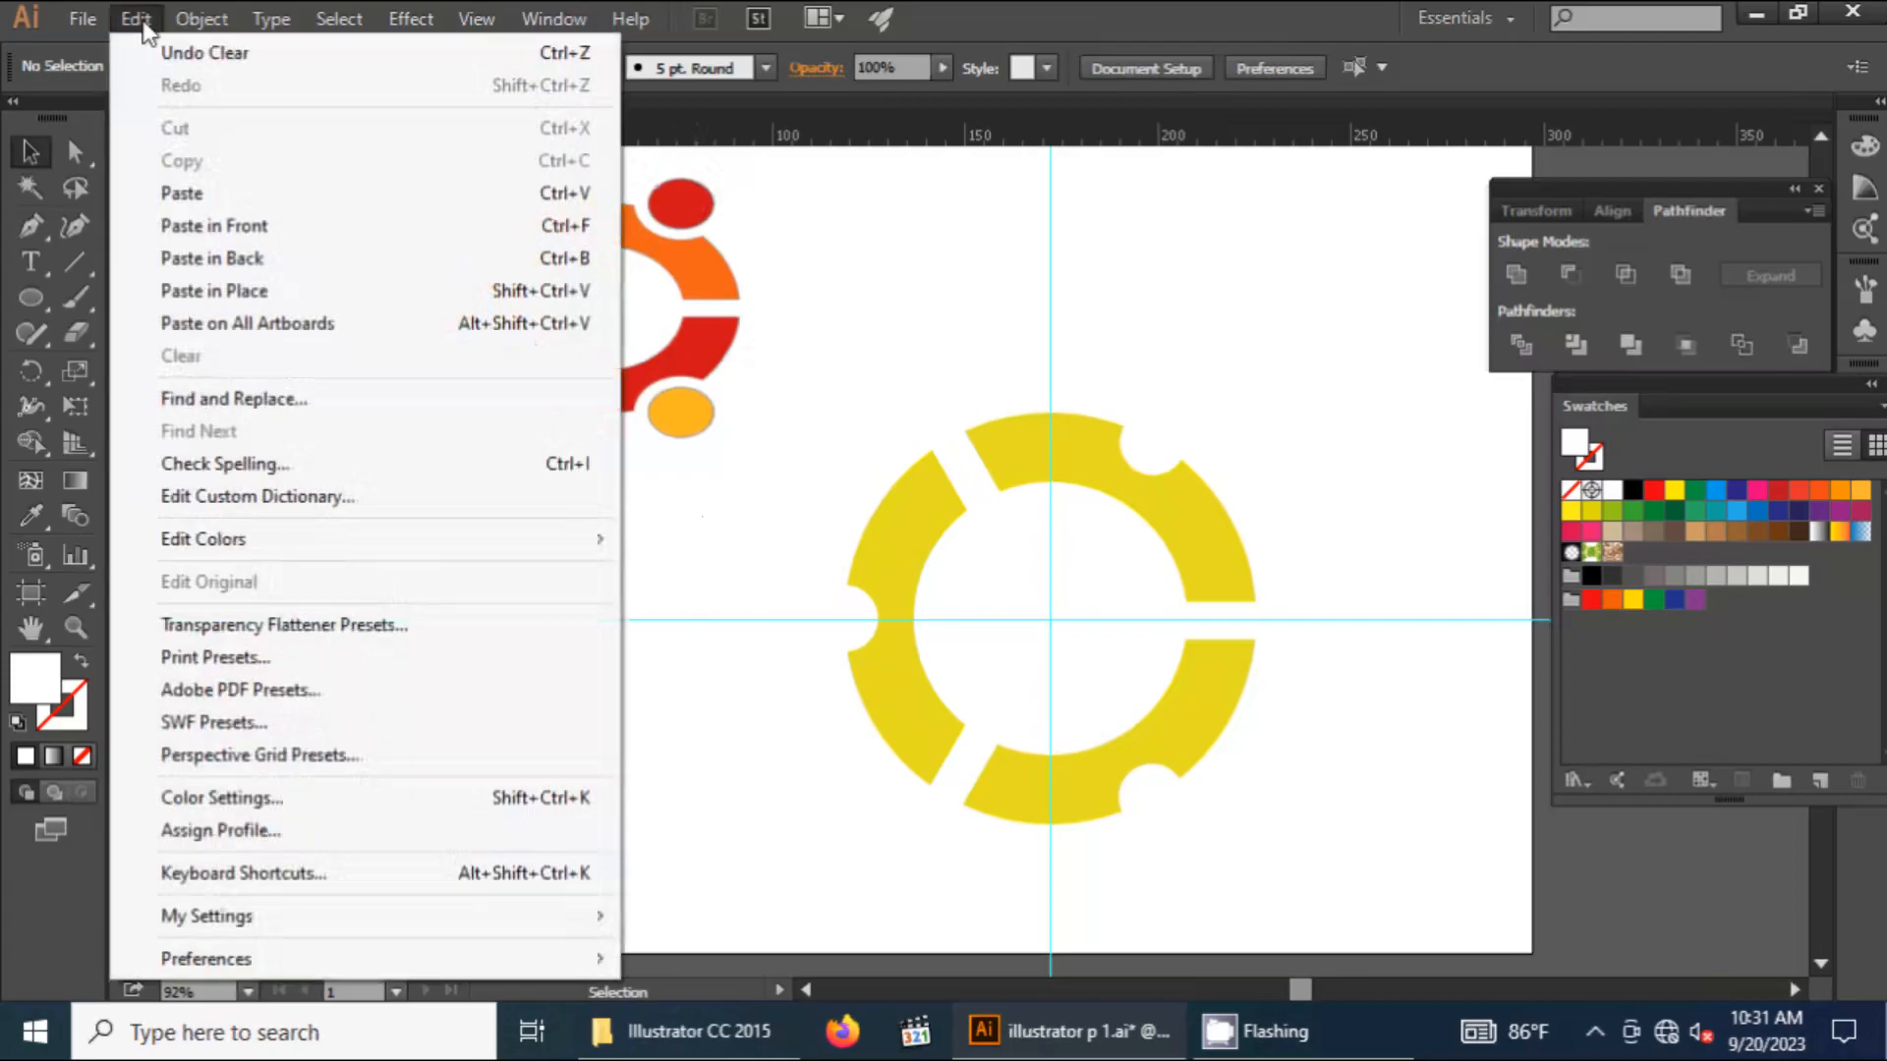
{"action": "left_click", "coordinate": [320, 238]}
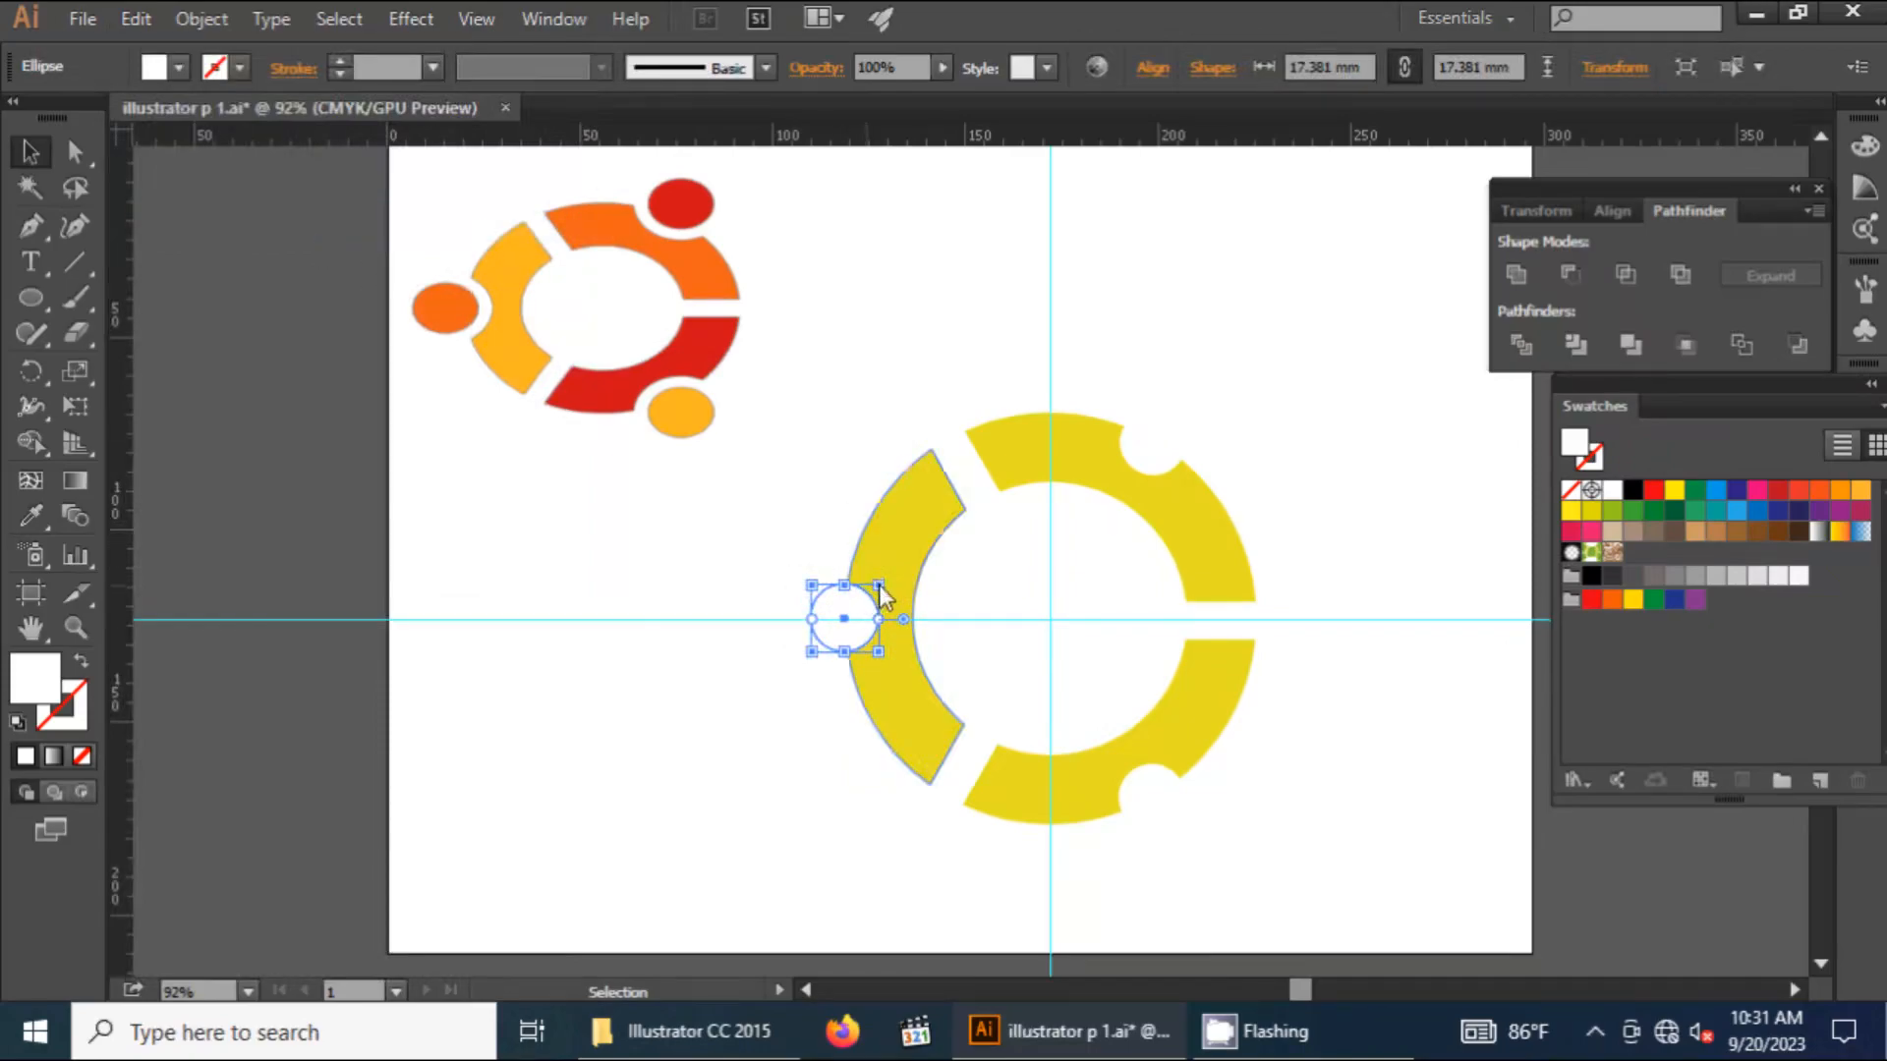
{"action": "left_click_drag", "start_coordinate": [883, 590], "coordinate": [886, 592]}
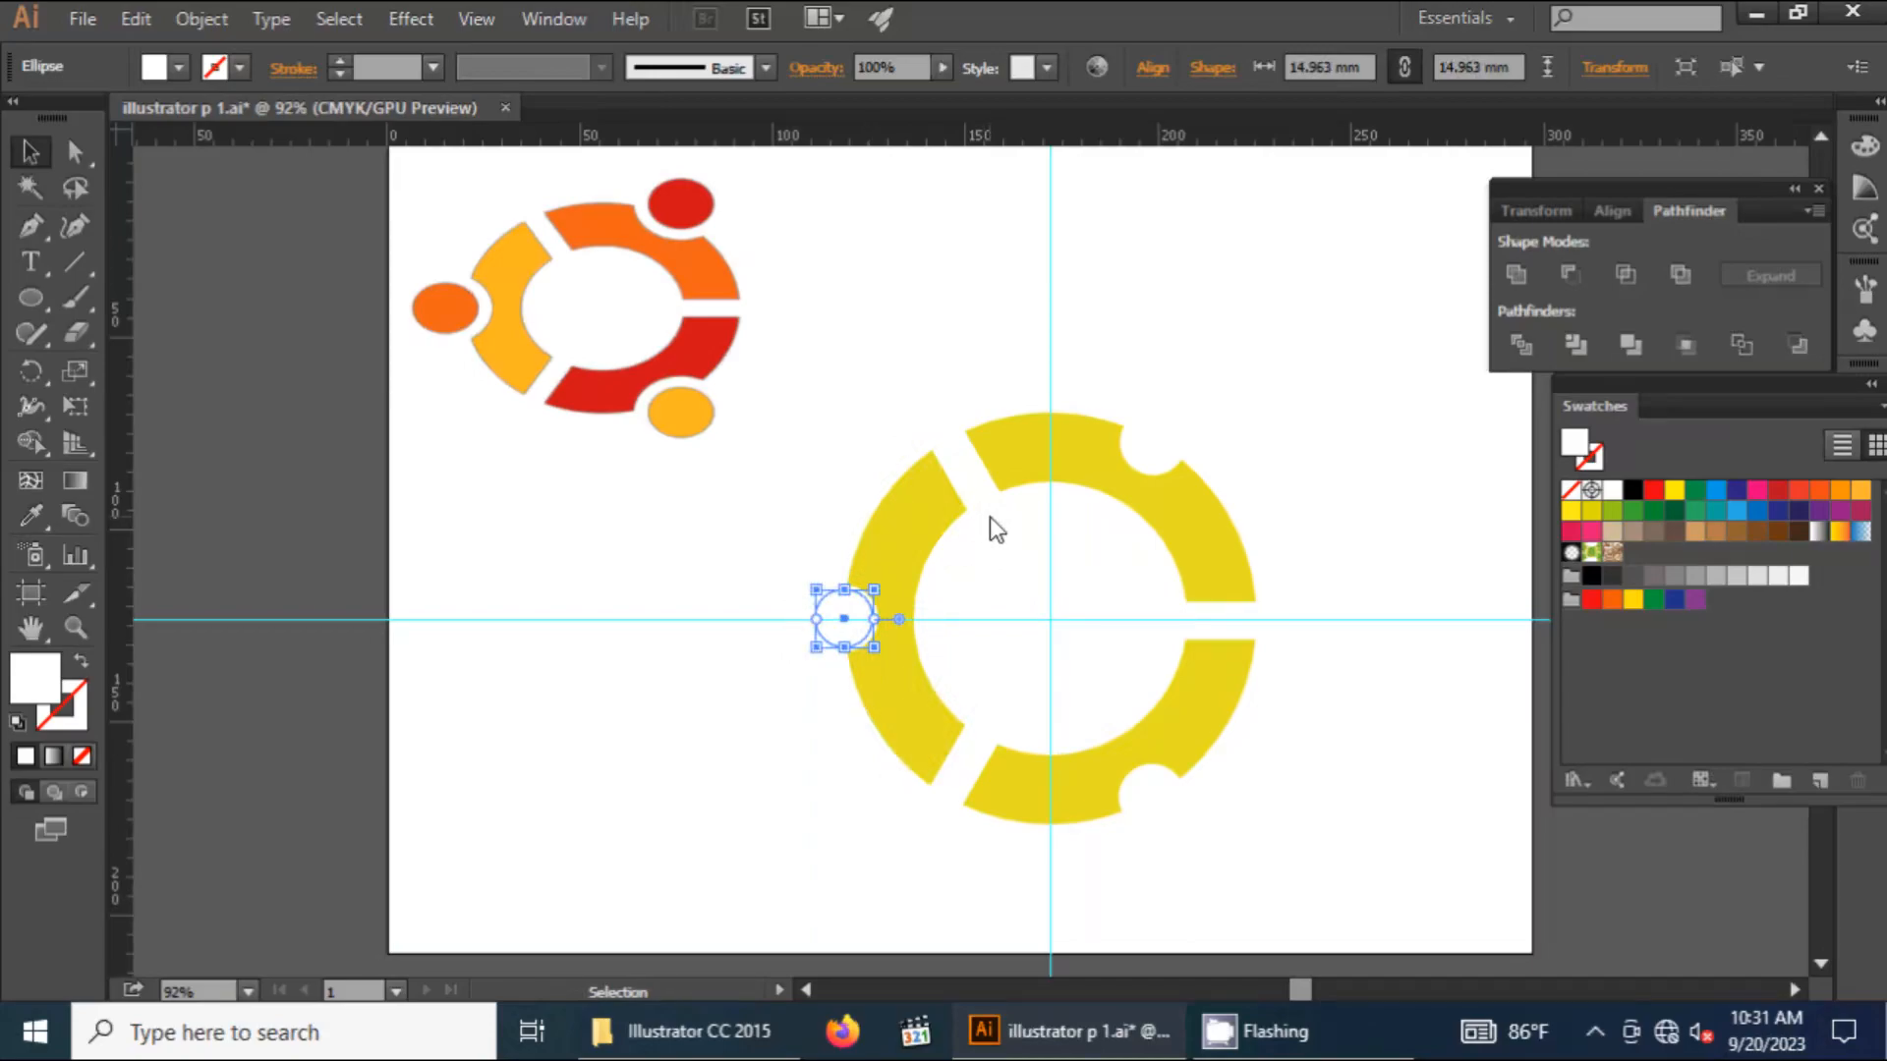
Nudge the small circle outward to the left of its notch and fill it with the orange swatch
{"action": "key", "text": "Left"}
{"action": "key", "text": "Left"}
{"action": "key", "text": "Left"}
{"action": "key", "text": "Left"}
{"action": "key", "text": "Left"}
{"action": "key", "text": "Left"}
{"action": "key", "text": "Left"}
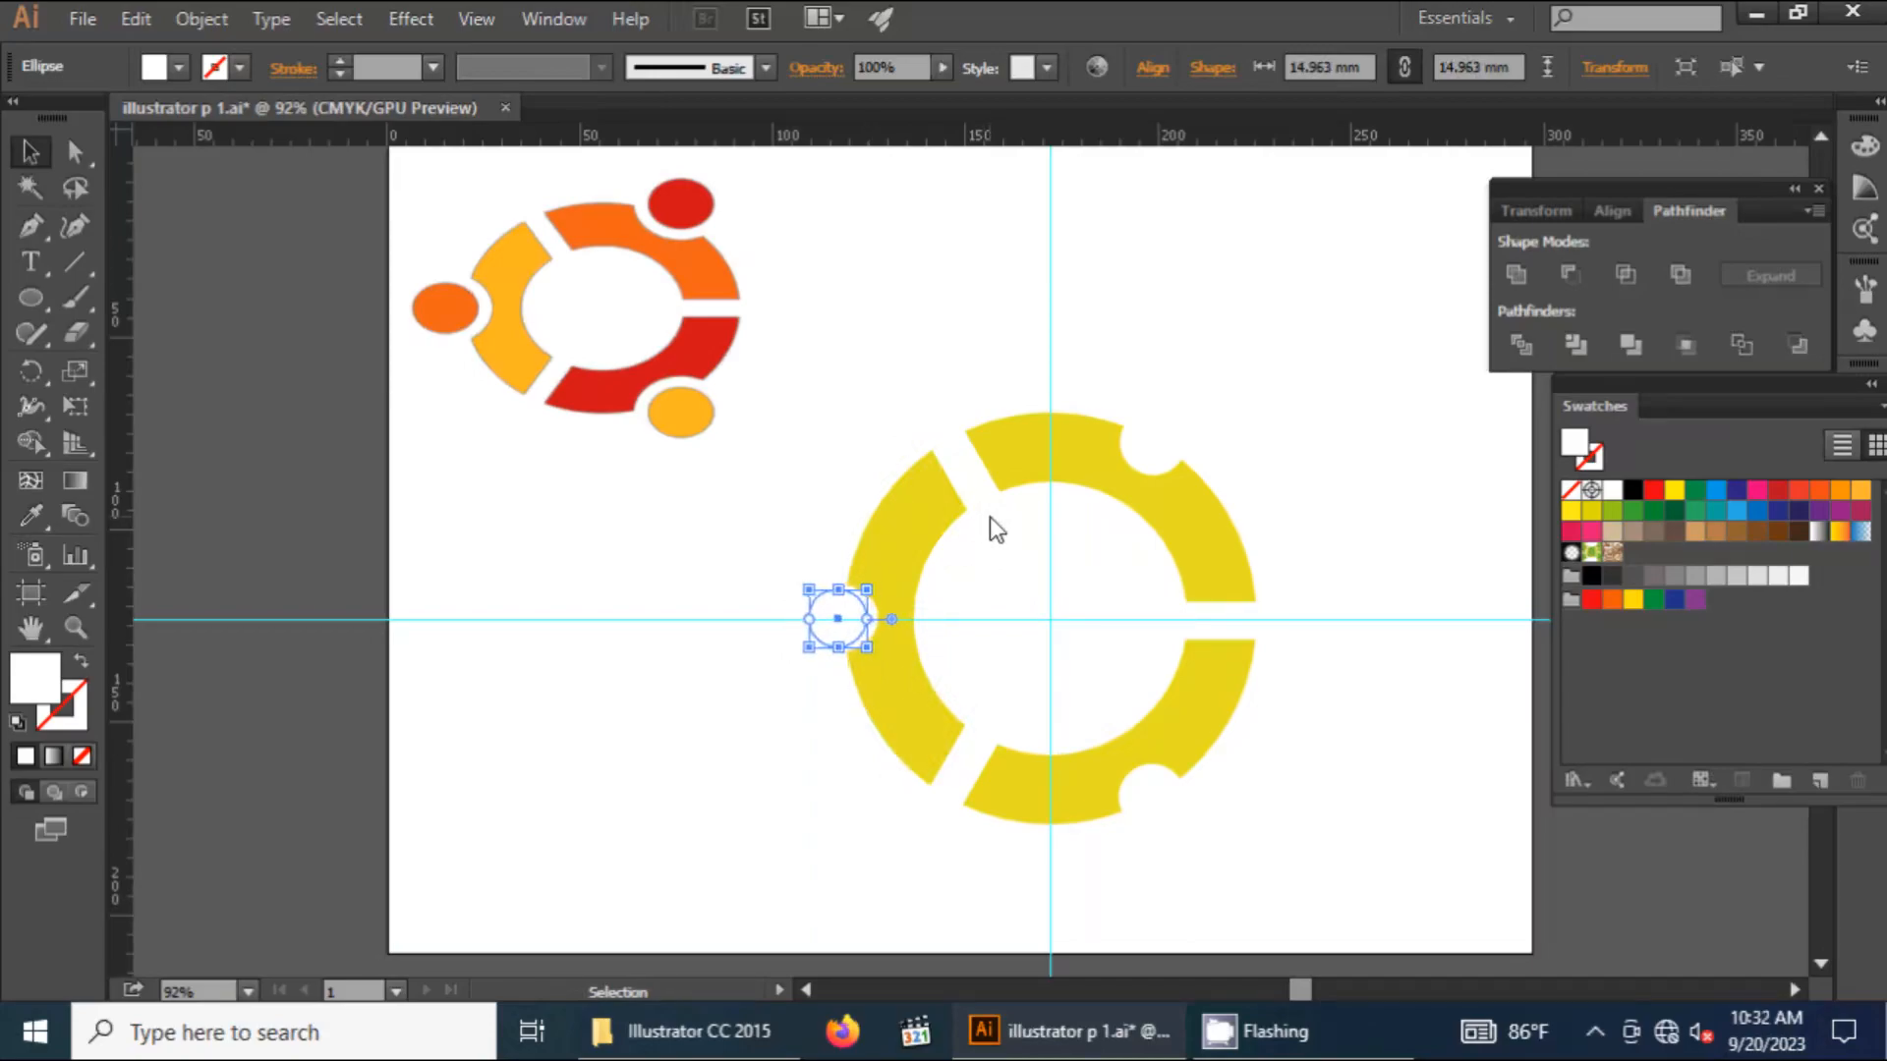
{"action": "key", "text": "Left"}
{"action": "key", "text": "Left"}
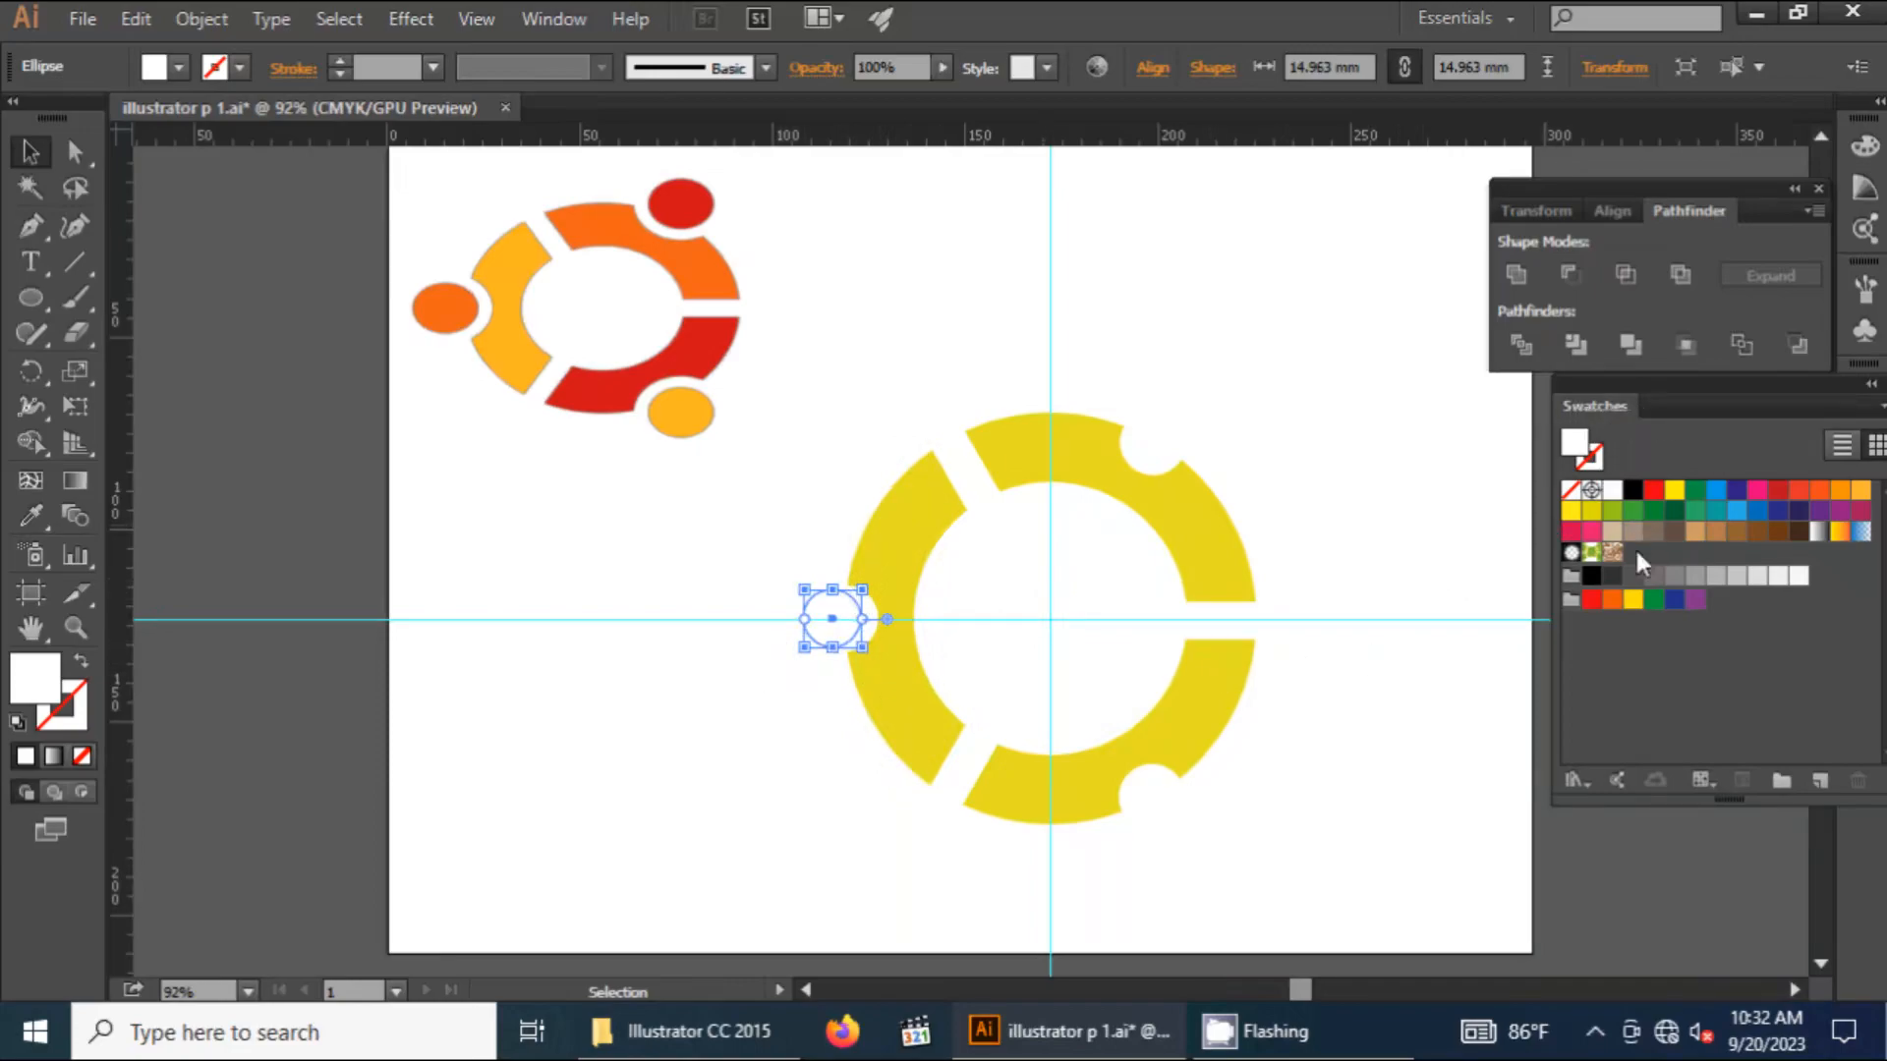
{"action": "left_click", "coordinate": [1613, 599]}
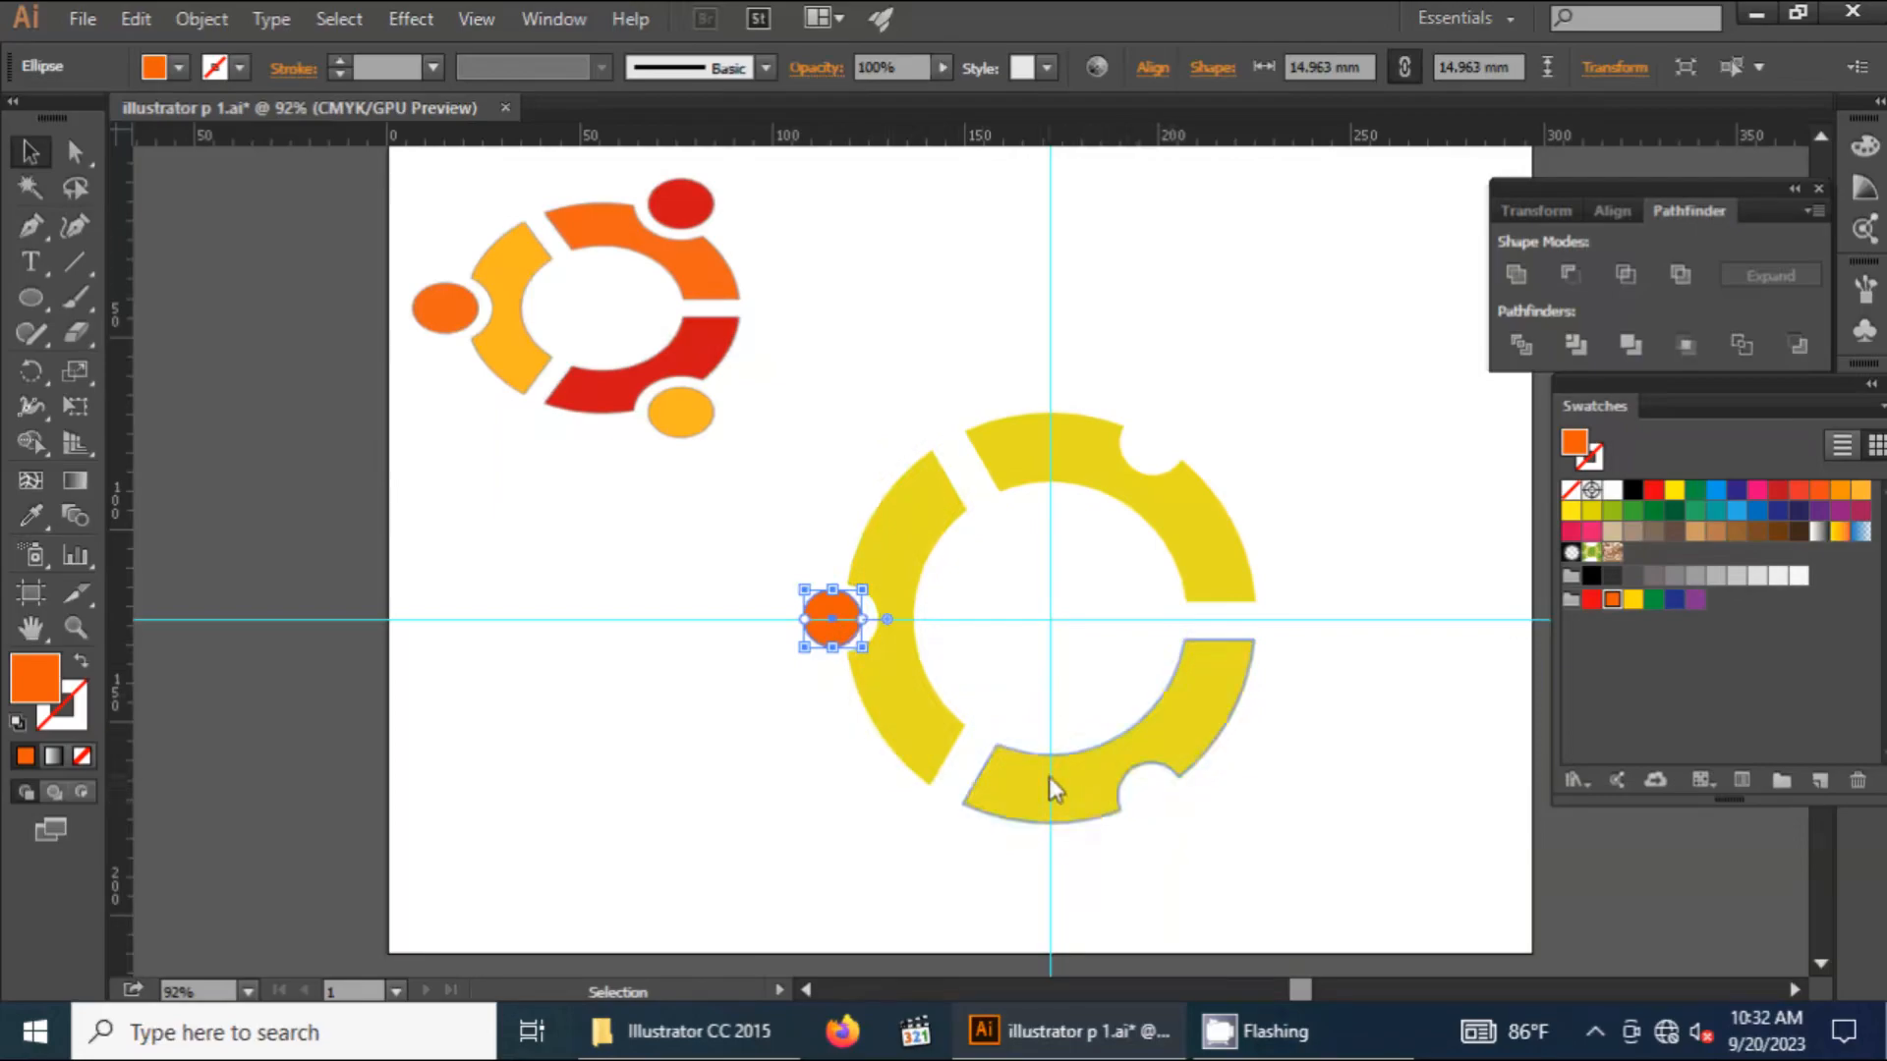
Copy the orange circle rotated by 120° about the guide intersection, and repeat the transformation once to fill the third notch
{"action": "left_click", "coordinate": [33, 369]}
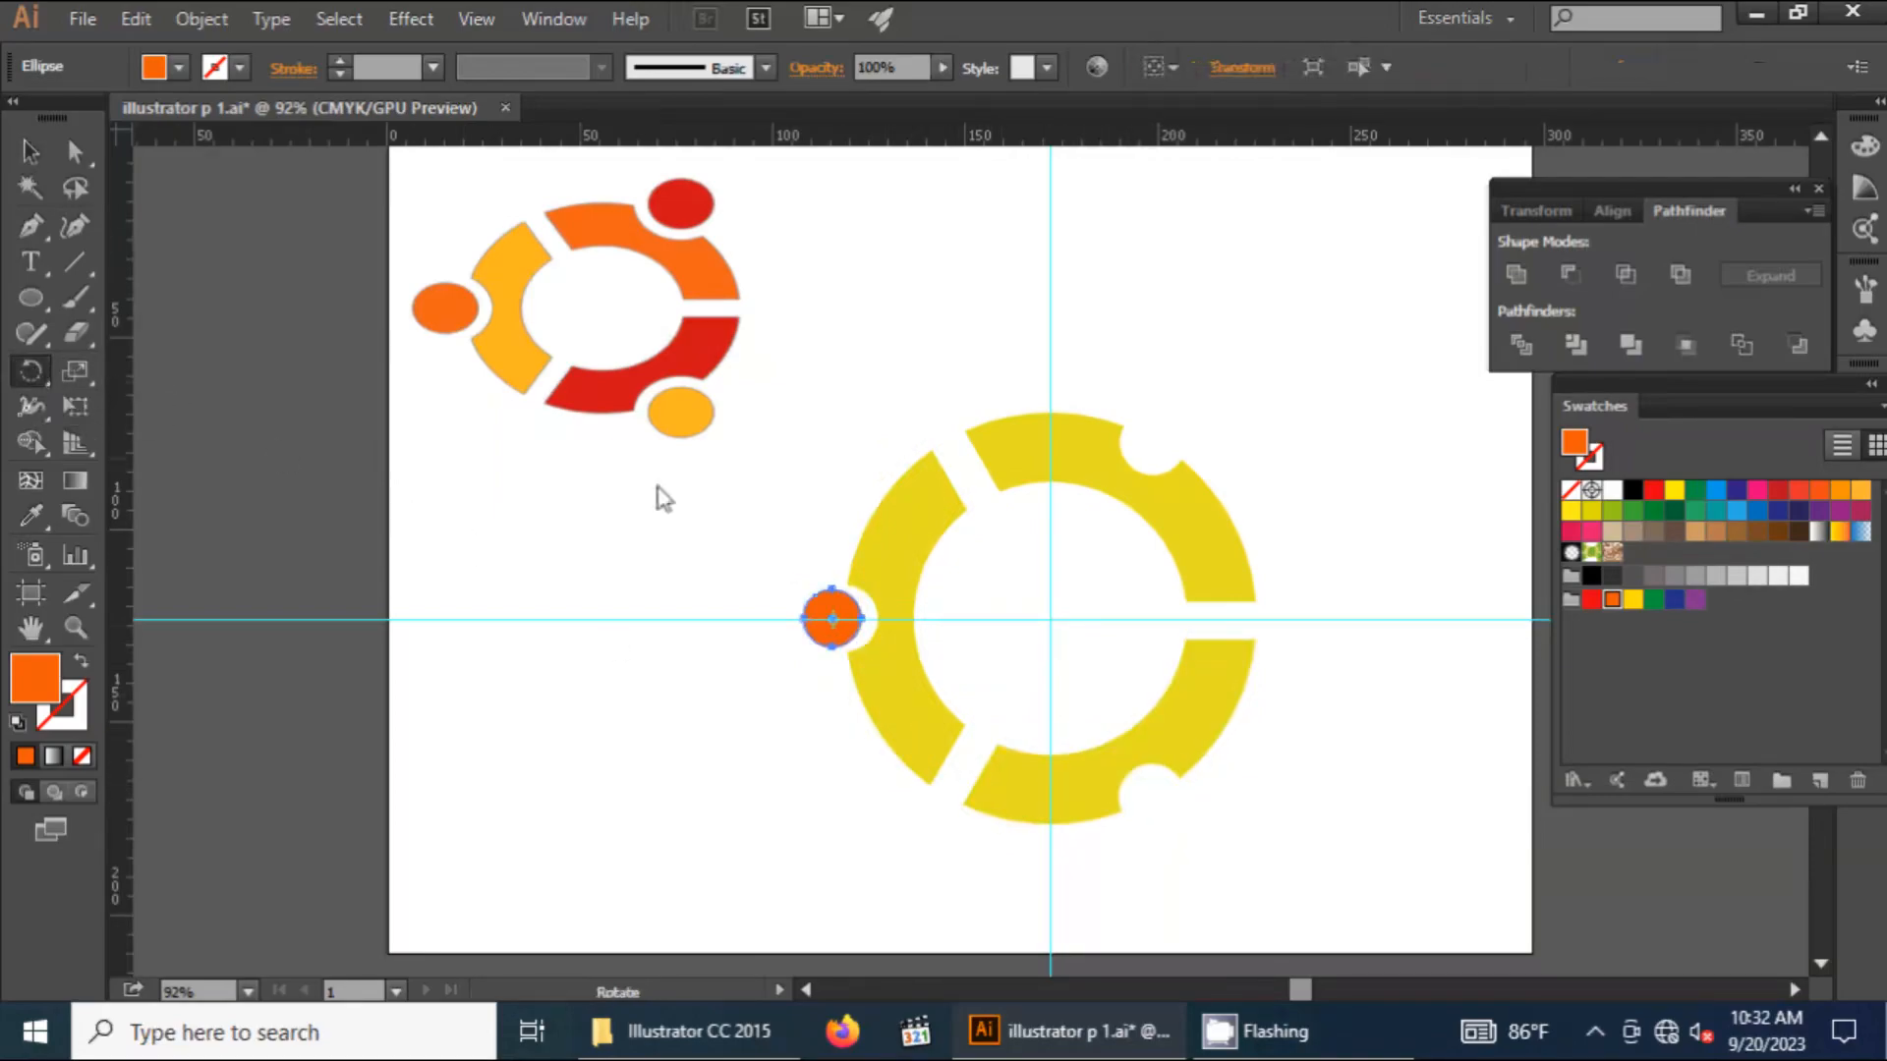
{"action": "left_click", "coordinate": [1050, 621], "text": "alt"}
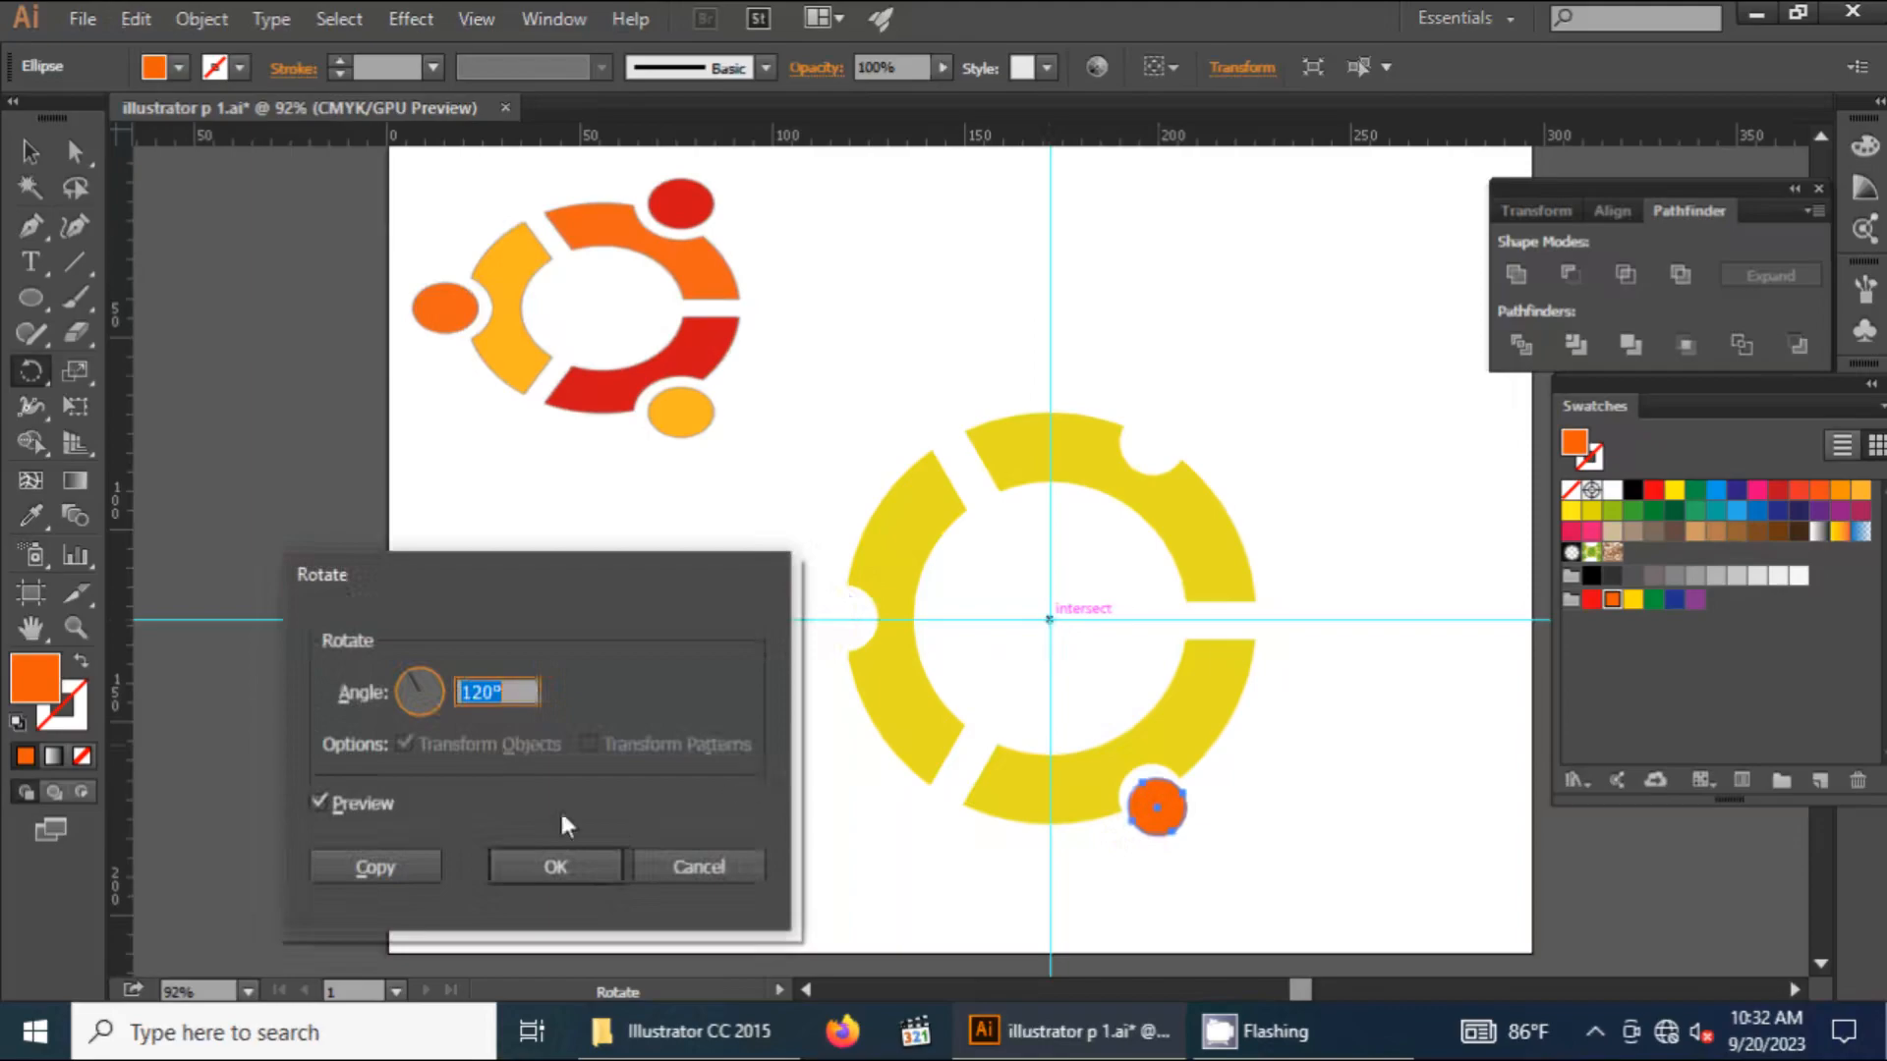
{"action": "left_click", "coordinate": [384, 867]}
{"action": "key", "text": "ctrl"}
{"action": "key", "text": "ctrl+d"}
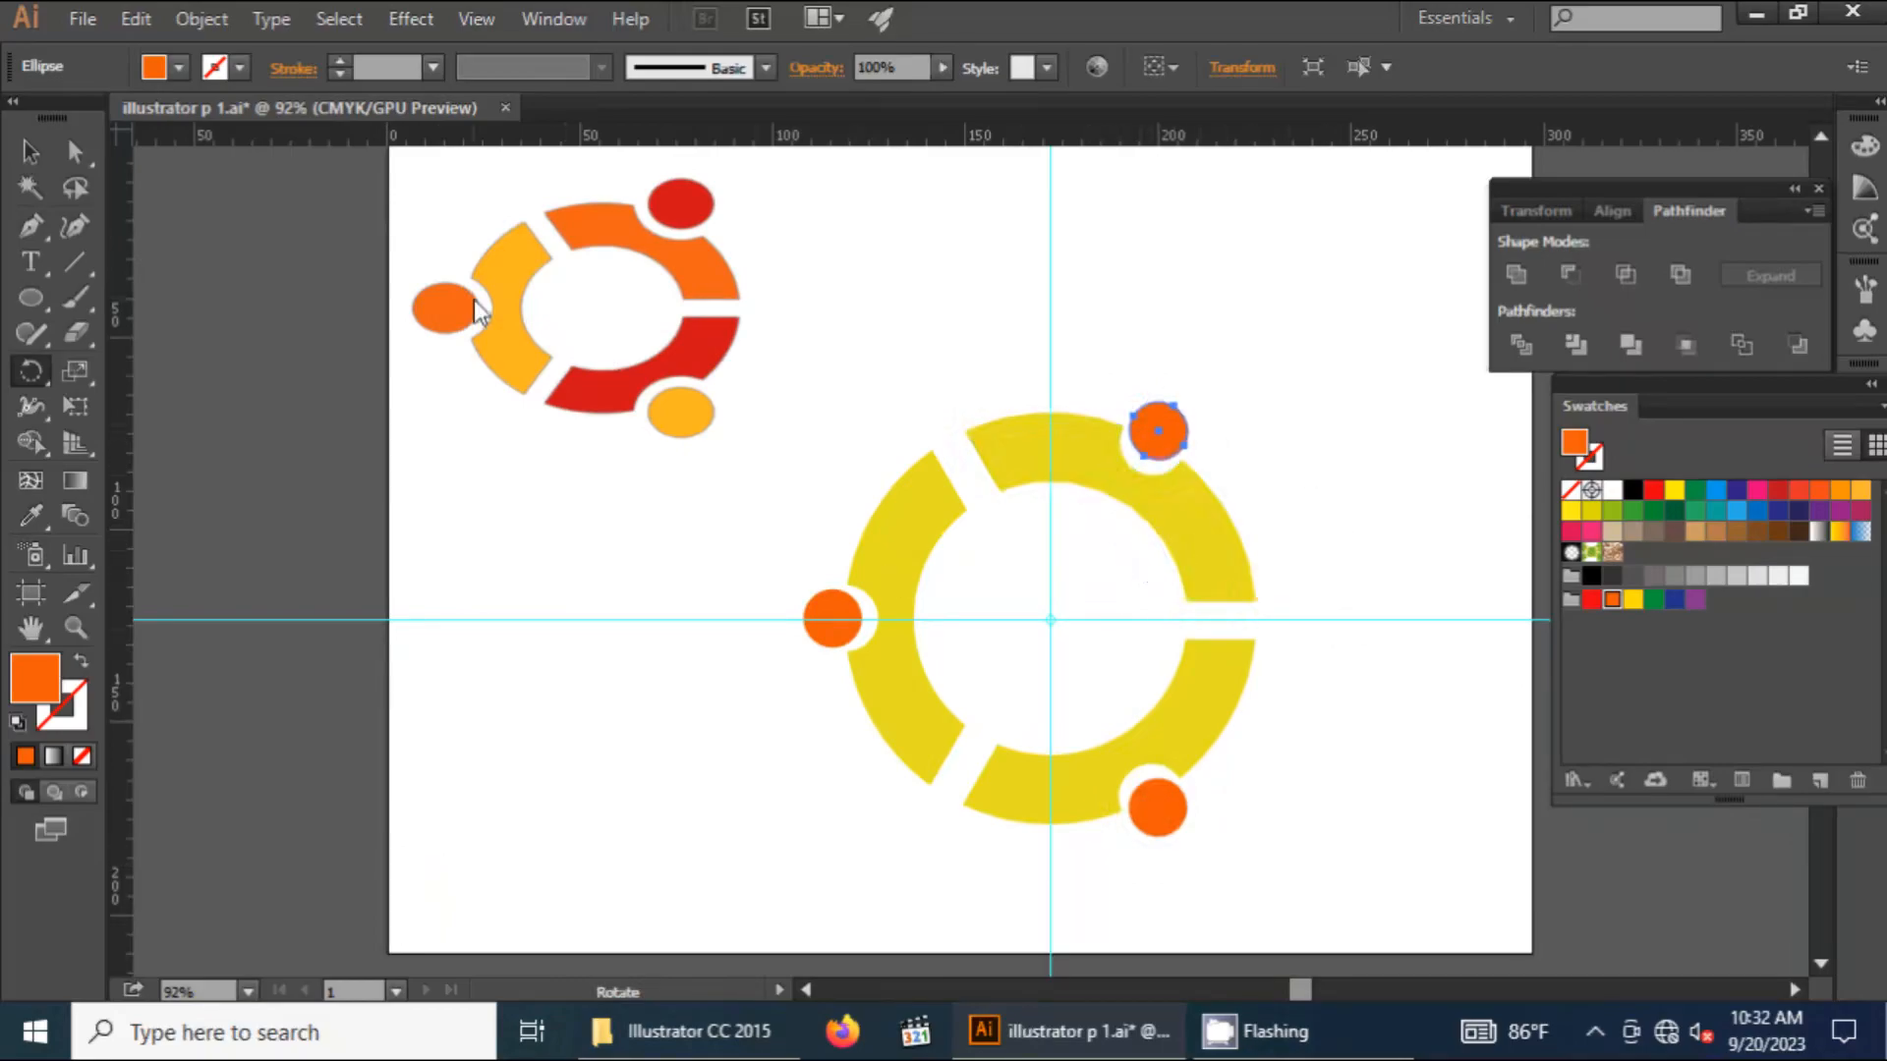
Fill the lower-right small circle with the light orange swatch and the upper-right small circle with red
{"action": "key", "text": "v"}
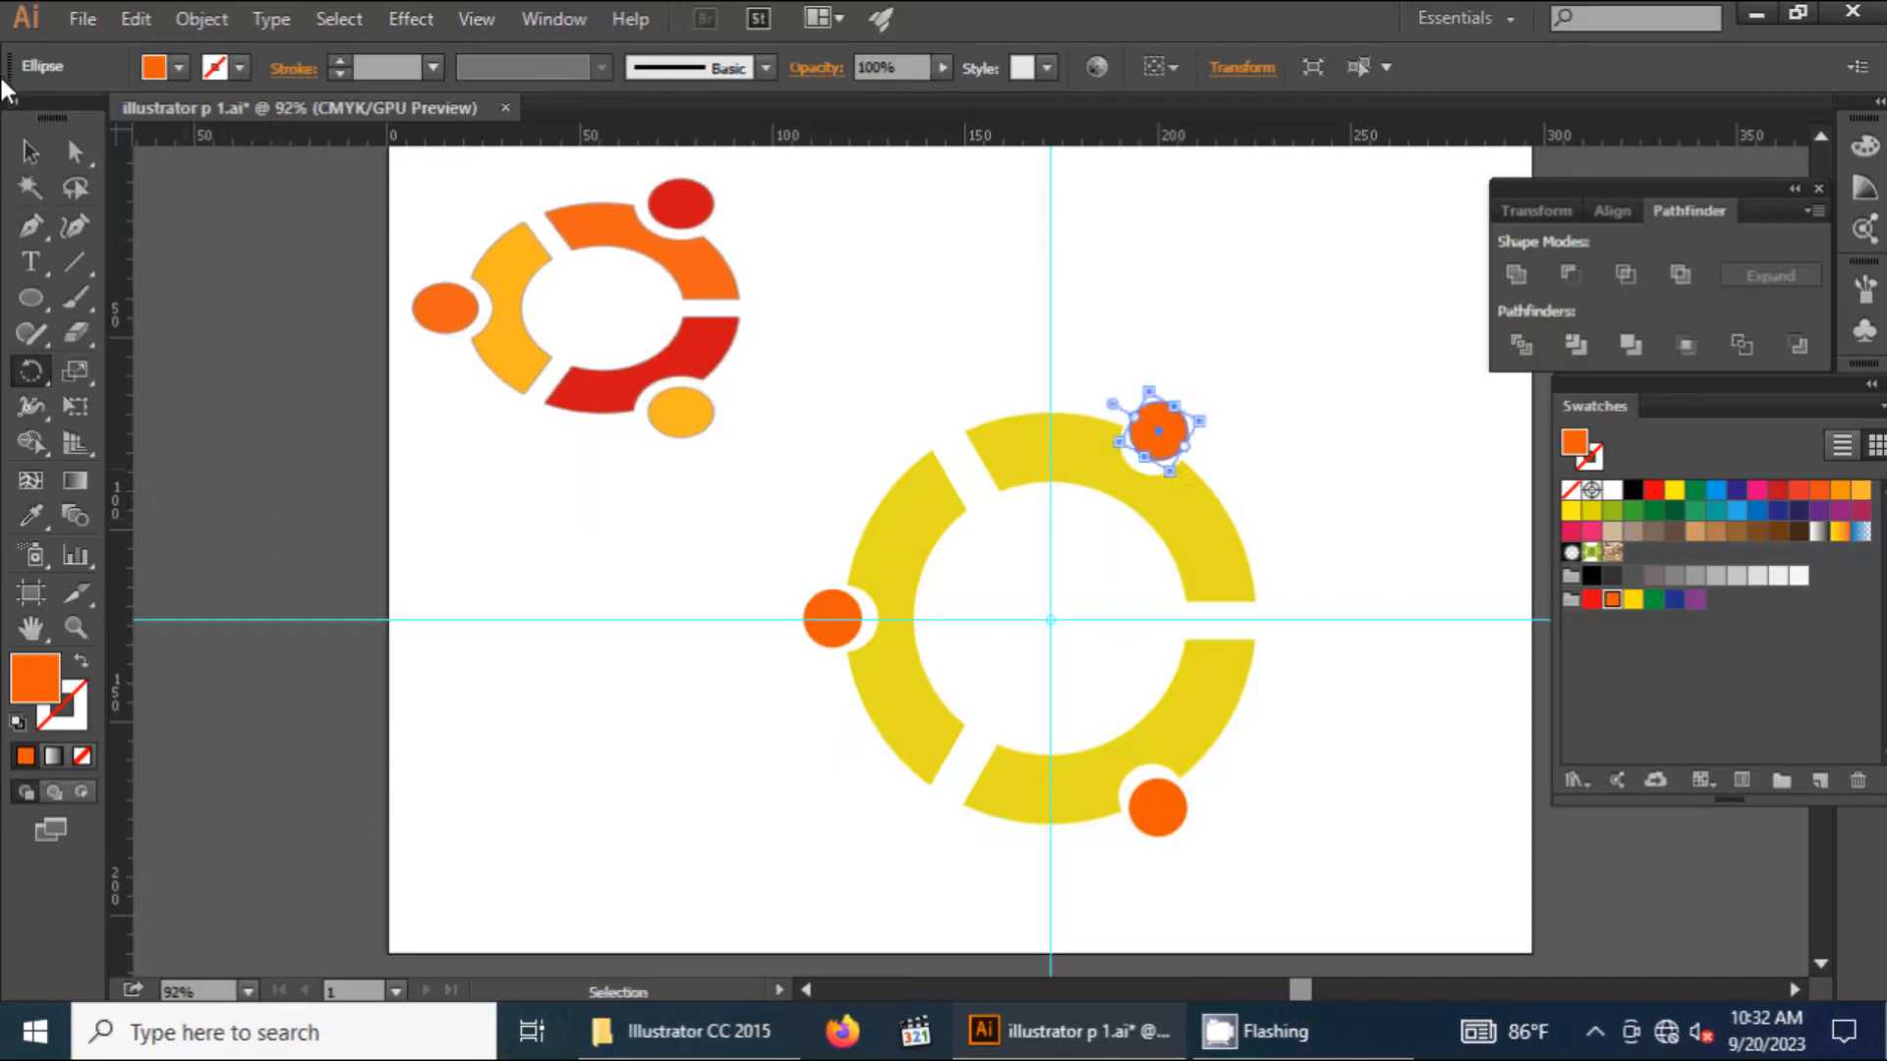
{"action": "left_click", "coordinate": [1161, 815]}
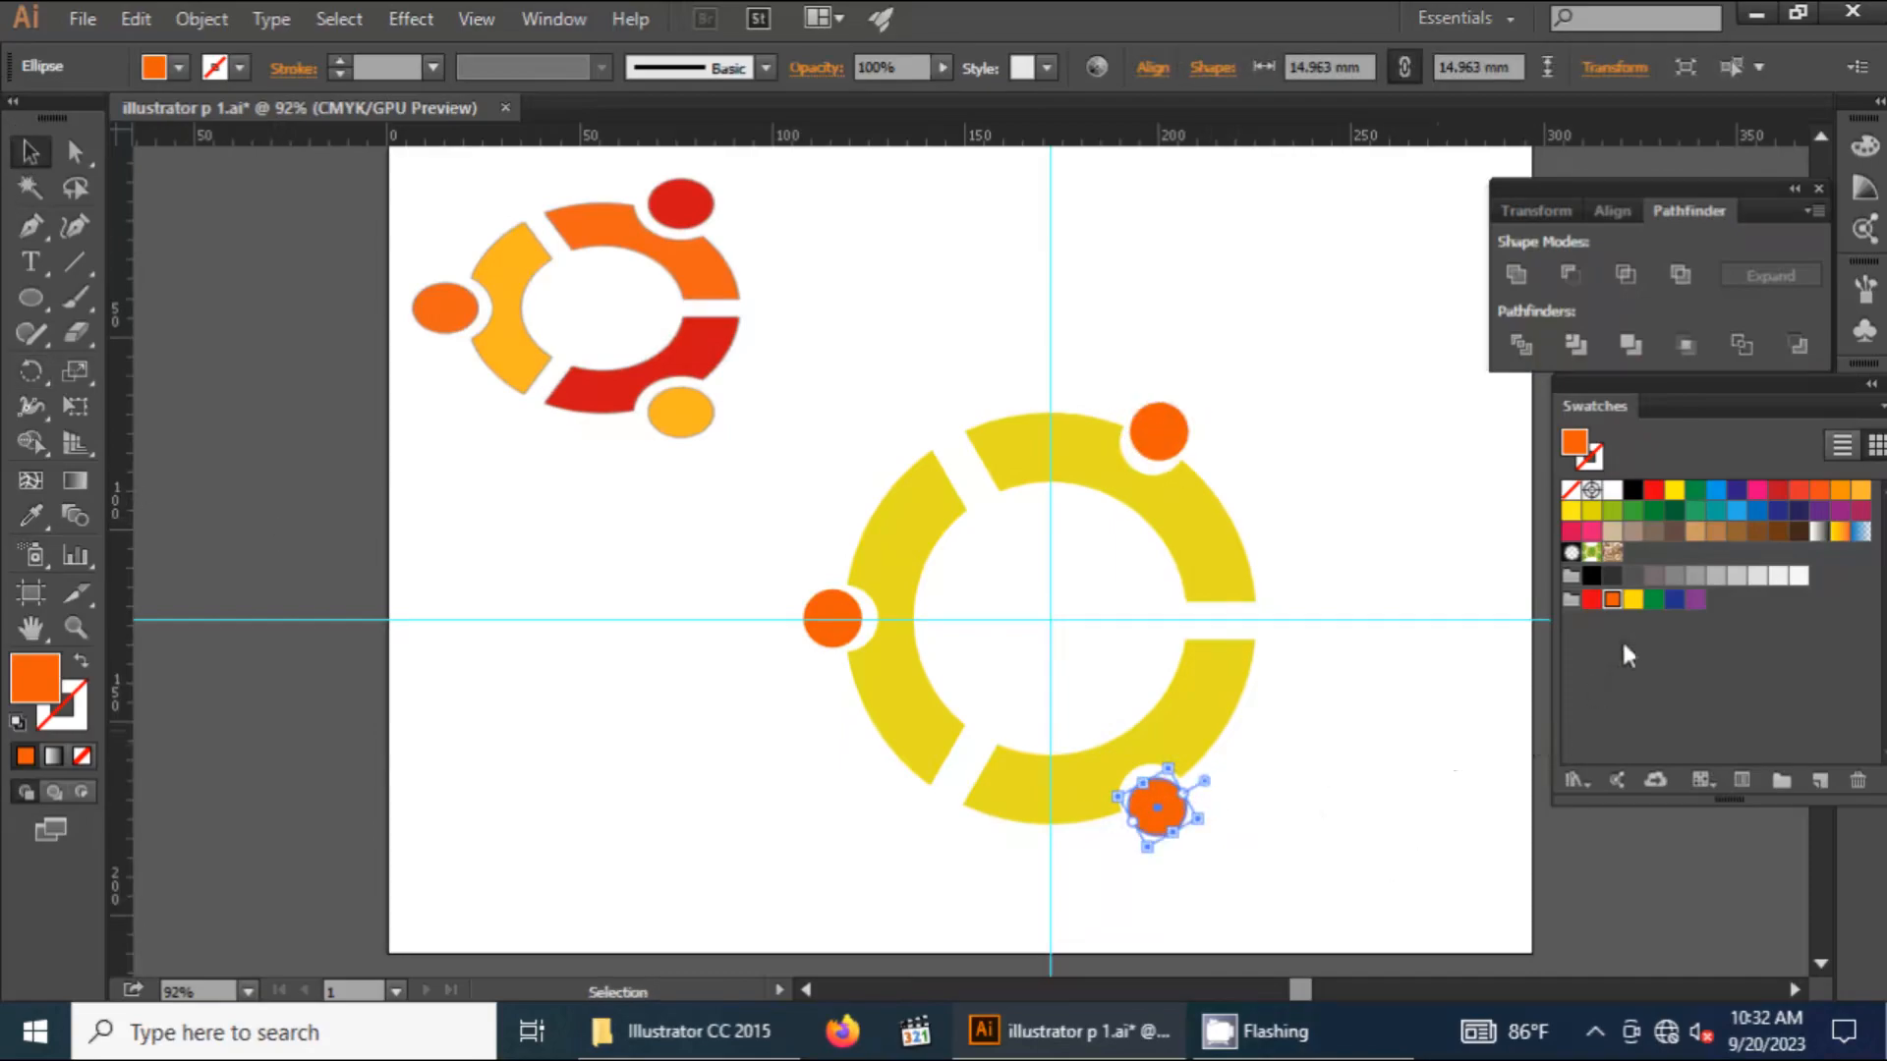
{"action": "left_click", "coordinate": [1633, 598]}
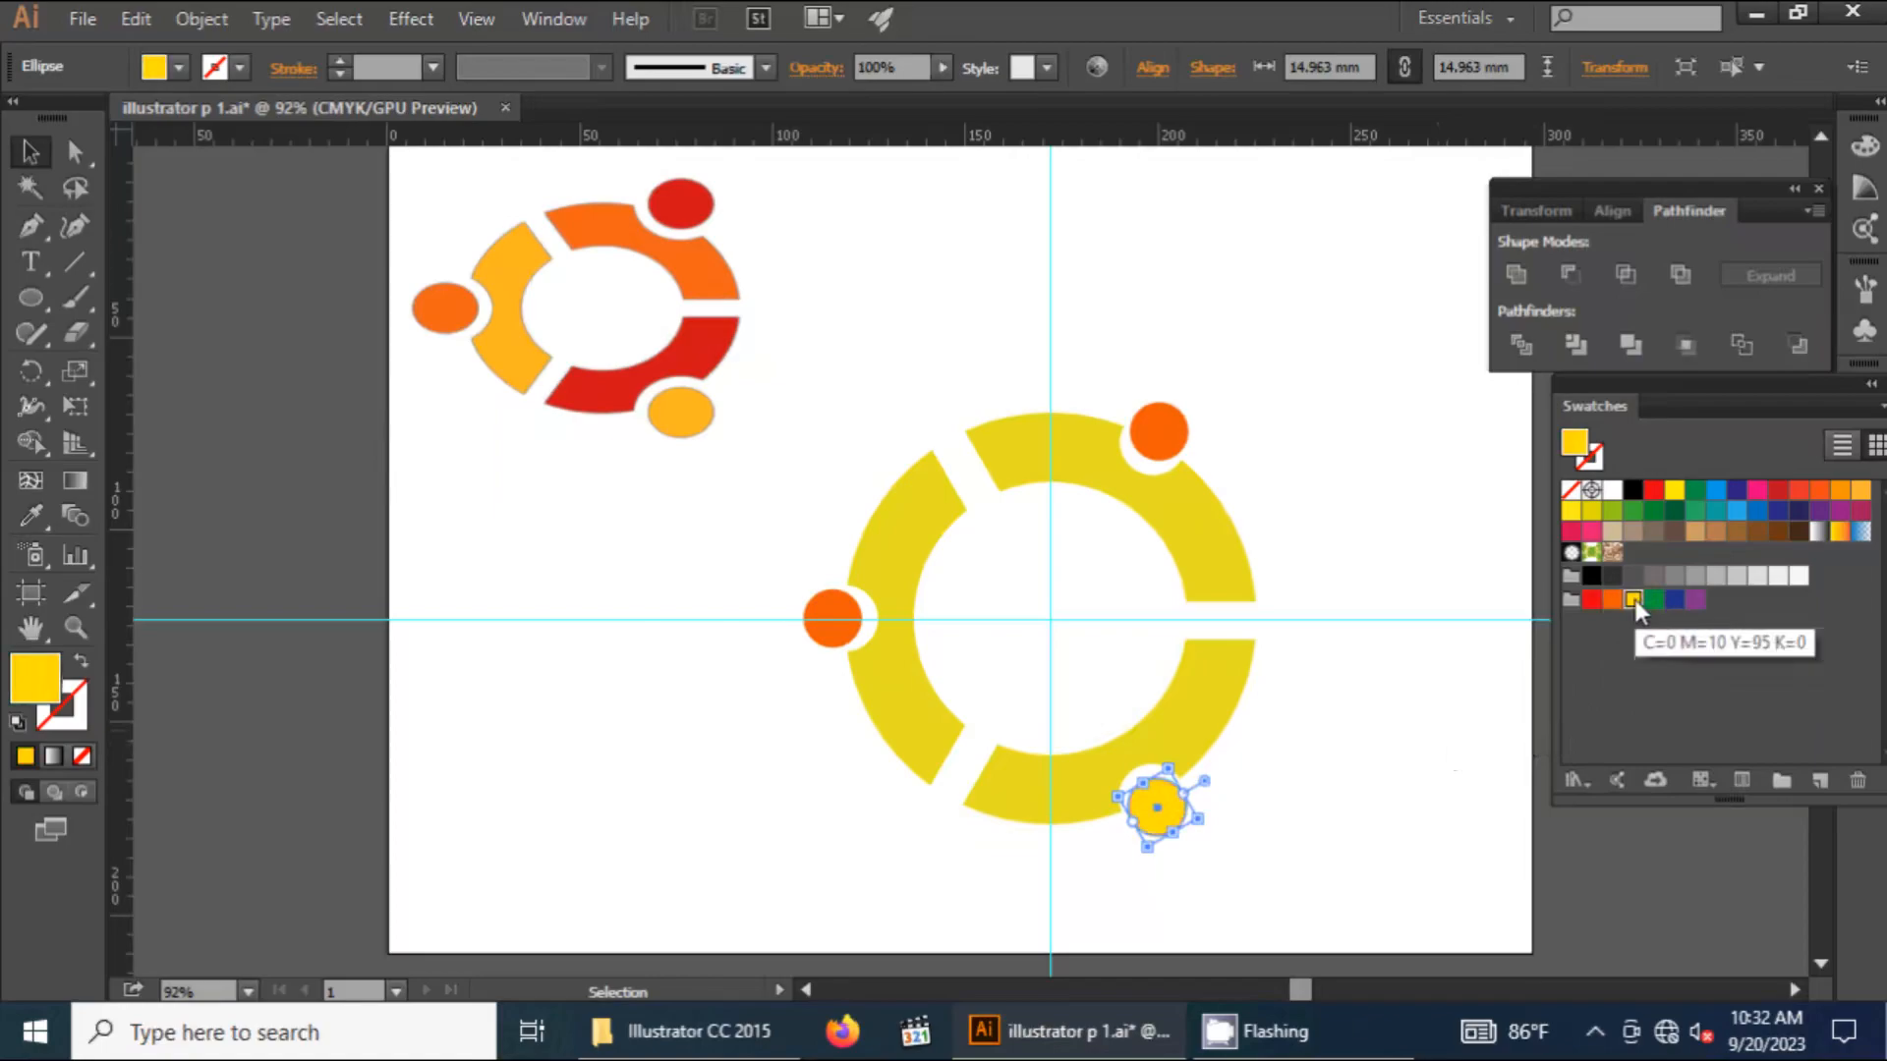
{"action": "left_click", "coordinate": [1837, 493]}
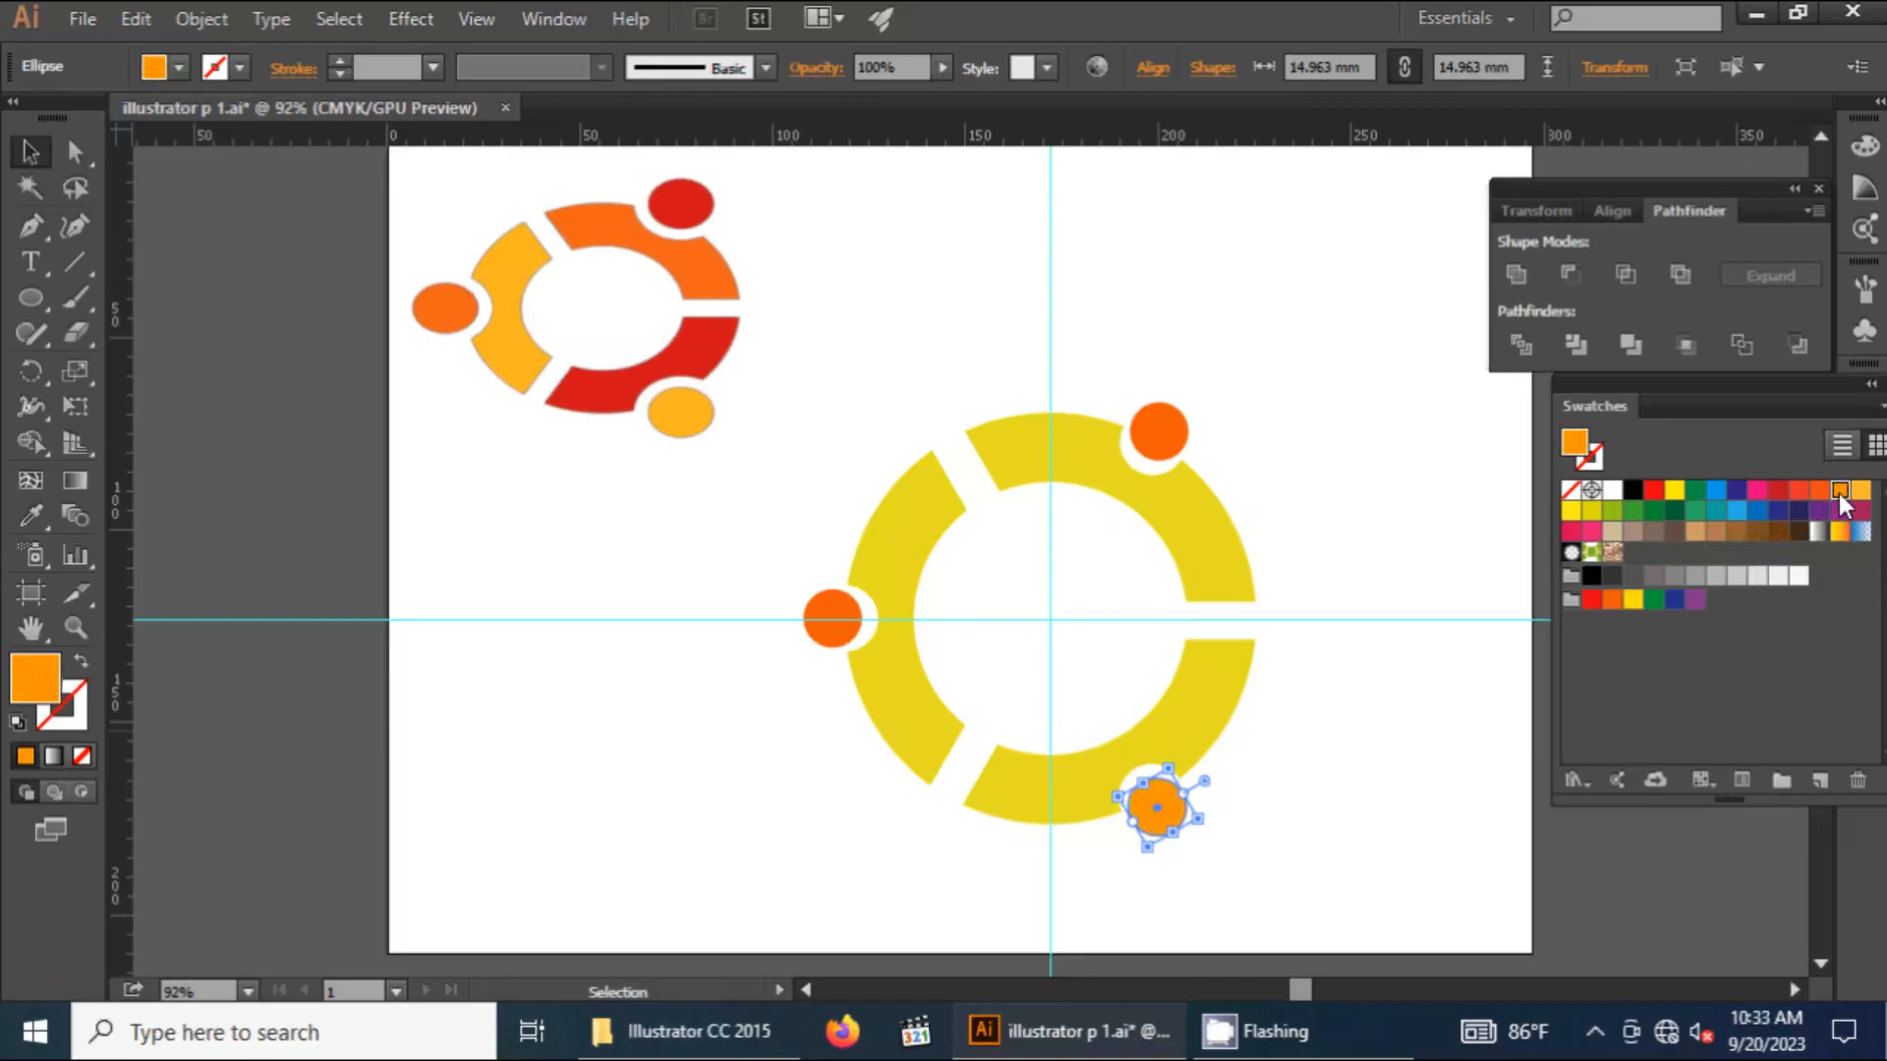
{"action": "left_click", "coordinate": [1171, 439]}
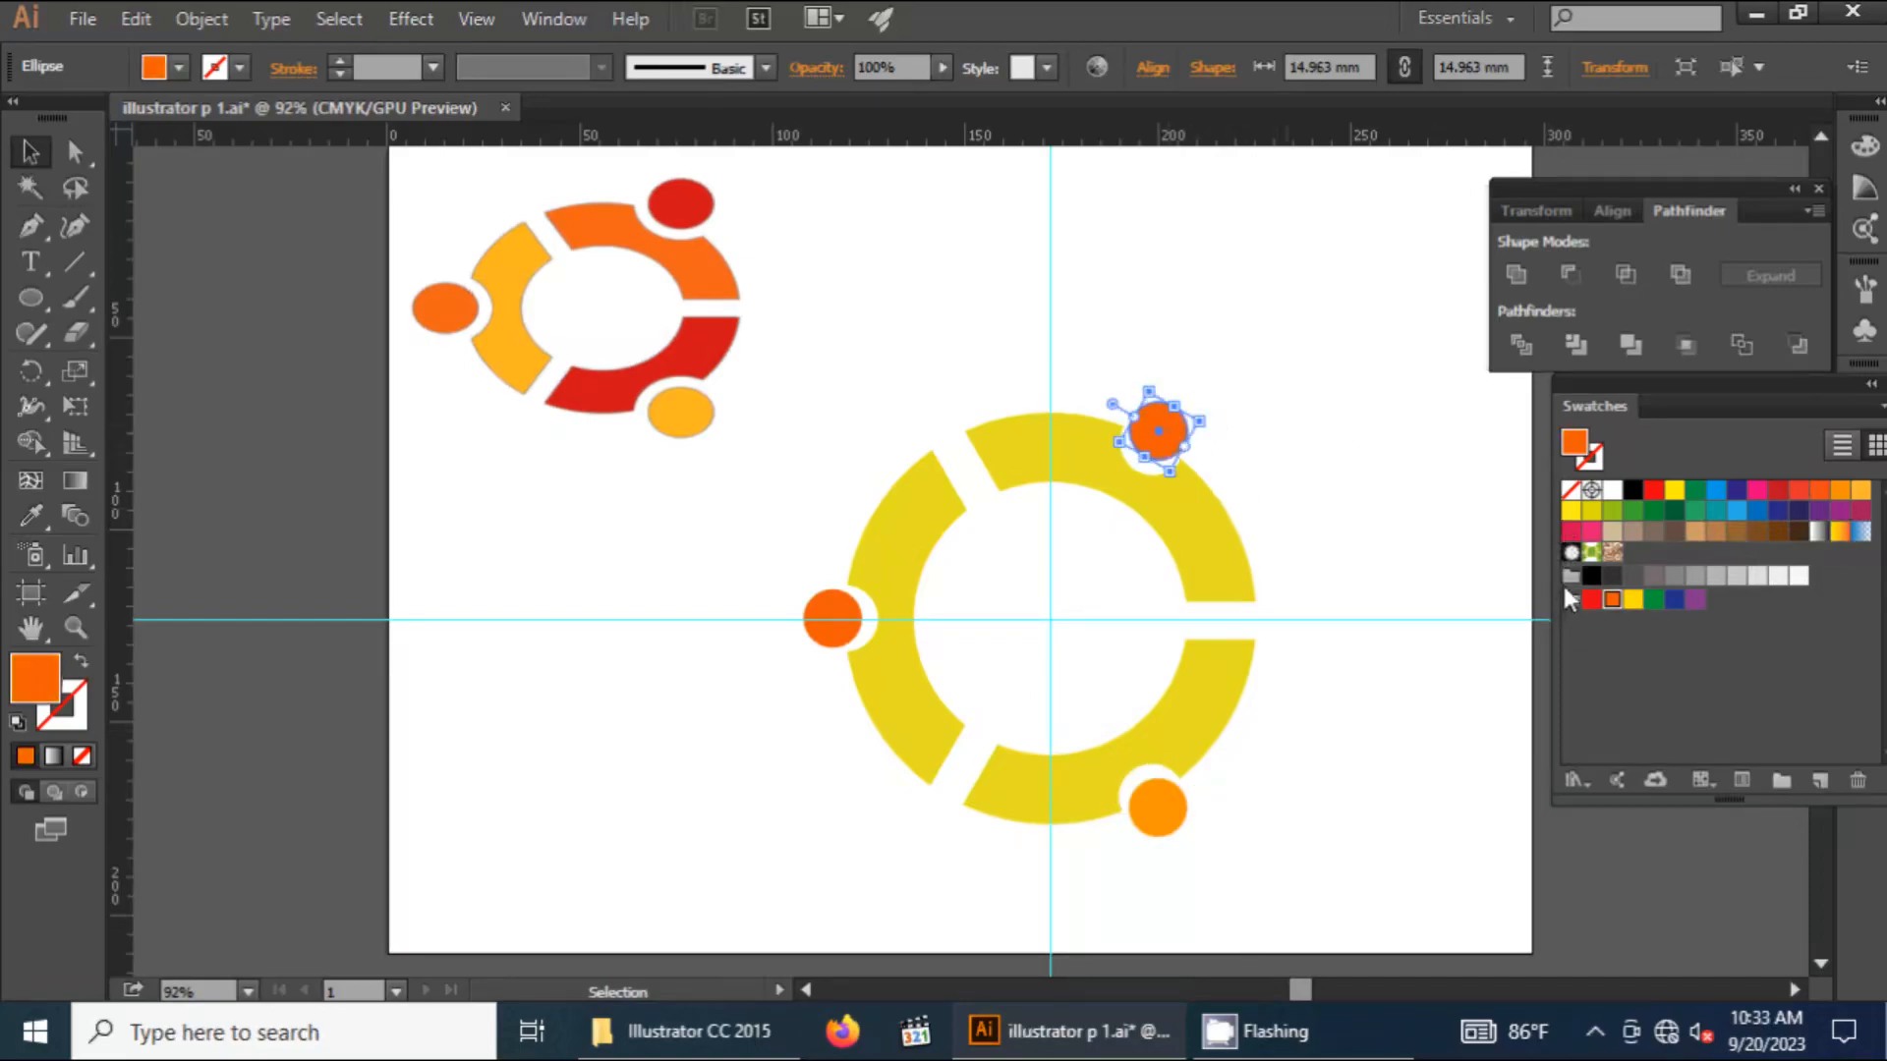
{"action": "left_click", "coordinate": [1592, 599]}
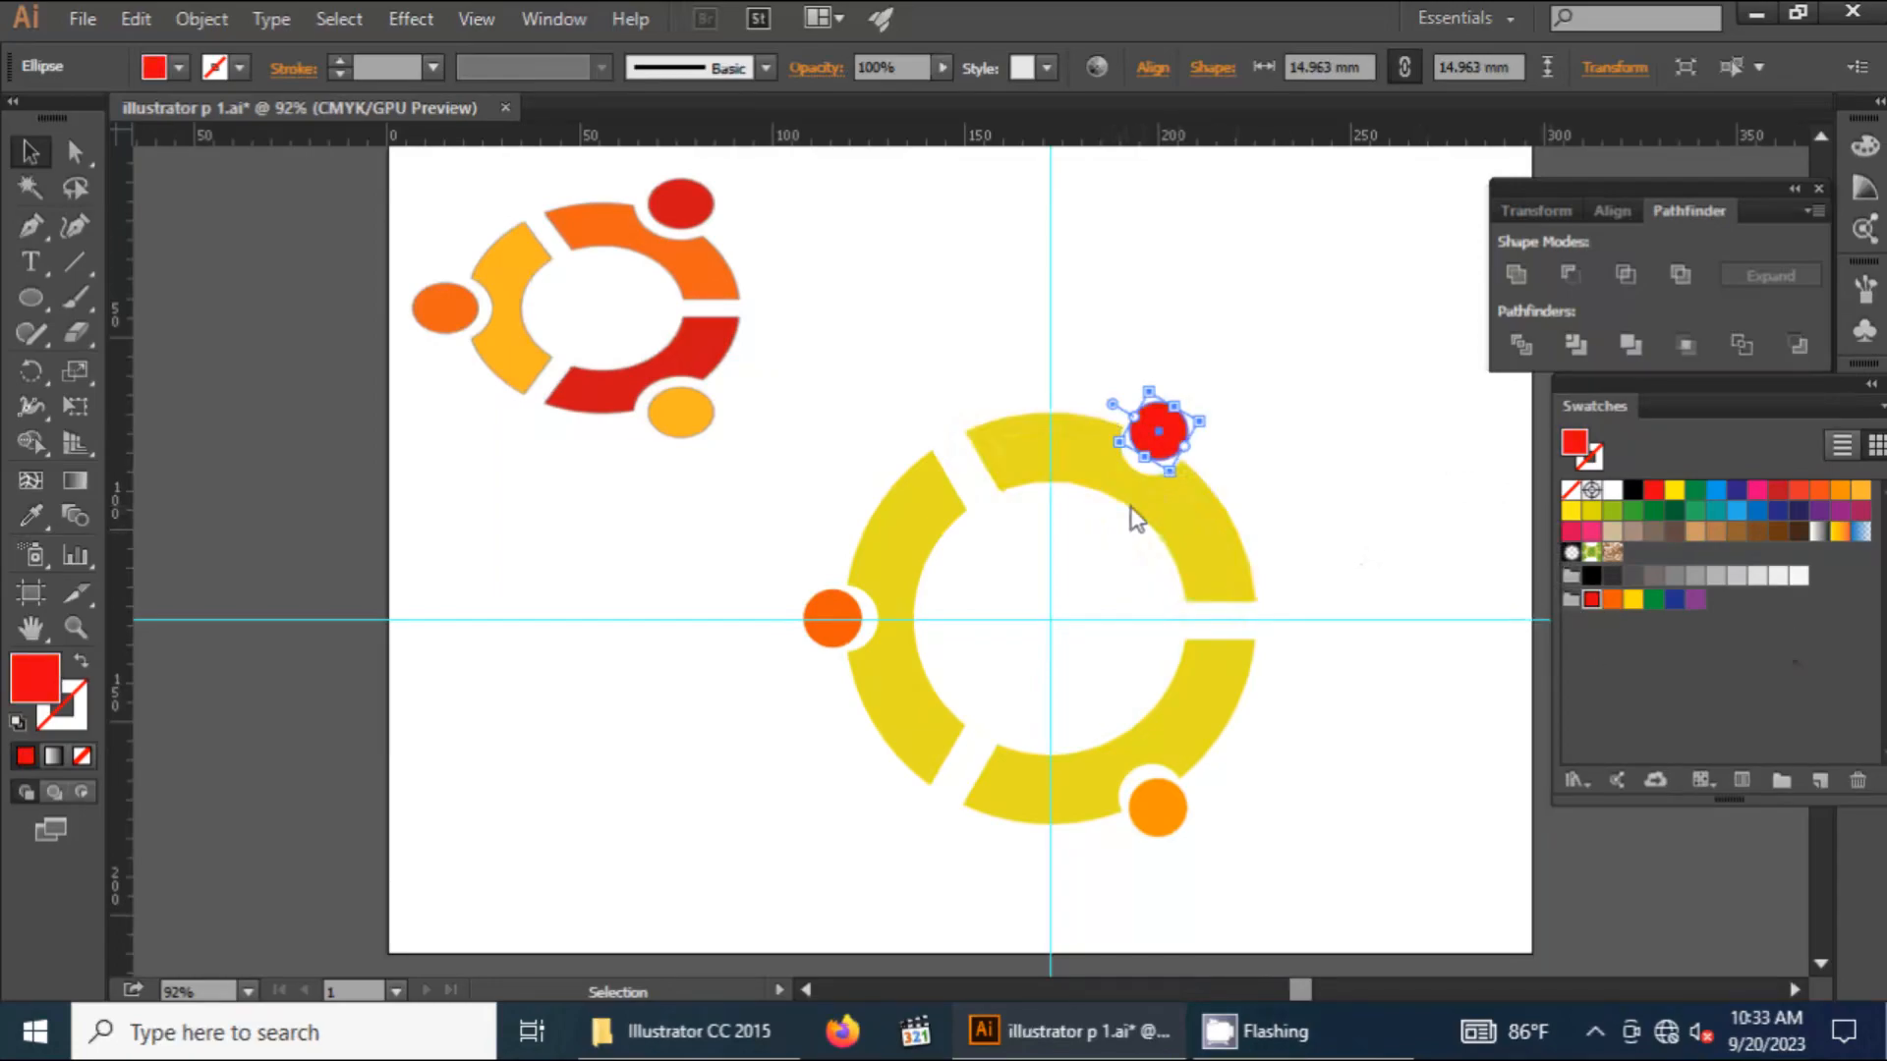
Fill the upper ring segment with orange, the left segment with light orange and the lower segment with CMYK Red
{"action": "left_click", "coordinate": [1184, 528]}
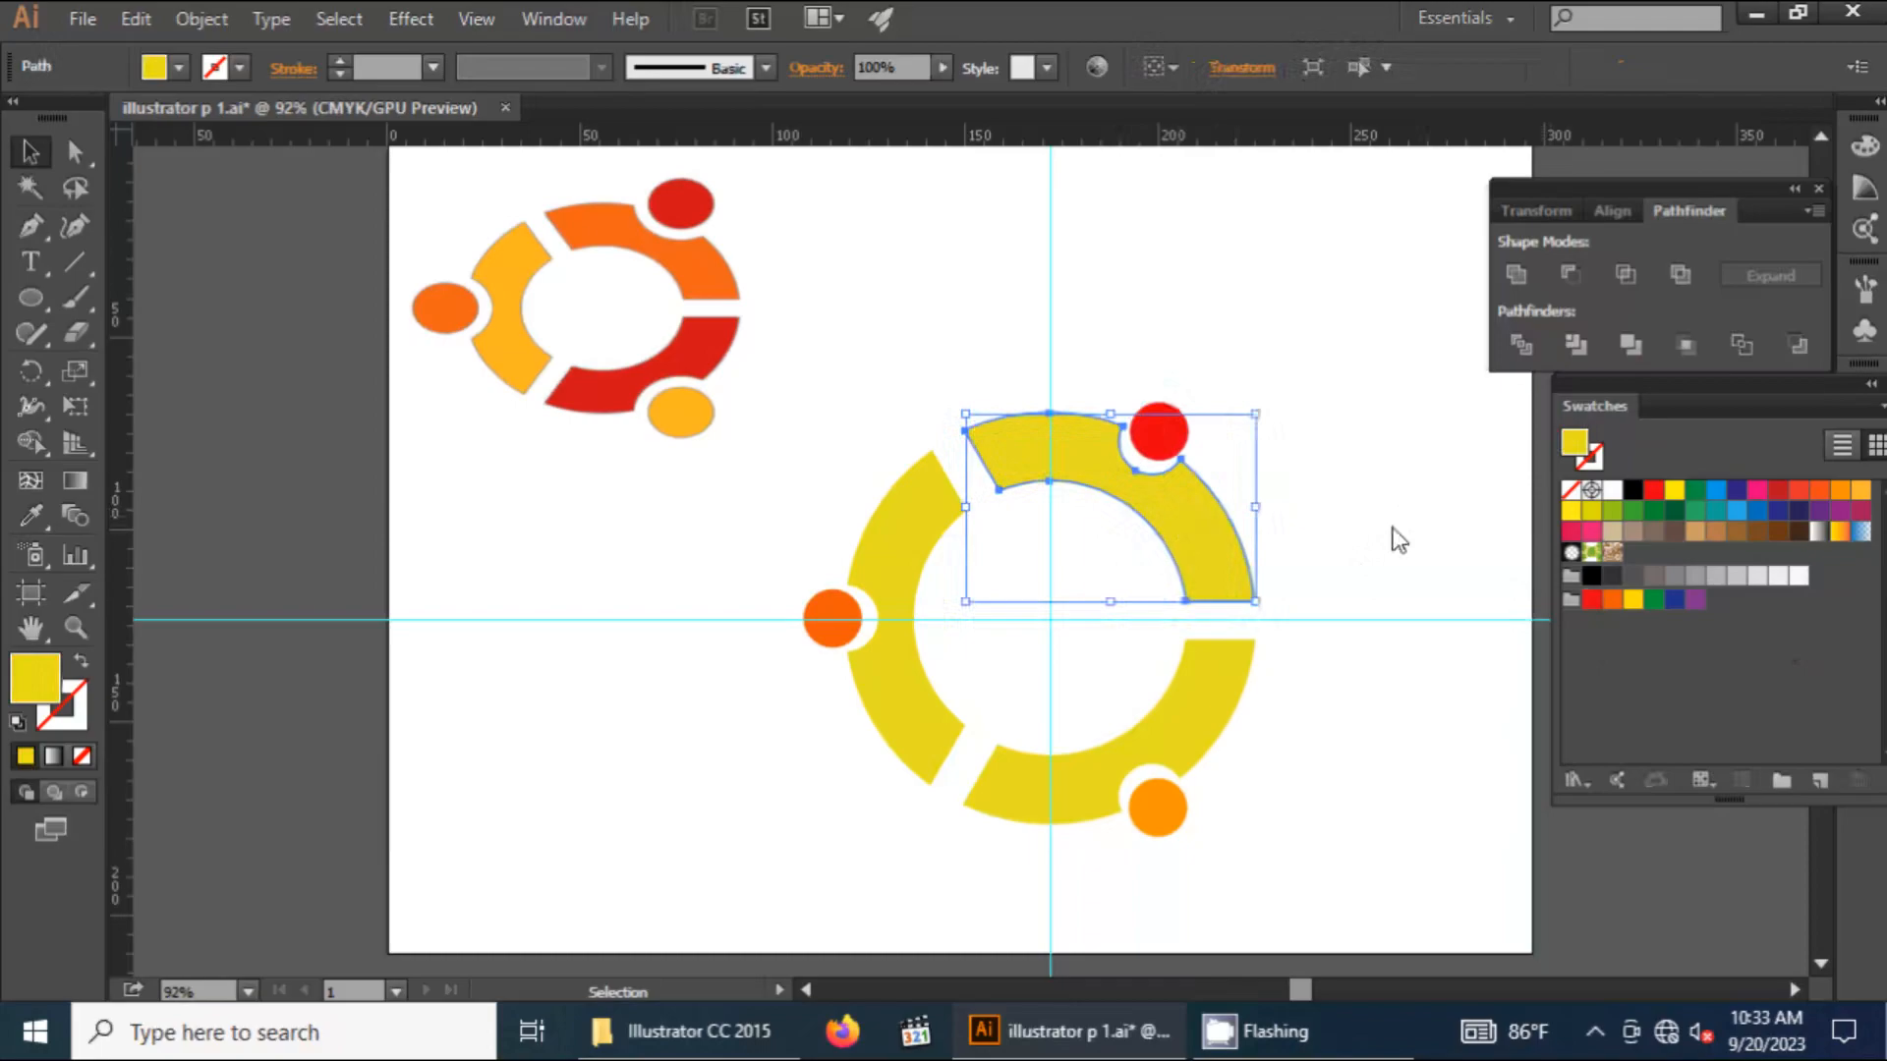
{"action": "left_click", "coordinate": [1613, 598]}
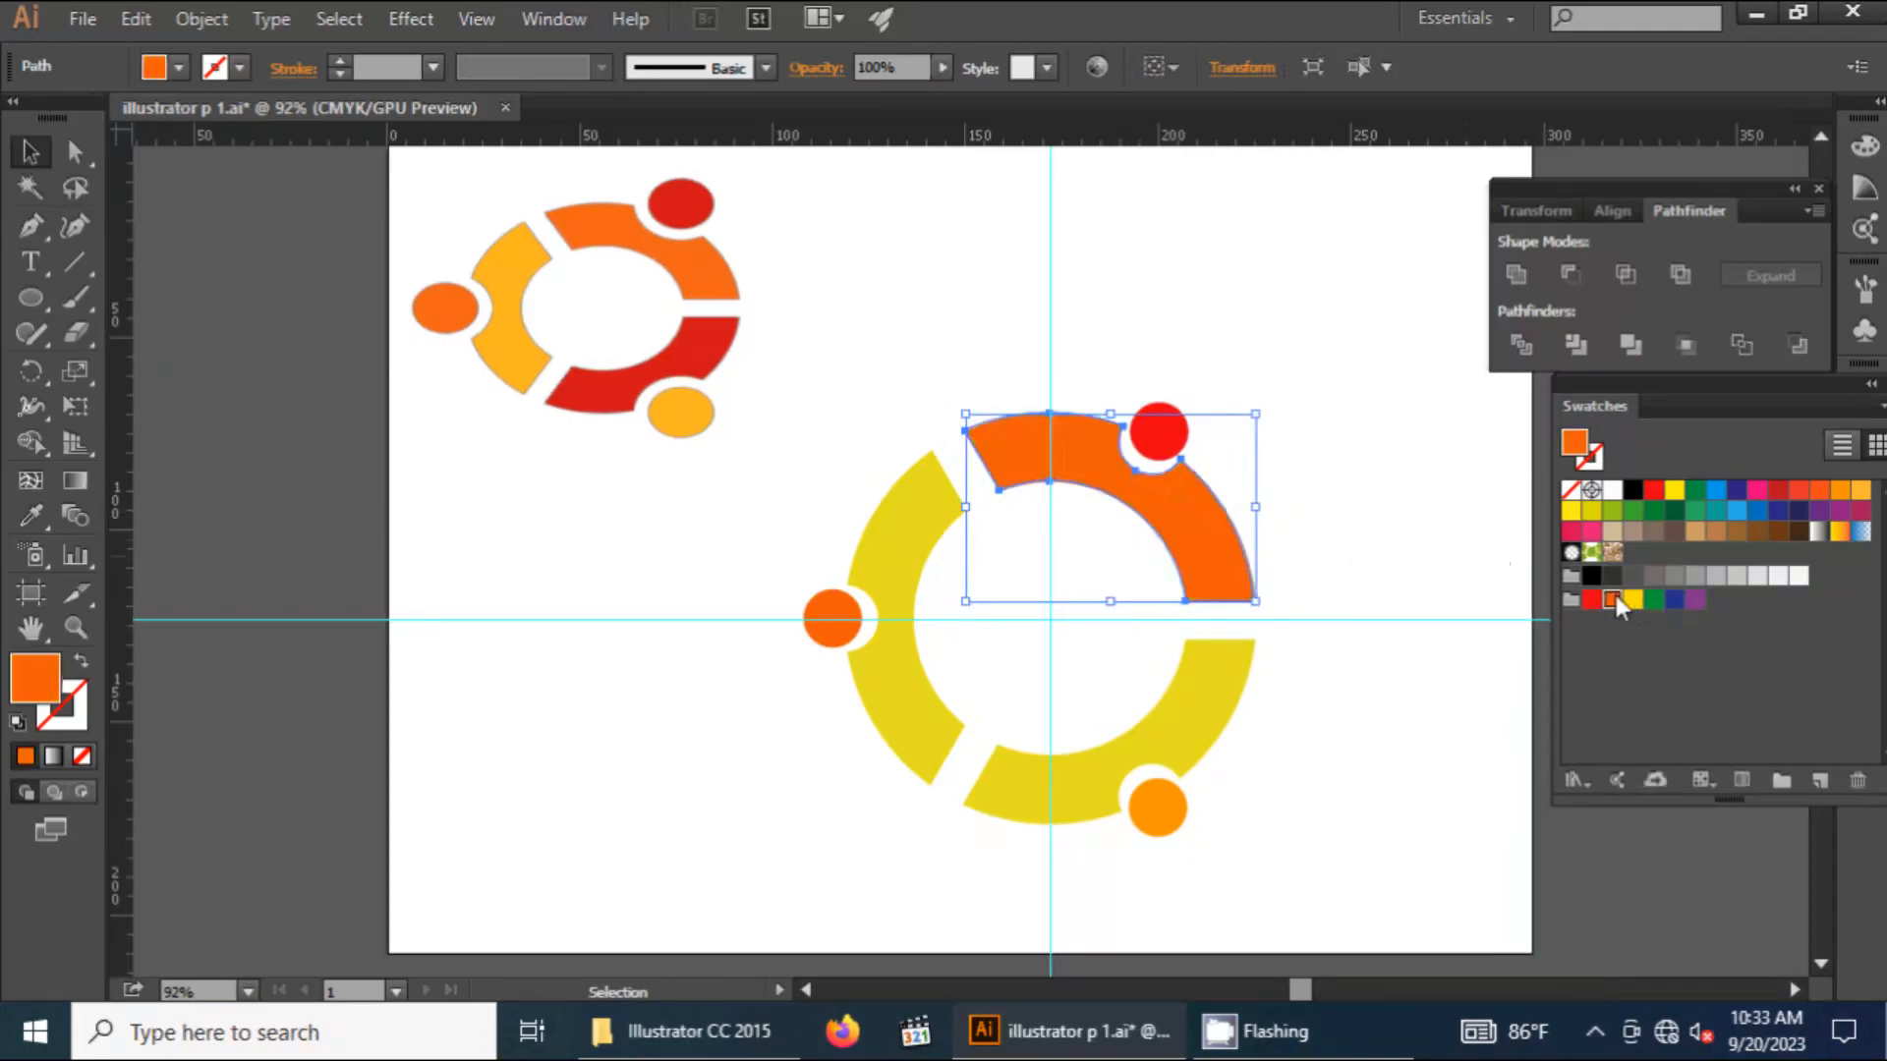
{"action": "left_click", "coordinate": [887, 557]}
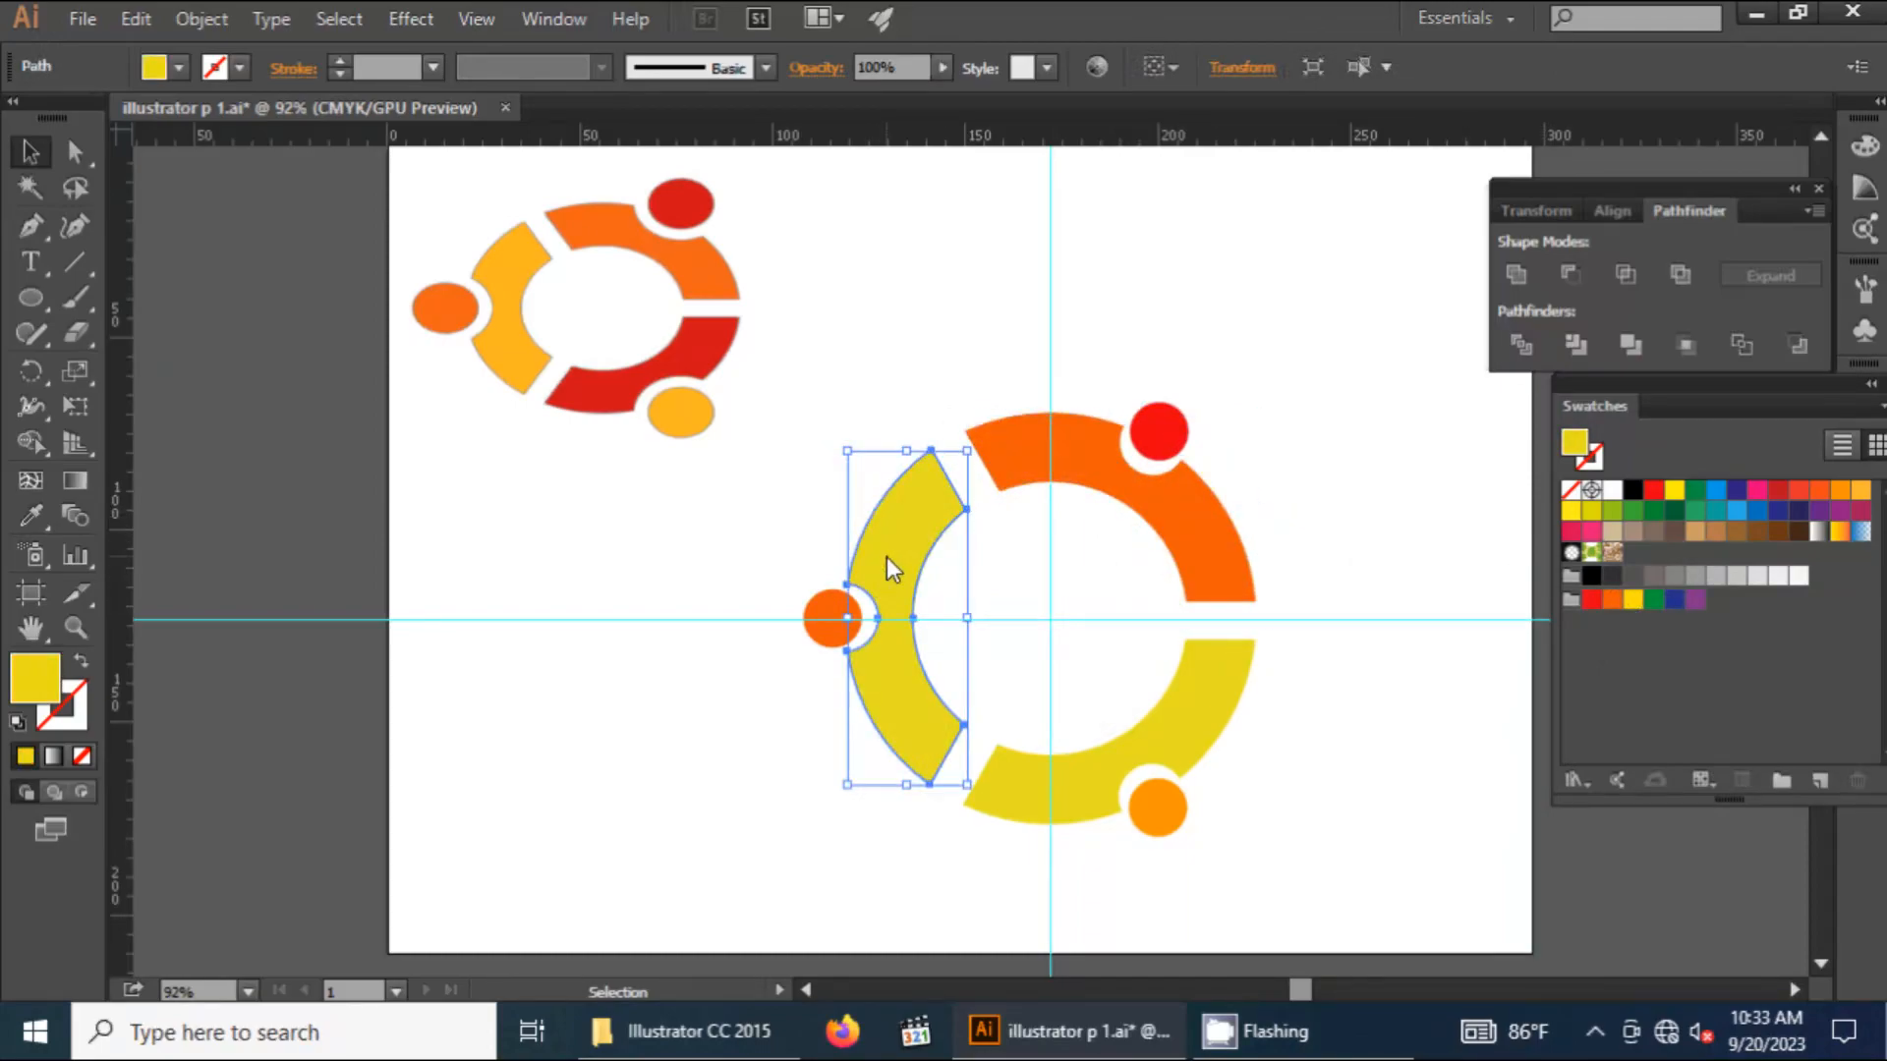
{"action": "left_click", "coordinate": [1841, 490]}
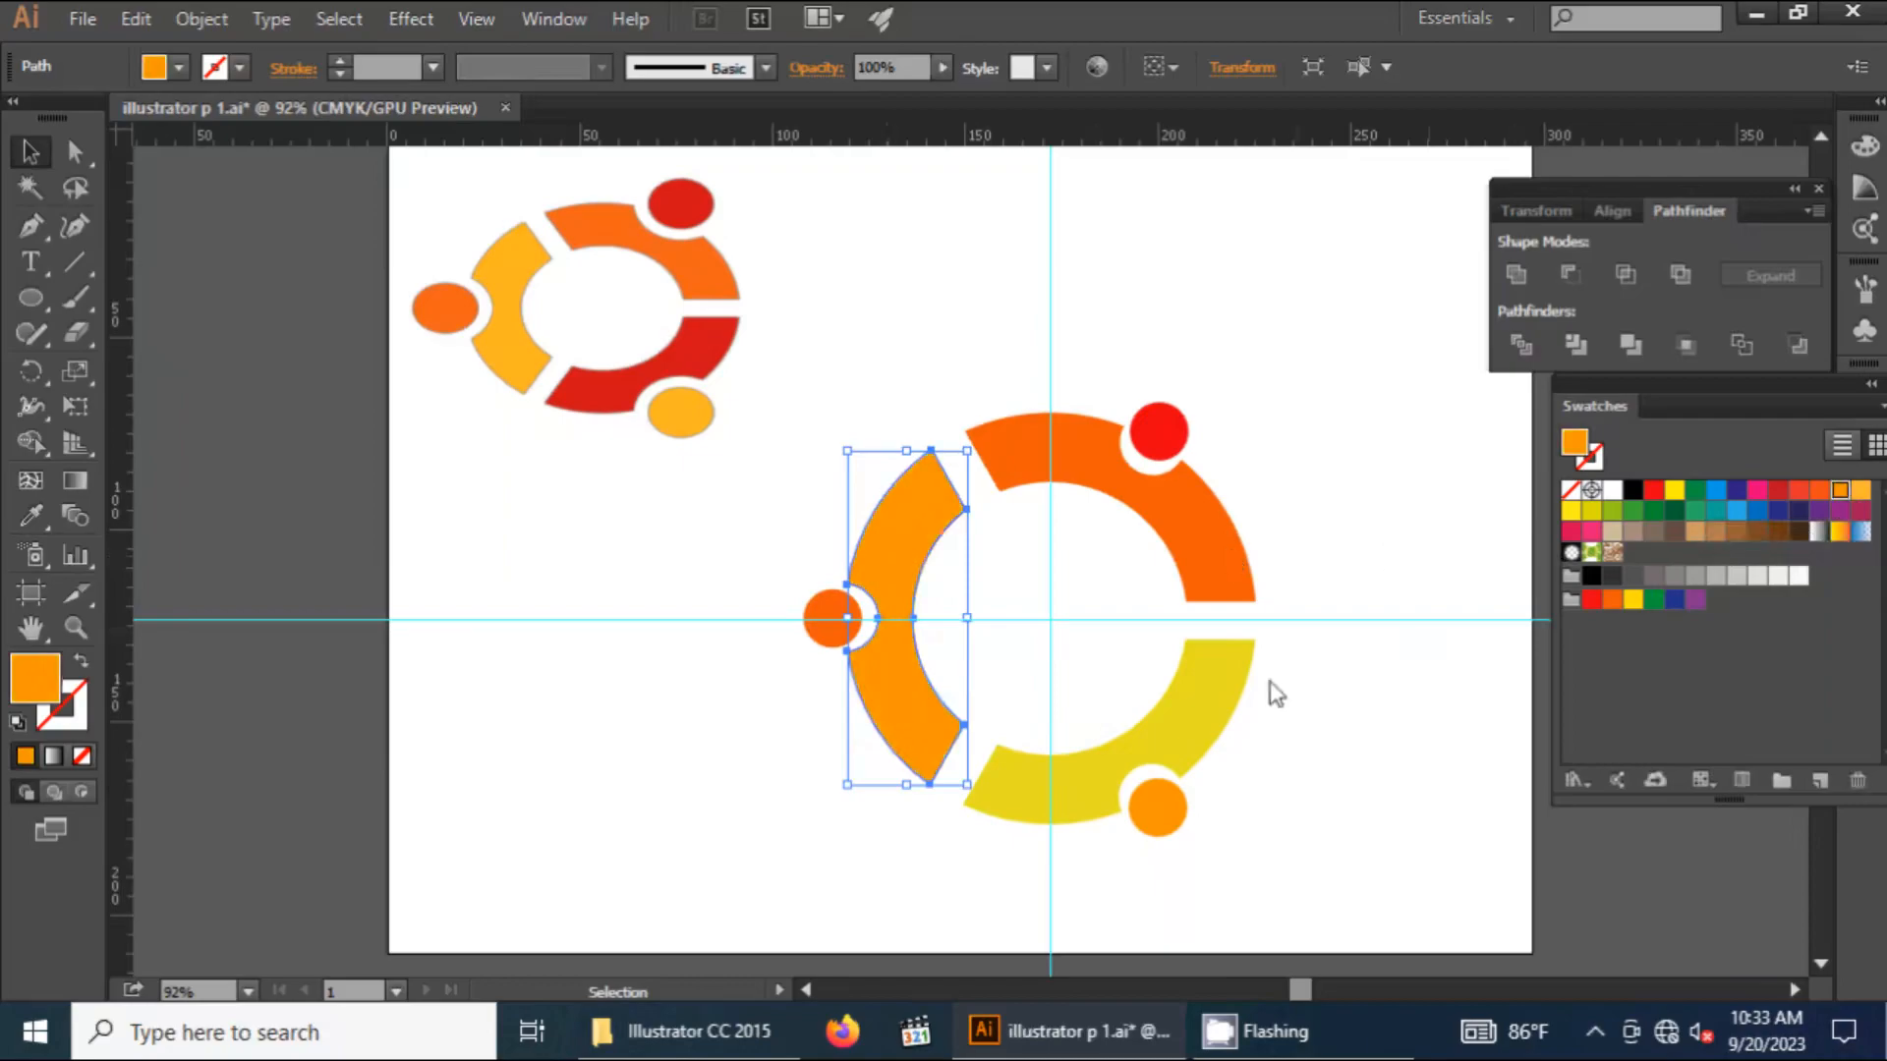
{"action": "left_click", "coordinate": [1199, 715]}
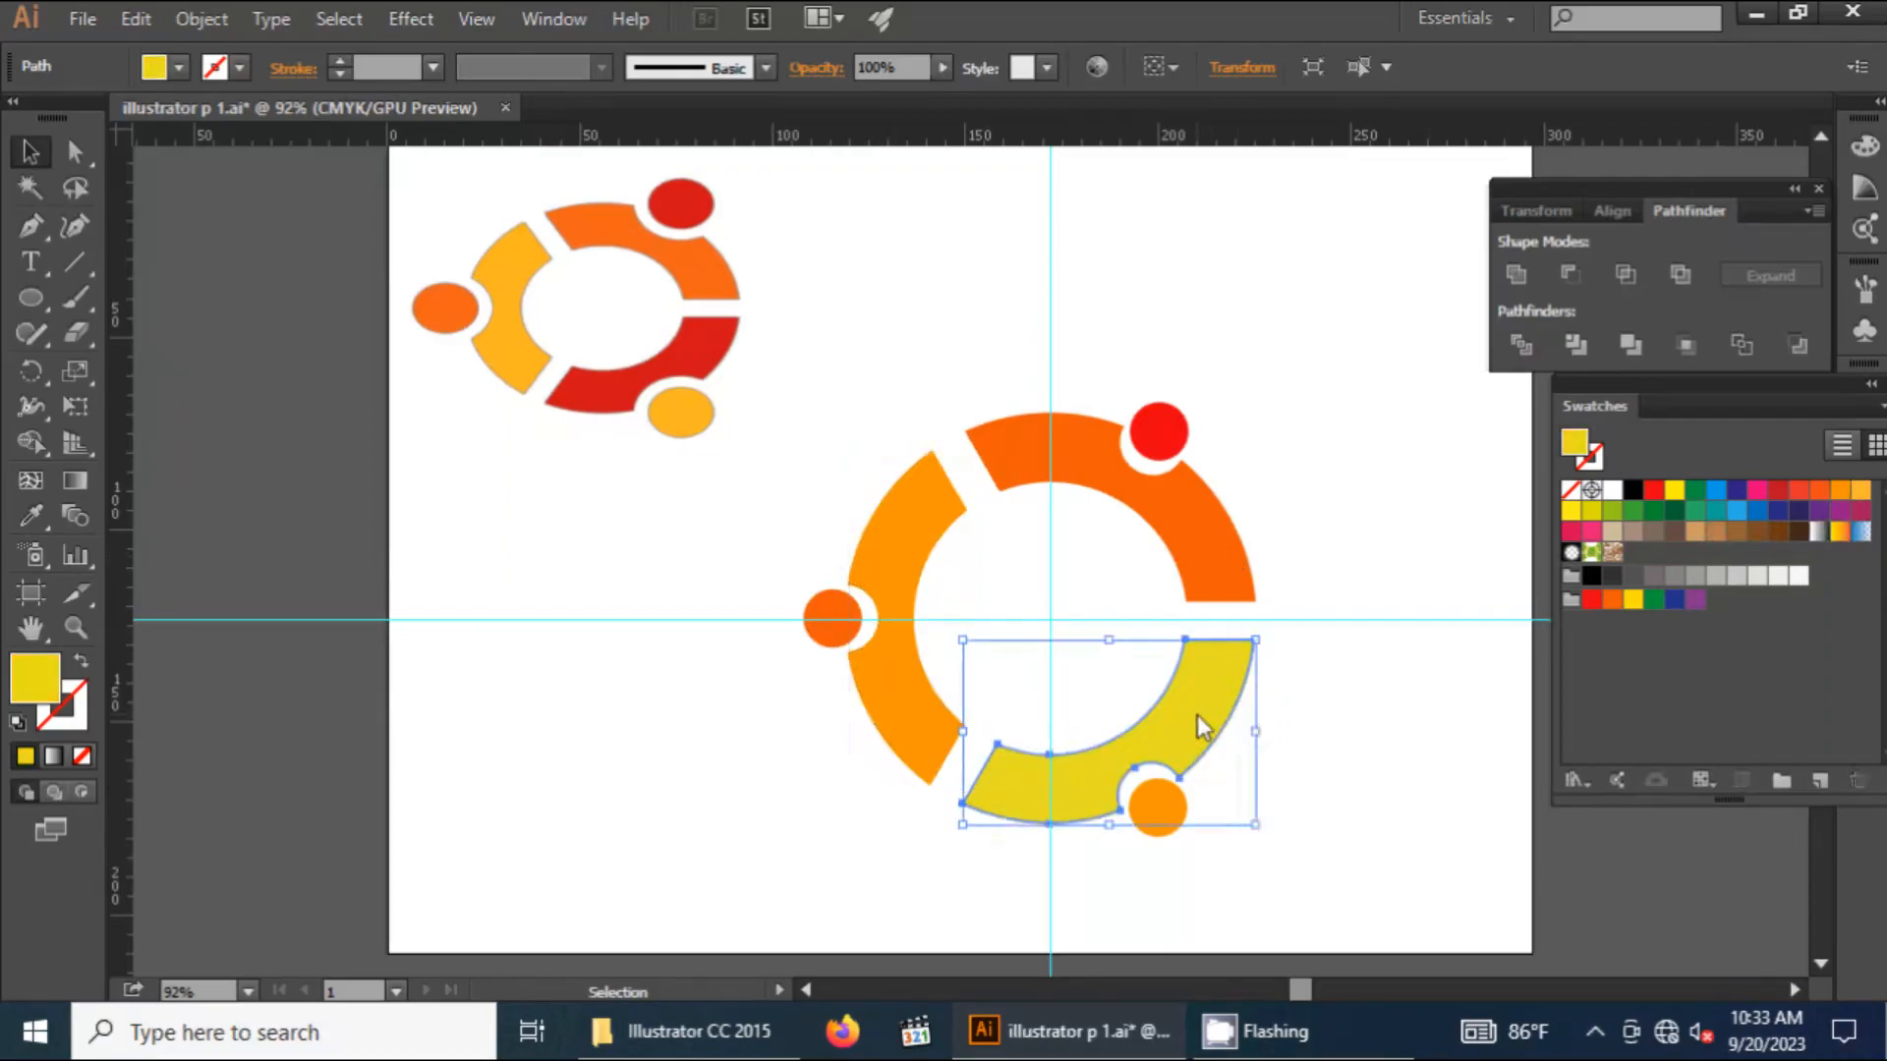
{"action": "left_click", "coordinate": [1656, 492]}
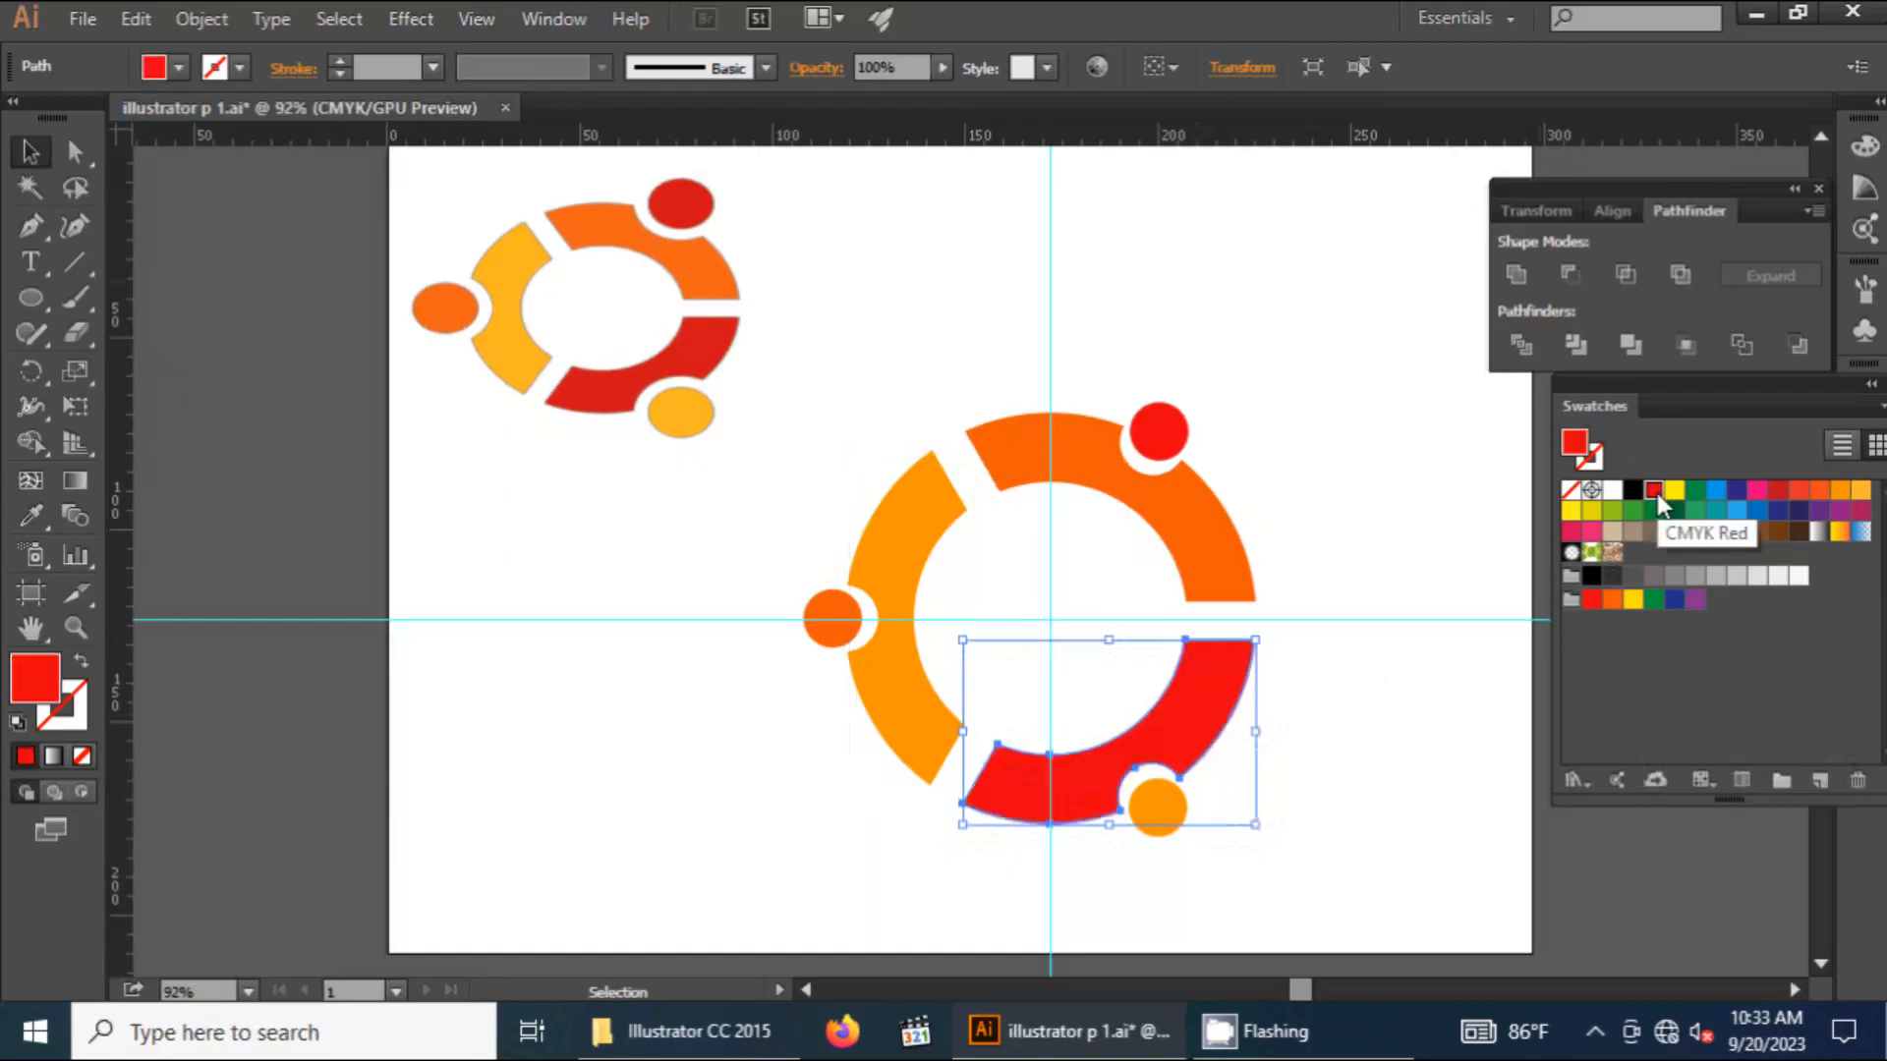
{"action": "left_click", "coordinate": [1314, 480]}
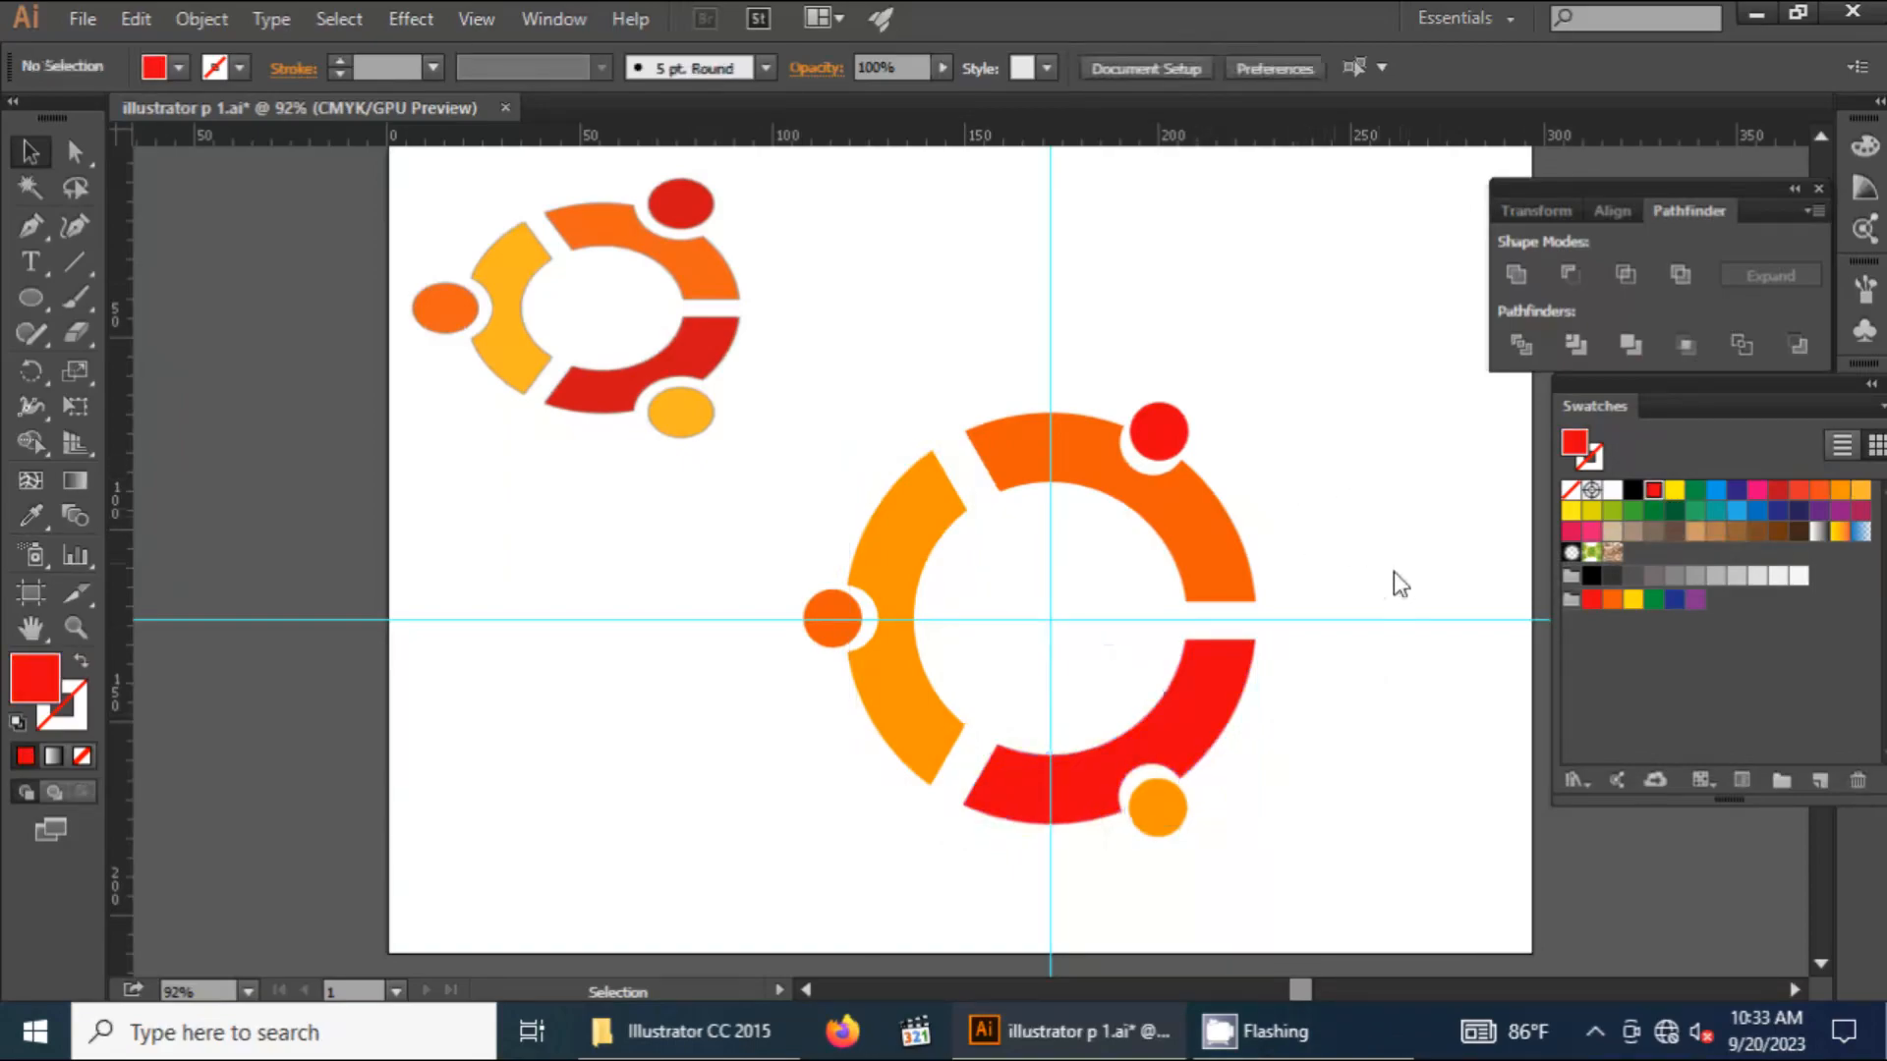
Delete the horizontal and vertical guides crossing the logo
{"action": "left_click_drag", "start_coordinate": [1430, 566], "coordinate": [1367, 694]}
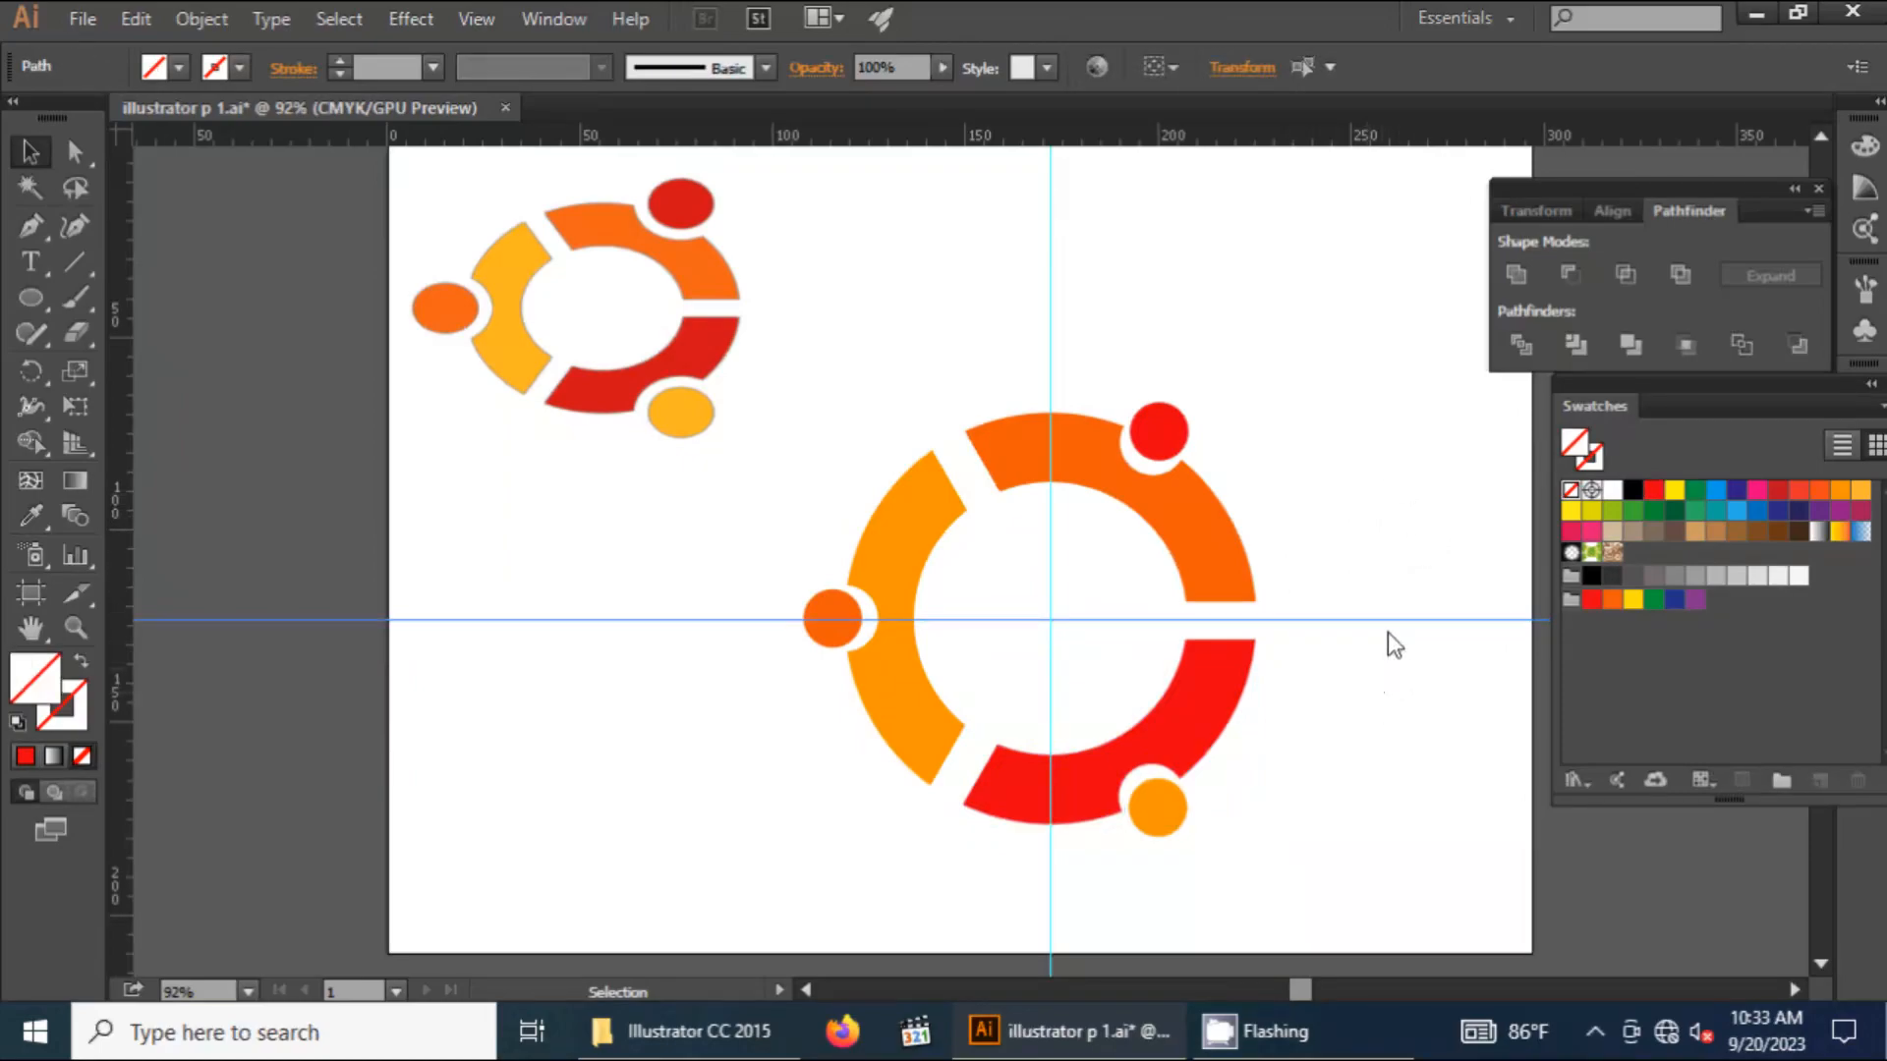
{"action": "left_click_drag", "start_coordinate": [1398, 613], "coordinate": [1345, 682]}
{"action": "key", "text": "Delete"}
{"action": "left_click_drag", "start_coordinate": [1175, 246], "coordinate": [987, 344]}
{"action": "key", "text": "Delete"}
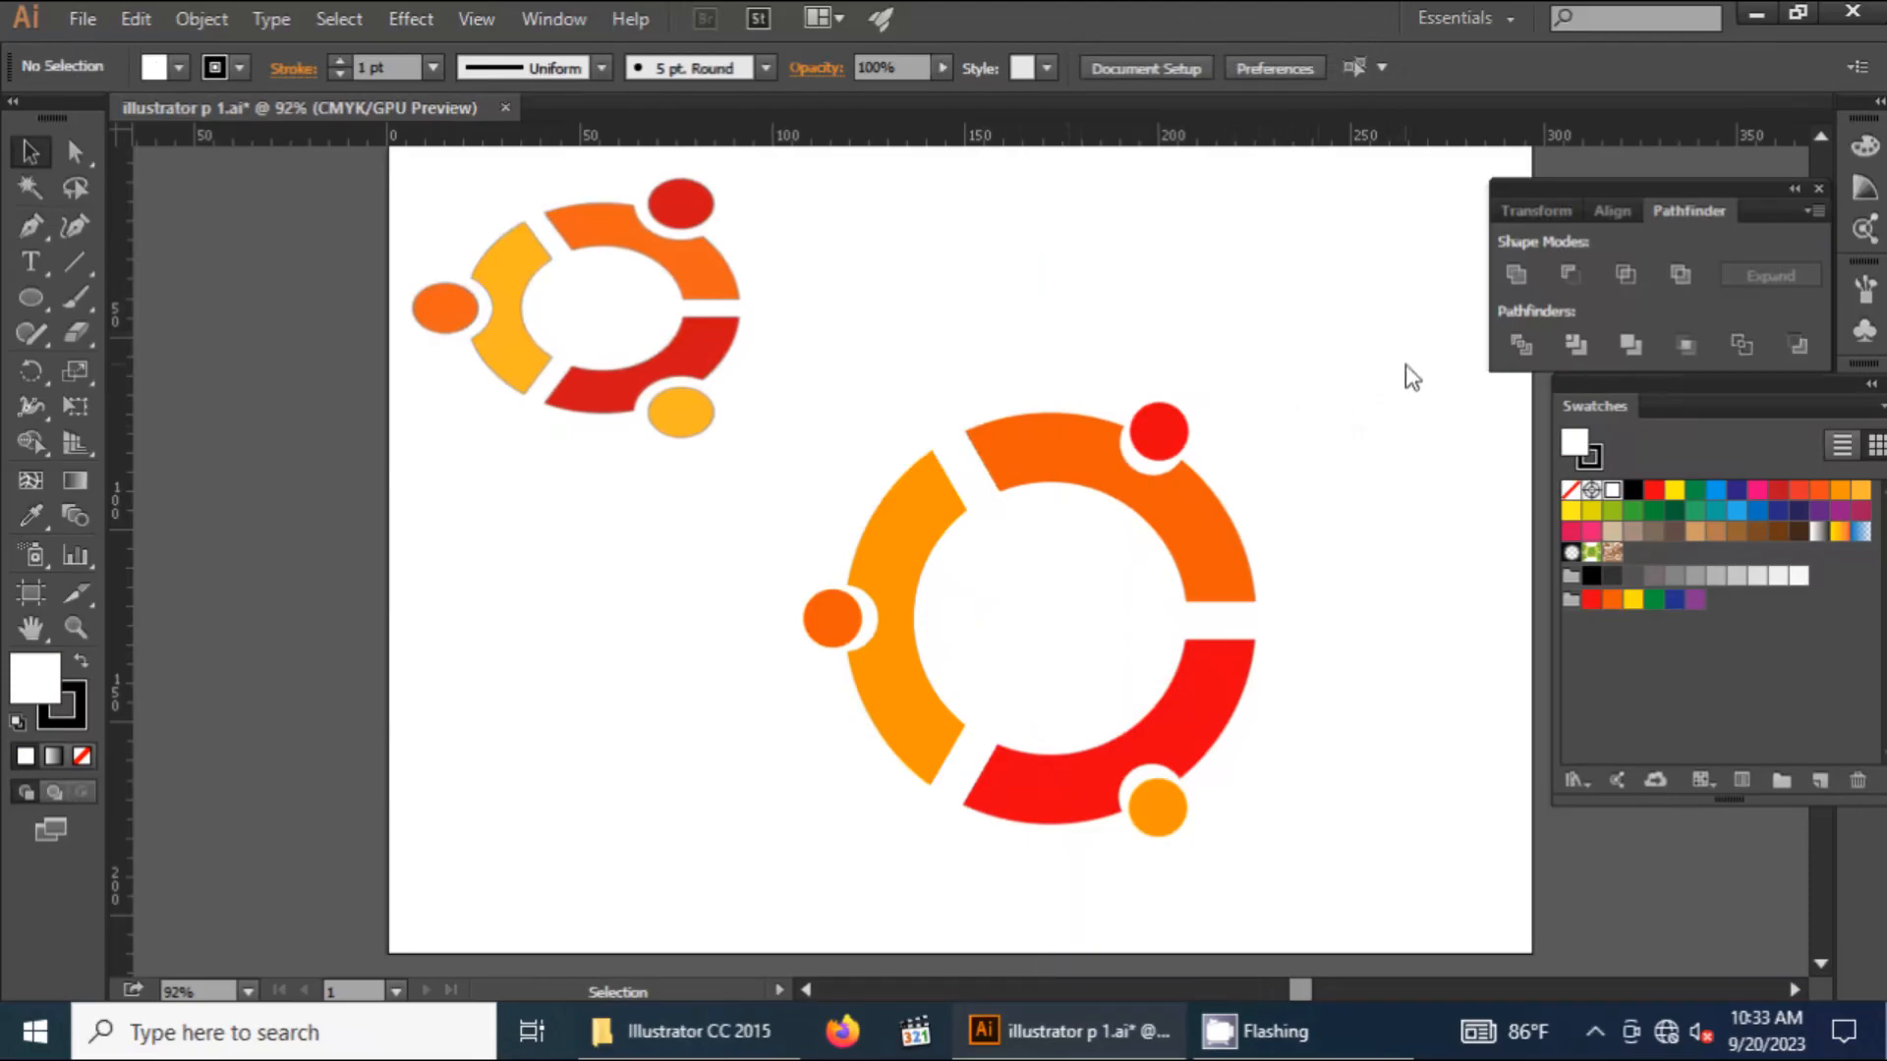
Group all parts of the redrawn logo and scale the group proportionally from its centre to about two thirds of its size
{"action": "left_click_drag", "start_coordinate": [1443, 436], "coordinate": [825, 847]}
{"action": "left_click", "coordinate": [210, 21]}
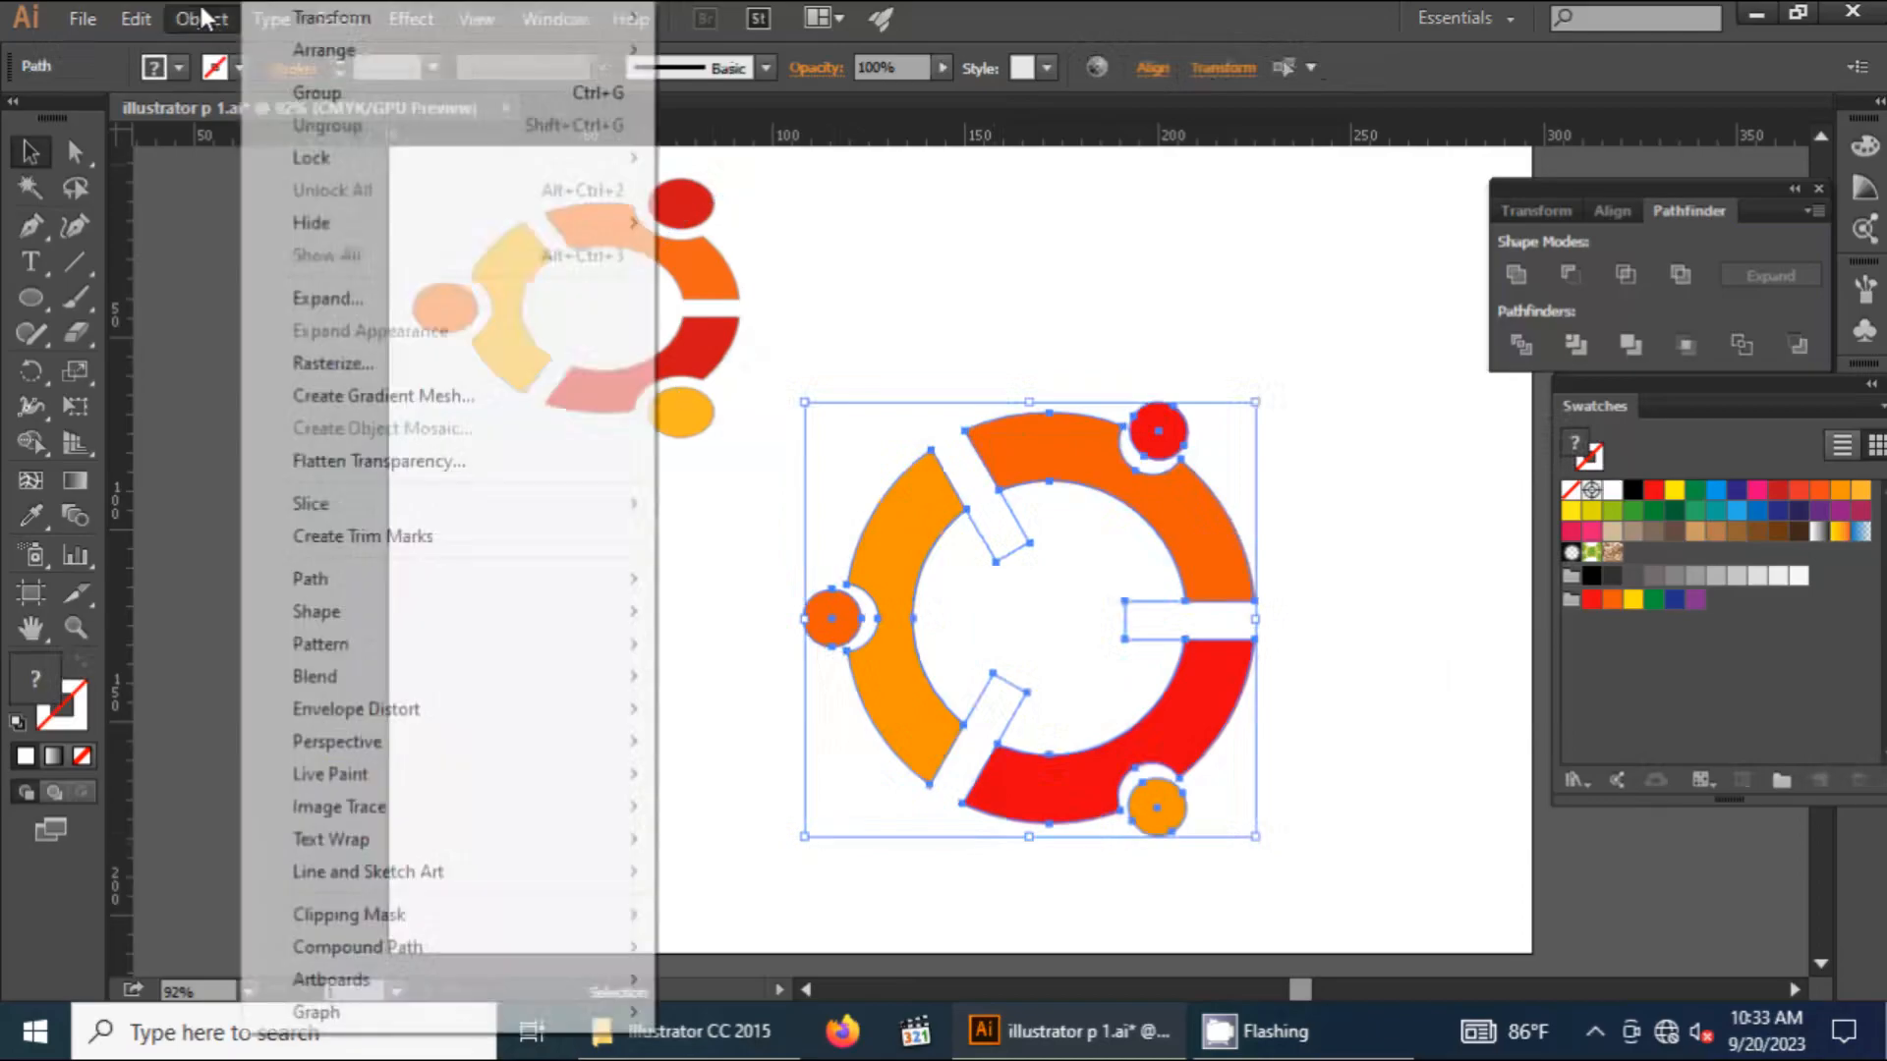
{"action": "left_click", "coordinate": [295, 93]}
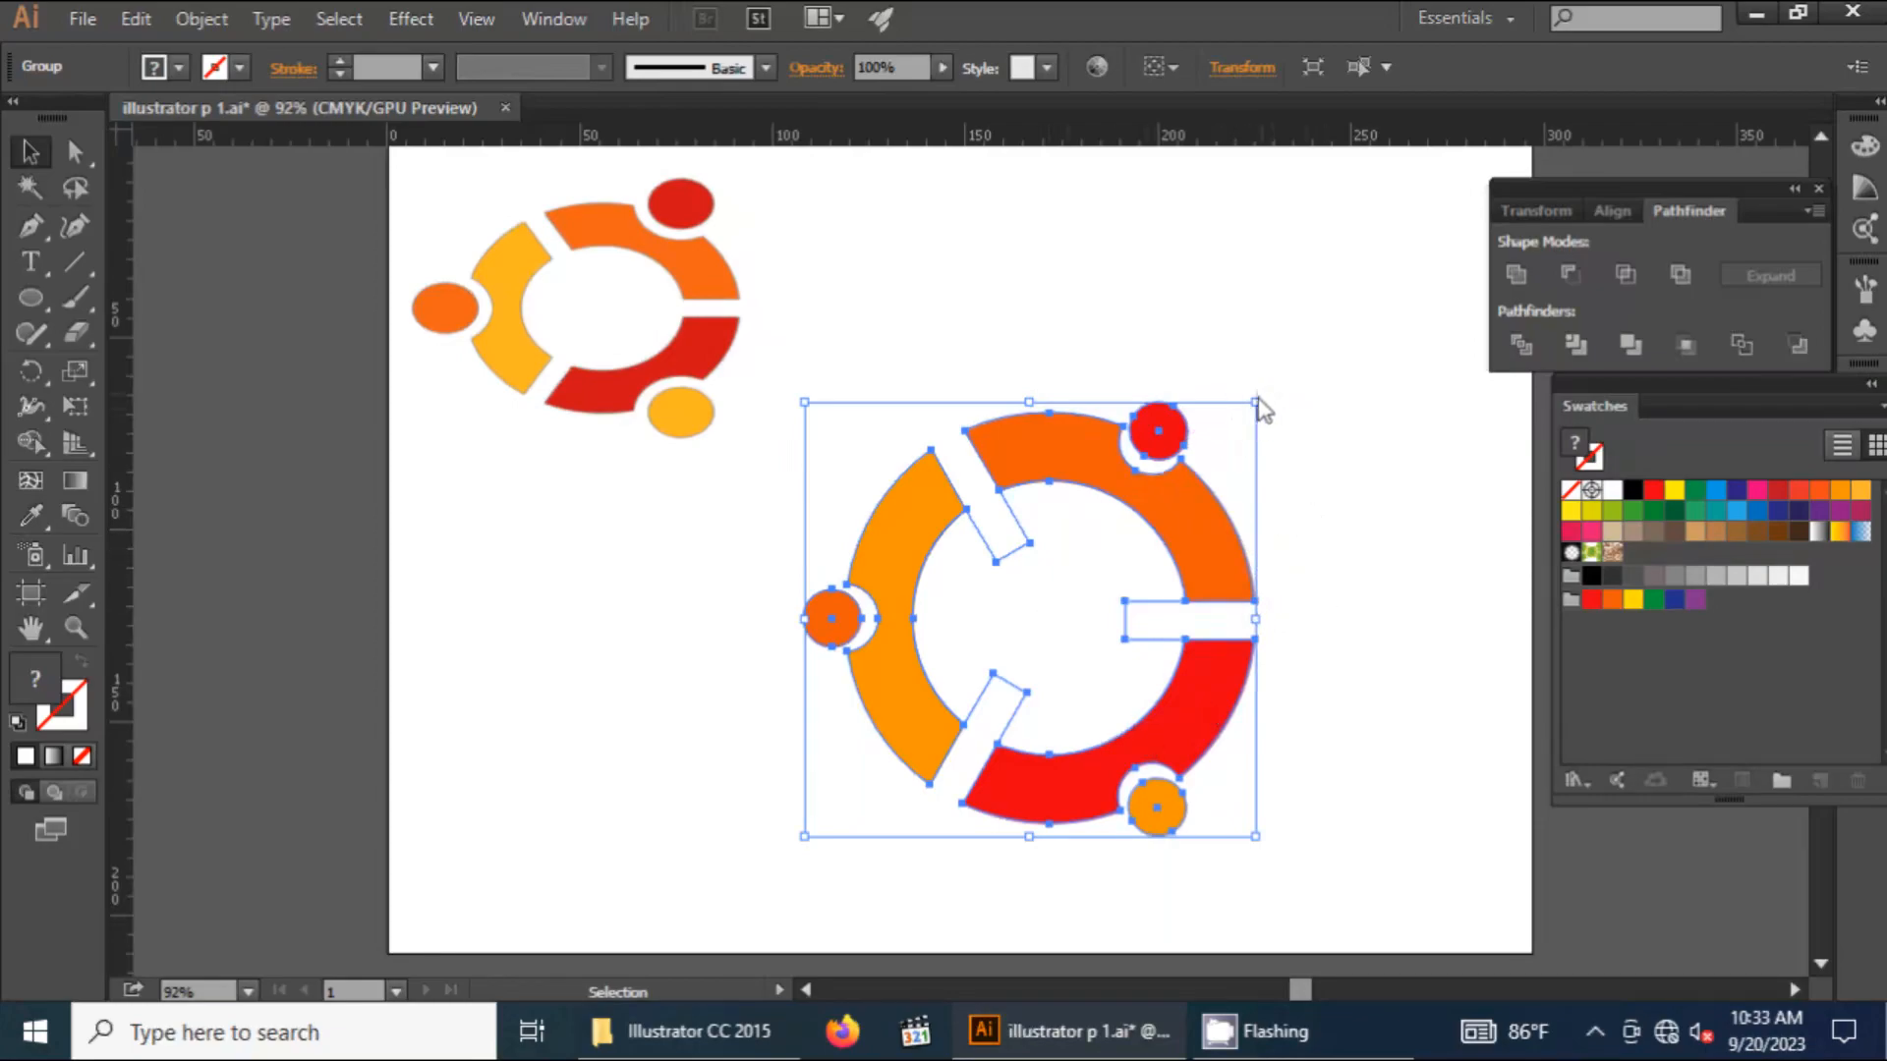
{"action": "left_click_drag", "start_coordinate": [1255, 402], "coordinate": [1208, 486]}
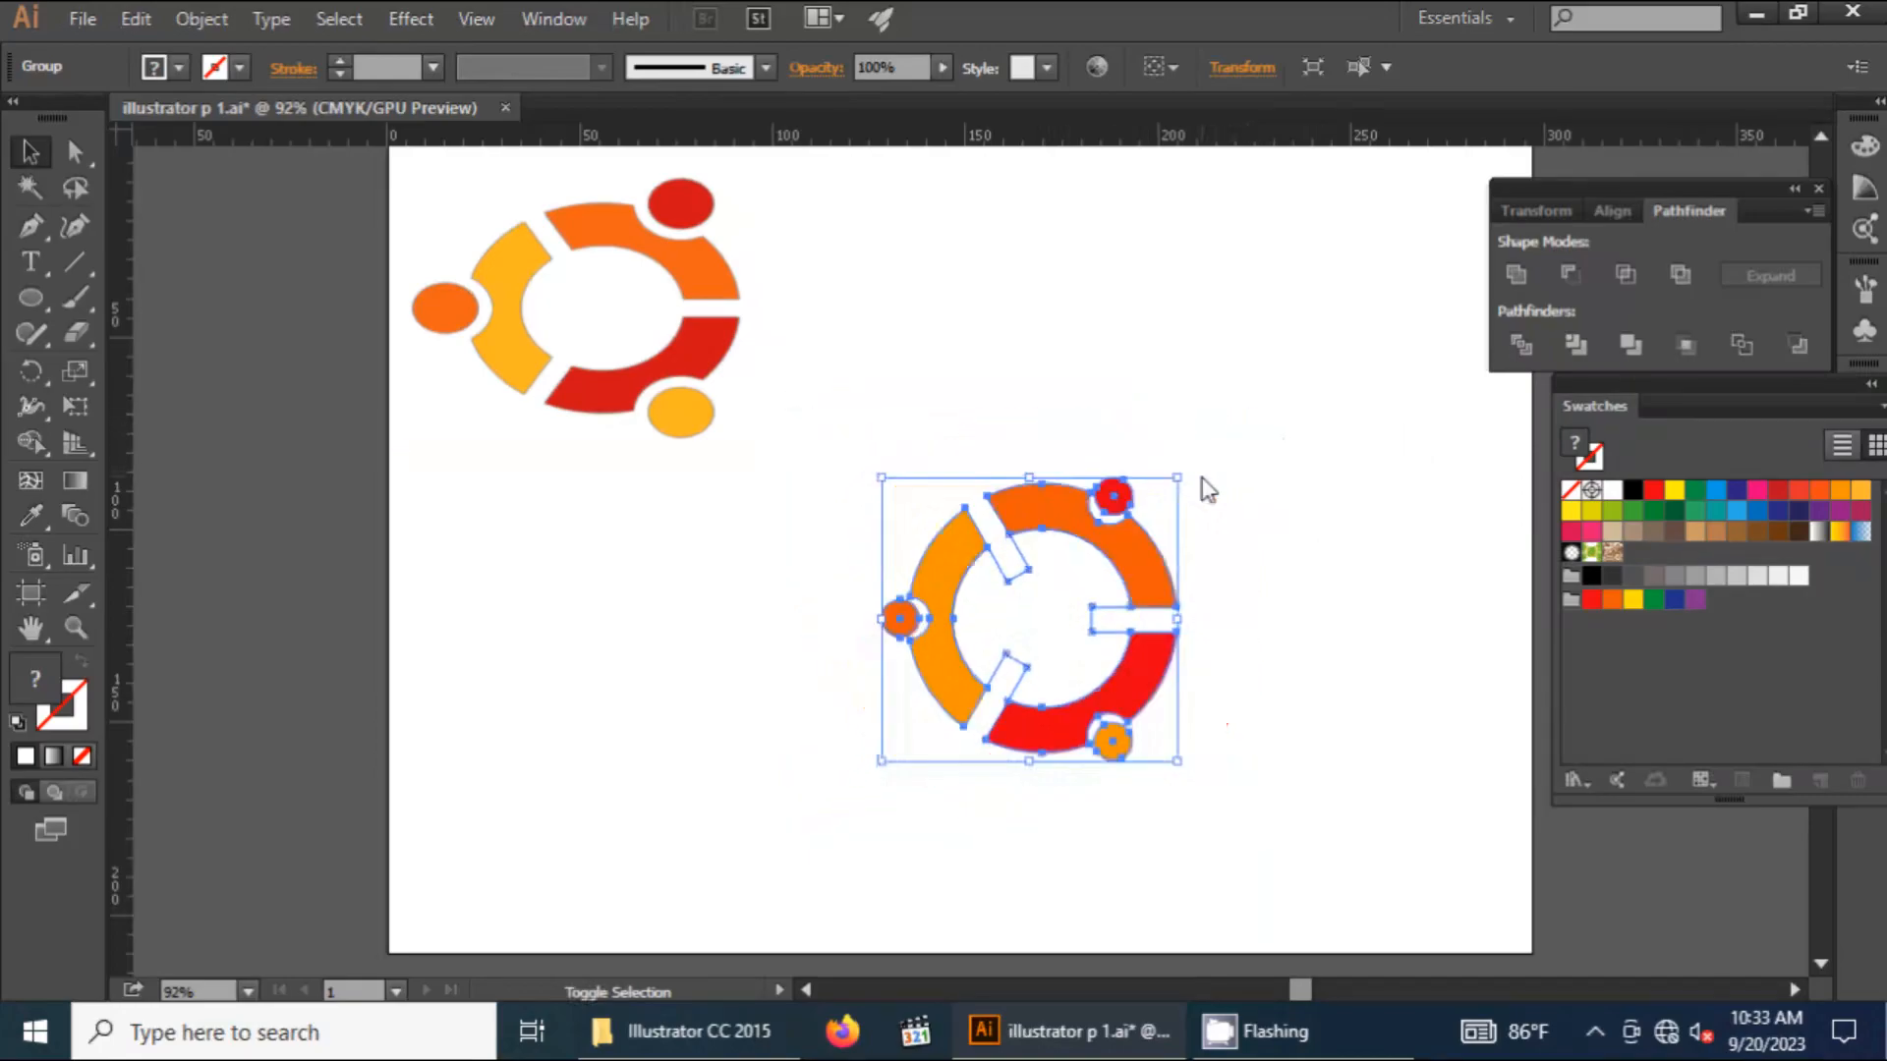
{"action": "left_click", "coordinate": [1278, 536]}
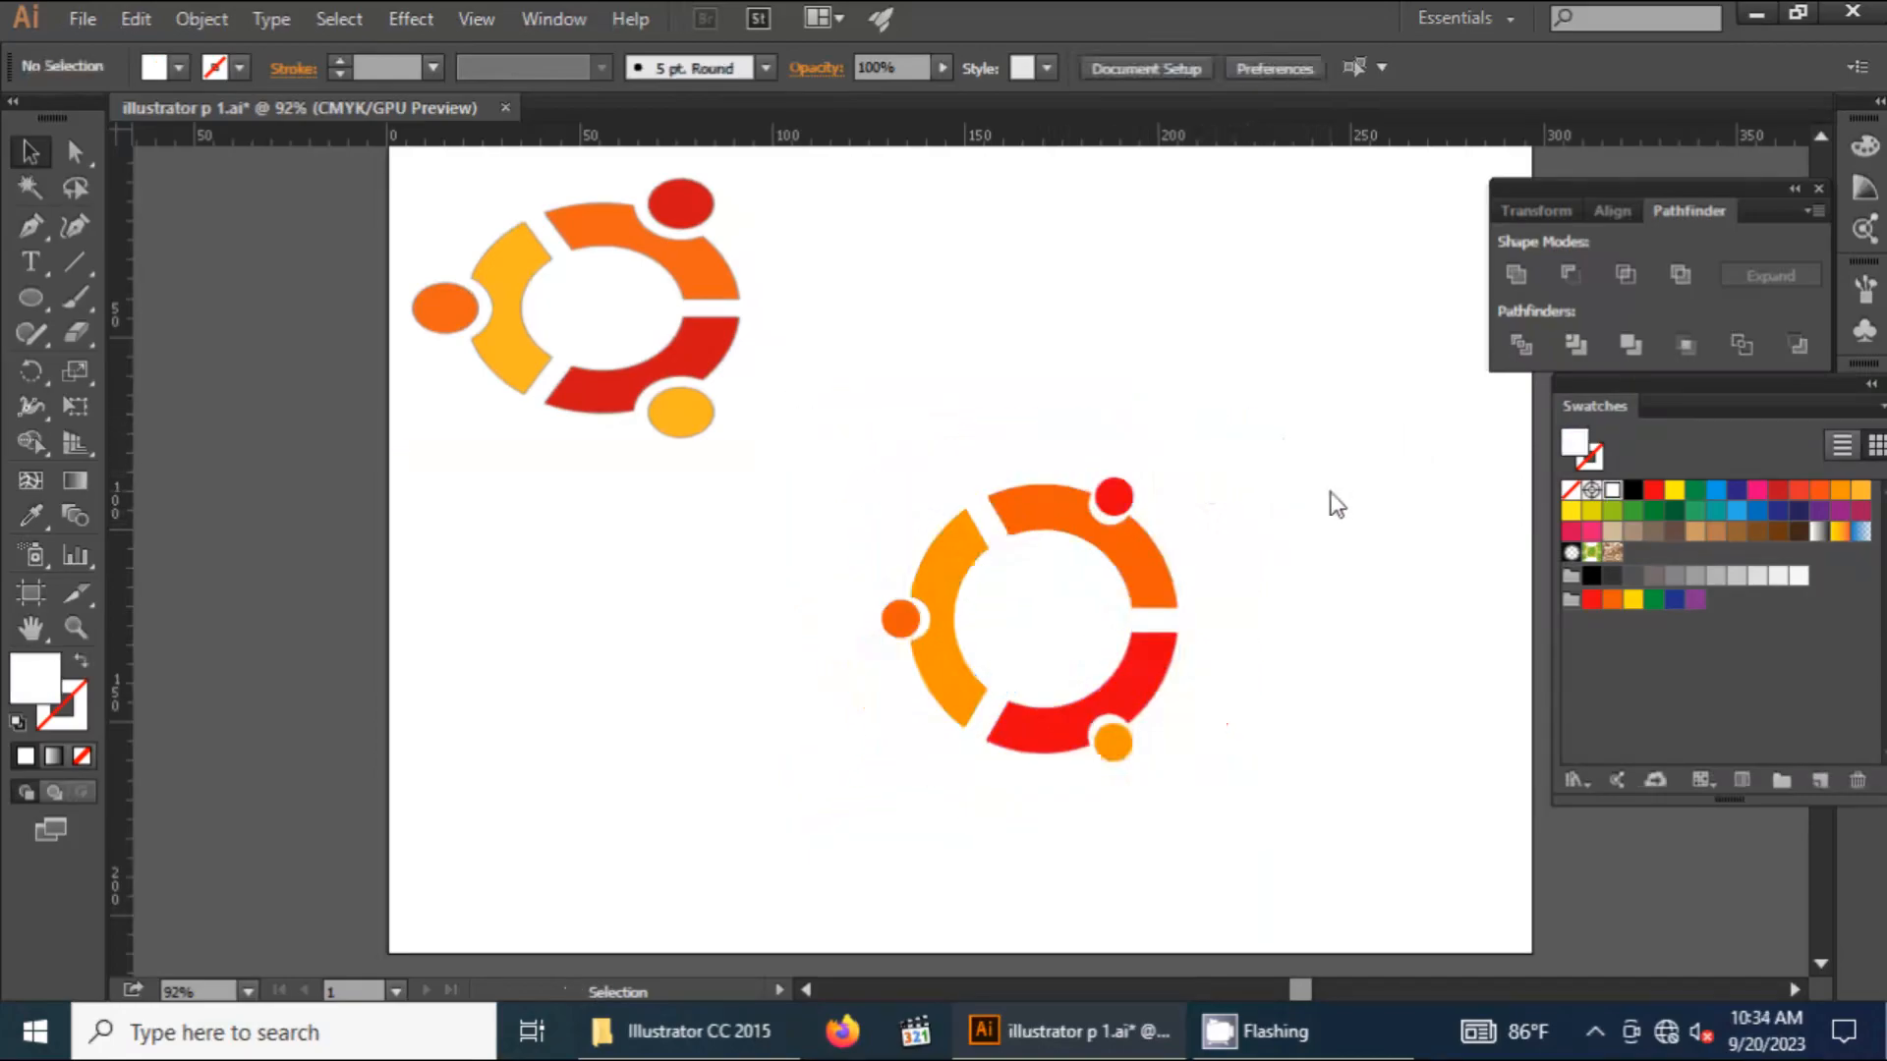